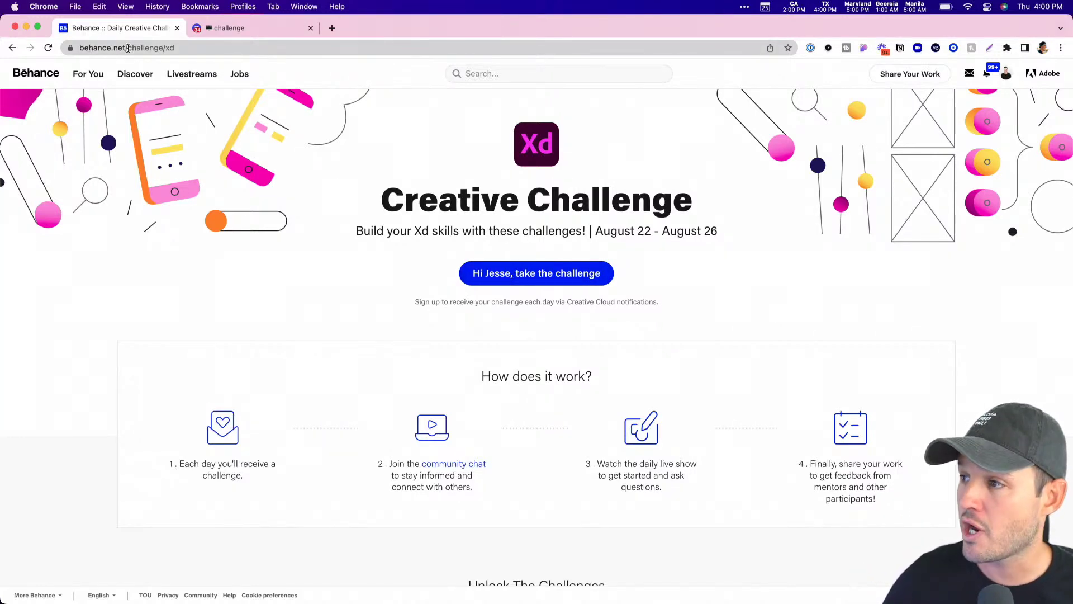
Read the Xd Creative Challenge page down to the Ticketing App Design challenge, and switch to the Waterpark Fast Pass document in Adobe XD
scroll(482, 313, "down", 3)
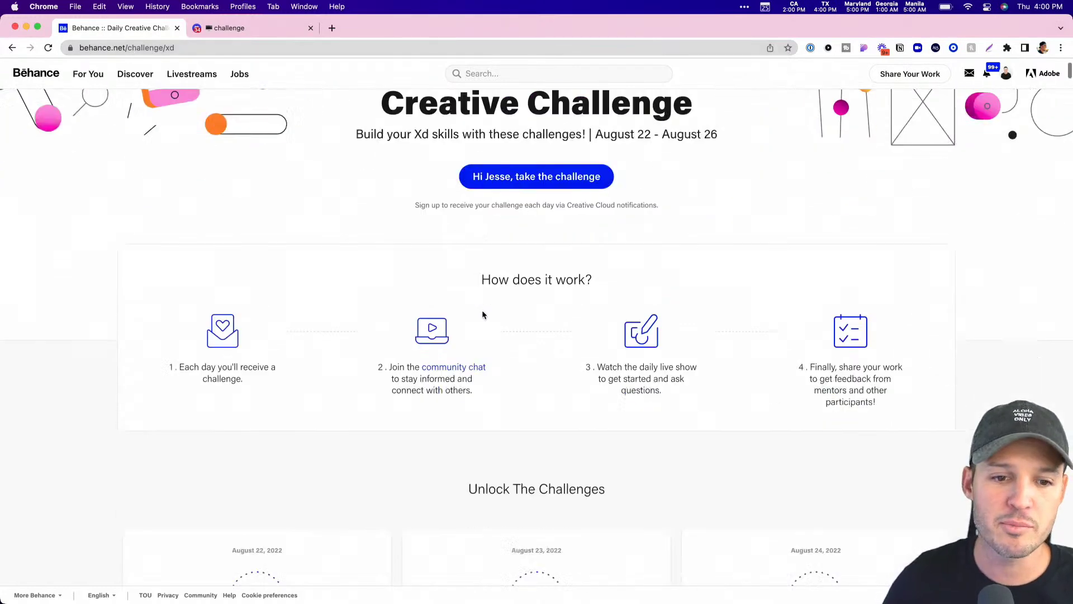
scroll(637, 330, "down", 9)
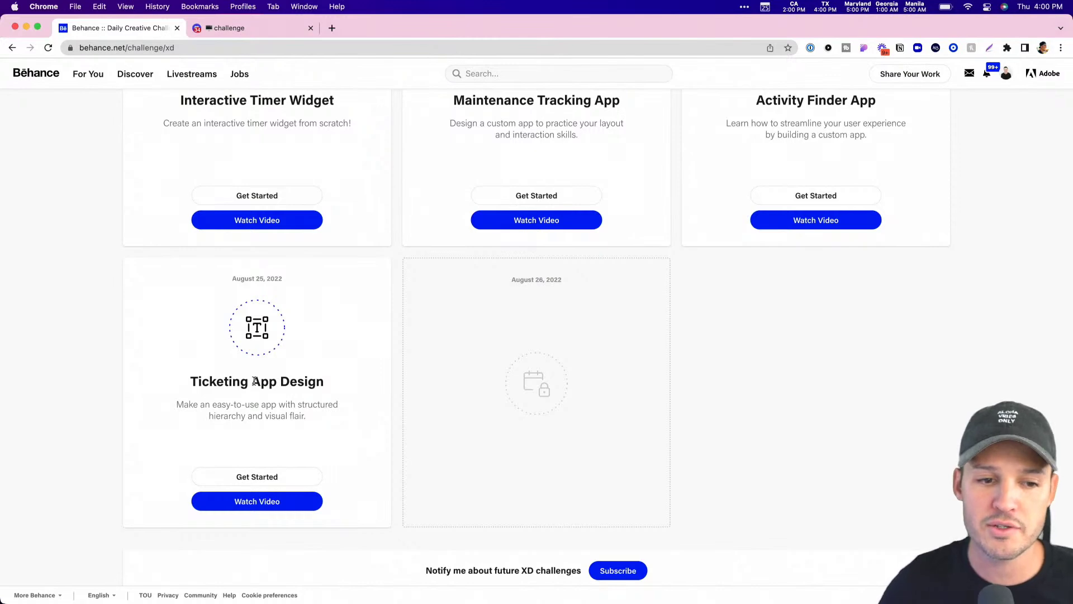
key("ctrl+Left")
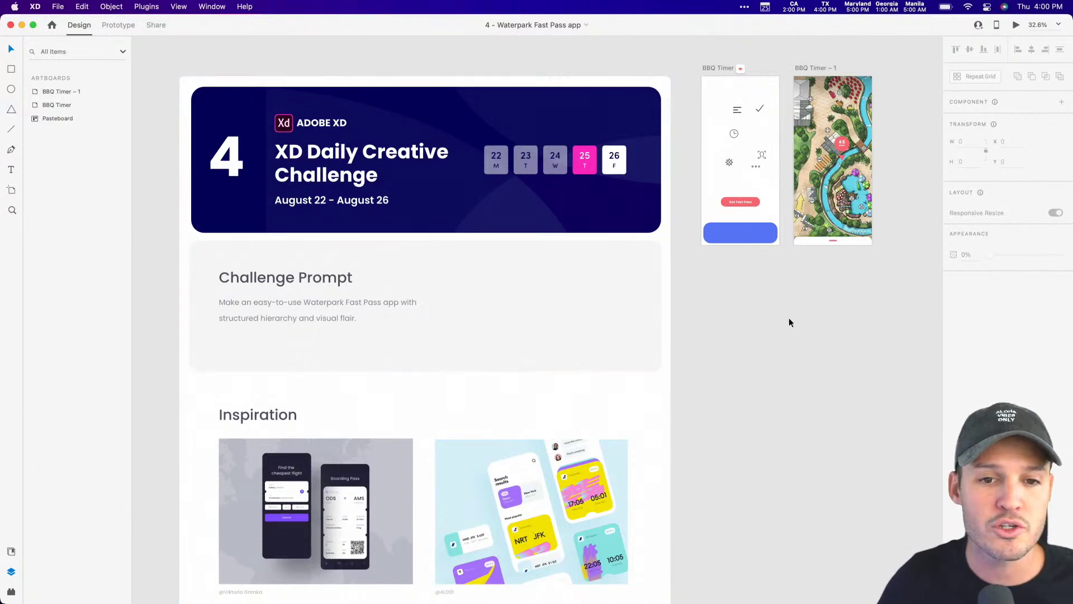
Examine the header, challenge prompt, inspiration images and resource booklet on the challenge pasteboard
scroll(791, 323, "down", 2)
key("z")
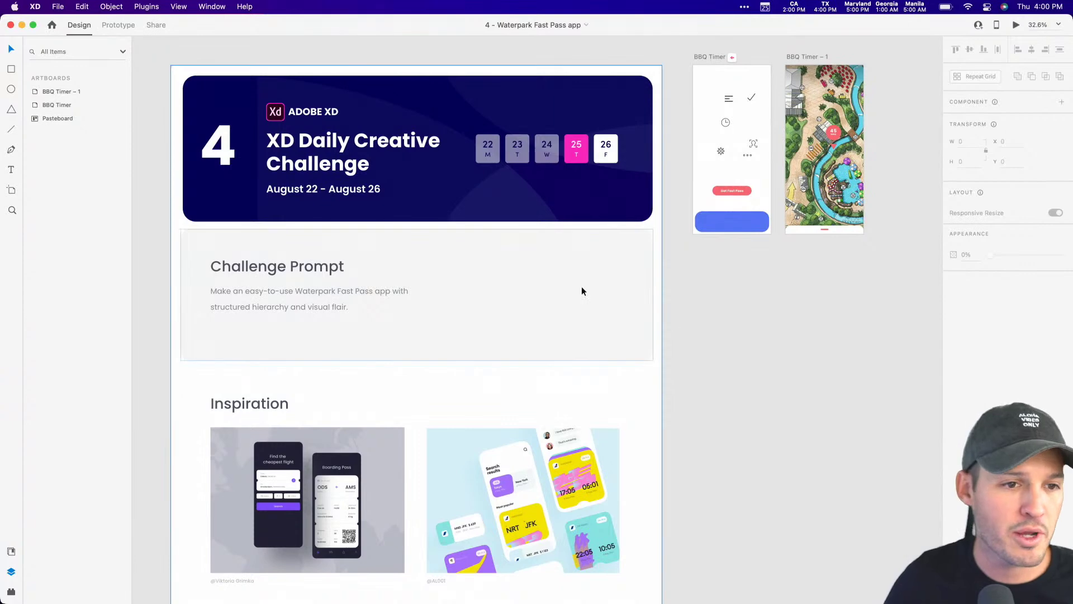
left_click_drag(158, 49, 853, 273)
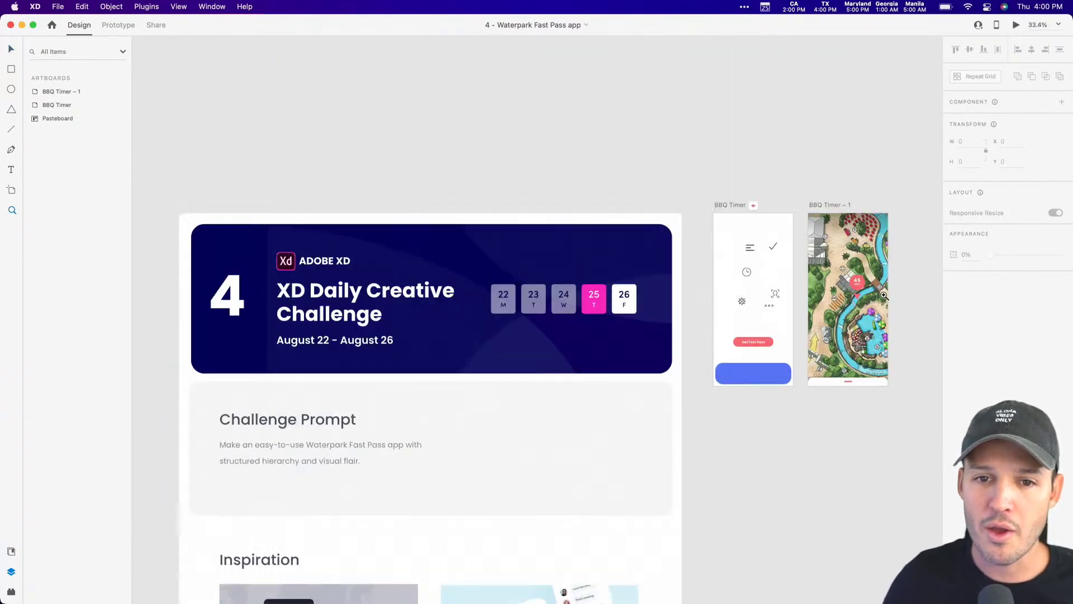
scroll(782, 336, "down", 5)
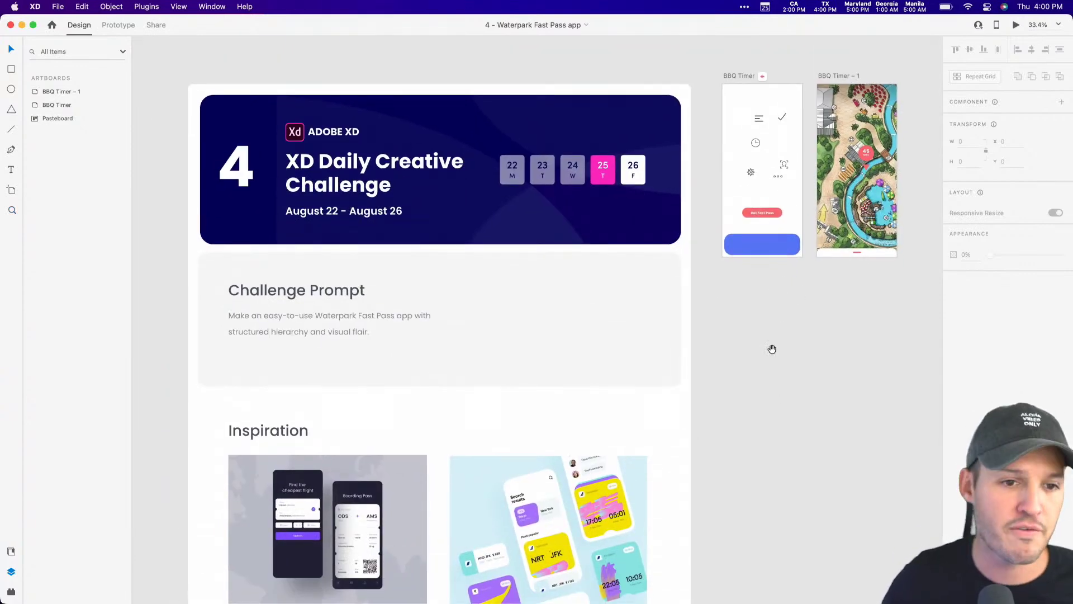
left_click_drag(775, 358, 772, 329)
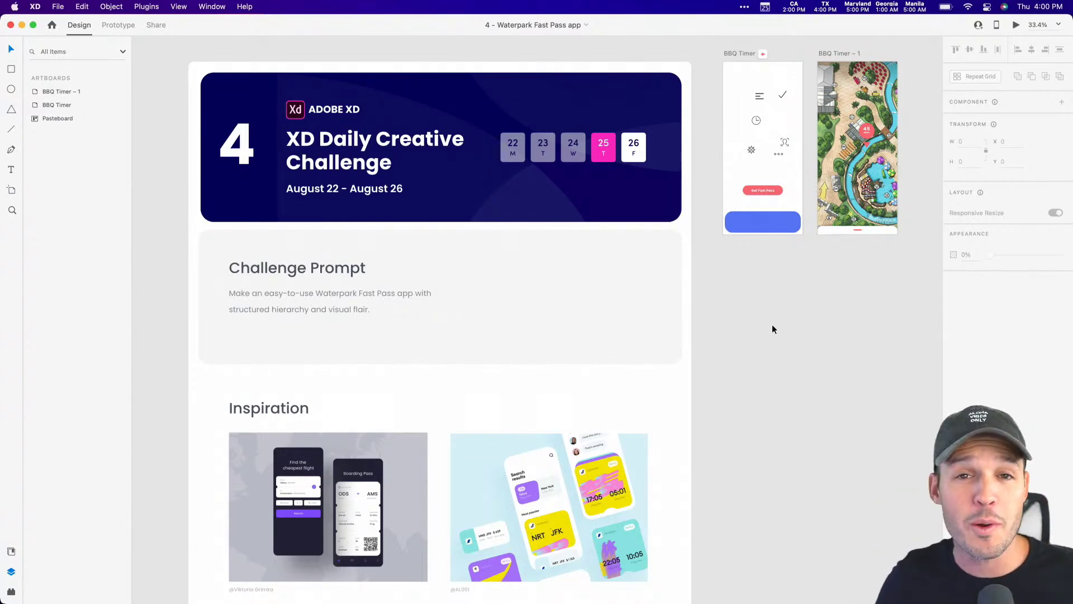
scroll(772, 329, "up", 3)
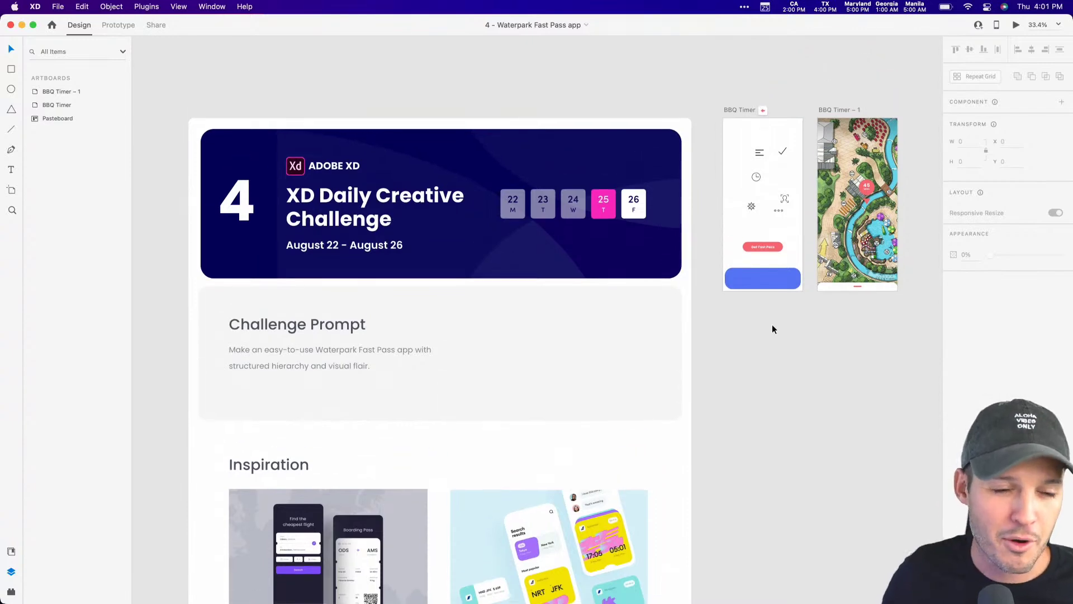
scroll(779, 346, "down", 3)
scroll(779, 347, "right", 2)
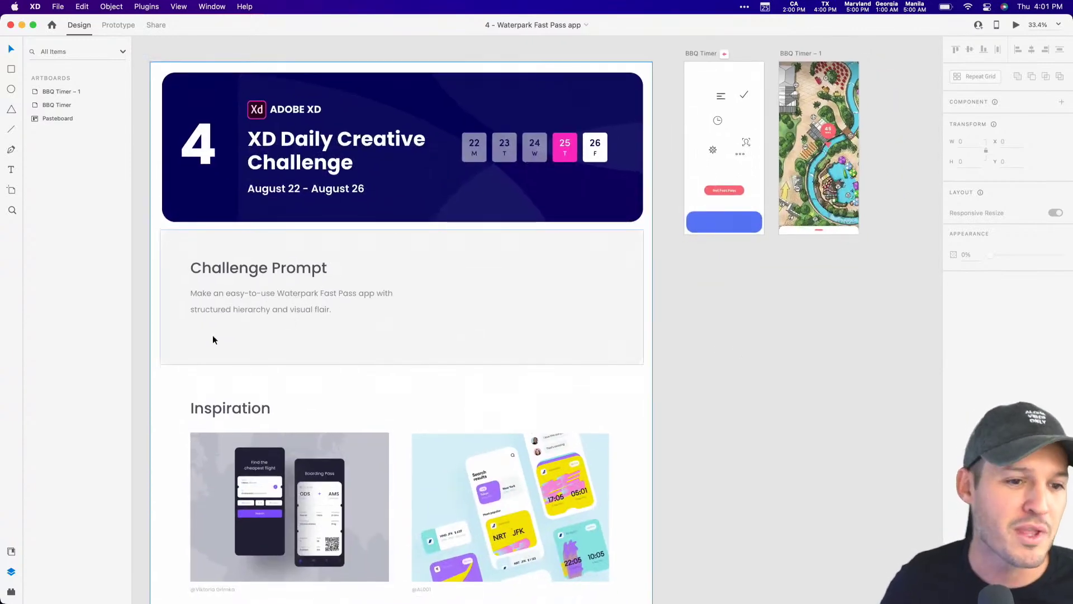
scroll(537, 309, "down", 5)
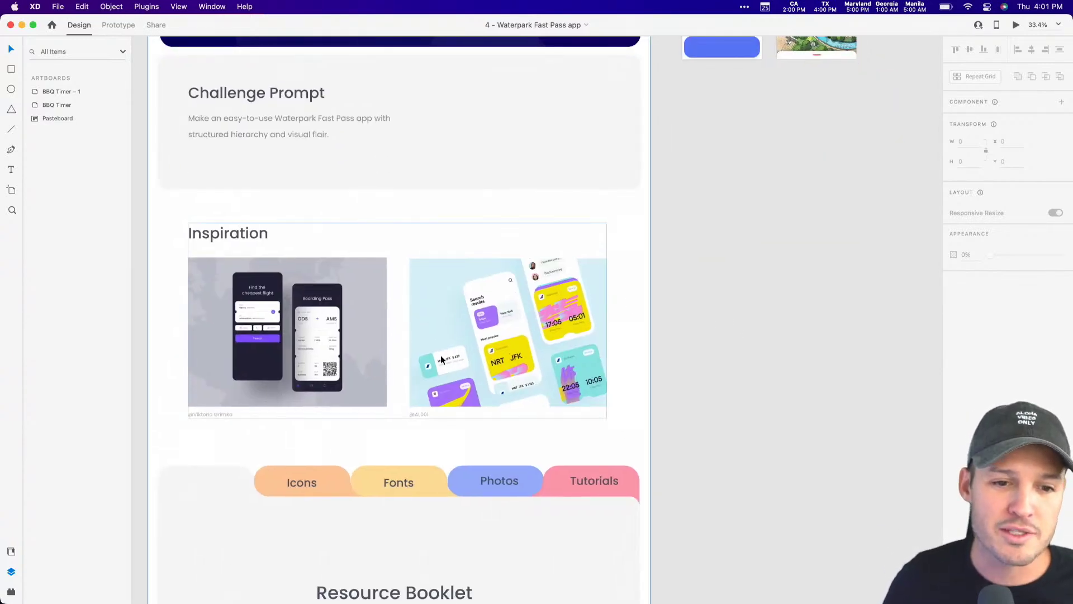
scroll(771, 438, "down", 8)
scroll(760, 196, "up", 10)
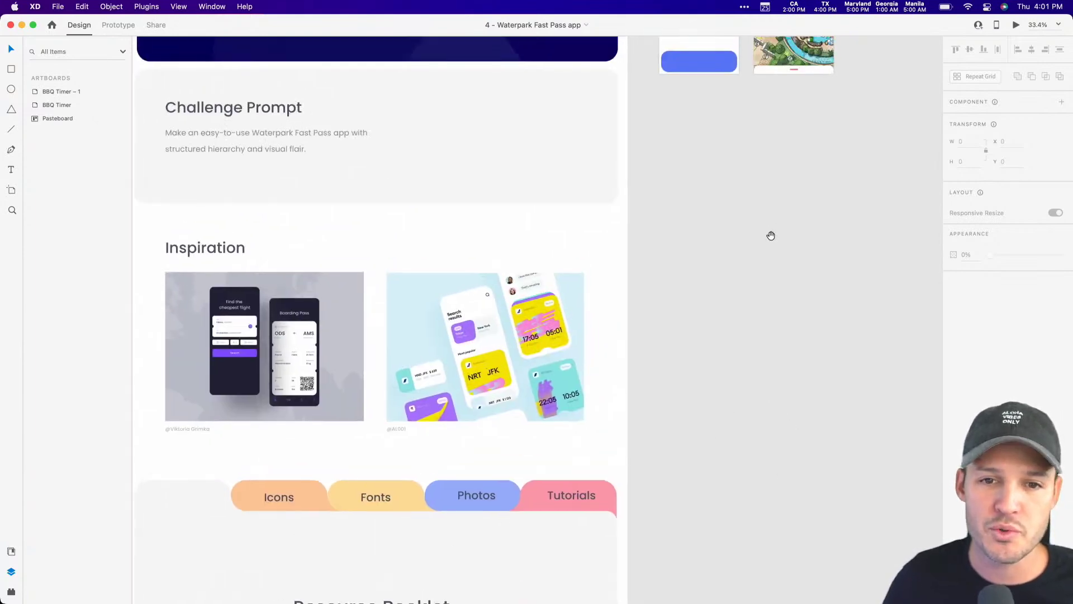
Examine the two BBQ Timer artboards up close, including the water park map image and the 45 MINS marker
scroll(727, 336, "right", 4)
key("z")
left_click_drag(564, 80, 800, 335)
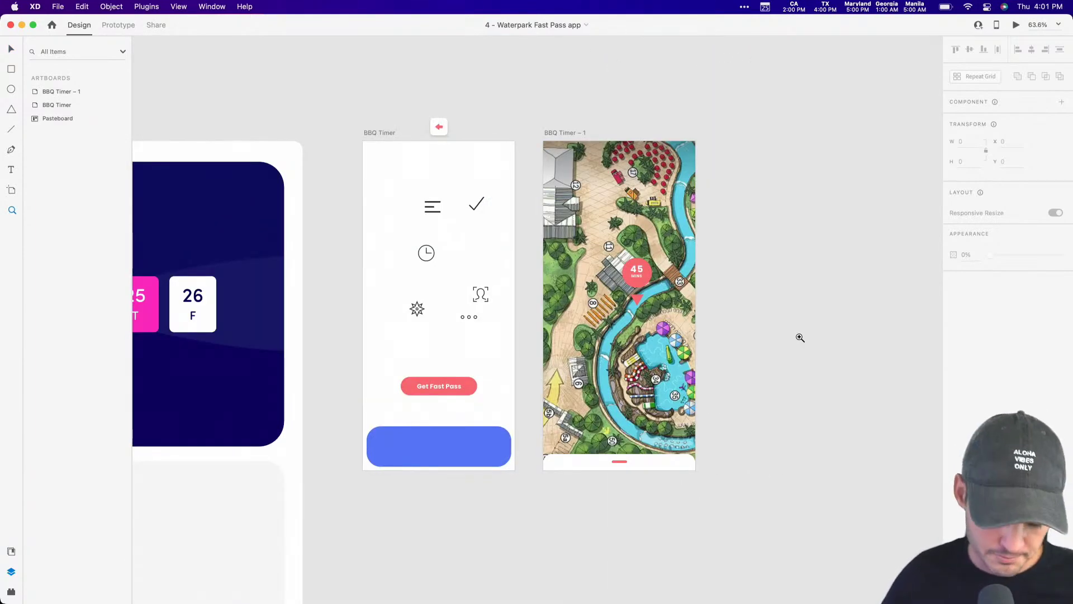
scroll(816, 330, "left", 1)
key("z")
left_click_drag(343, 115, 793, 515)
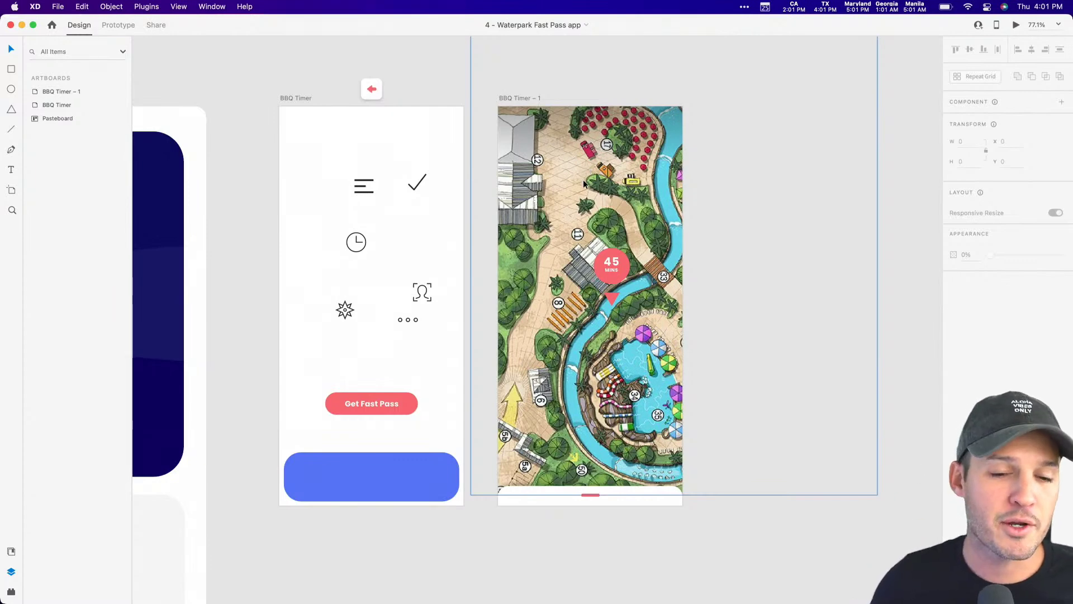
key("z")
mouse_move(497, 207)
left_mouse_down()
mouse_move(681, 330)
mouse_move(723, 344)
left_mouse_up()
key("super+minus")
key("v")
left_click(665, 204)
left_click_drag(676, 214, 677, 239)
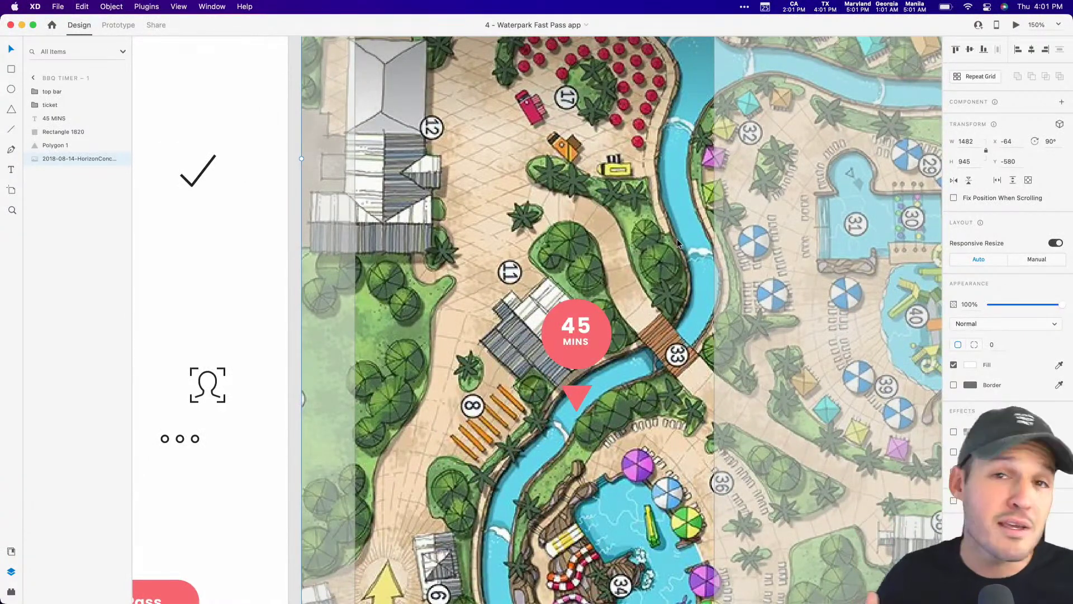
left_click(292, 364)
Move the red triangle up so it overlaps the lower edge of the 45 MINS circle as a pin point
key("z")
left_click(574, 387)
scroll(833, 514, "down", 1)
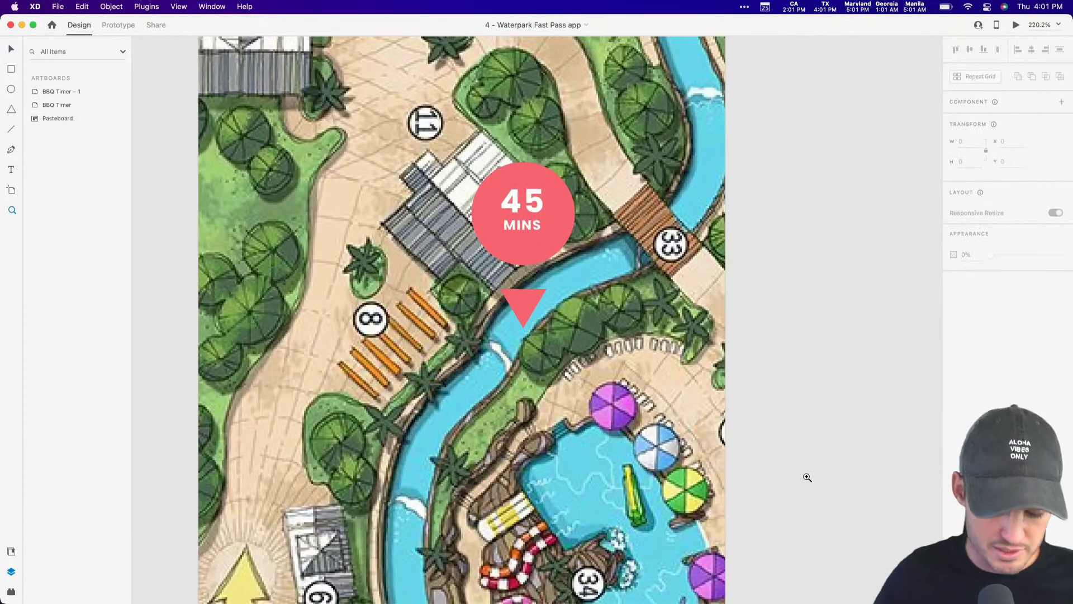
left_click(523, 312)
key("Up")
key("Up")
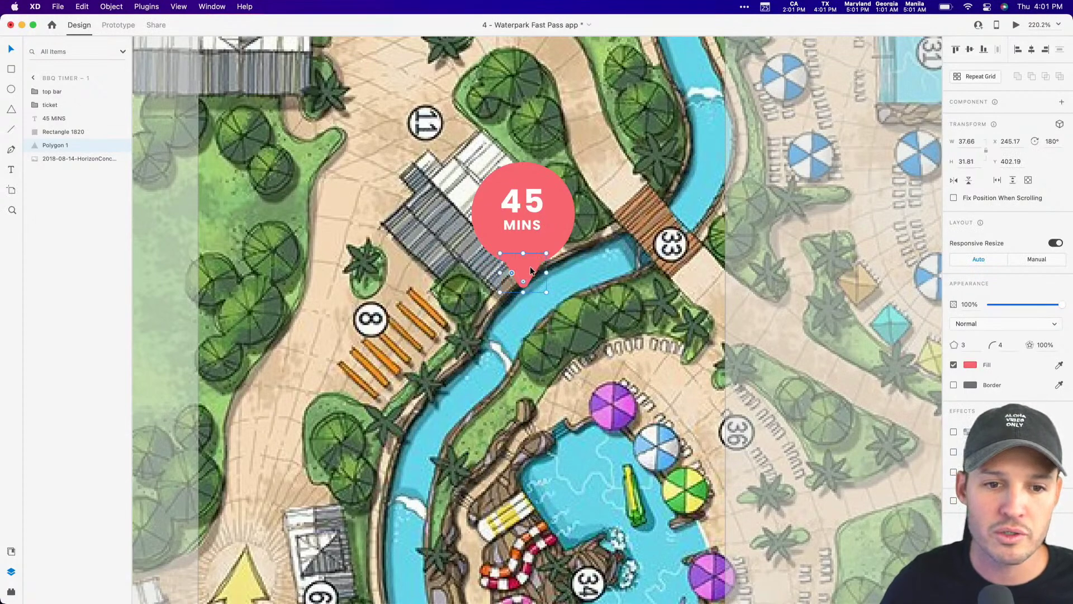
Combine the red 45 MINS circle and the triangle into one pin shape with the Add boolean operation
left_click(551, 244)
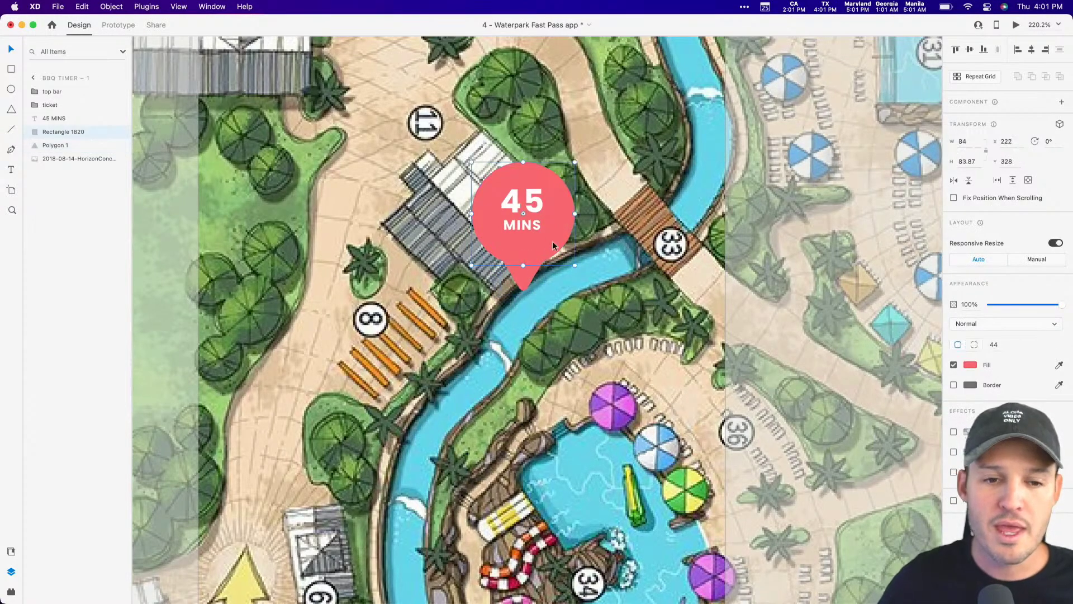
left_click(531, 274, "shift")
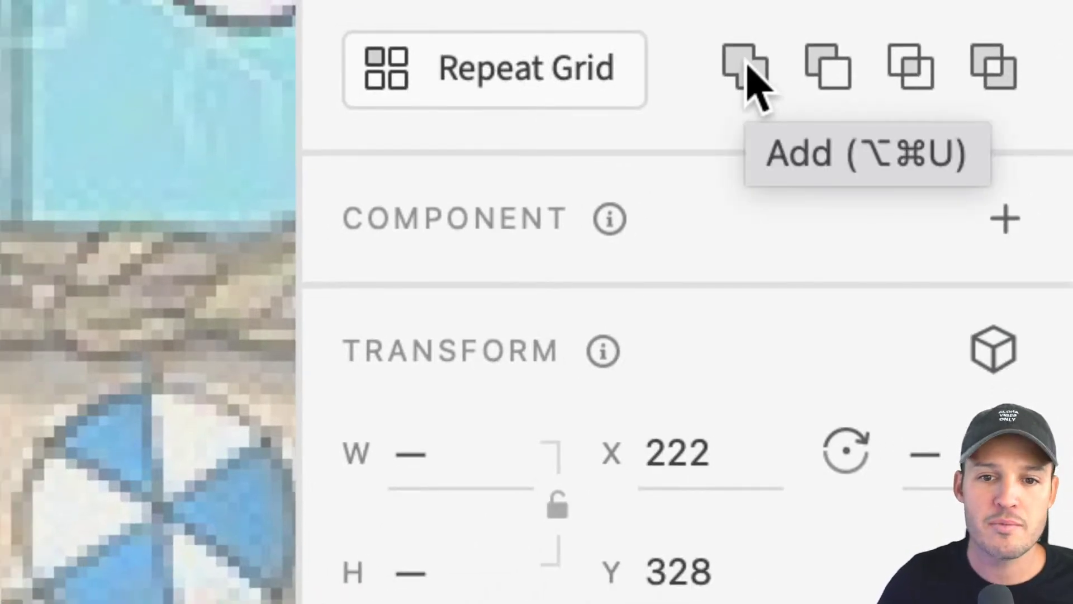
left_click(746, 67)
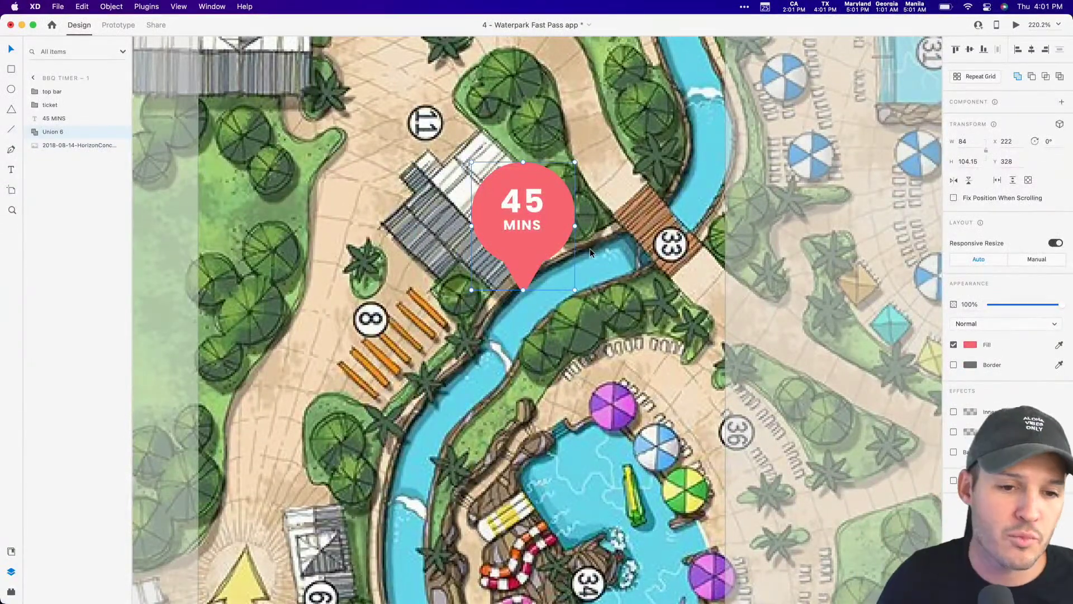
left_click(595, 253)
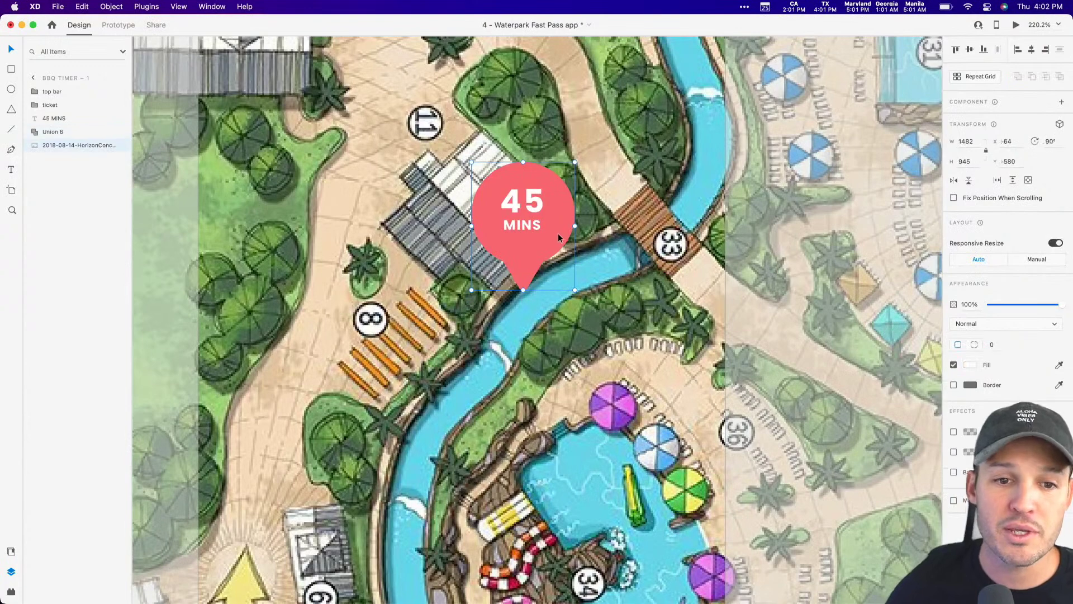
Change the fill of the circle inside the combined pin shape to a Radial Gradient
double_click(565, 218)
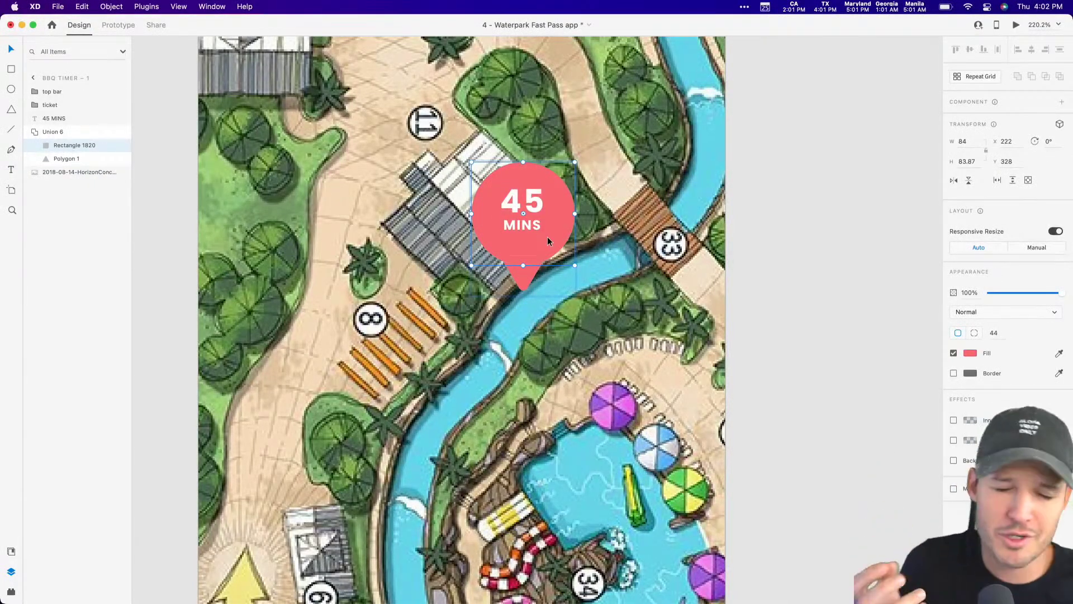
left_click(974, 354)
left_click(844, 287)
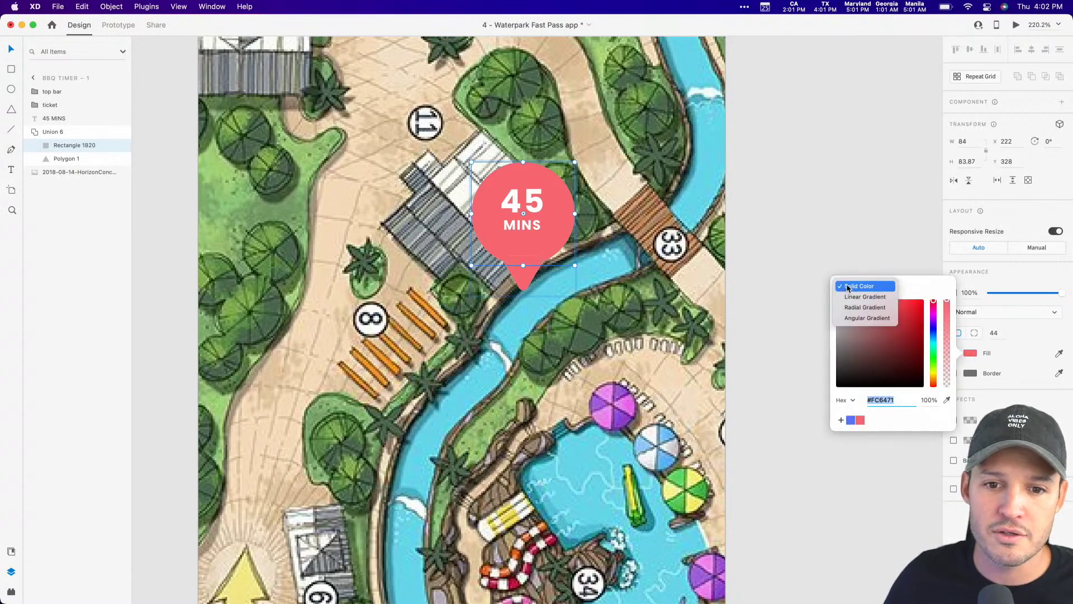
left_click(865, 308)
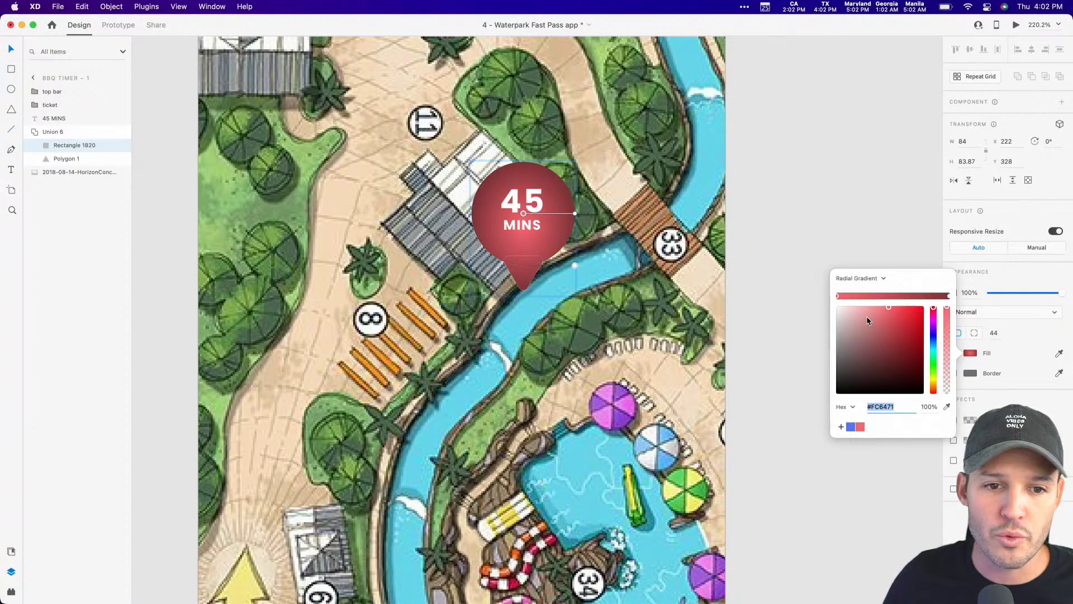
Set the radial gradient's outer stop to the coral #FC6471 swatch and its inner stop to white #FFFFFF
left_click(949, 297)
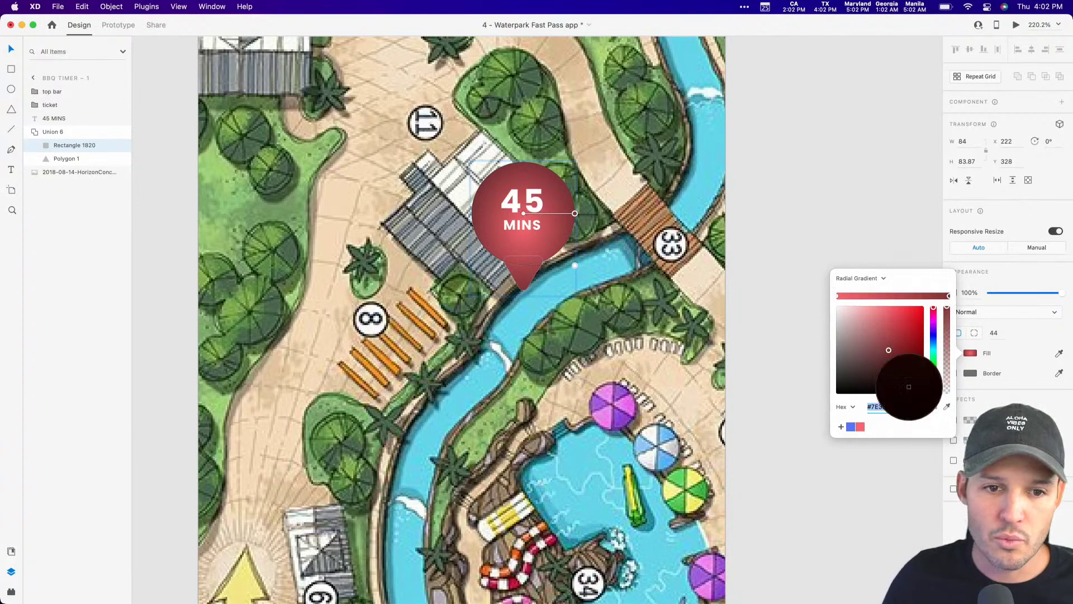
left_click(861, 429)
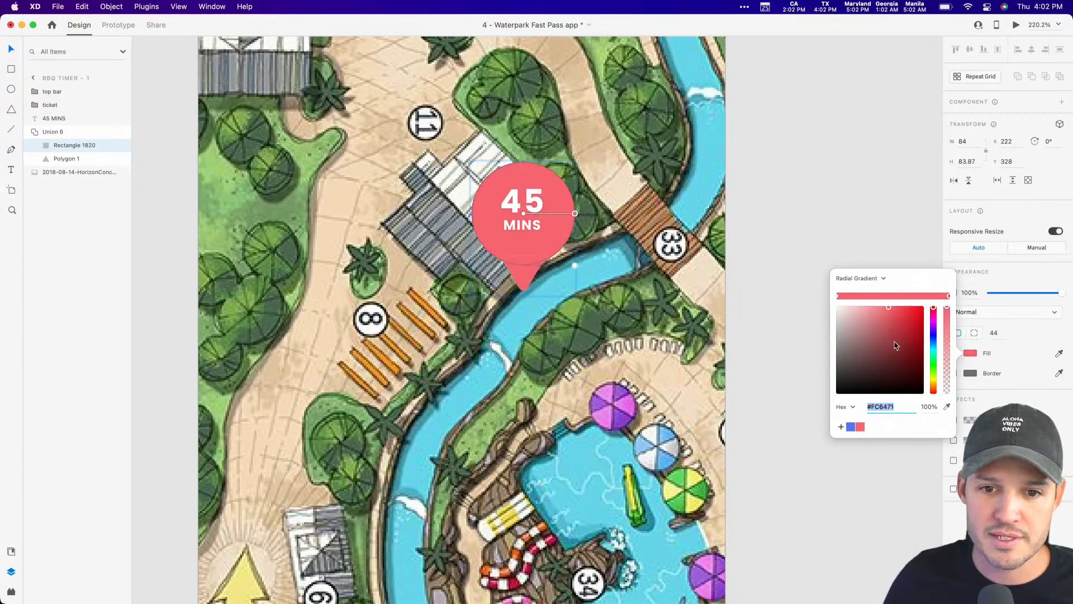
left_click_drag(886, 313, 814, 290)
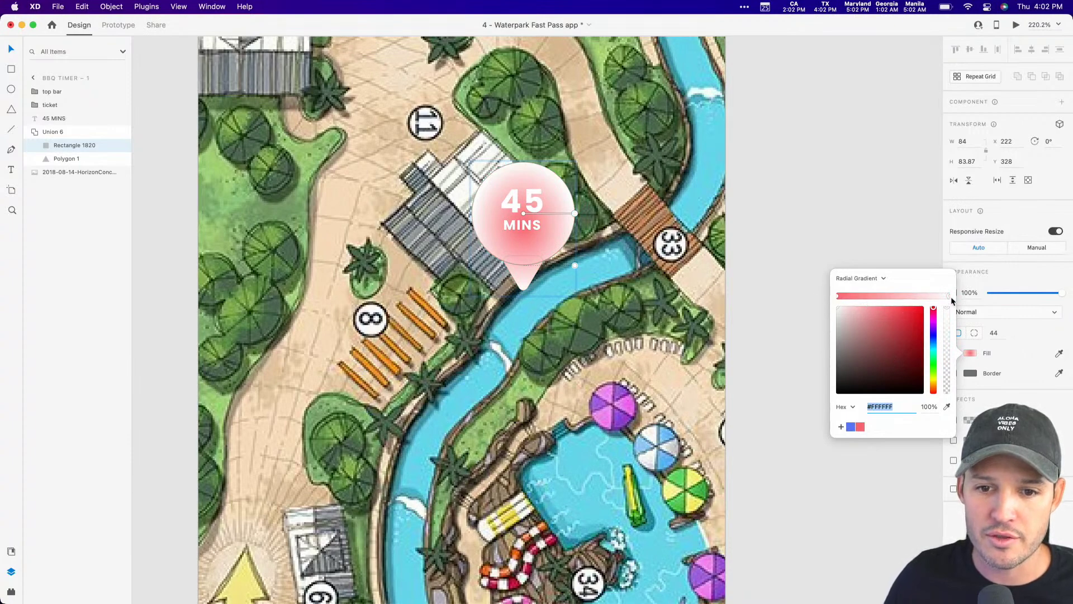
left_click(860, 427)
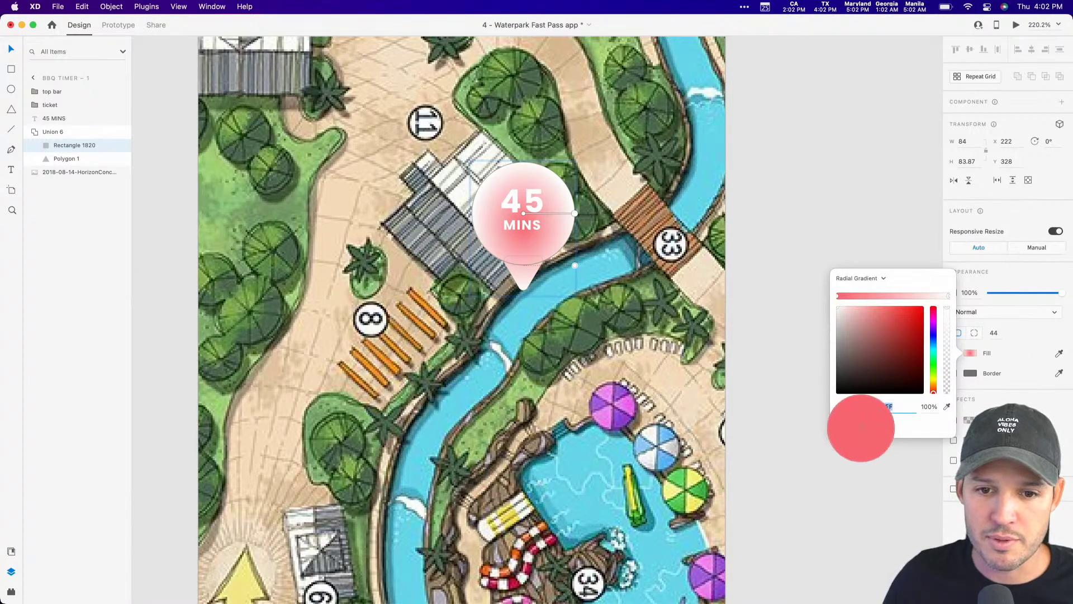
left_click(840, 307)
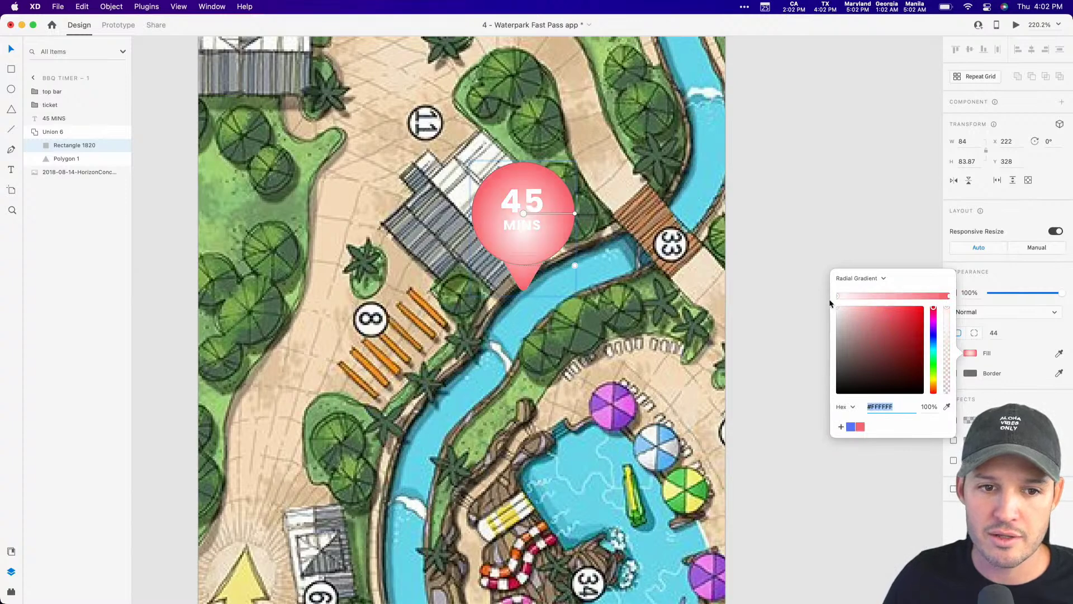
Shrink the pin's radial gradient and shift its white centre toward the circle's upper-left edge as a highlight, keeping the 45 MINS text in place
left_click_drag(574, 214, 515, 200)
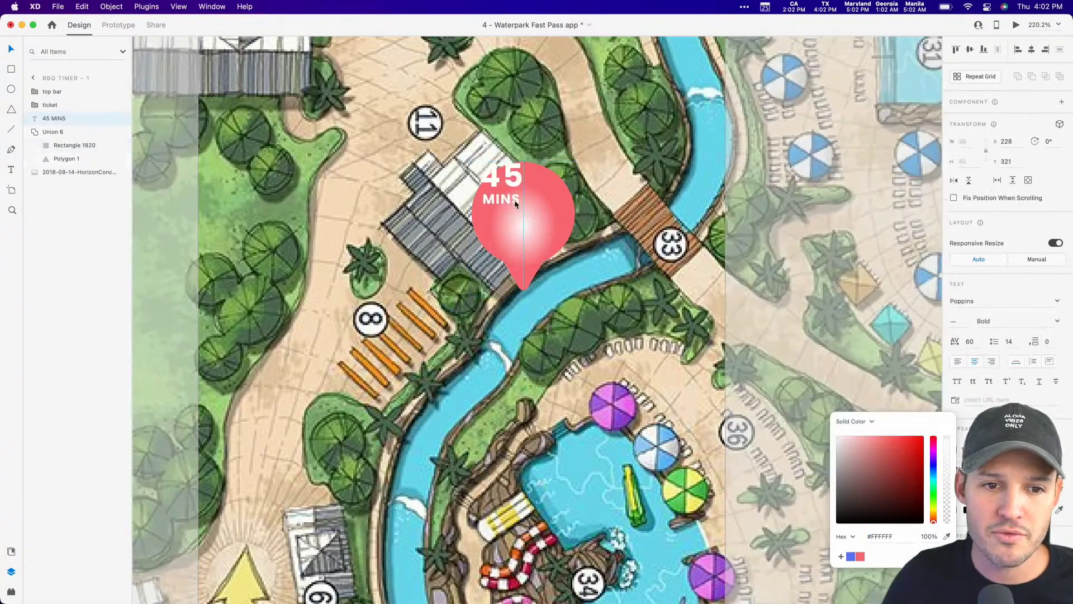
key("super+z")
left_click(555, 228)
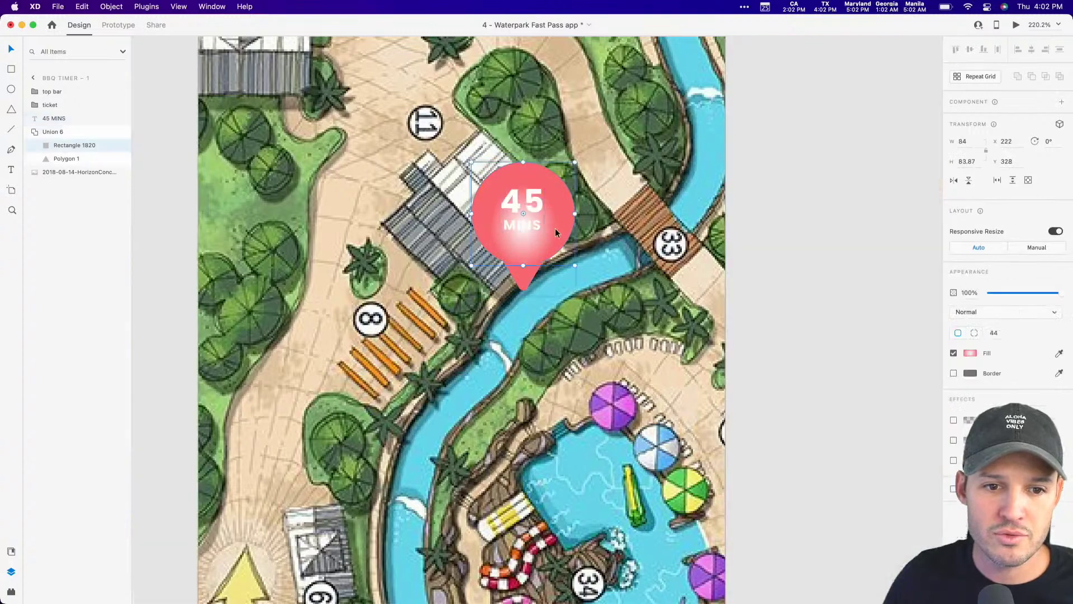
left_click(970, 353)
left_click(523, 213)
left_click_drag(523, 213, 504, 190)
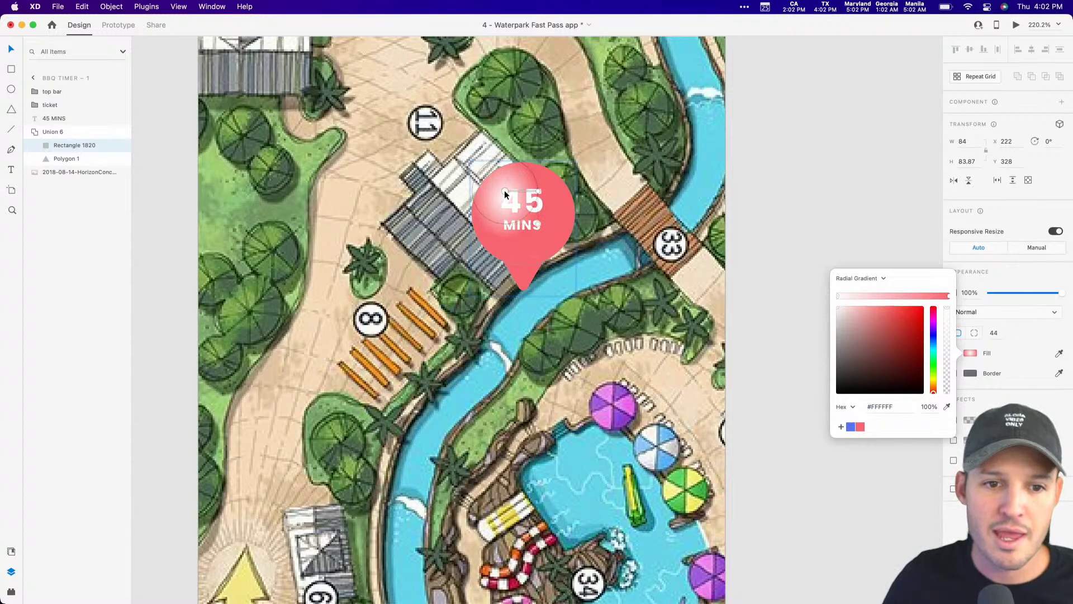
left_click(534, 194)
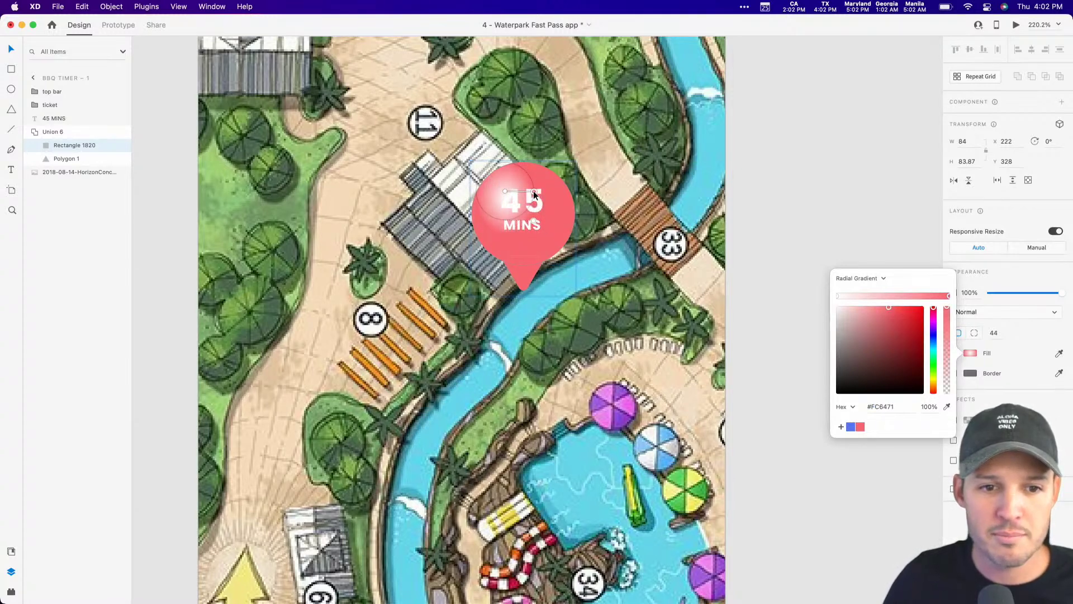
left_click(774, 178)
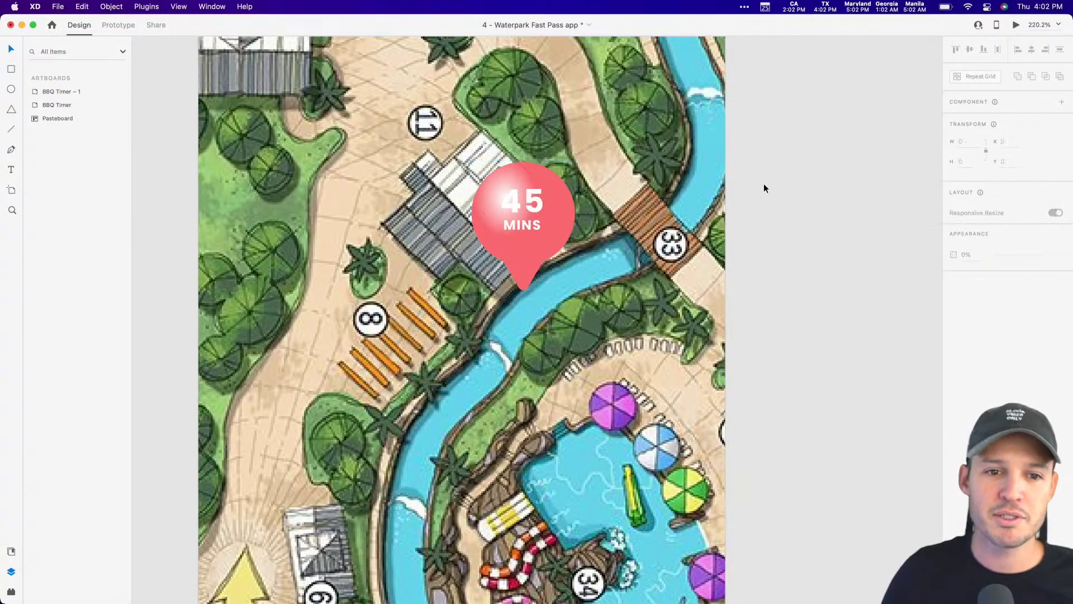
left_click(538, 213)
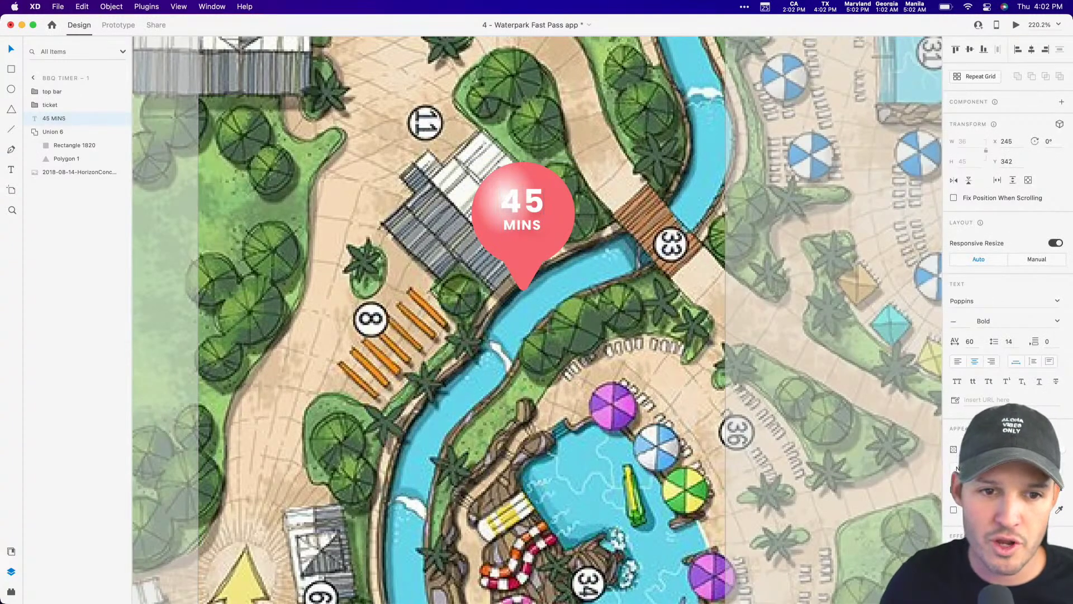
left_click(644, 269)
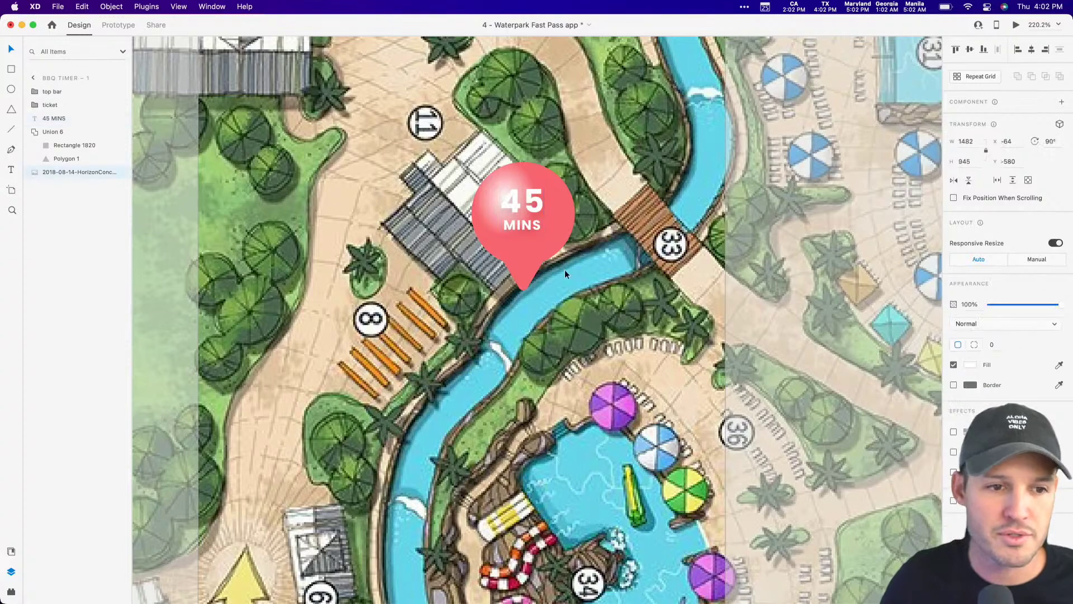
Fine-tune the radial gradient of the circle inside the pin, moving its white centre farther toward the upper-left edge
left_click(118, 280)
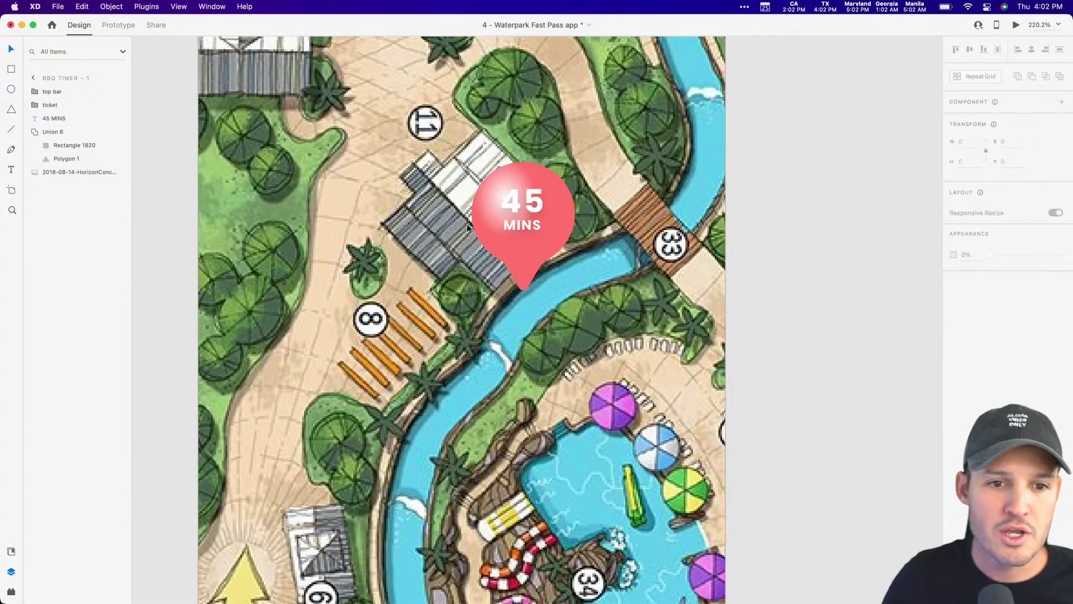
double_click(493, 190)
left_click(970, 352)
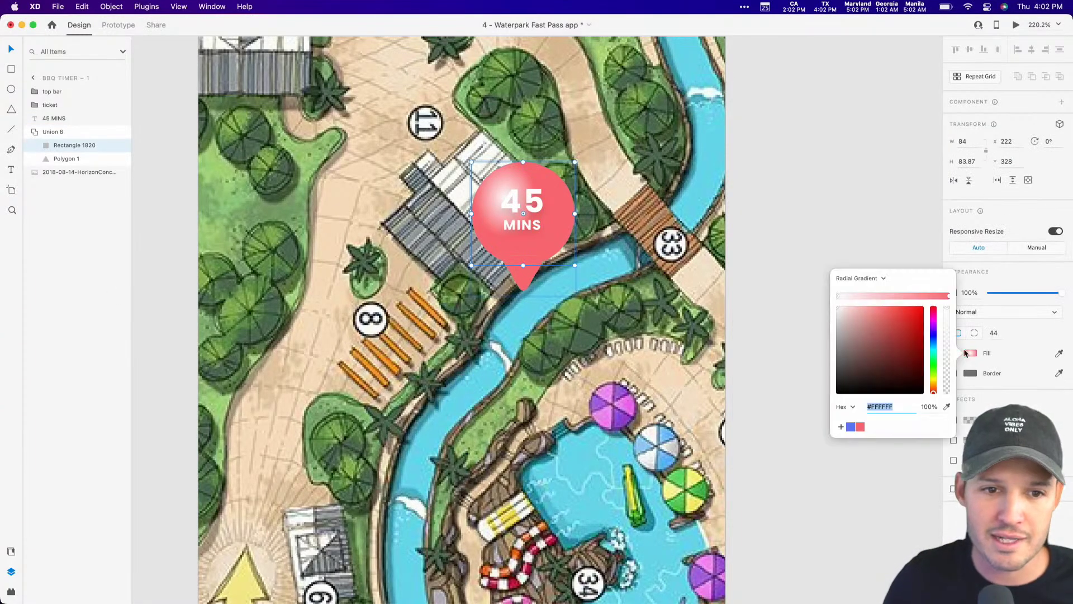
left_click(535, 193)
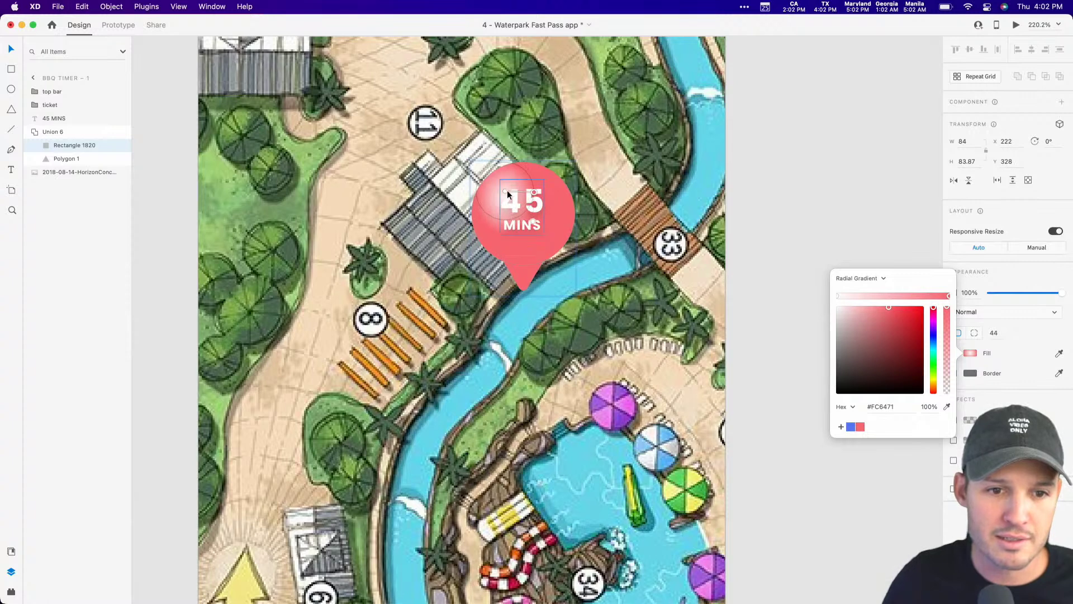
left_click(506, 192)
left_click_drag(498, 185, 495, 185)
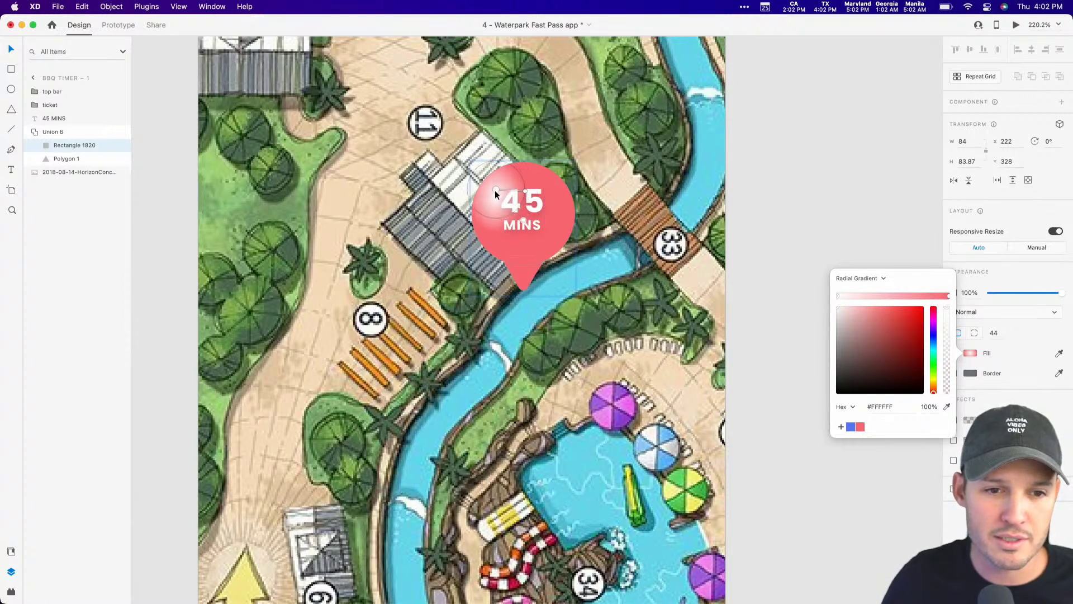
left_click(772, 185)
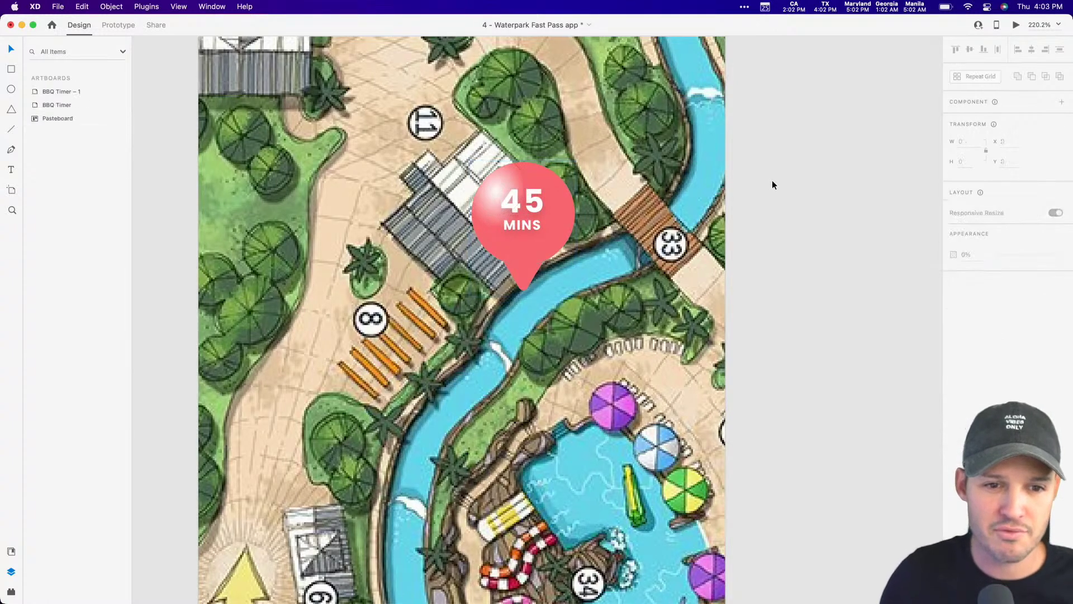
Group the 45 MINS text with the combined pin shape and name the group baloon
key("super+1")
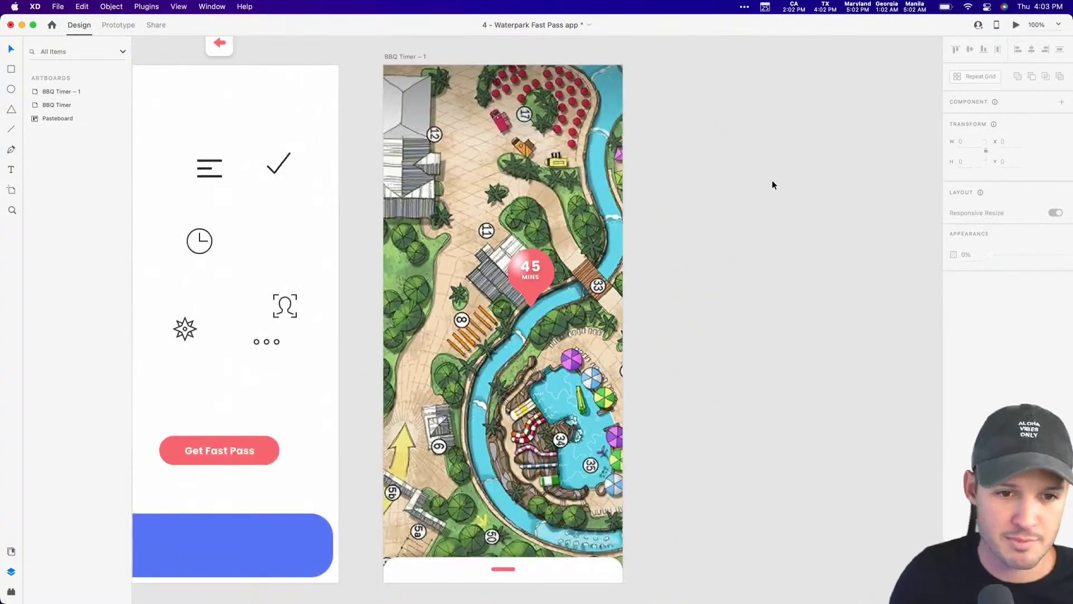
scroll(745, 273, "down", 2)
left_click(568, 231)
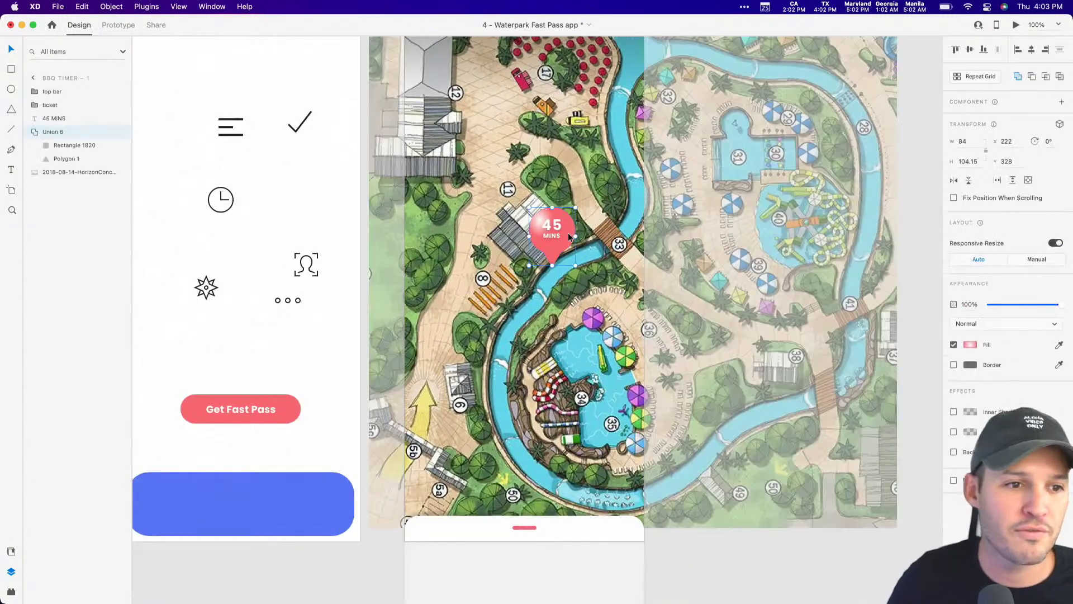
left_click(54, 119, "shift")
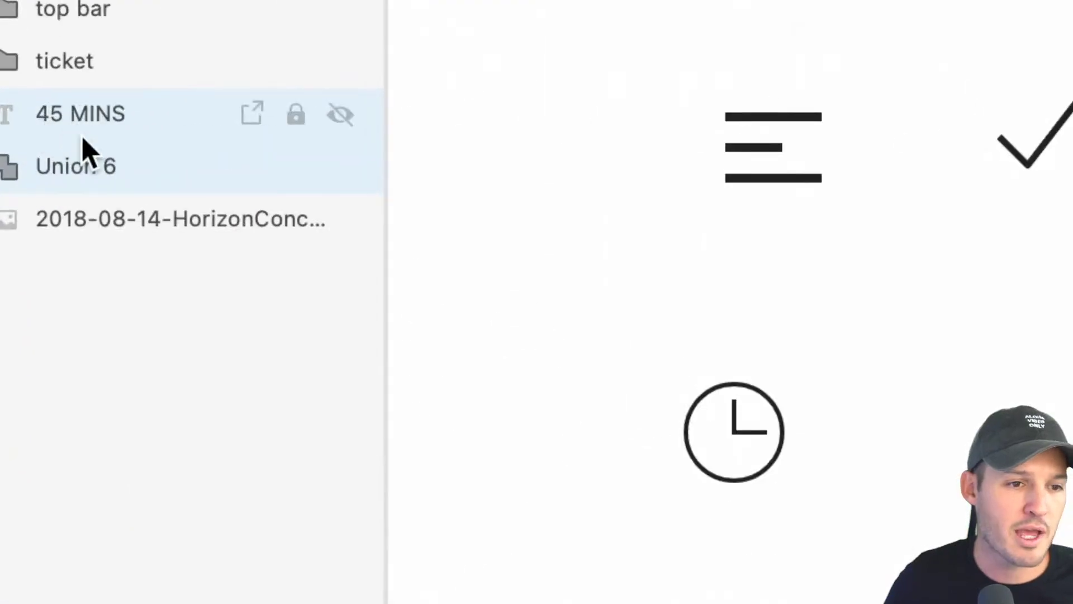
key("super+g")
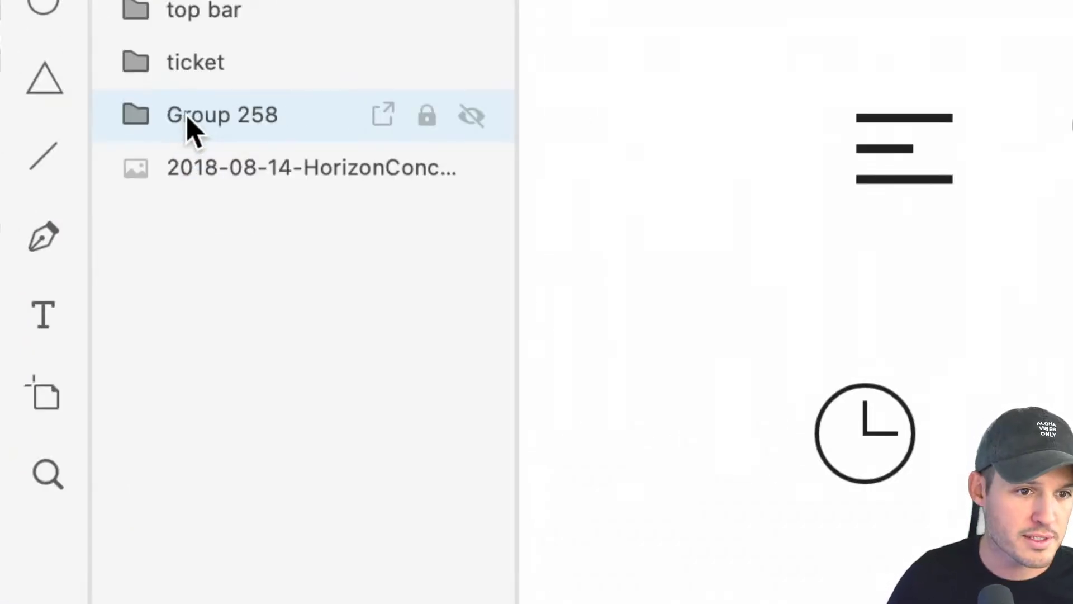
double_click(193, 116)
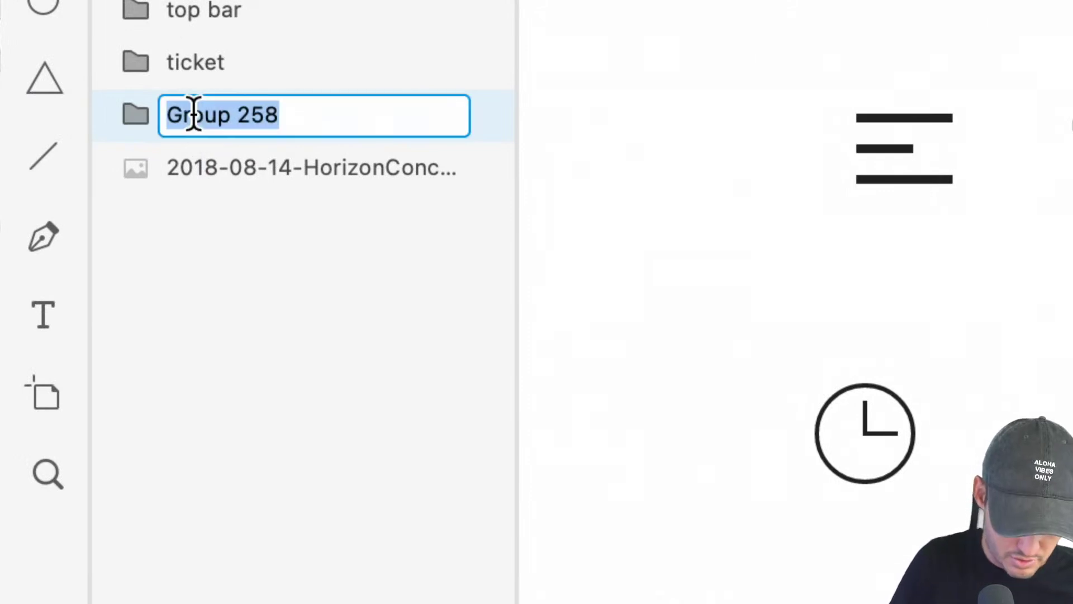
type("baloon")
key("Return")
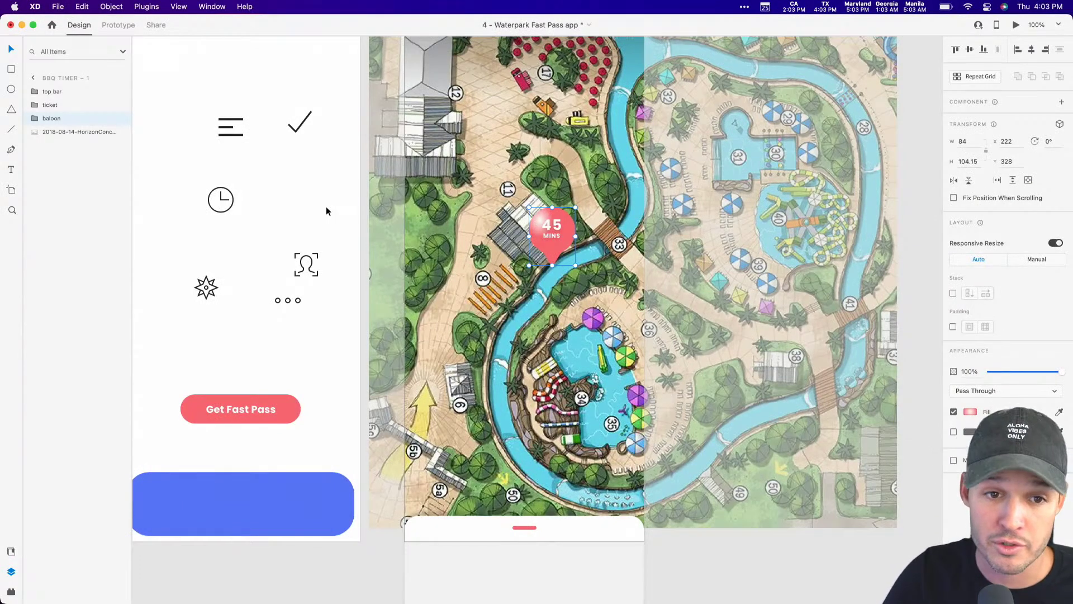
Turn the baloon group into a component and rename it balloon in the document assets
key("super+k")
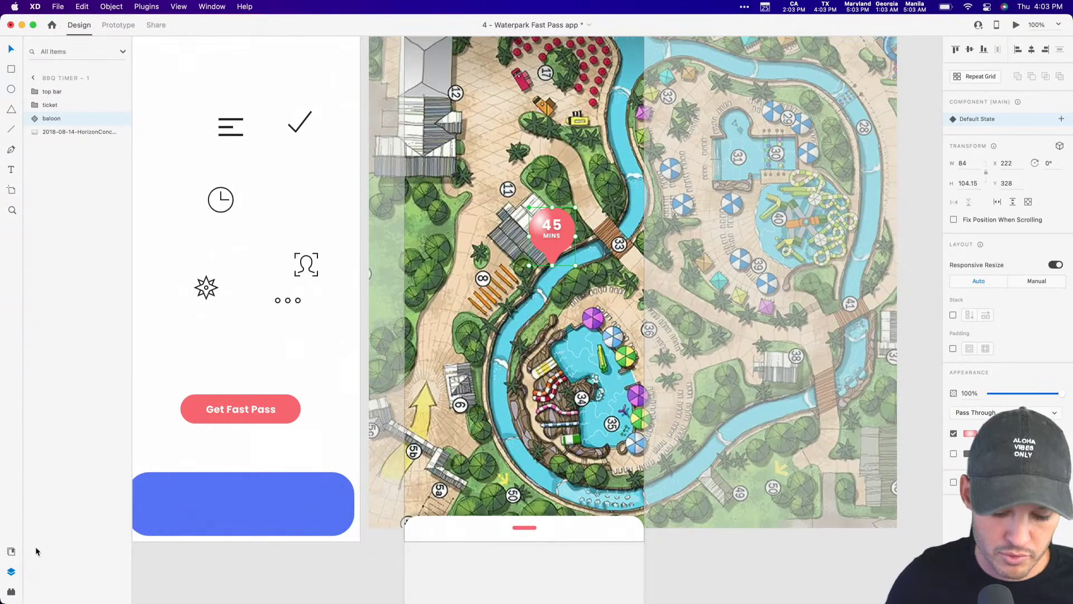
key("super+shift+y")
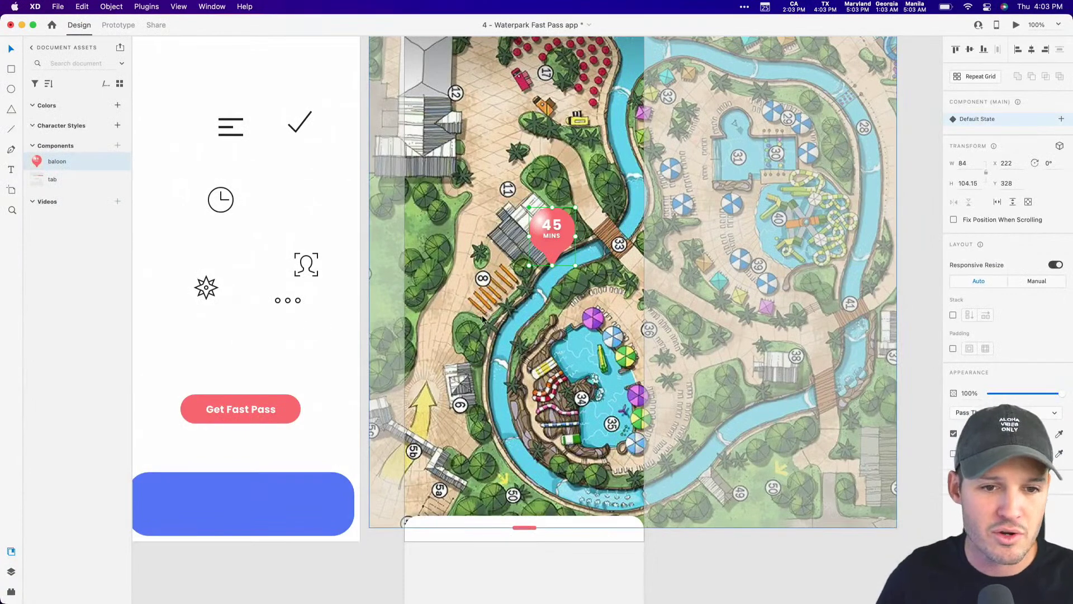
double_click(58, 161)
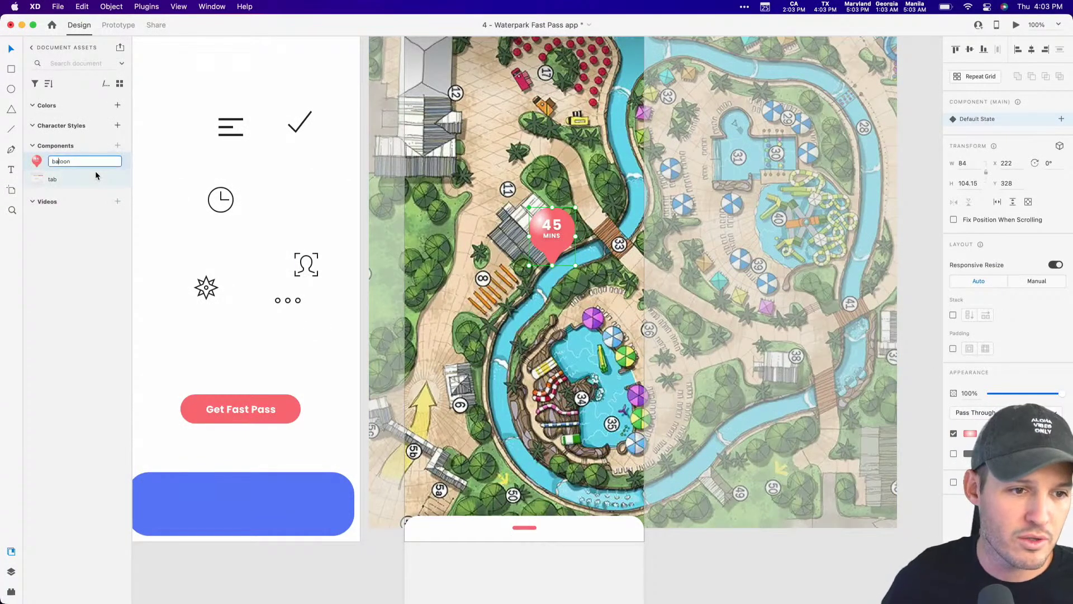
type("l")
key("Return")
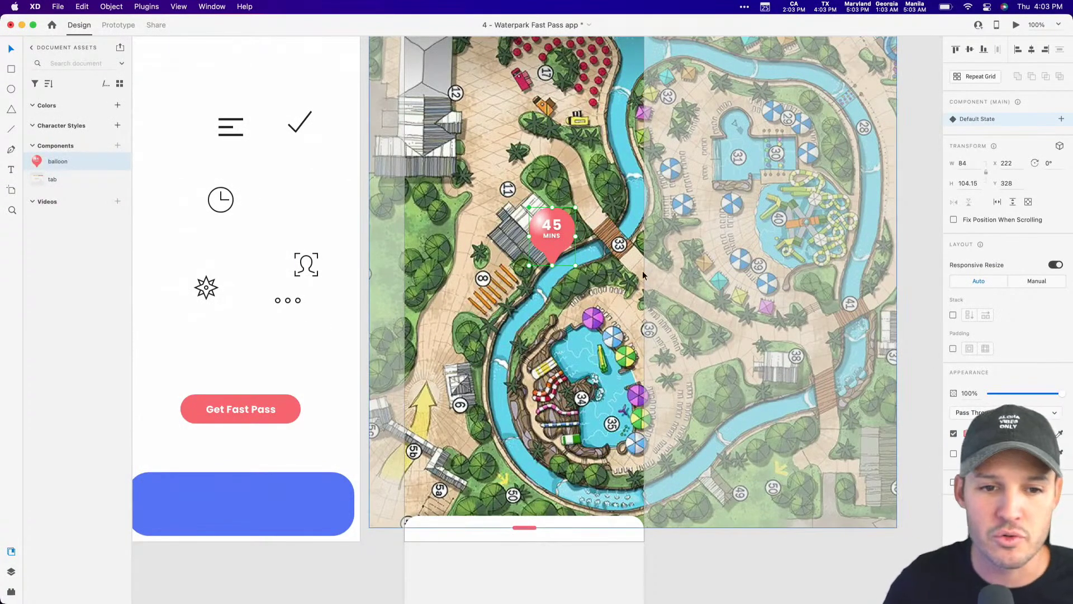
Delete the main balloon pin from the waterpark map
left_click(630, 337)
scroll(643, 327, "right", 2)
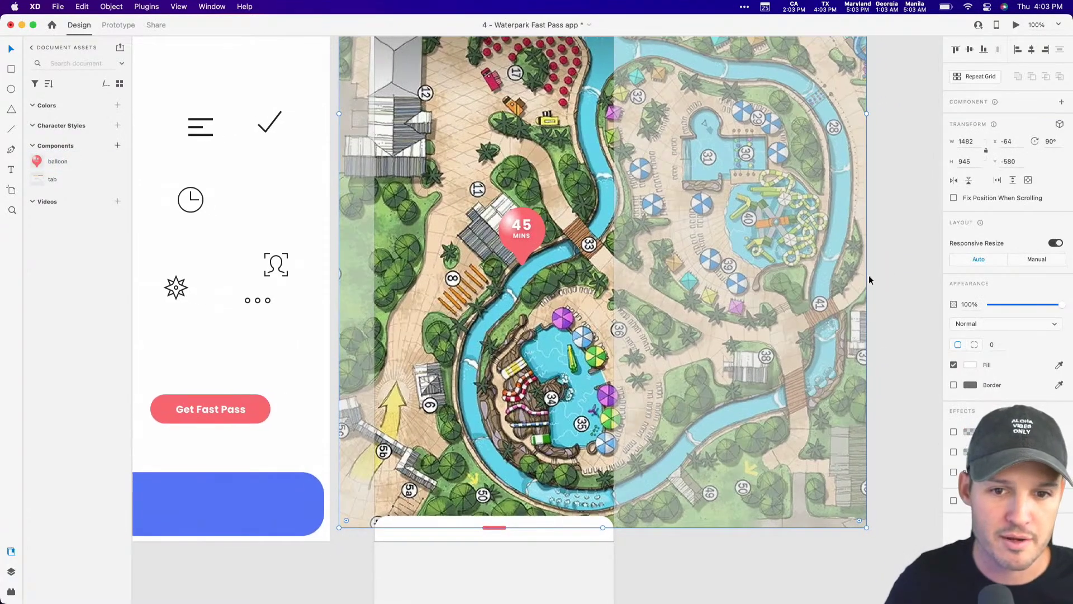
left_click(888, 270)
left_click(526, 231)
left_click_drag(525, 235, 492, 272)
key("Delete")
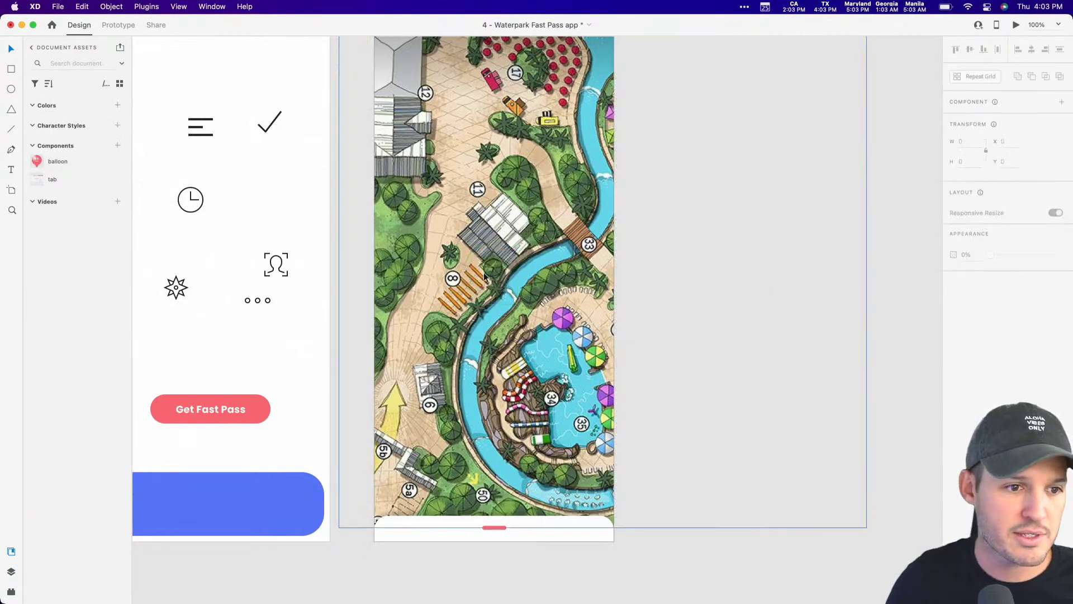
Place a balloon component instance from the document assets over the pool near marker 34, at about X 251, Y 559
left_click_drag(41, 164, 361, 206)
left_click_drag(520, 313, 526, 367)
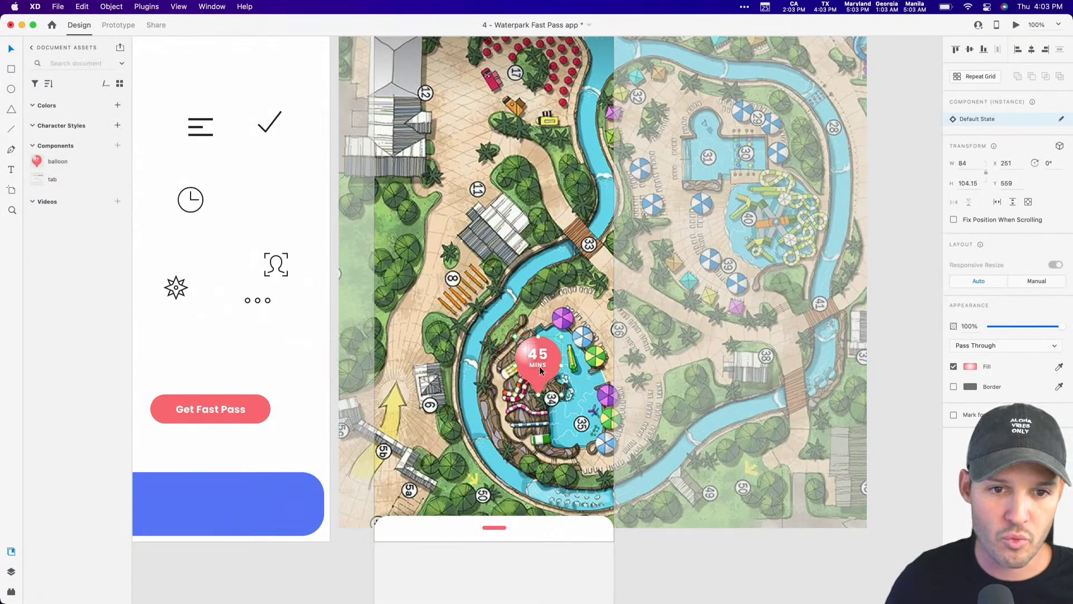
left_click(910, 267)
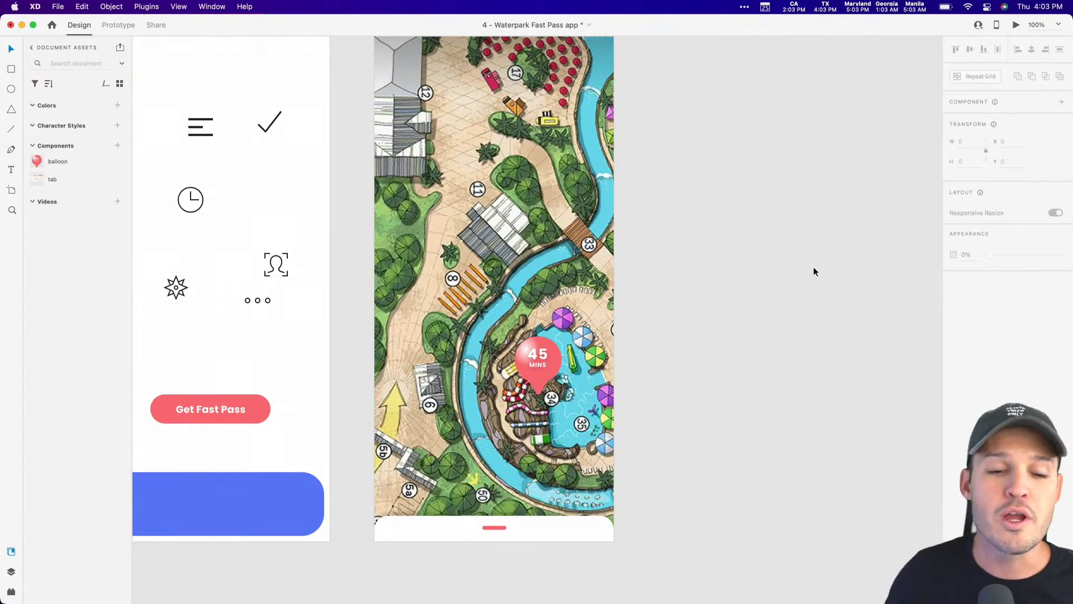
Try deleting the balloon component from the document assets and moving the remaining pin near marker 11, and undo these changes
left_click(547, 357)
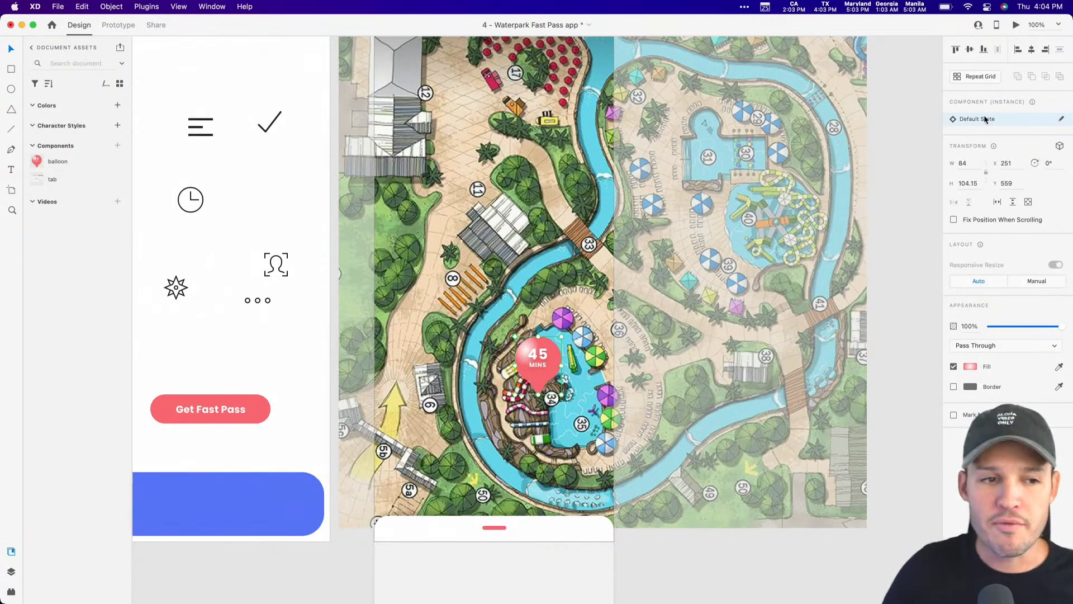
right_click(83, 162)
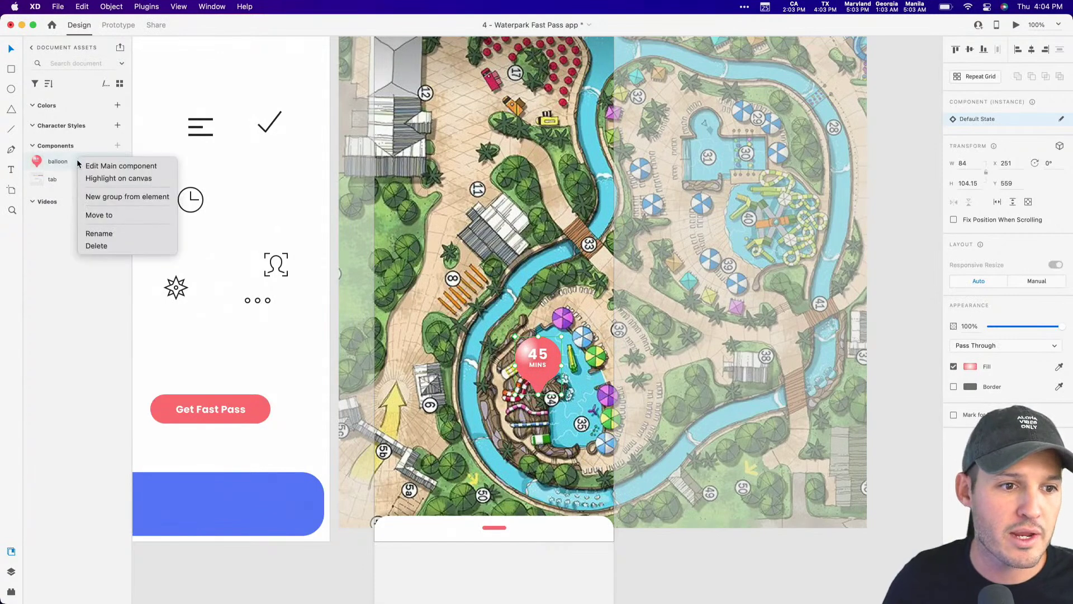
left_click(100, 246)
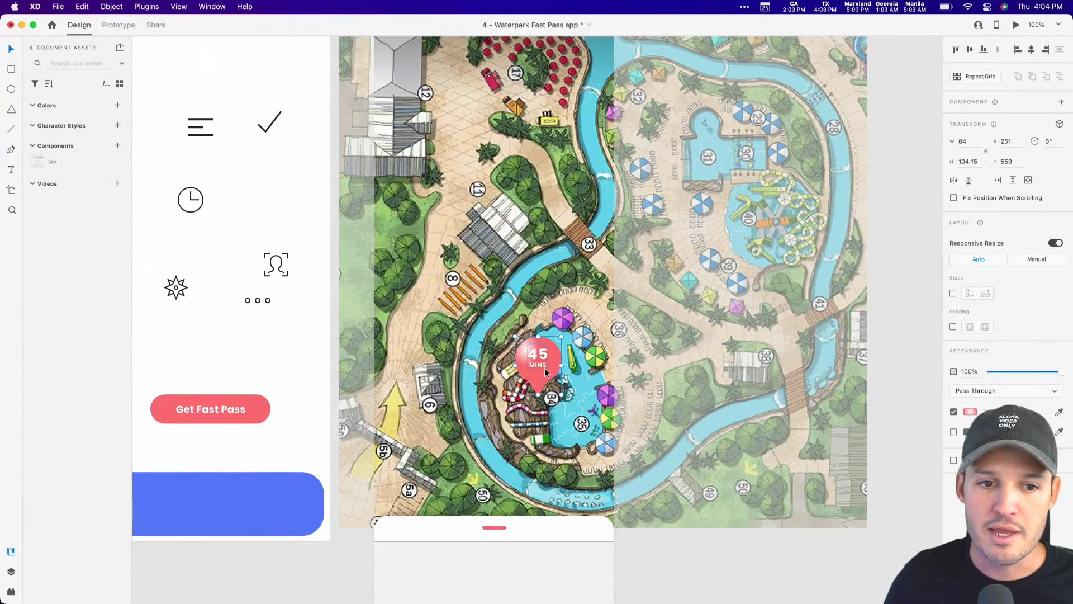
left_click_drag(545, 368, 502, 262)
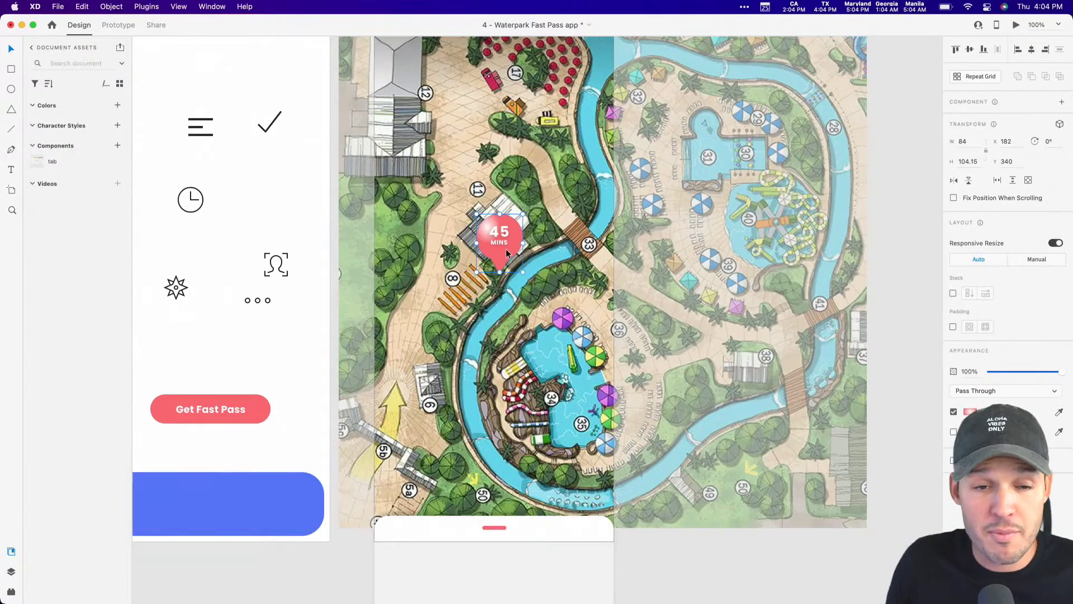
key("super+z")
key("super+z")
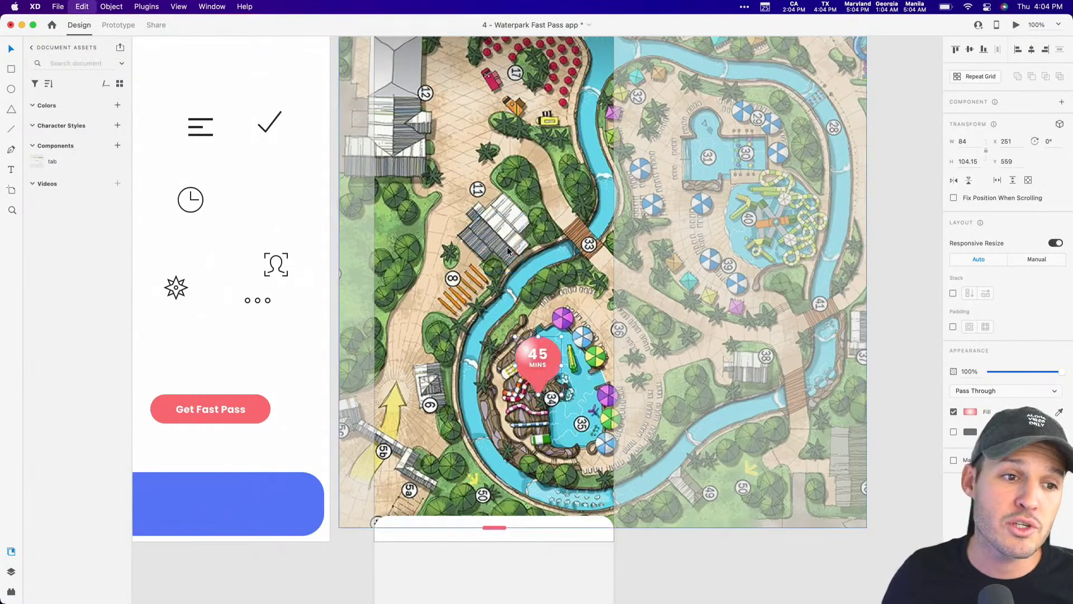
Move the balloon pin to about X 260, Y 500 and raise the white ticket sheet to about Y 647
mouse_move(545, 363)
left_mouse_down()
mouse_move(532, 307)
mouse_move(534, 371)
left_mouse_up()
left_click_drag(533, 525, 549, 329)
left_click(519, 414)
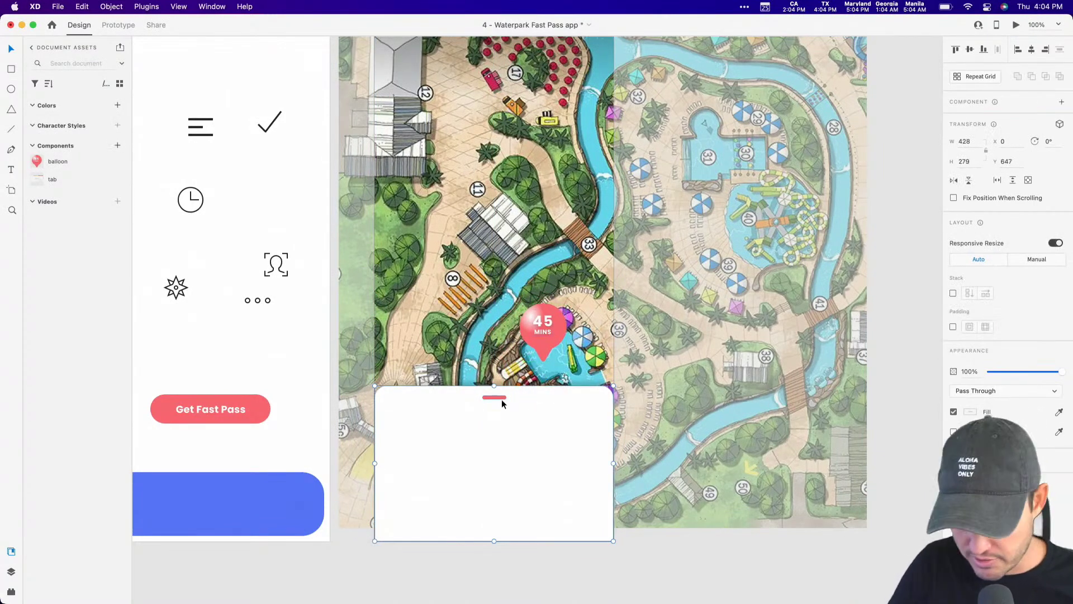
Place the balloon layer beneath the ticket group and slide the ticket sheet back down to the artboard's bottom edge
key("super+y")
left_click_drag(68, 92, 70, 133)
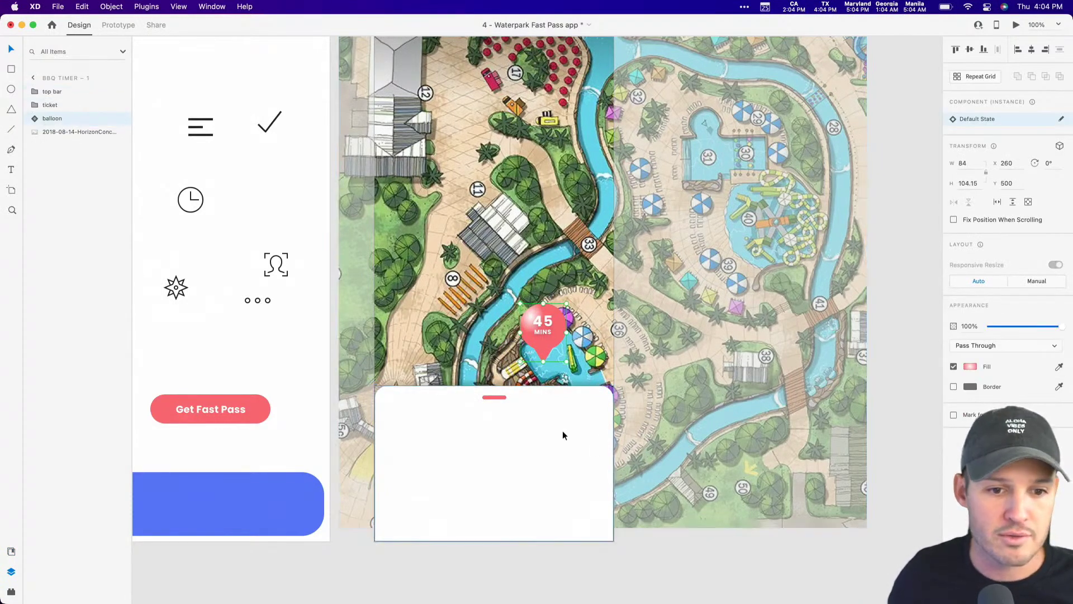
mouse_move(568, 487)
left_mouse_down()
mouse_move(568, 499)
mouse_move(575, 403)
mouse_move(577, 492)
left_mouse_up()
left_click_drag(555, 420, 539, 554)
left_click(669, 556)
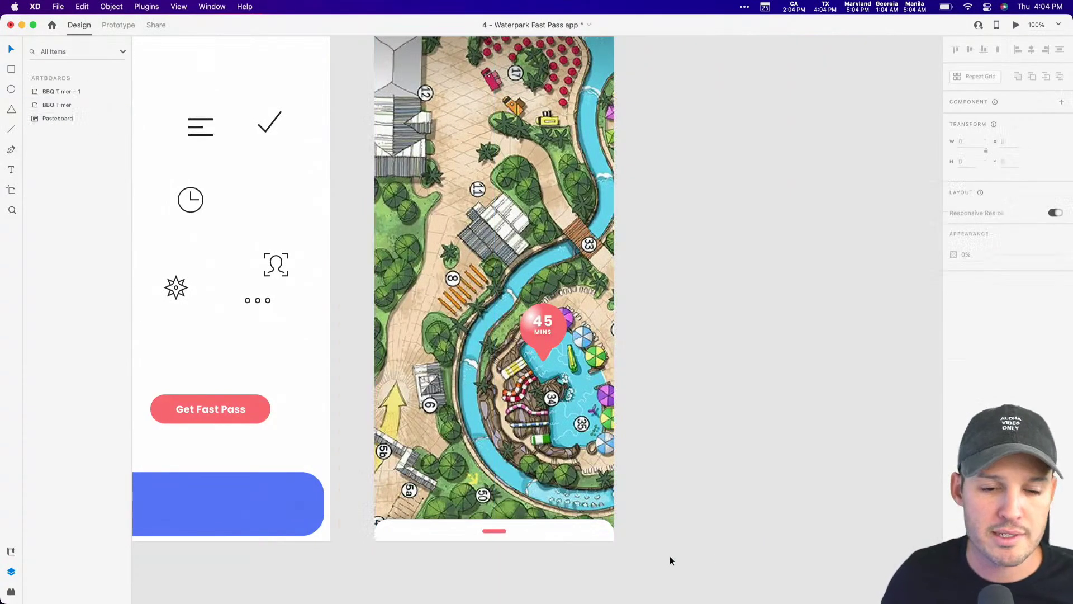
Combine the balloon pin and the map image into a Horizontal & Vertical Scrolling group
left_click(553, 330)
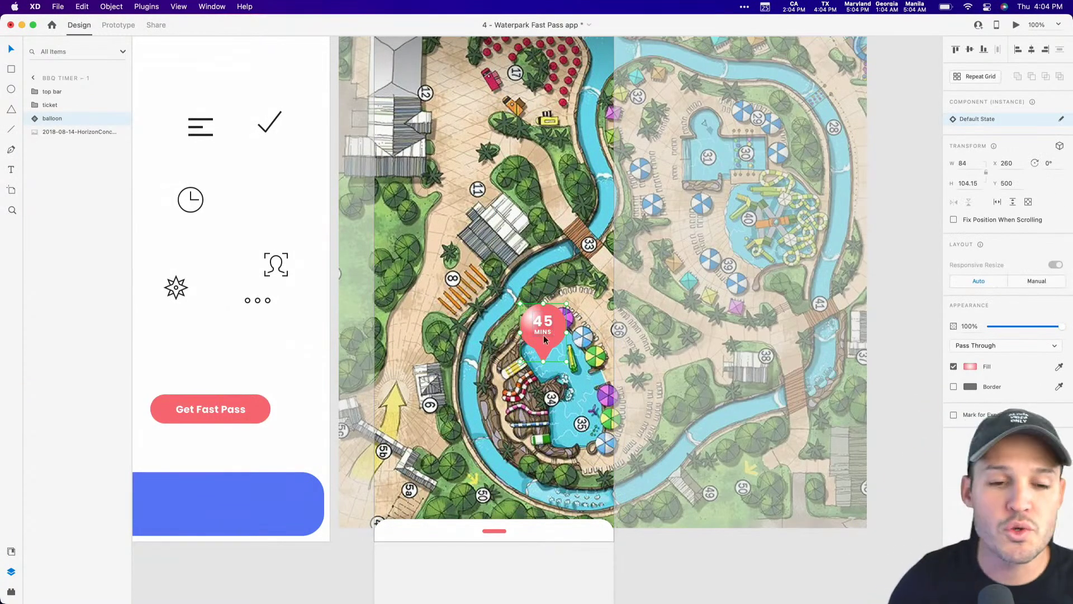
left_click(531, 183, "shift")
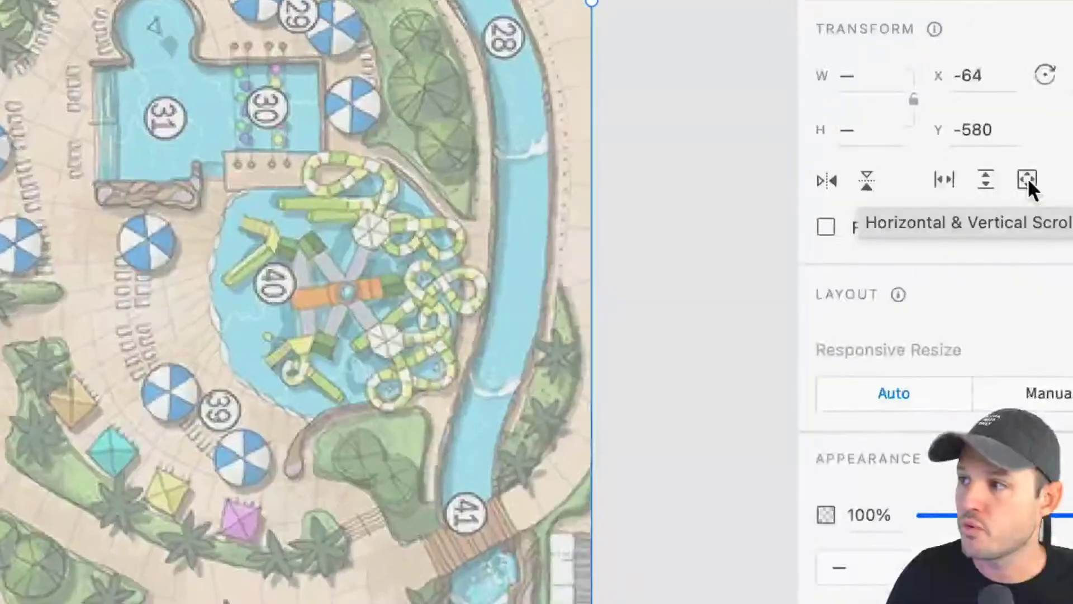
left_click(1027, 177)
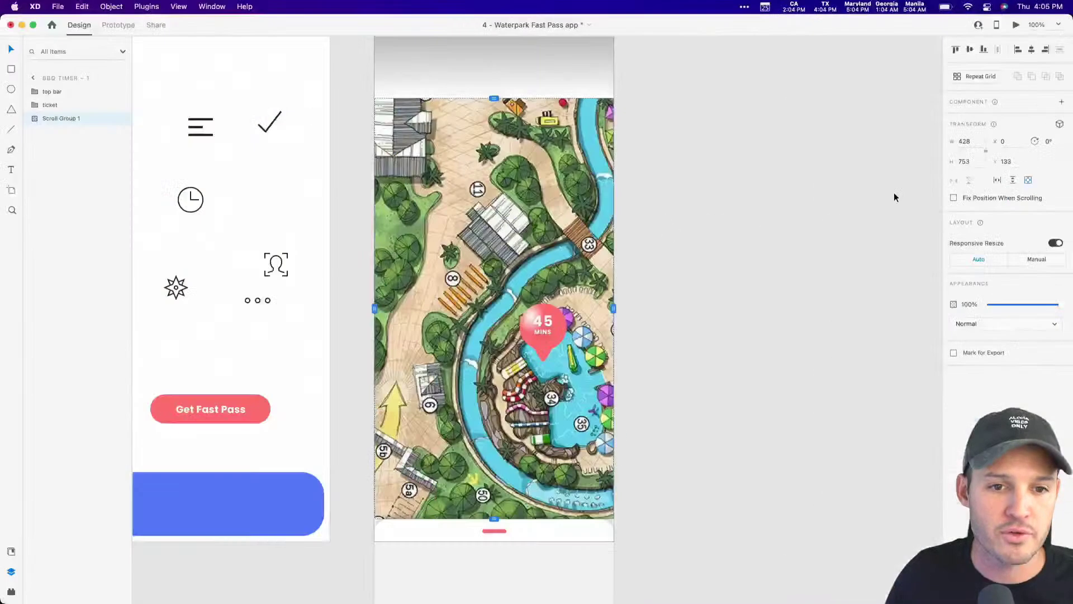
left_click(722, 291)
Extend the map scroll group's viewport up to Y 0 and down to a height of 926 so it fills the artboard
scroll(722, 290, "down", 2)
scroll(721, 312, "up", 3)
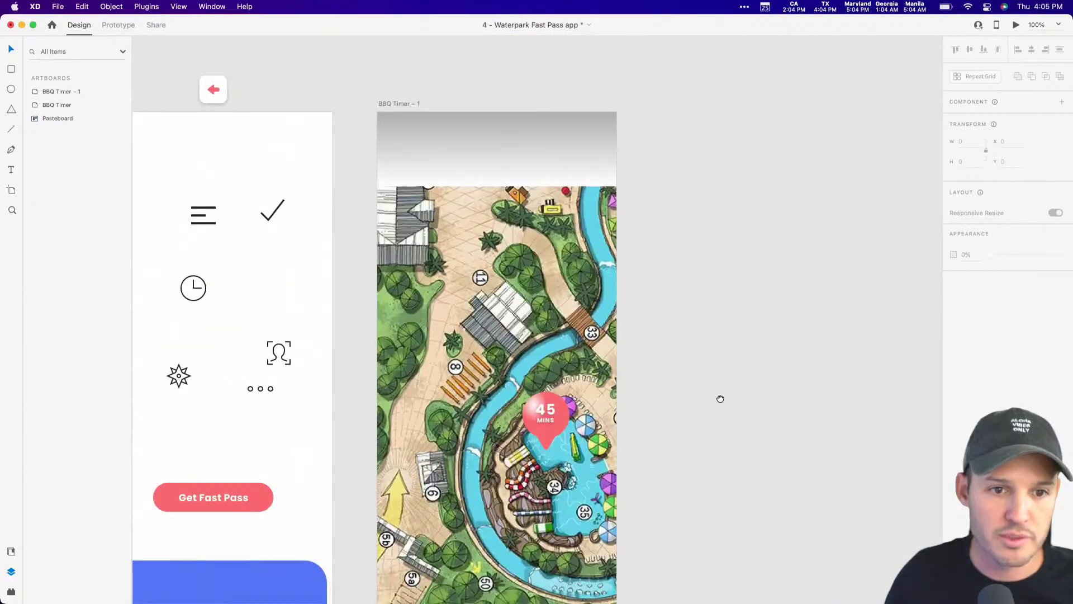
key("super+minus")
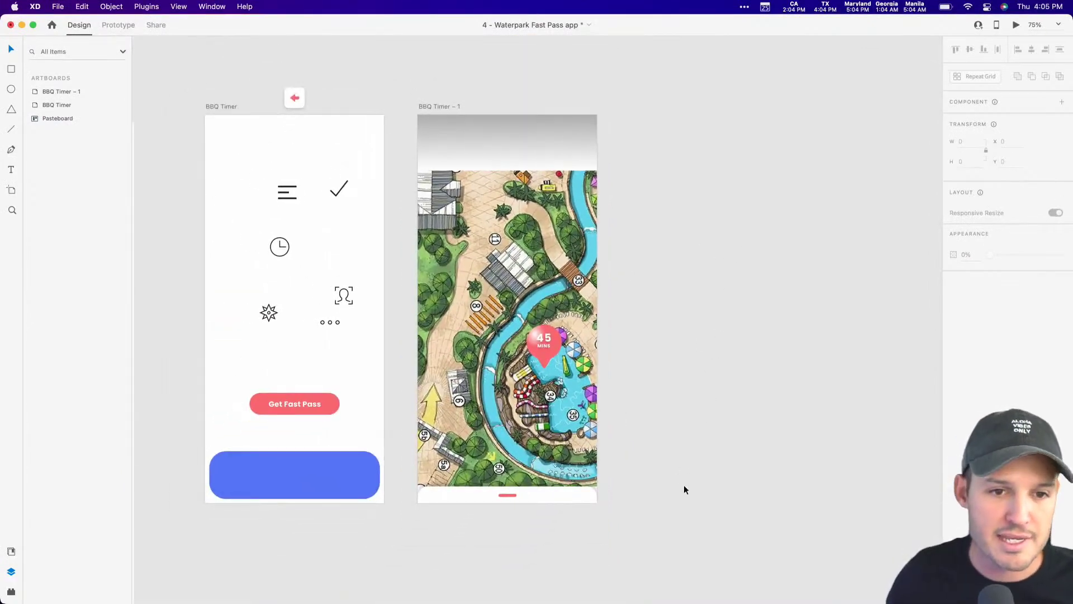
left_click(511, 250)
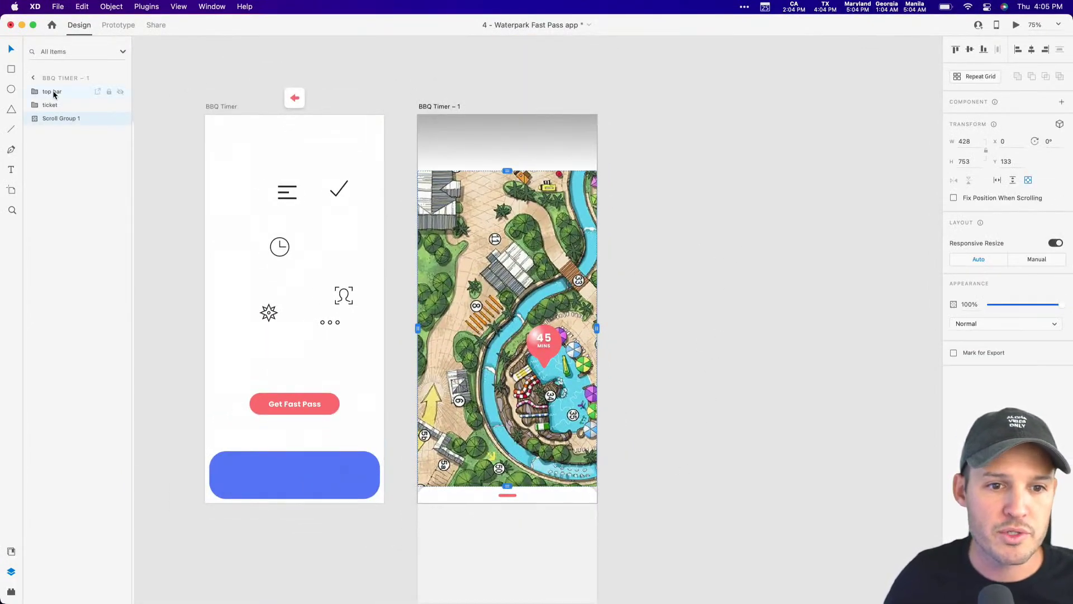
left_click(54, 92)
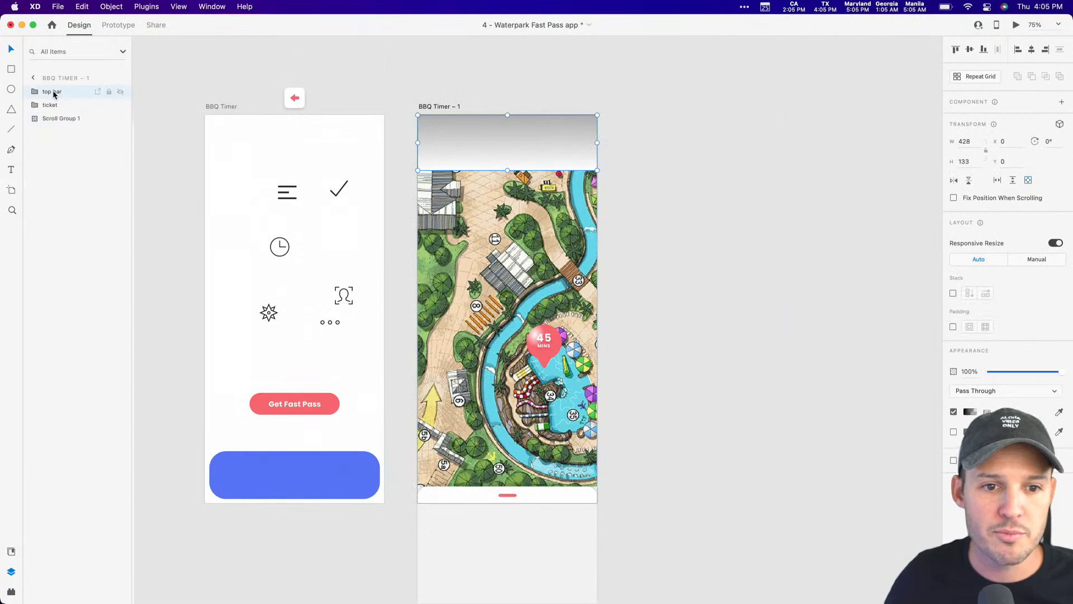
left_click(509, 172)
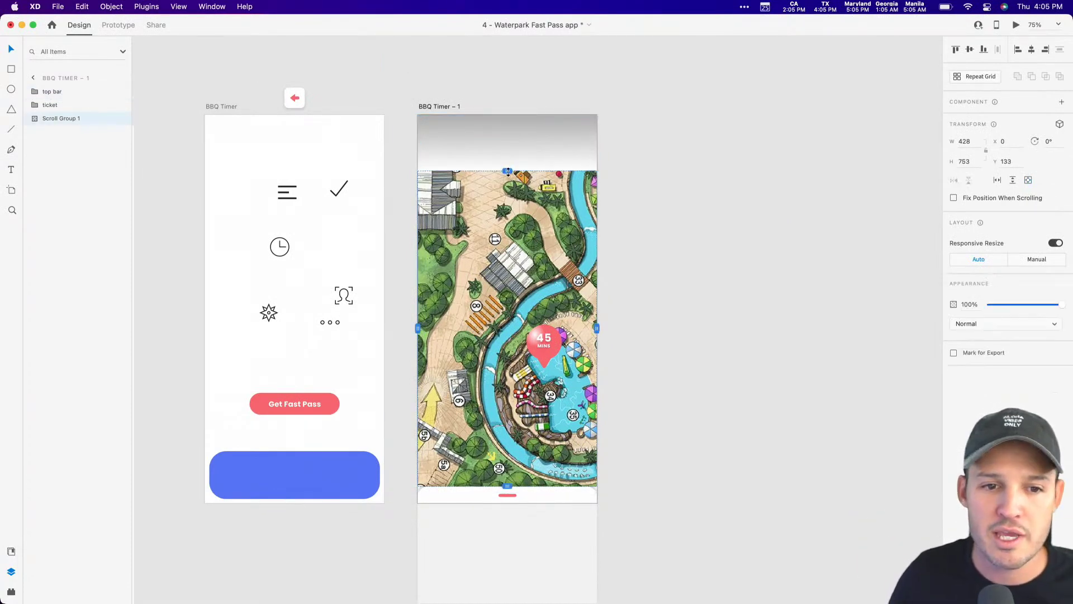
left_click_drag(509, 171, 507, 116)
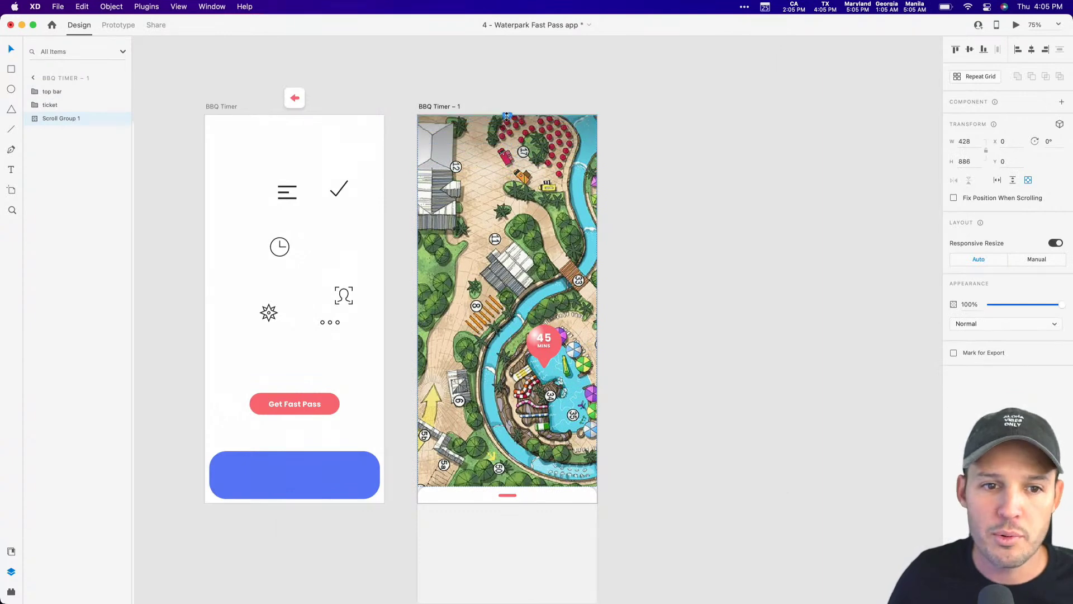
left_click_drag(506, 486, 508, 503)
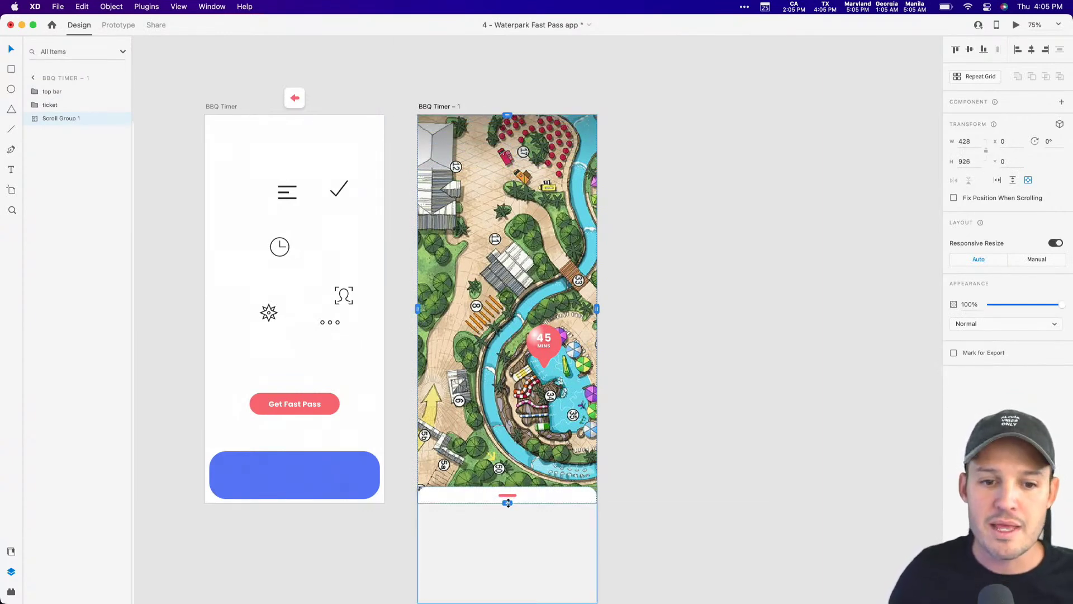
left_click(725, 455)
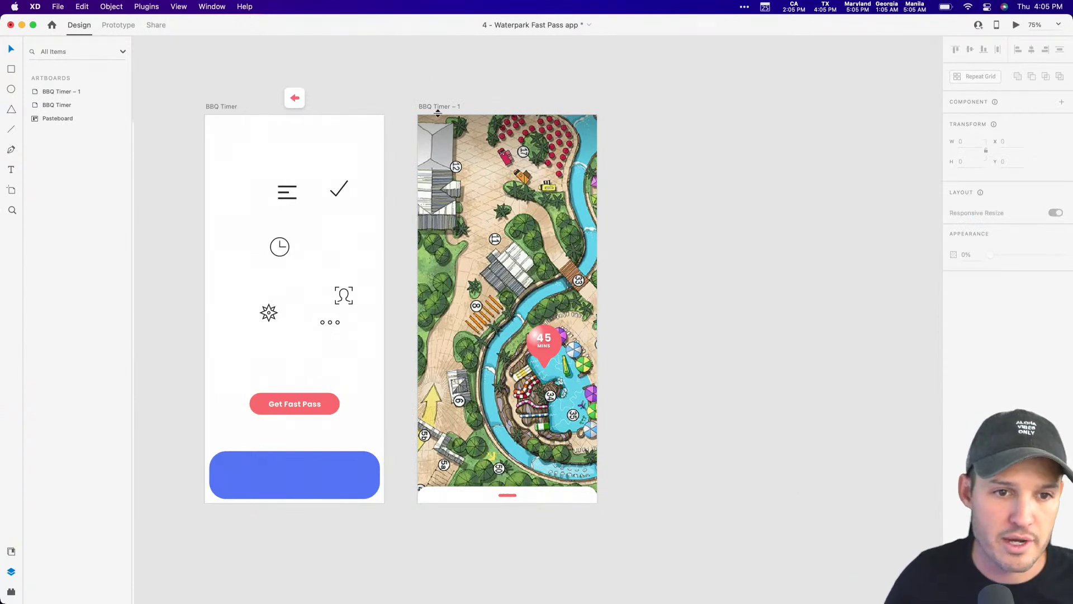
Preview the BBQ Timer – 1 artboard, pan the map inside it, and close the preview
left_click(423, 105)
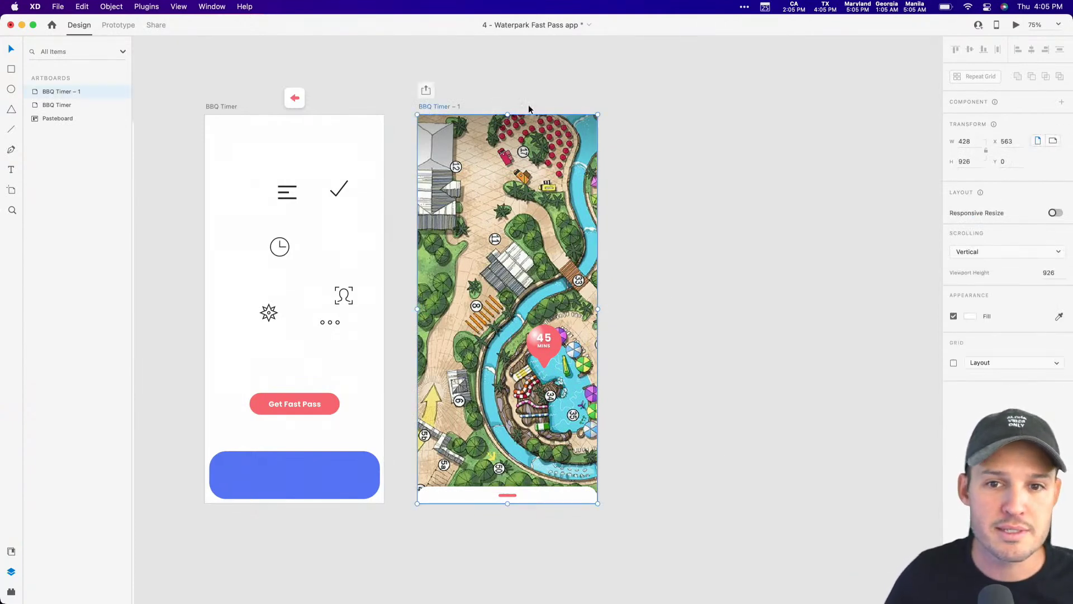
left_click(1017, 28)
left_click_drag(939, 41, 609, 41)
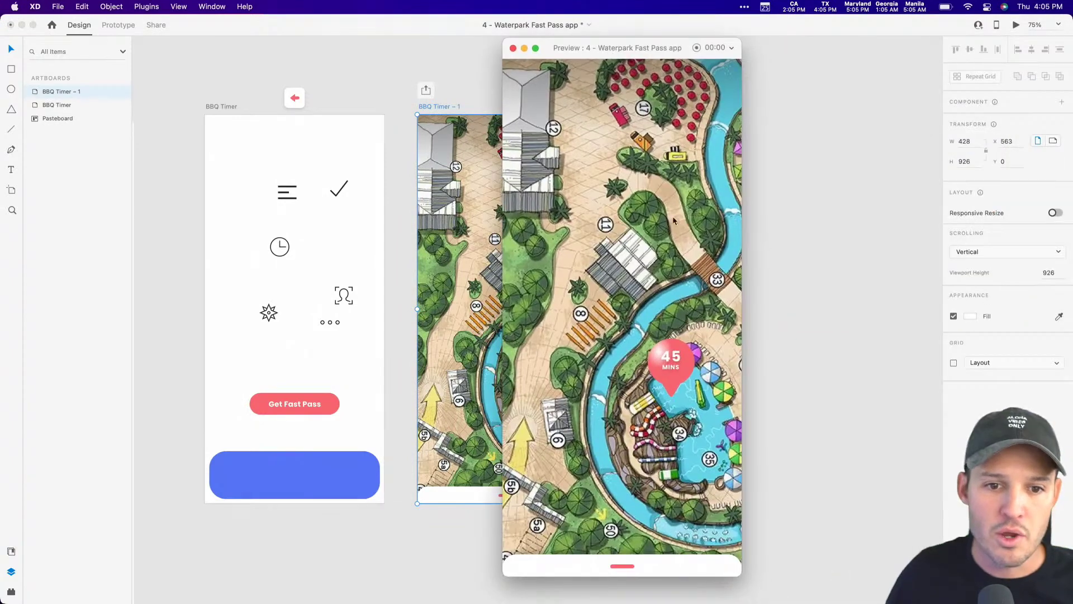
left_click_drag(672, 329, 636, 382)
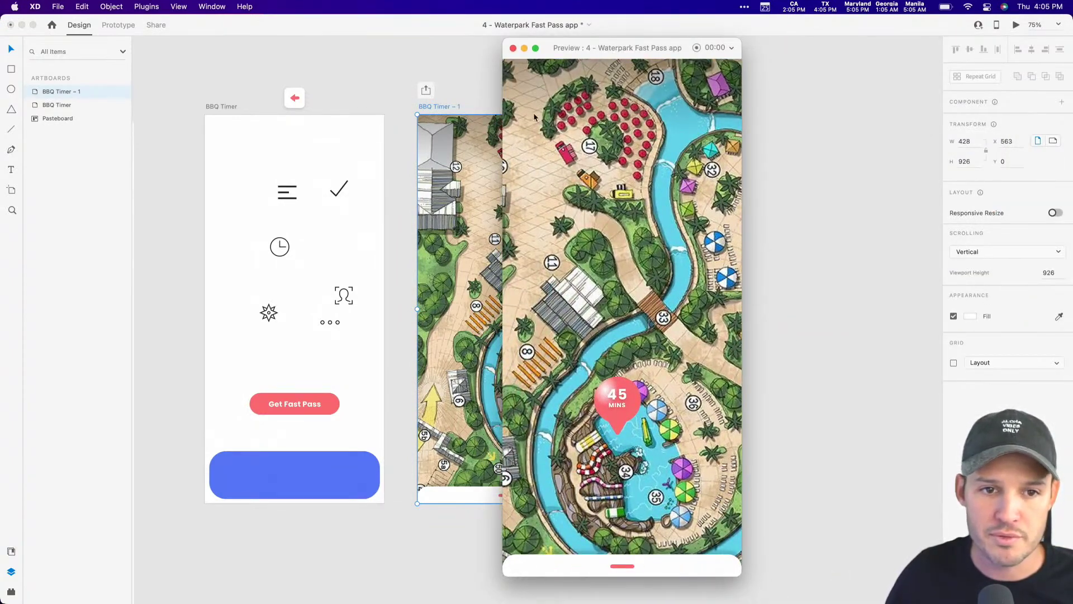
left_click(513, 48)
Open the main component of the map's balloon pin and add a Toggle State to it
left_click(662, 235)
key("z")
left_click_drag(656, 237, 381, 497)
key("v")
left_click(577, 288)
double_click(577, 289)
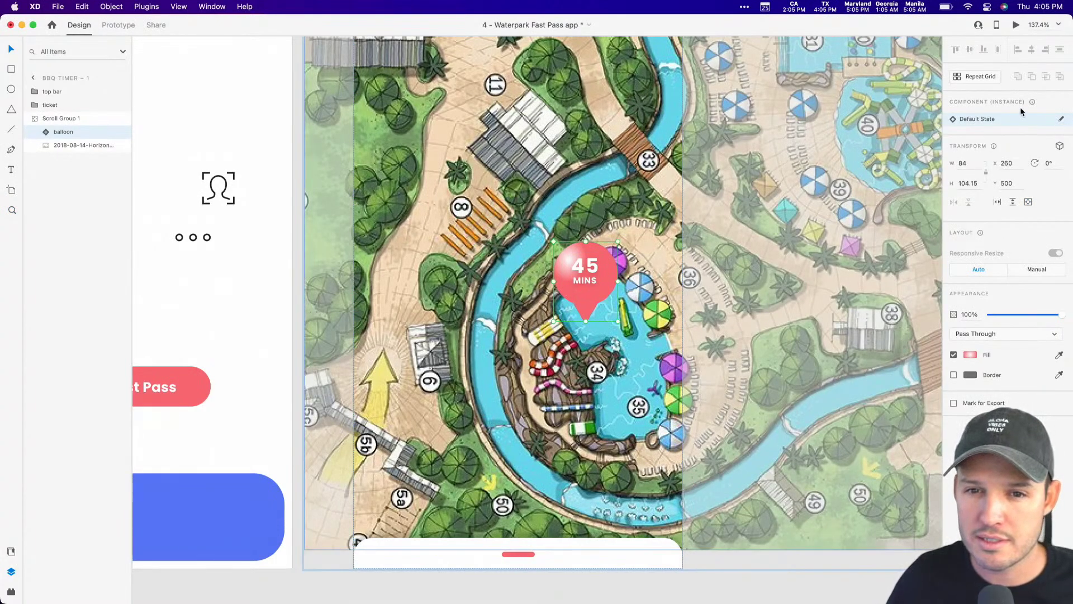
right_click(584, 272)
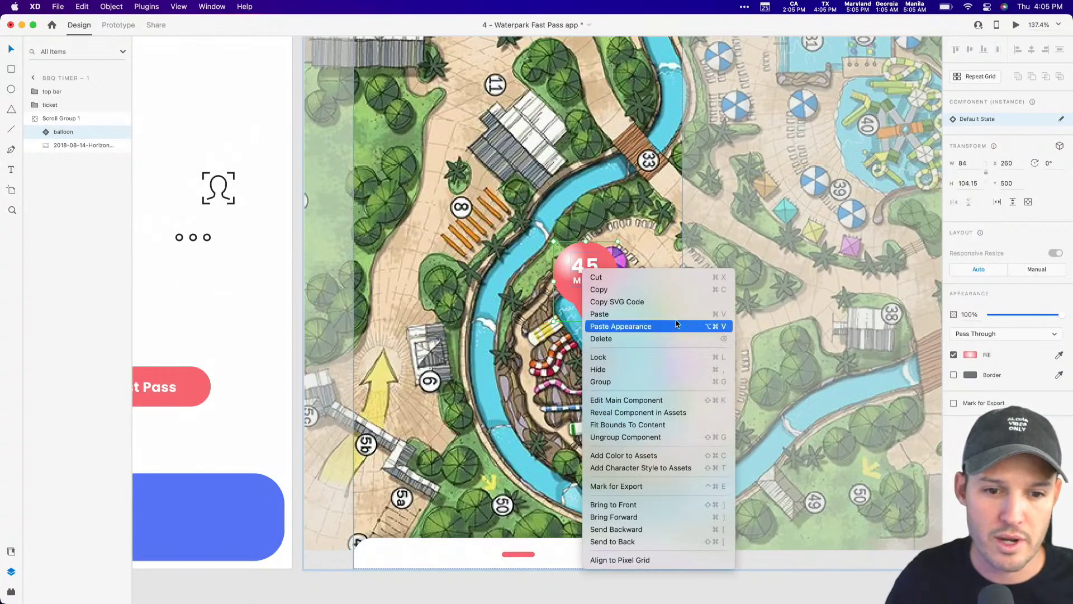
left_click(647, 401)
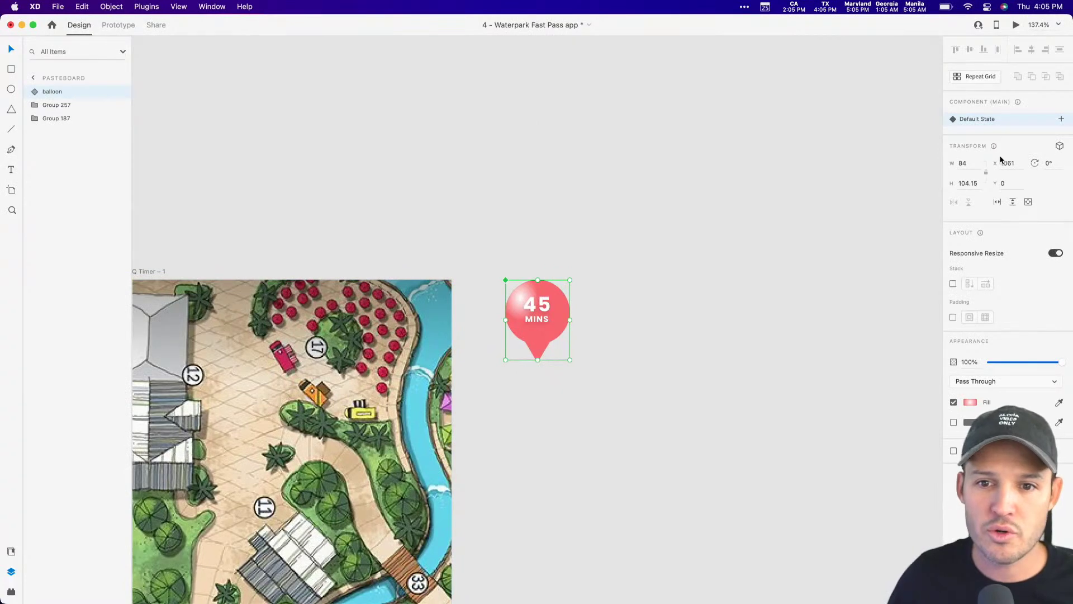
left_click(1062, 122)
left_click(989, 159)
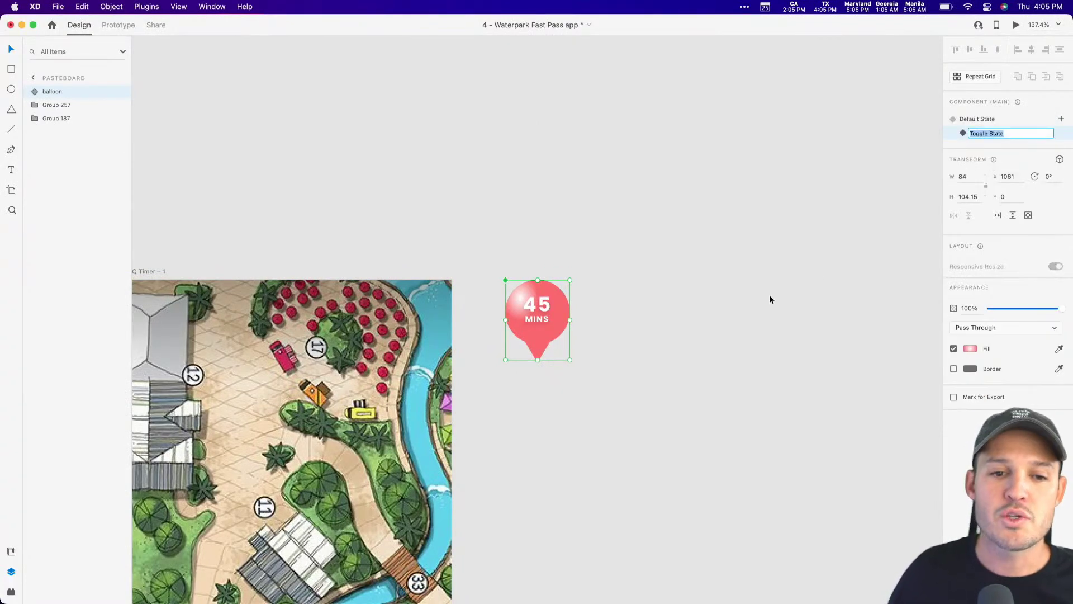
left_click(673, 289)
In the Toggle State, shift the radial gradient highlight of the balloon's circle to its top centre
key("z")
left_click_drag(619, 259, 524, 358)
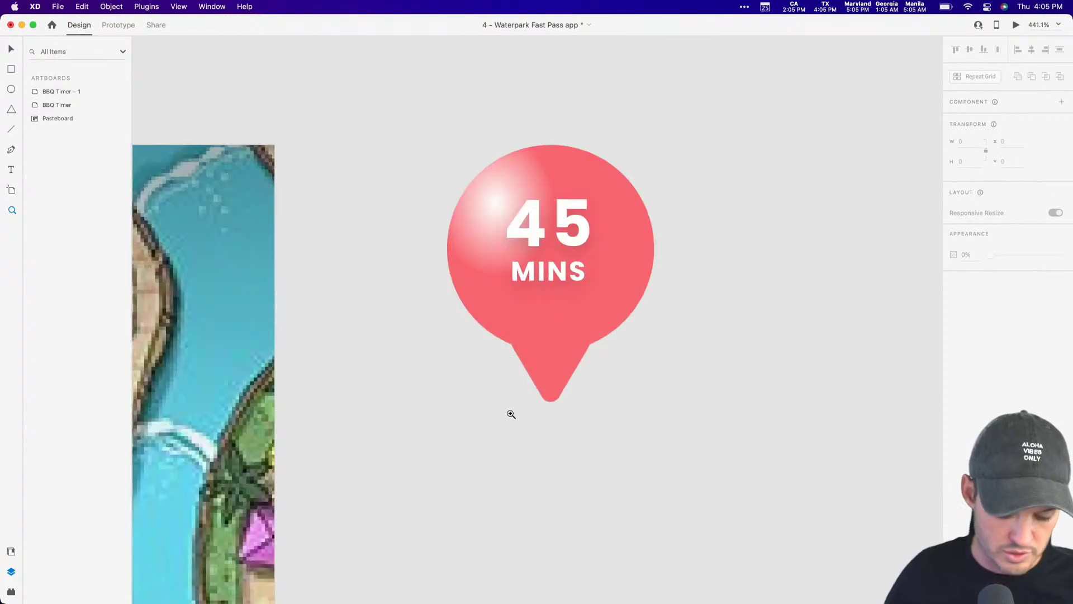
left_click(484, 209, "super")
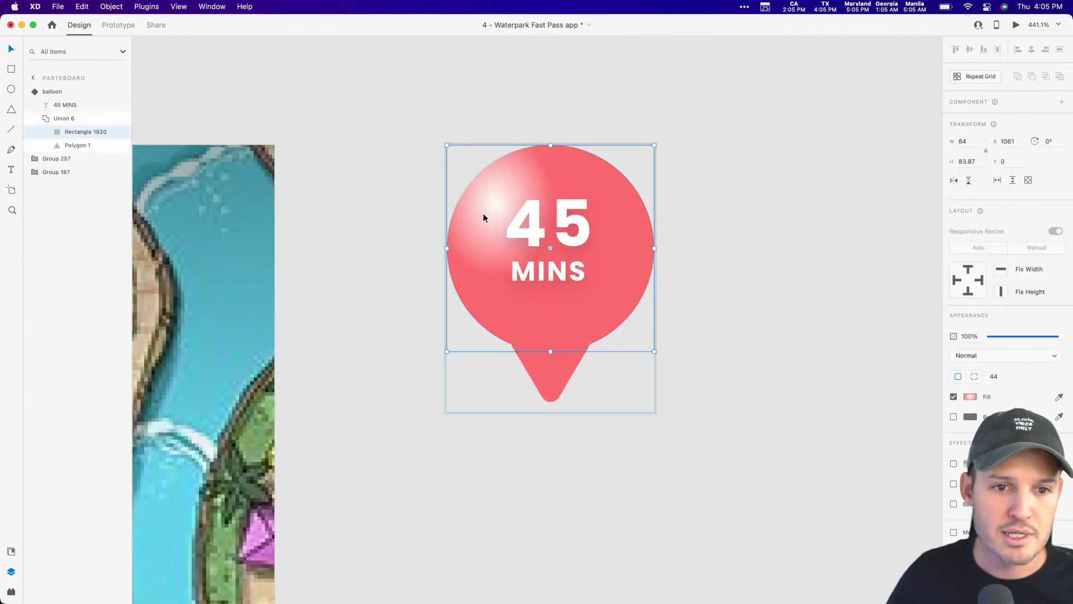
left_click(643, 166)
left_click(623, 214, "super")
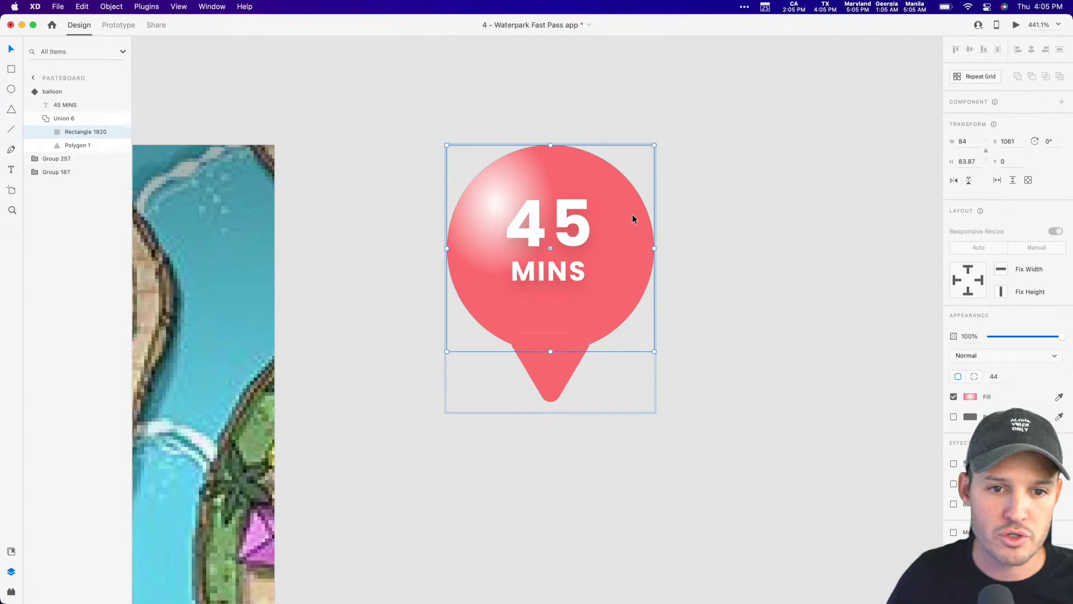
double_click(632, 215)
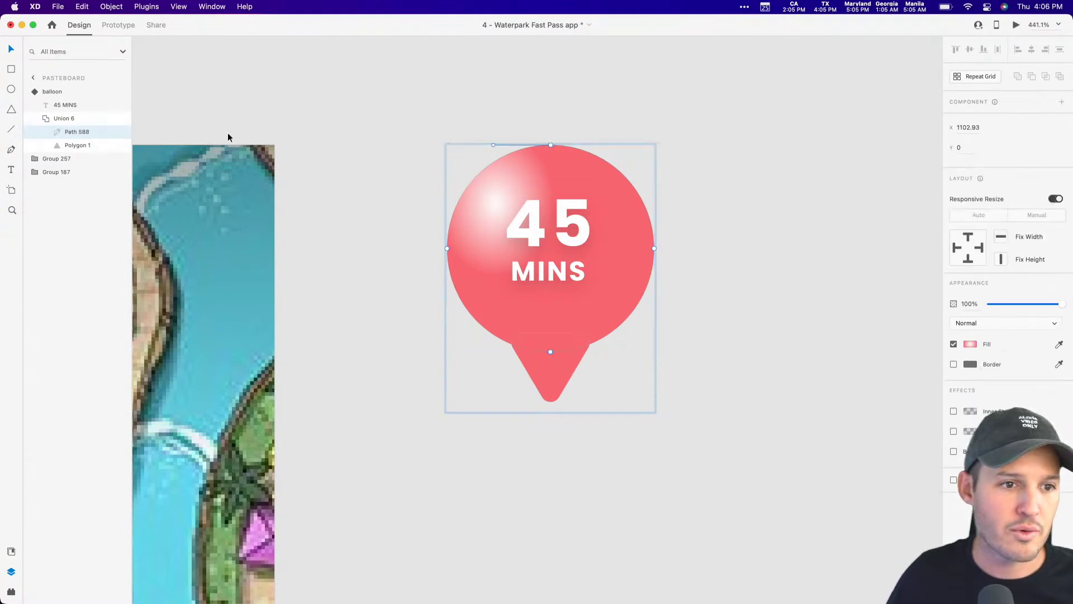
key("Escape")
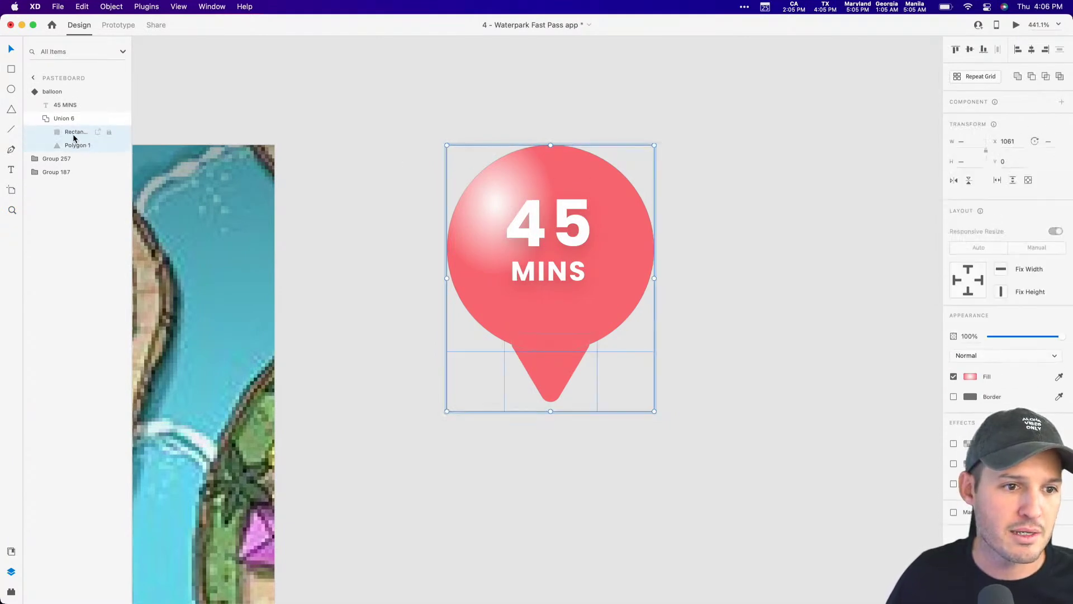
left_click(73, 132)
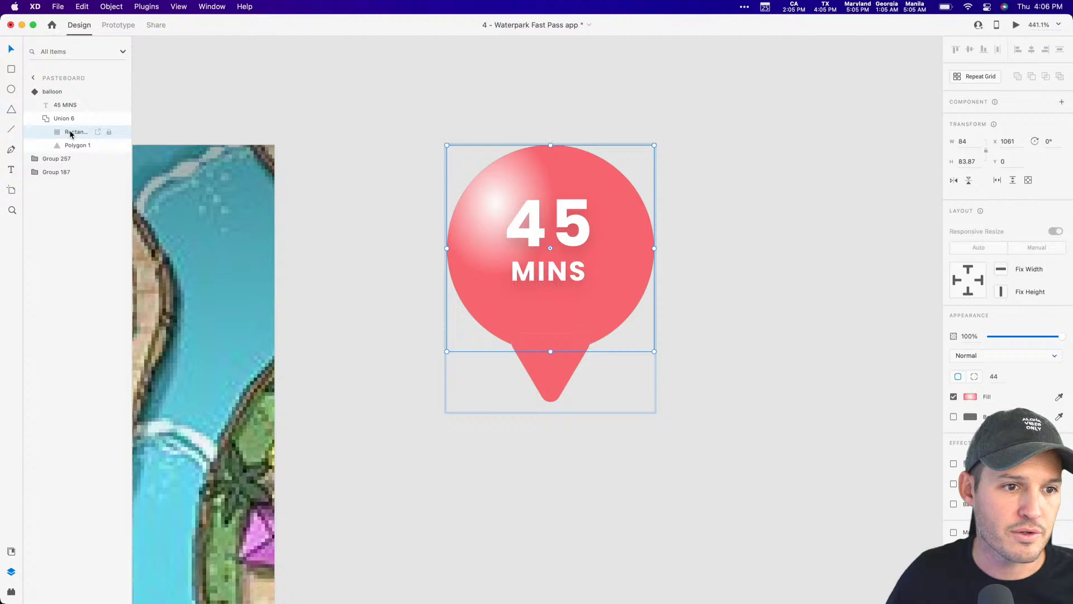
left_click(971, 397)
left_click_drag(552, 195, 579, 192)
left_click_drag(495, 192, 545, 170)
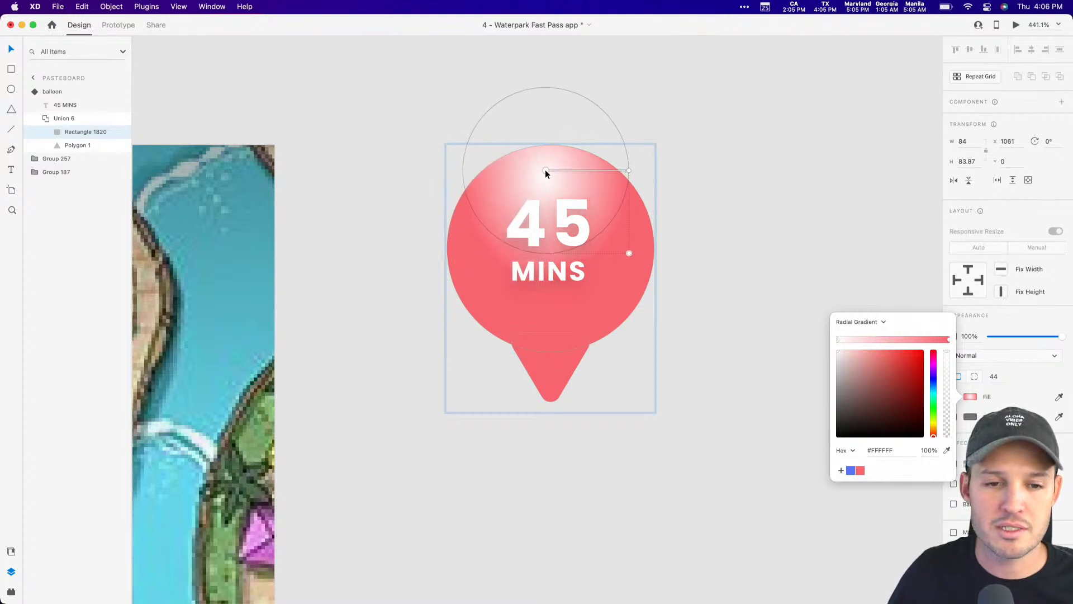
left_click(790, 207)
Stretch the balloon's pointer triangle to about 45 px high
left_click(564, 364)
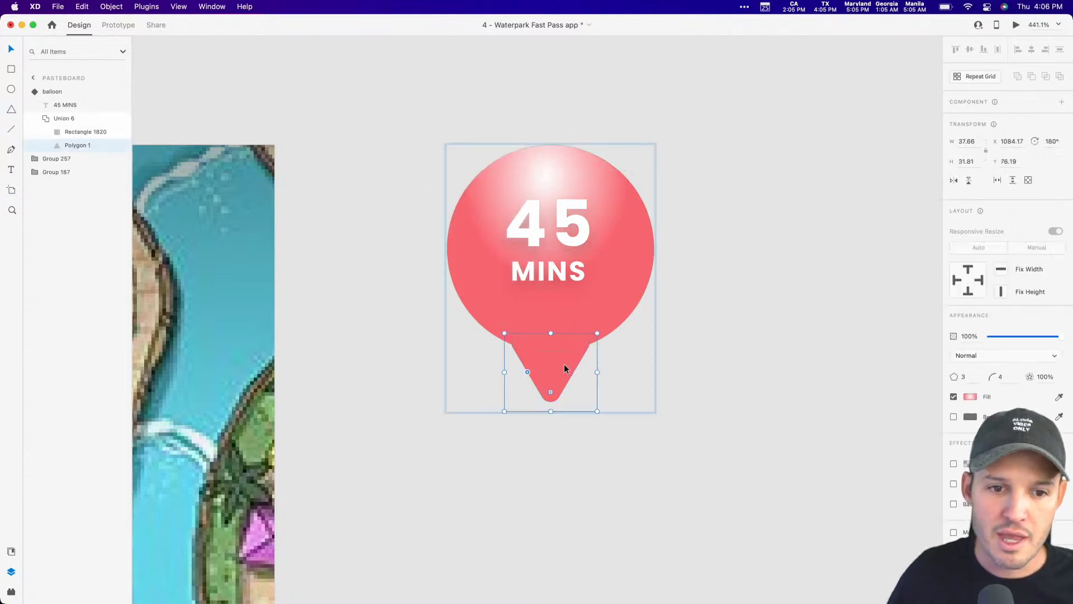
mouse_move(551, 412)
left_mouse_down()
mouse_move(551, 444)
mouse_move(555, 408)
left_mouse_up()
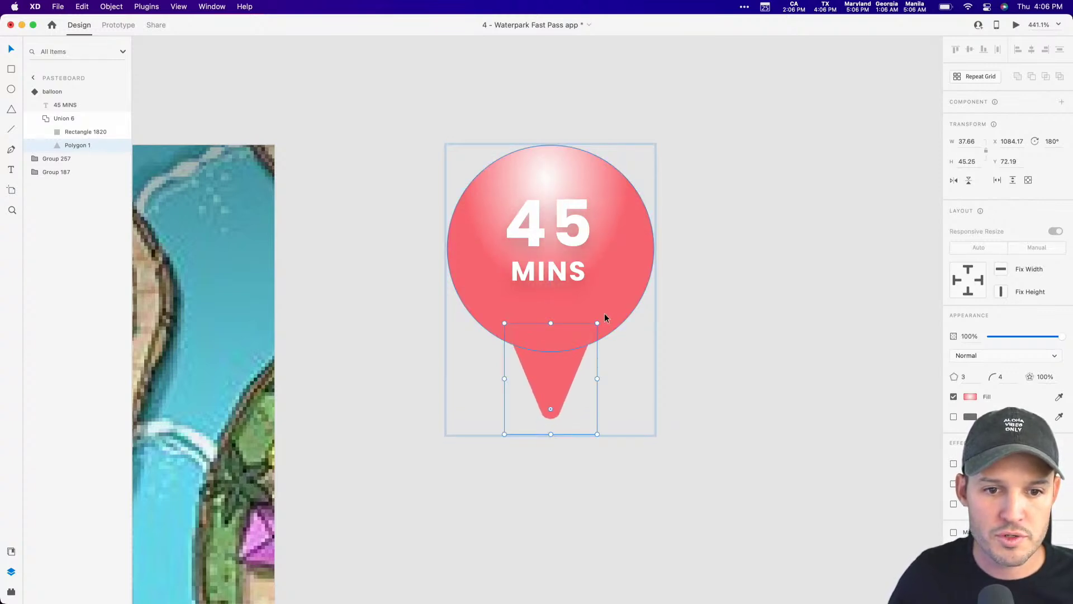
key("cmd+a")
key("cmd+c")
left_click_drag(570, 240, 574, 243)
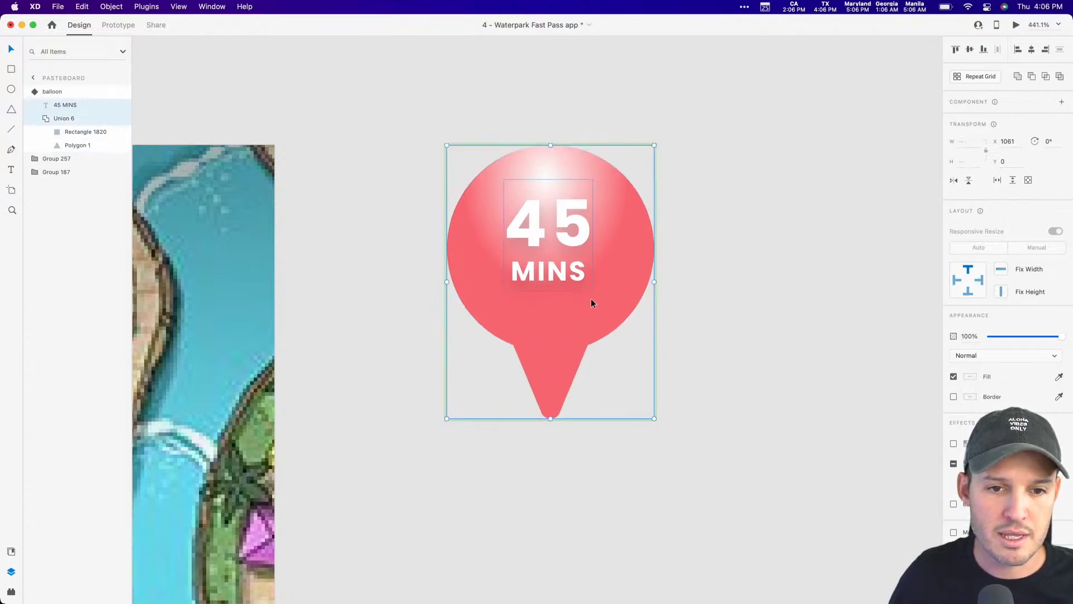
Raise the balloon's circle by 10 px and move the 45 MINS text up to about Y 7
double_click(624, 314)
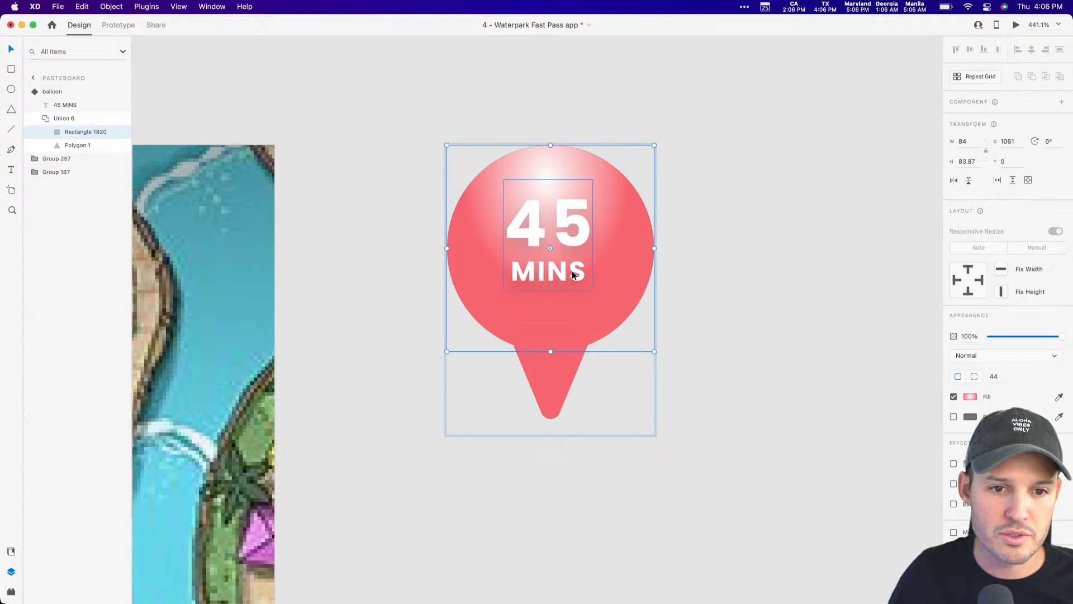
key("shift+Up")
left_click_drag(571, 272, 573, 256)
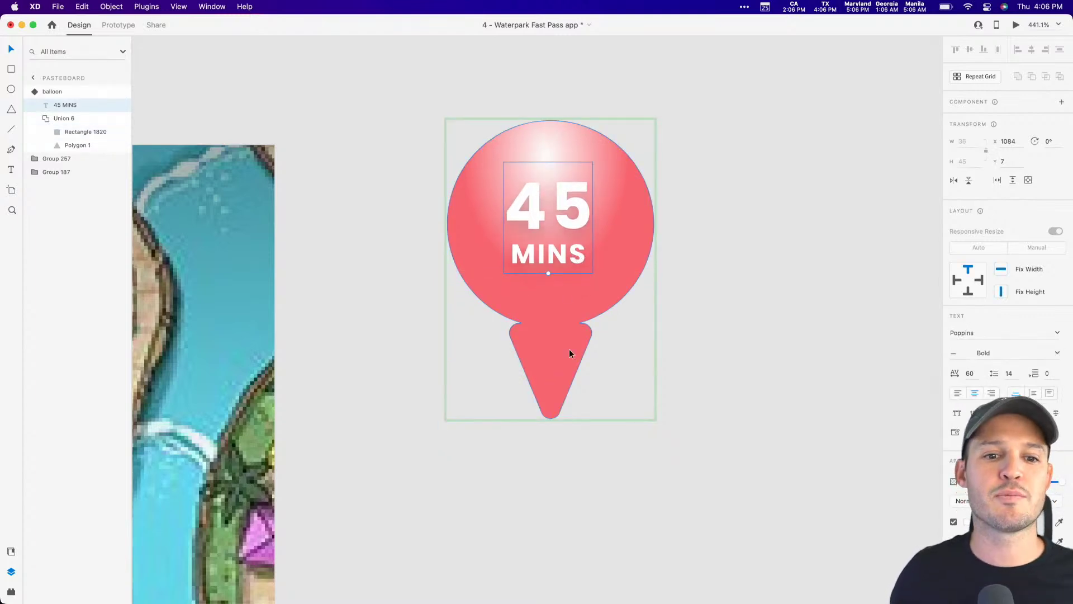
Stretch the pointer triangle's upper edge until it overlaps the raised circle again
left_click(568, 352)
left_click_drag(550, 322, 553, 307)
left_click(733, 283)
Switch the balloon component between Default State and Toggle State to compare both shapes
left_click(589, 246)
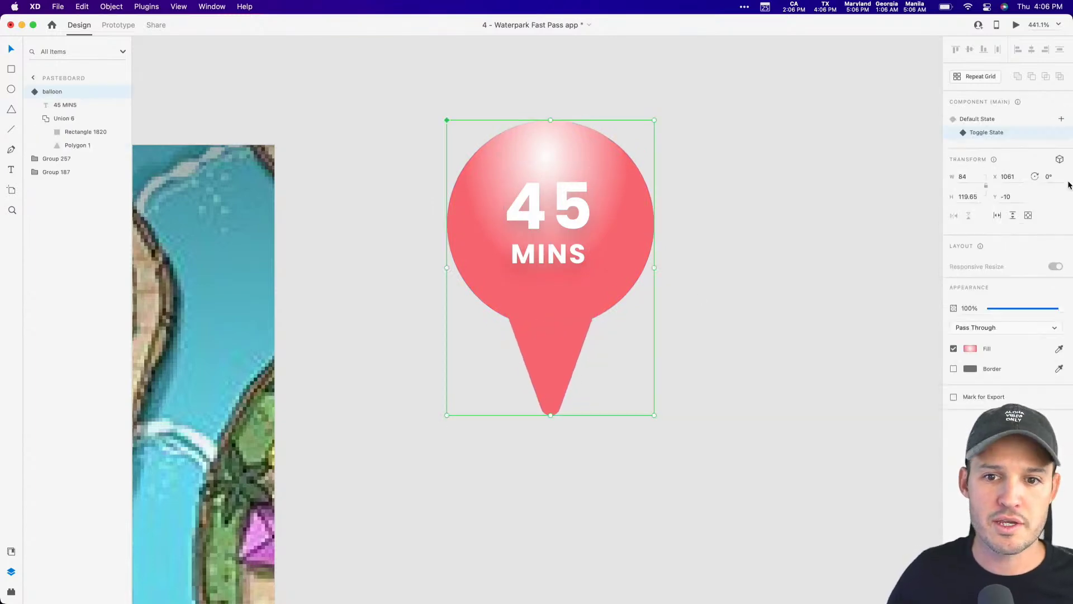
left_click(977, 119)
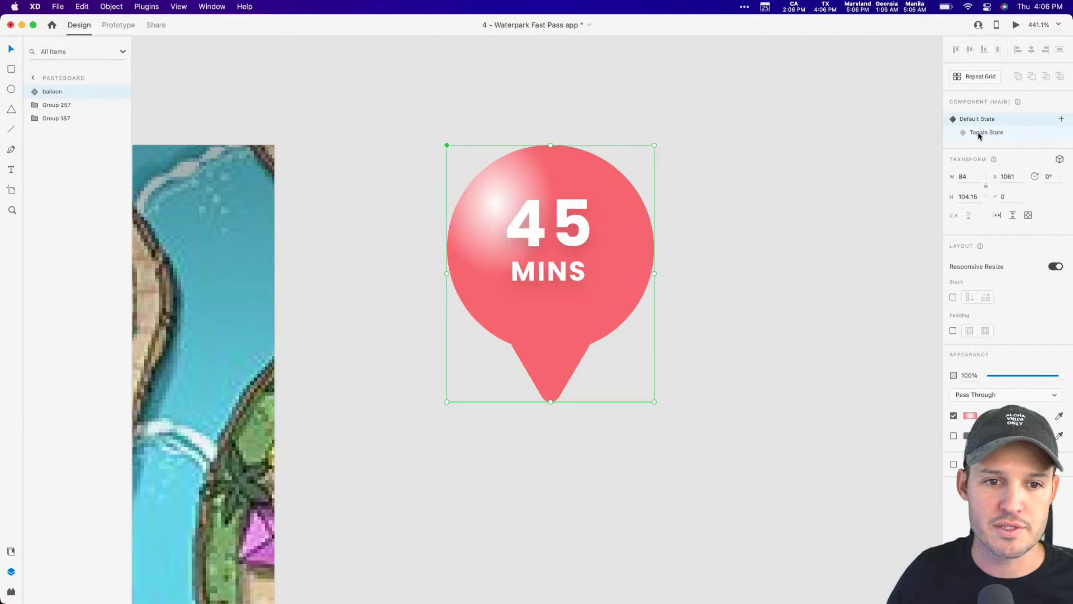
left_click(978, 134)
left_click(981, 120)
left_click(982, 132)
left_click(981, 120)
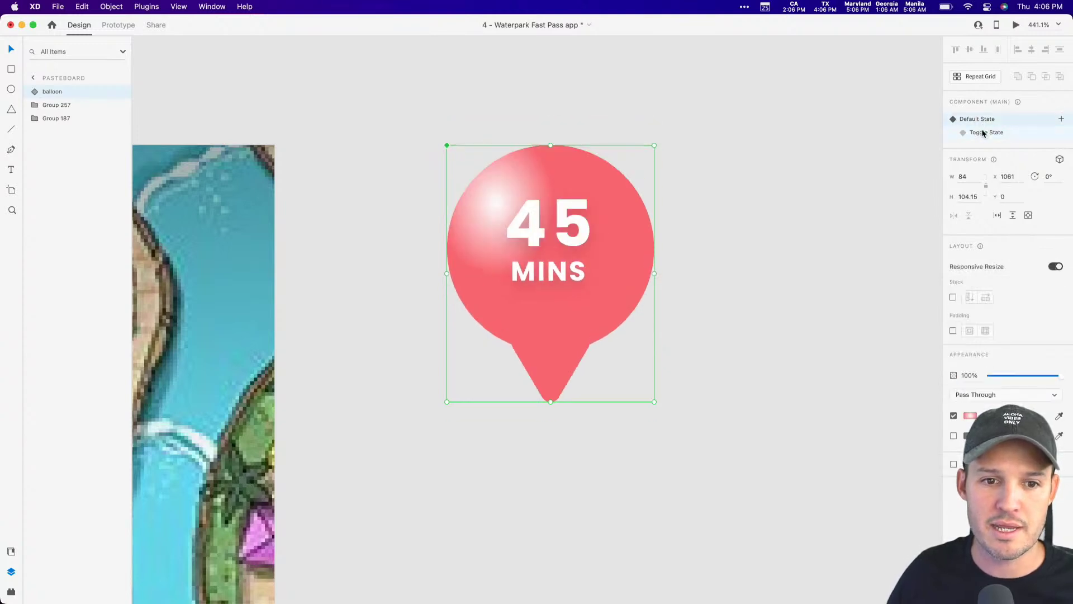
left_click(774, 181)
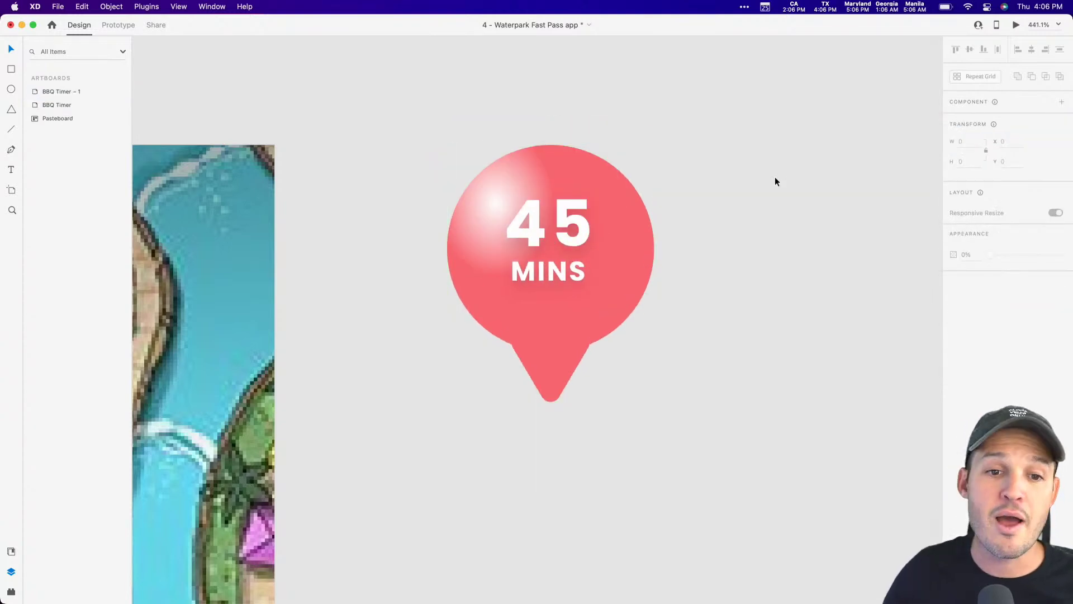
Inspect the interaction settings of the balloon's Default State in Prototype mode
left_click(535, 211)
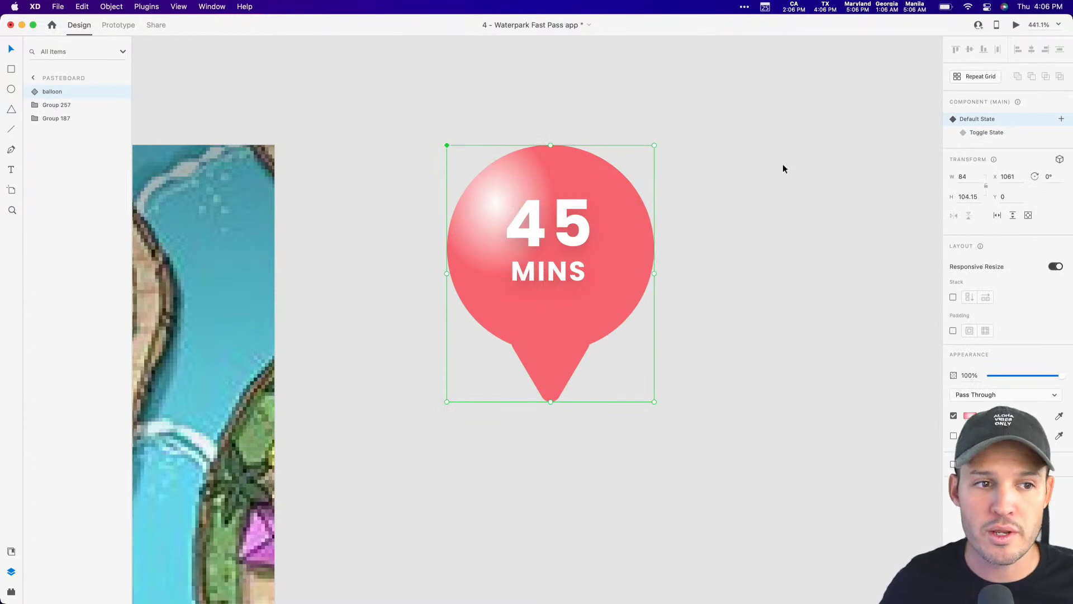
left_click(118, 25)
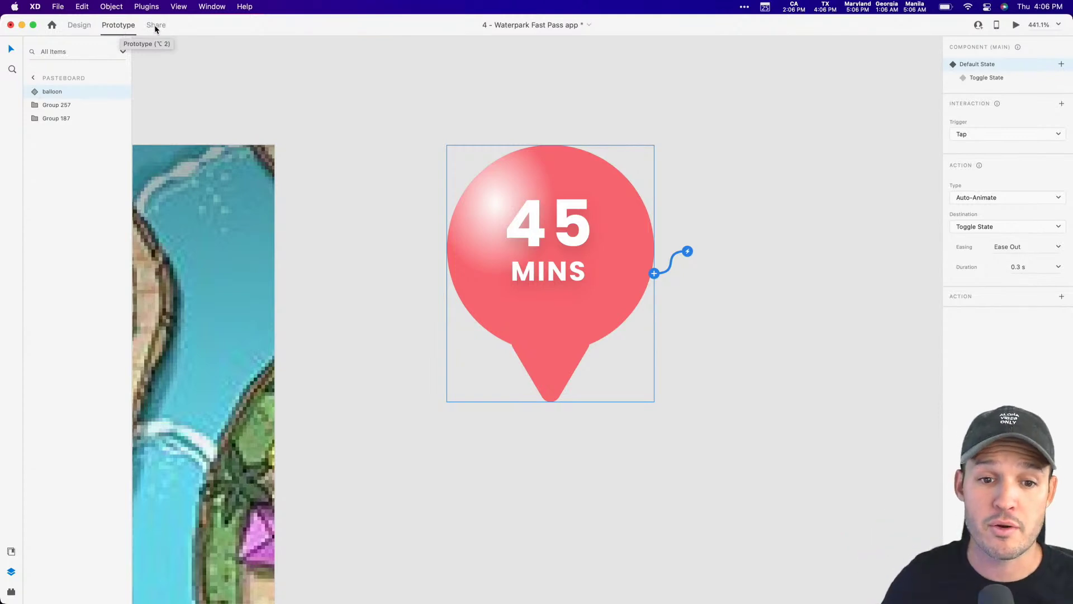
left_click(674, 263)
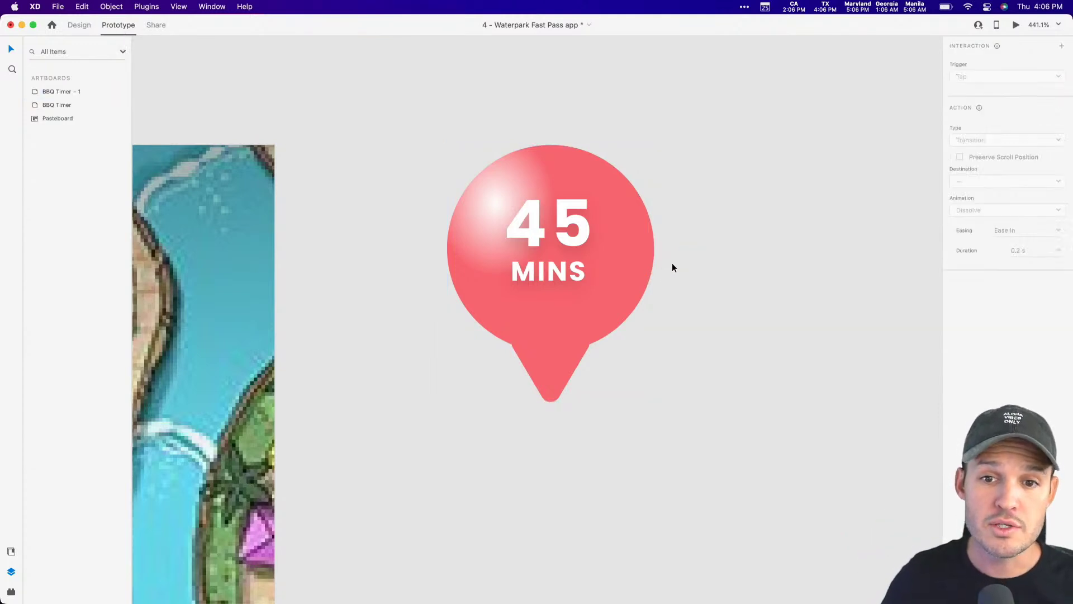
left_click(621, 257)
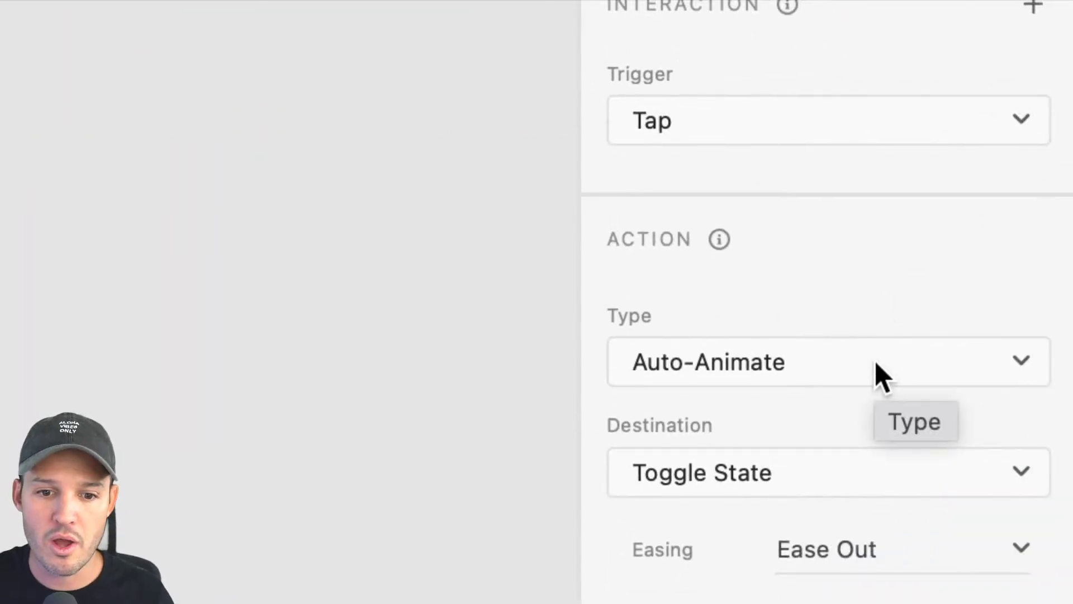
Keep Toggle State as the destination of the balloon's tap animation and set its easing to Snap
left_click(832, 483)
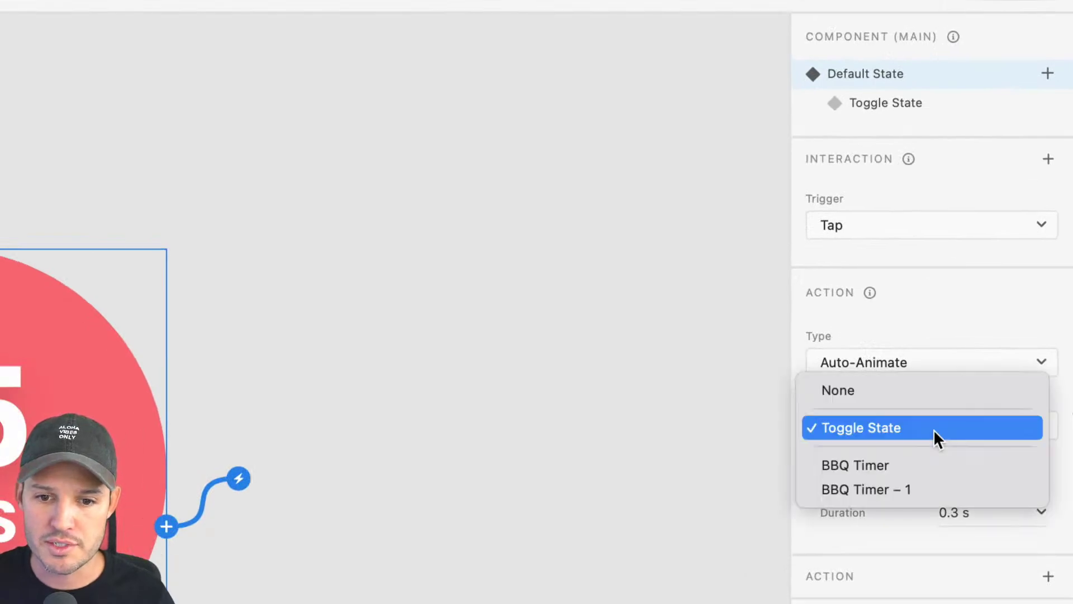
left_click(934, 430)
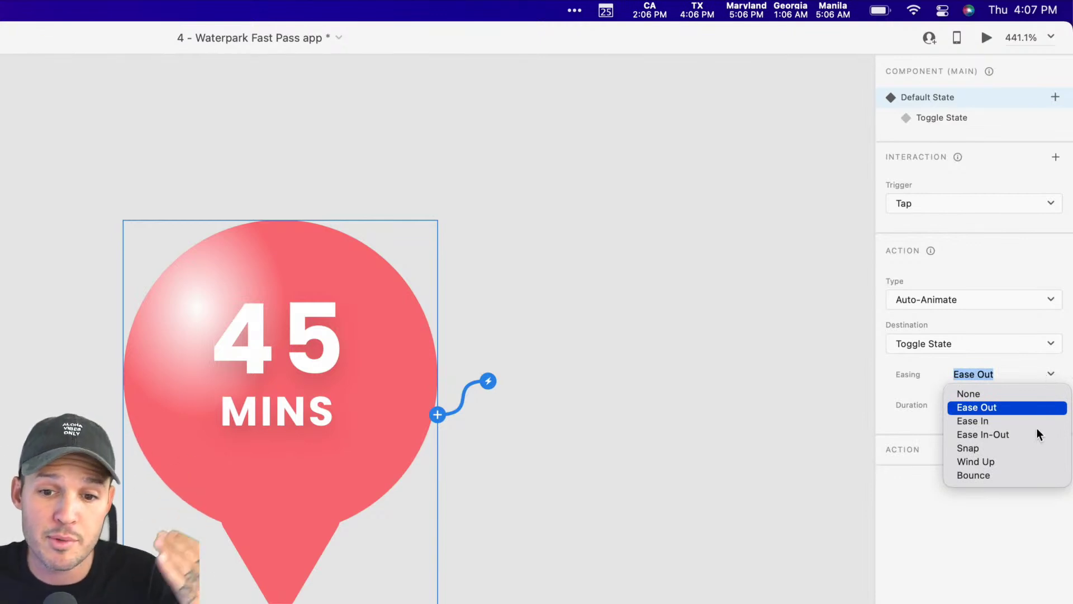
left_click(993, 450)
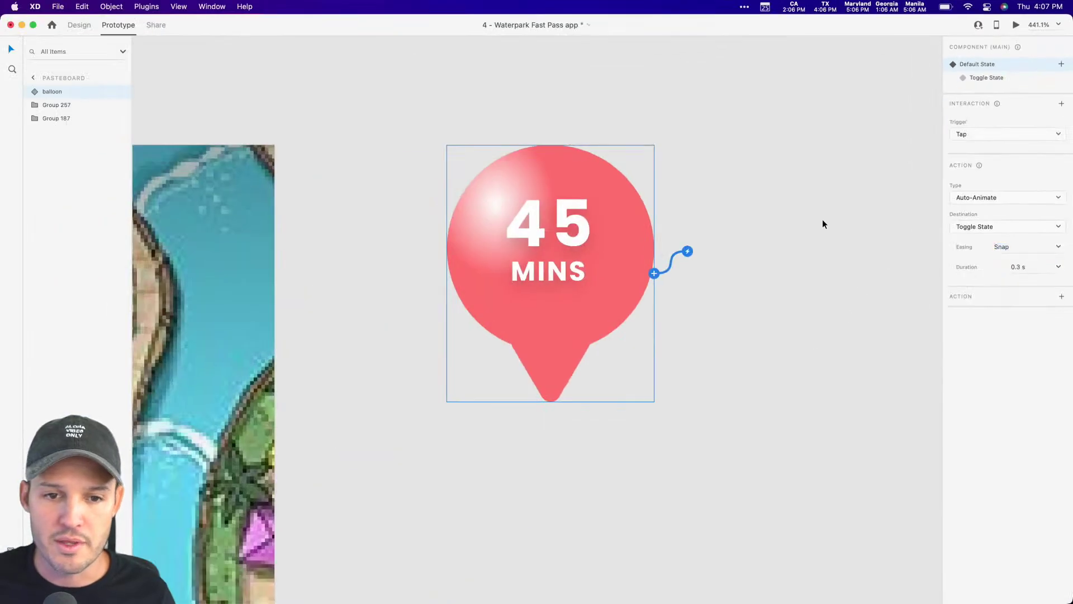
left_click(823, 219)
Rename the BBQ Timer – 1 artboard as Map and the BBQ Timer artboard as List
left_click_drag(385, 474, 794, 295)
scroll(803, 277, "down", 5)
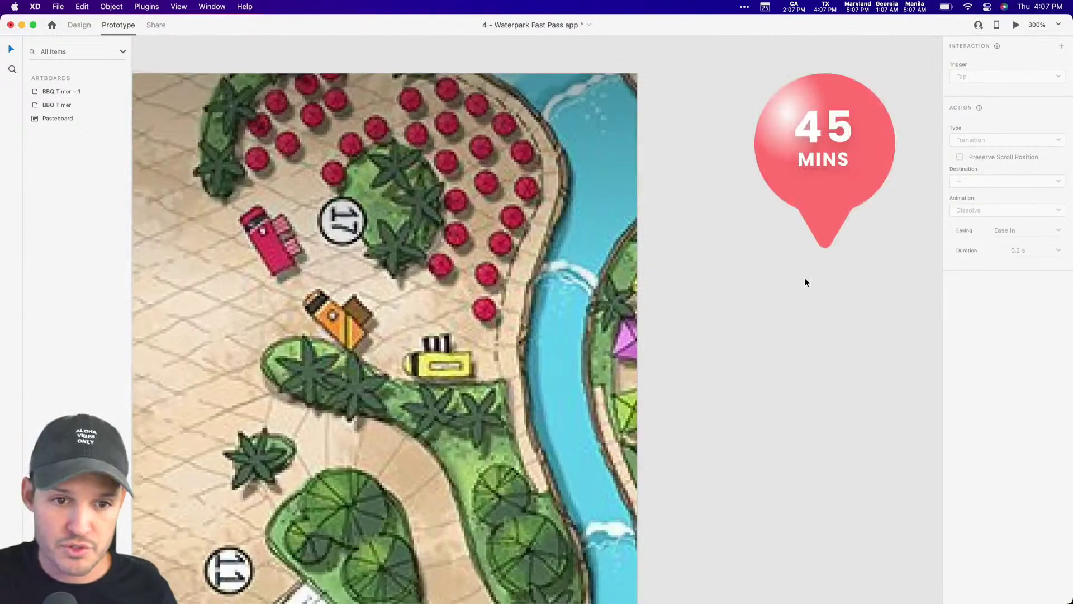
scroll(804, 277, "down", 10)
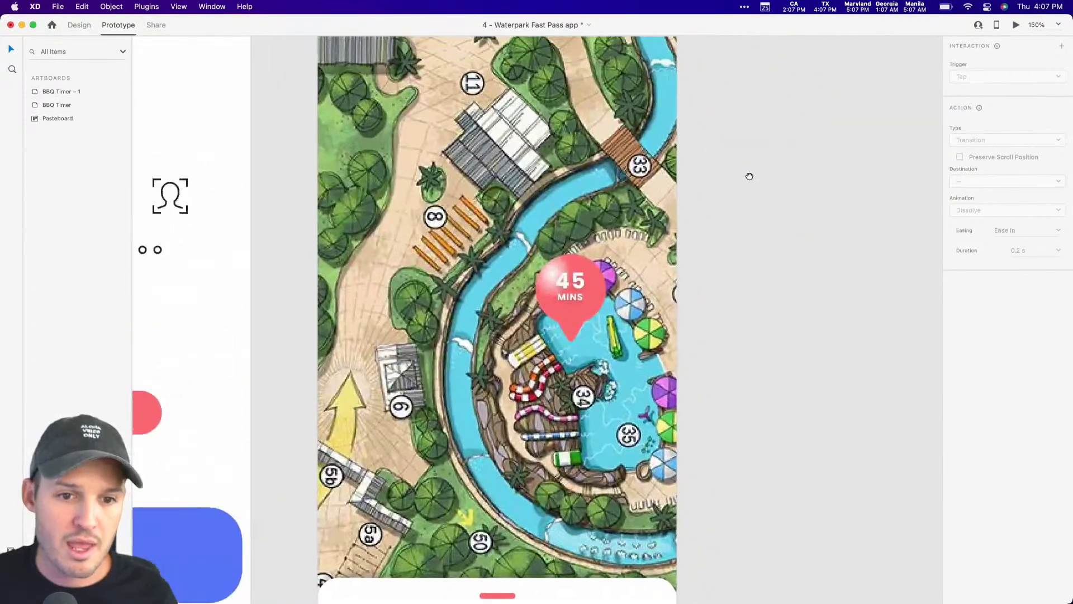
left_click_drag(749, 176, 750, 455)
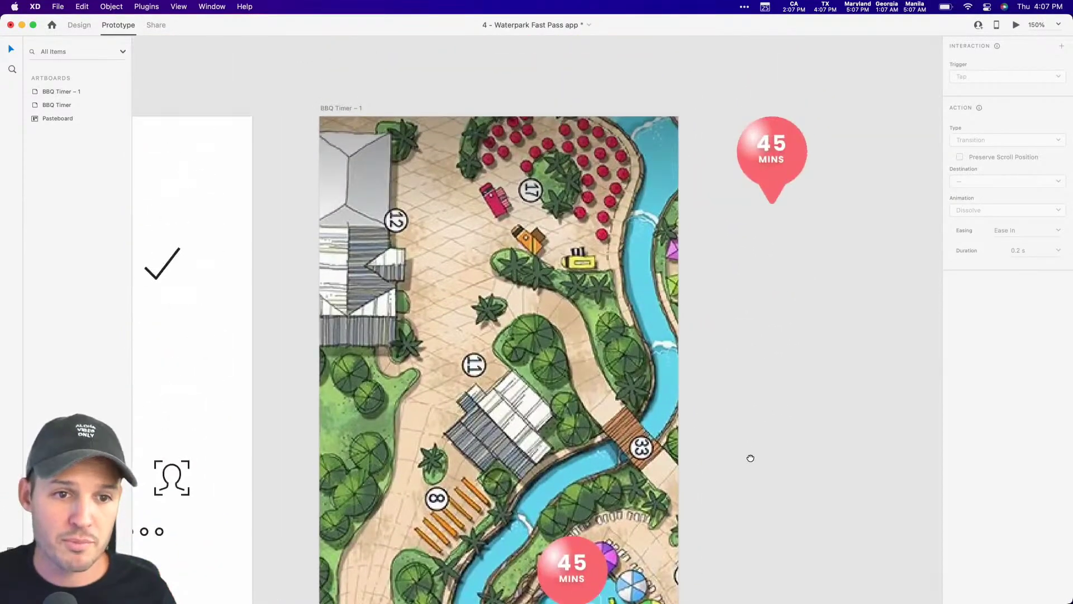
left_click(332, 99)
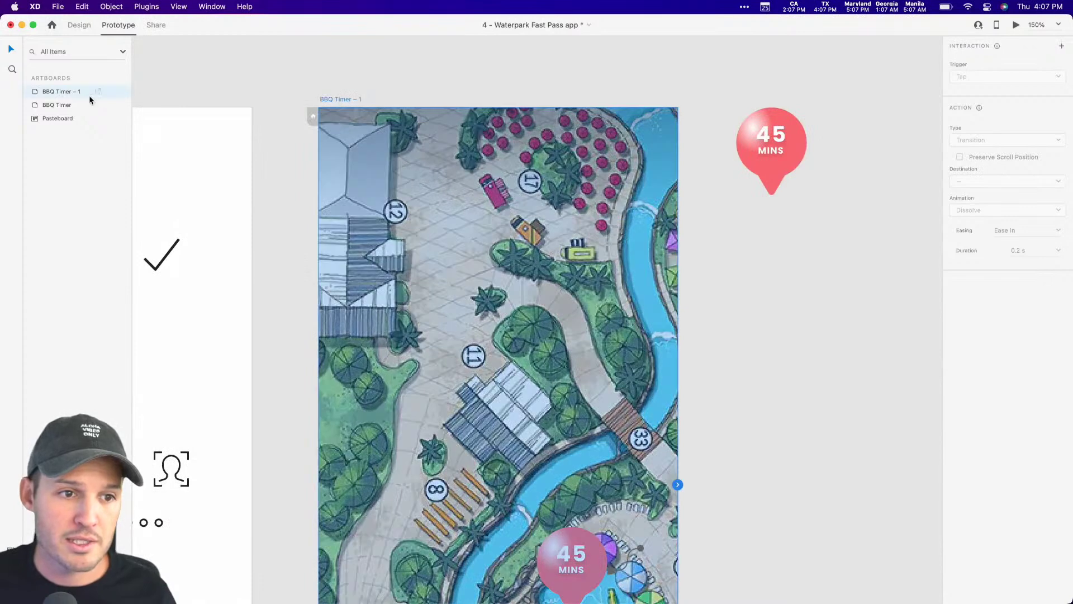
double_click(60, 91)
type("Map")
key("Return")
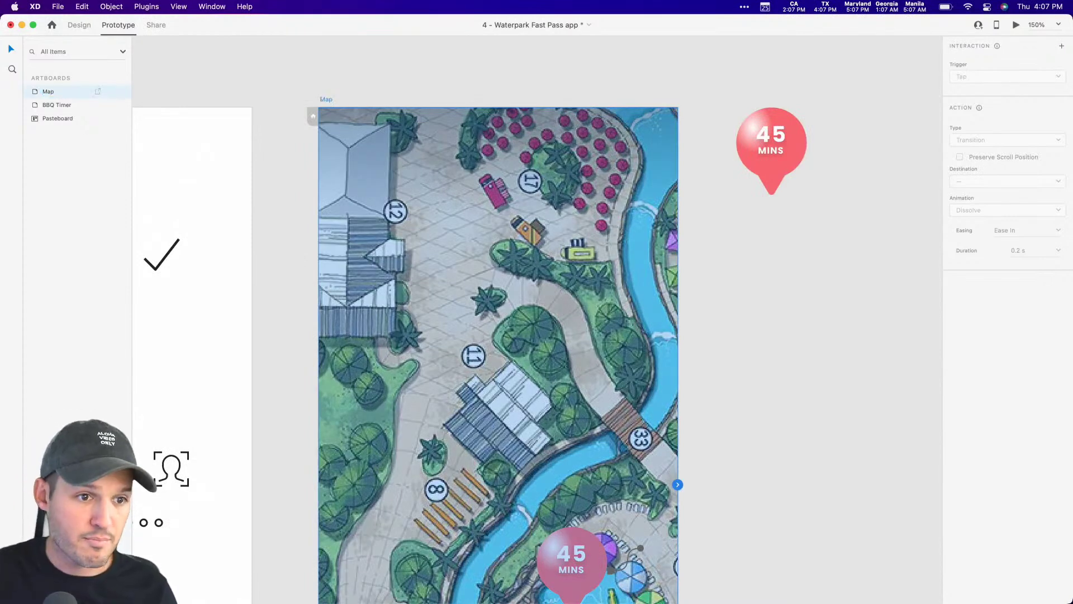
double_click(60, 104)
type("List")
key("Return")
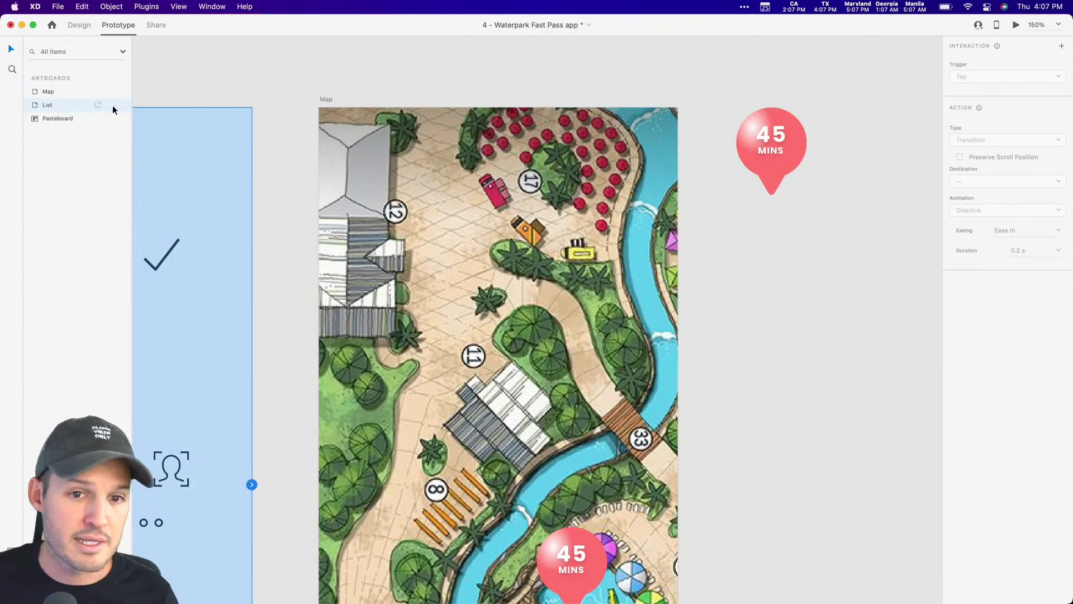
Preview the Map artboard to check the balloon's Snap animation, and close the preview
left_click(329, 102)
left_click(1016, 25)
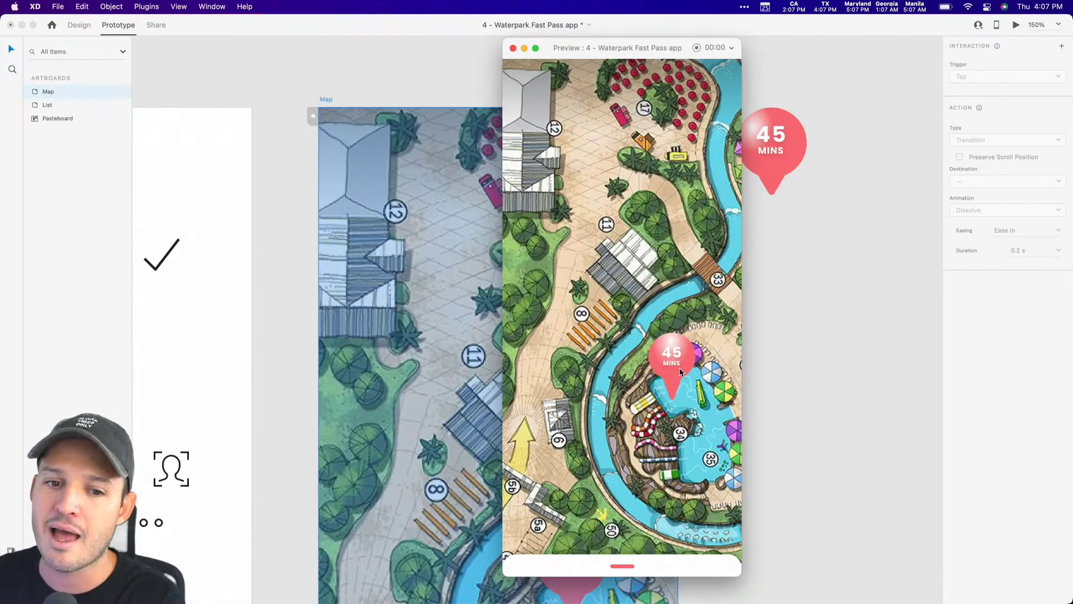
left_click(513, 49)
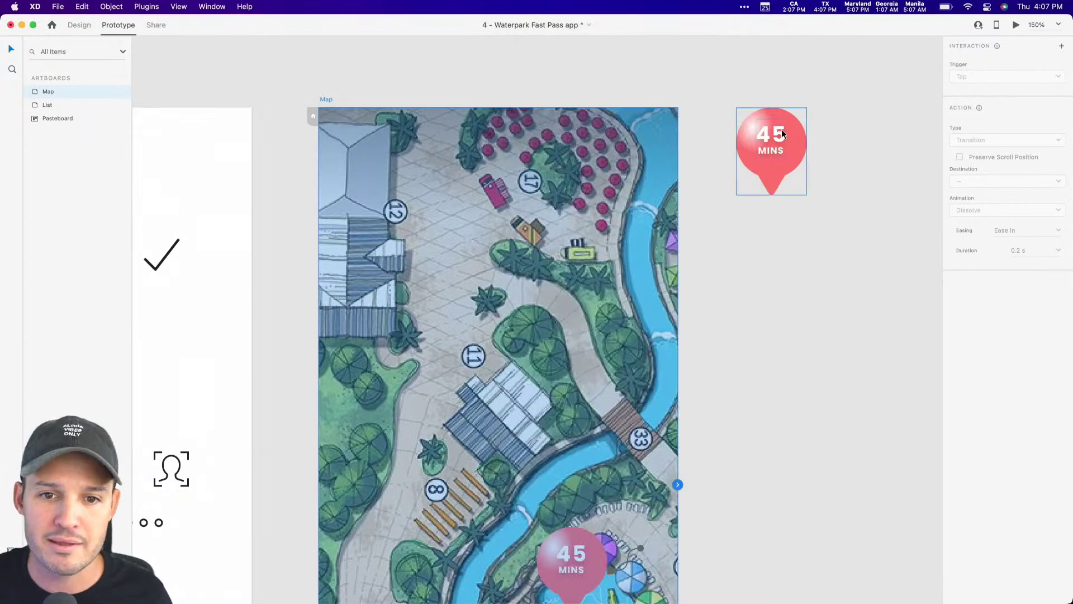
In the balloon's Toggle State, shift the radial gradient highlight of the circle toward its upper left
left_click(1002, 80)
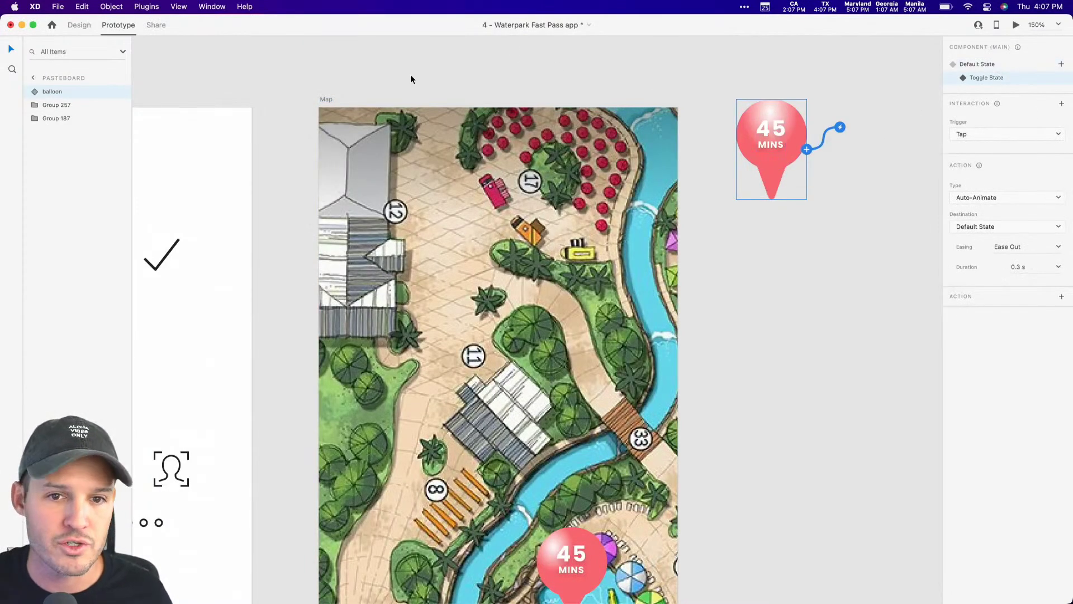
left_click(79, 26)
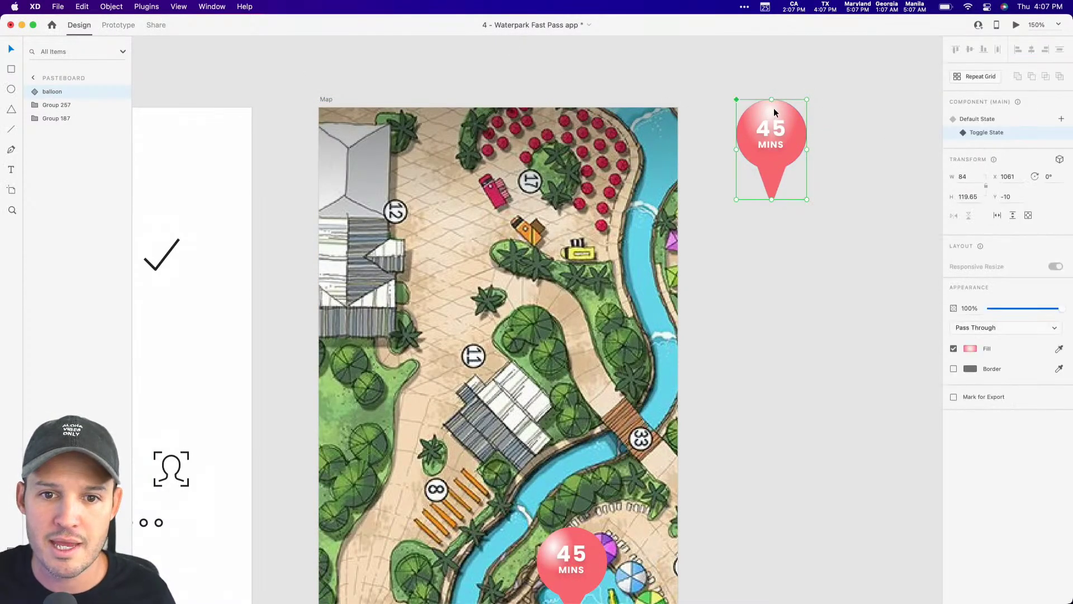
double_click(774, 108)
double_click(776, 107)
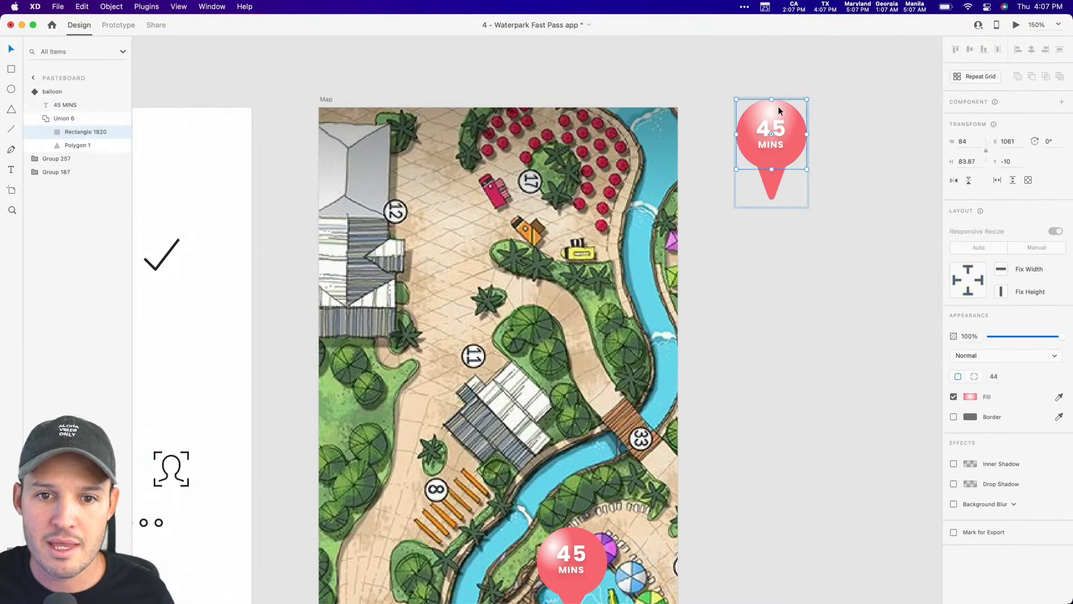
left_click(970, 396)
left_click_drag(769, 108, 756, 115)
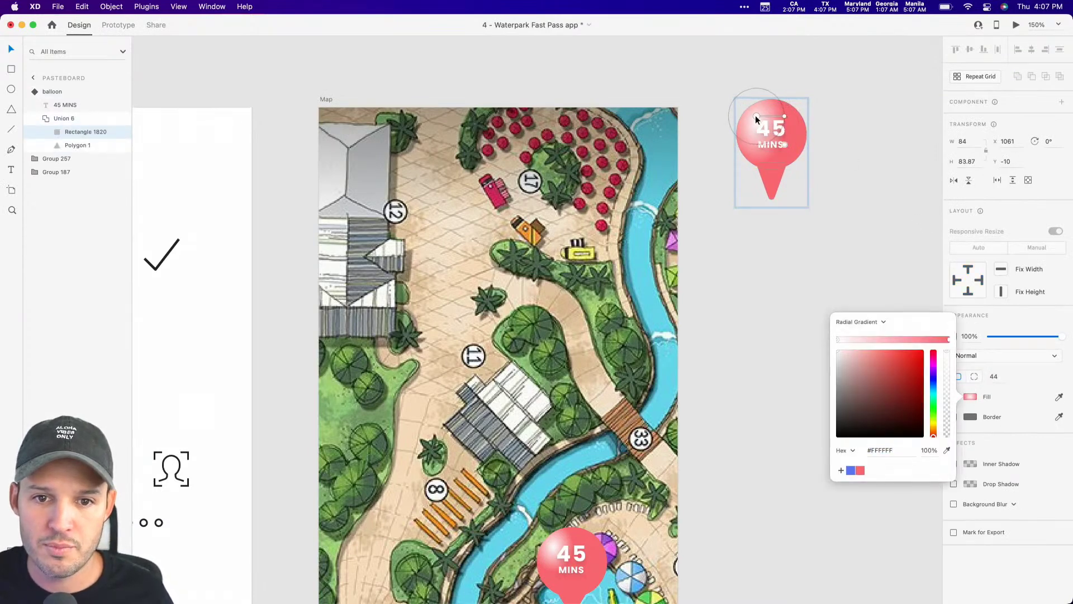
left_click(846, 132)
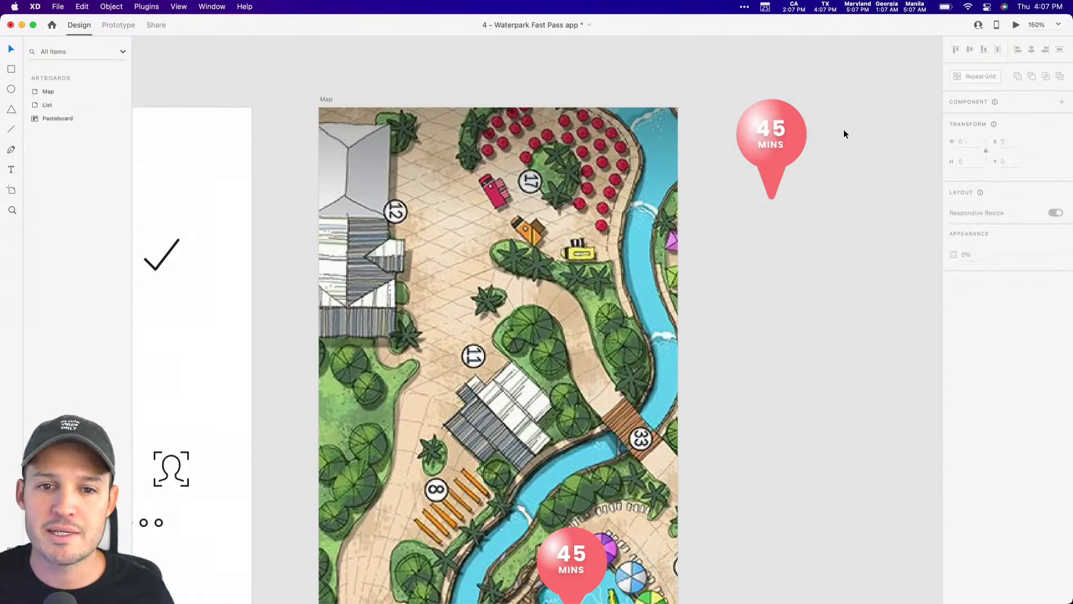
Preview the prototype from the Map artboard to check the balloon's toggle with the repositioned highlight
left_click(1016, 25)
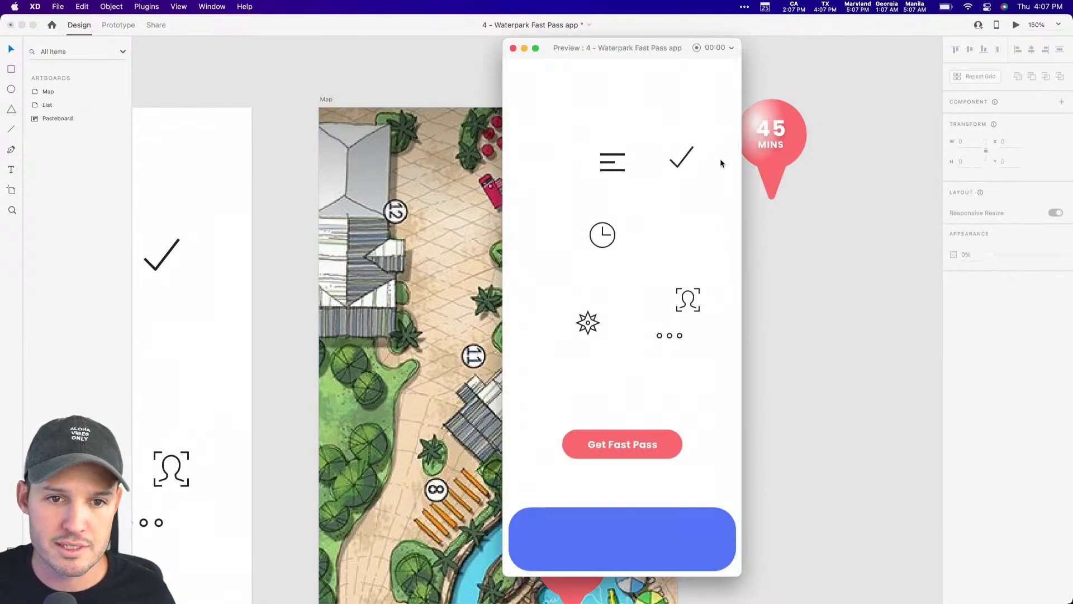
left_click(512, 48)
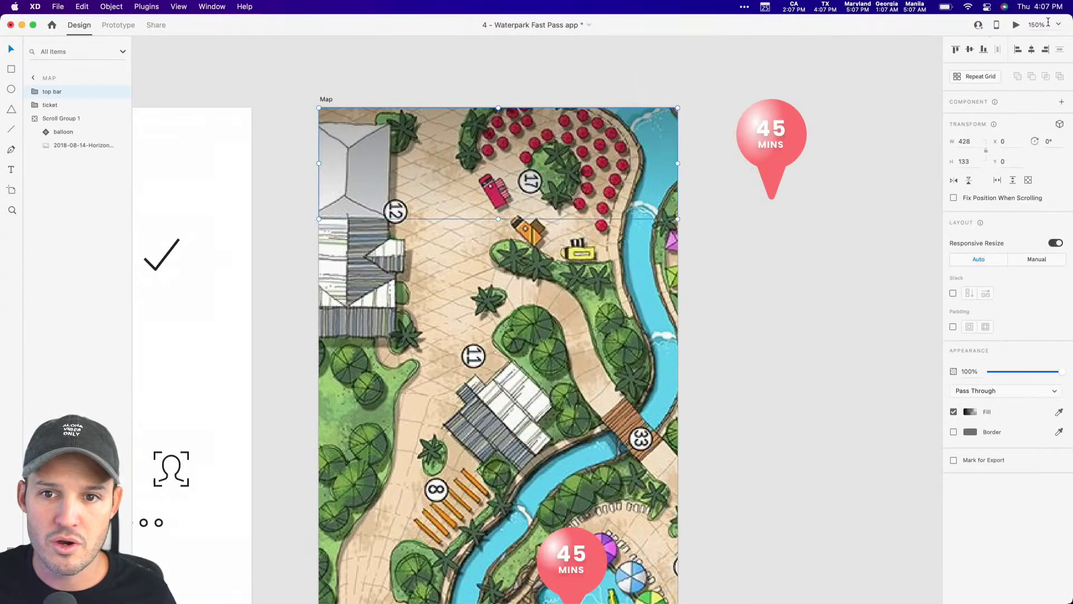
left_click(1016, 25)
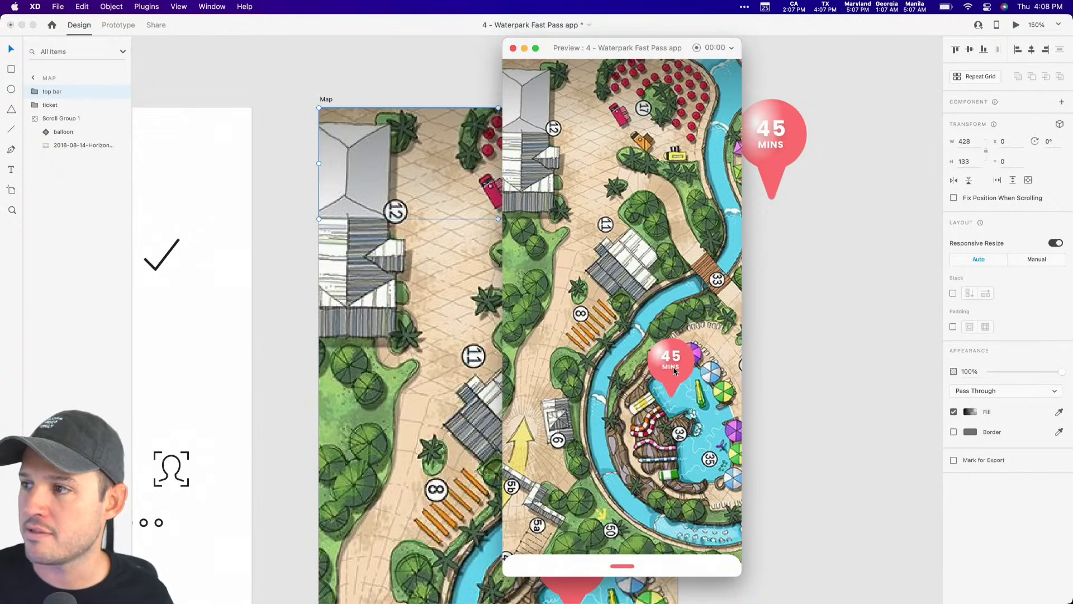
scroll(498, 166, "left", 3)
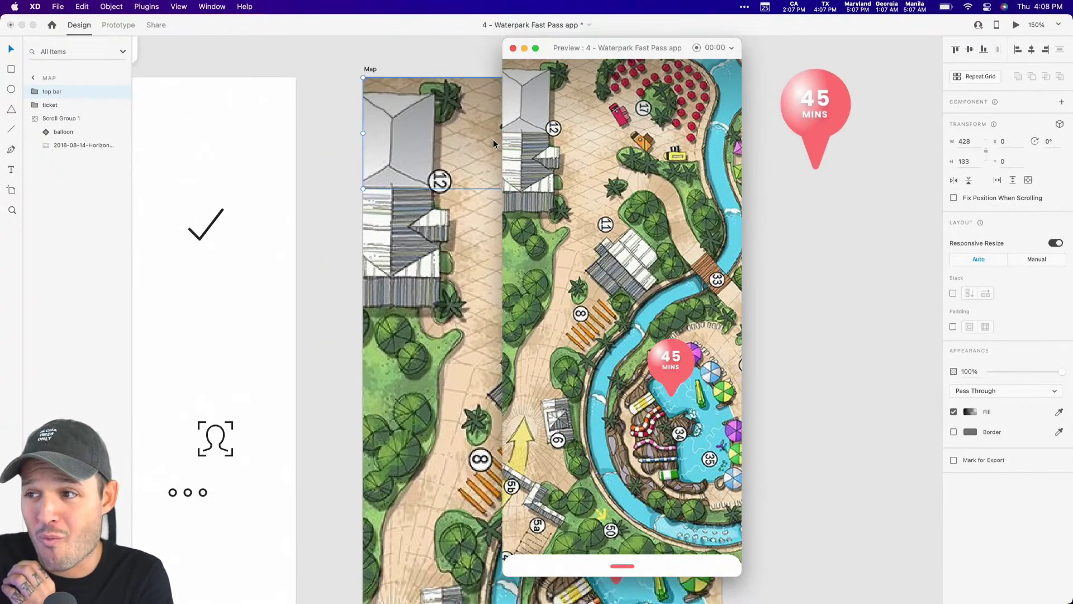
left_click(512, 50)
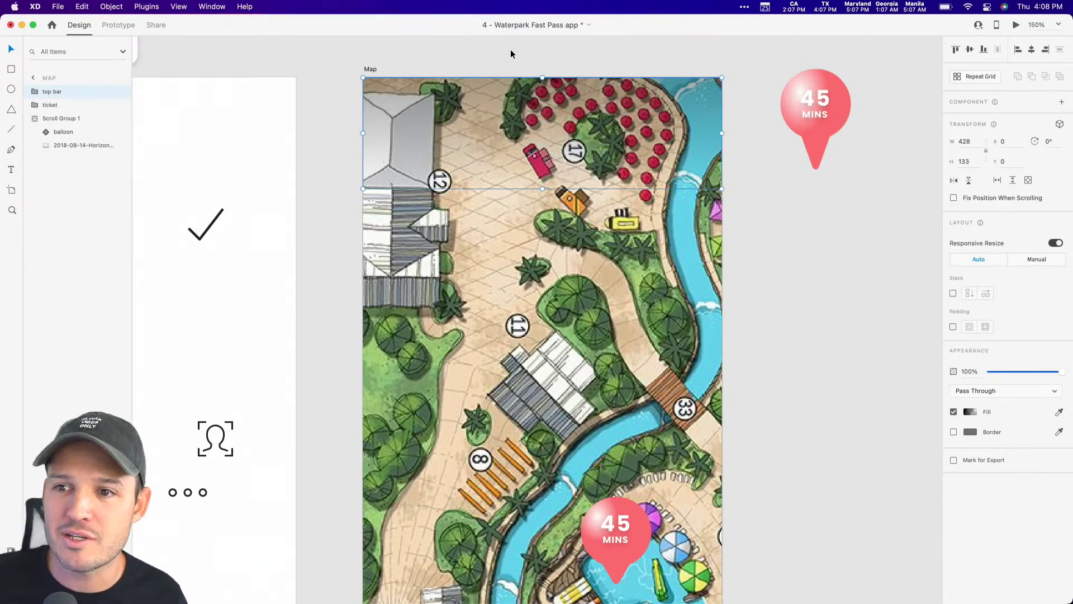
Delete the main balloon component from the pasteboard beside the Map artboard
left_click(785, 267)
scroll(779, 336, "down", 2)
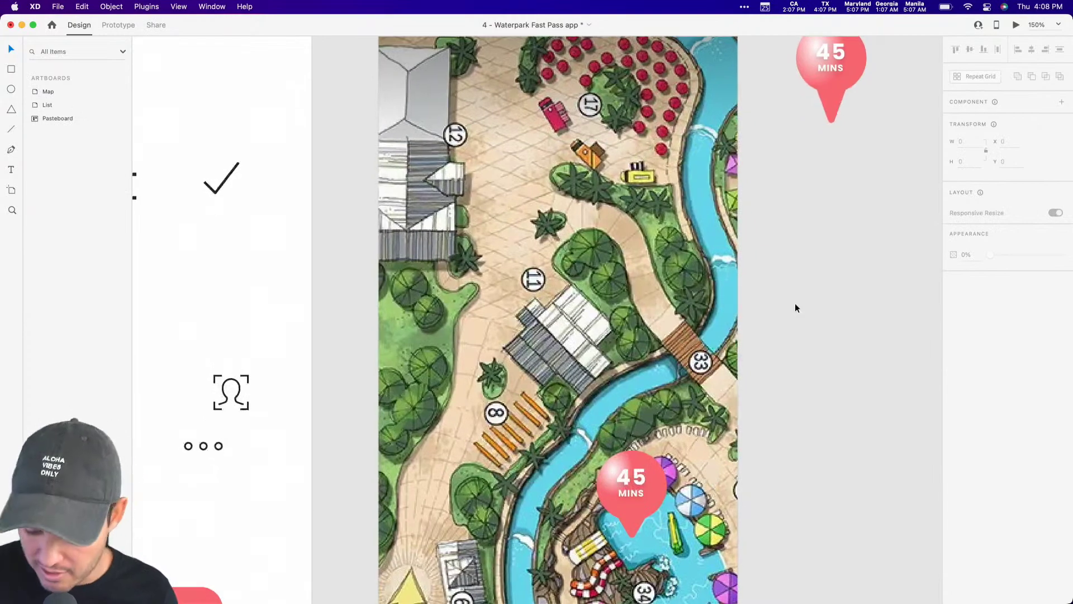
key("super+minus")
left_click_drag(755, 371, 774, 280)
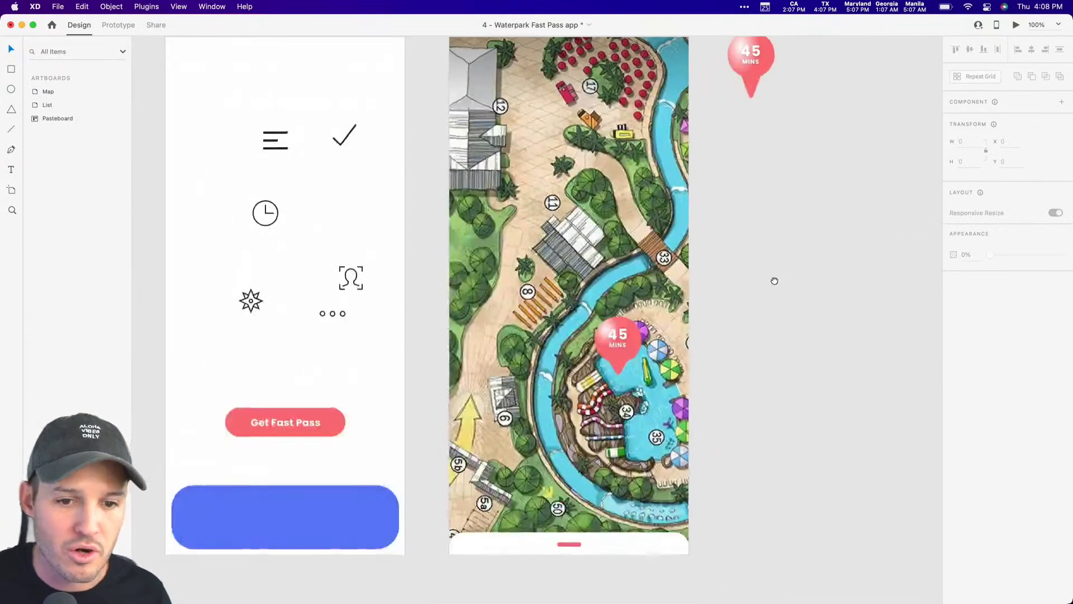
left_click(749, 82)
key("Delete")
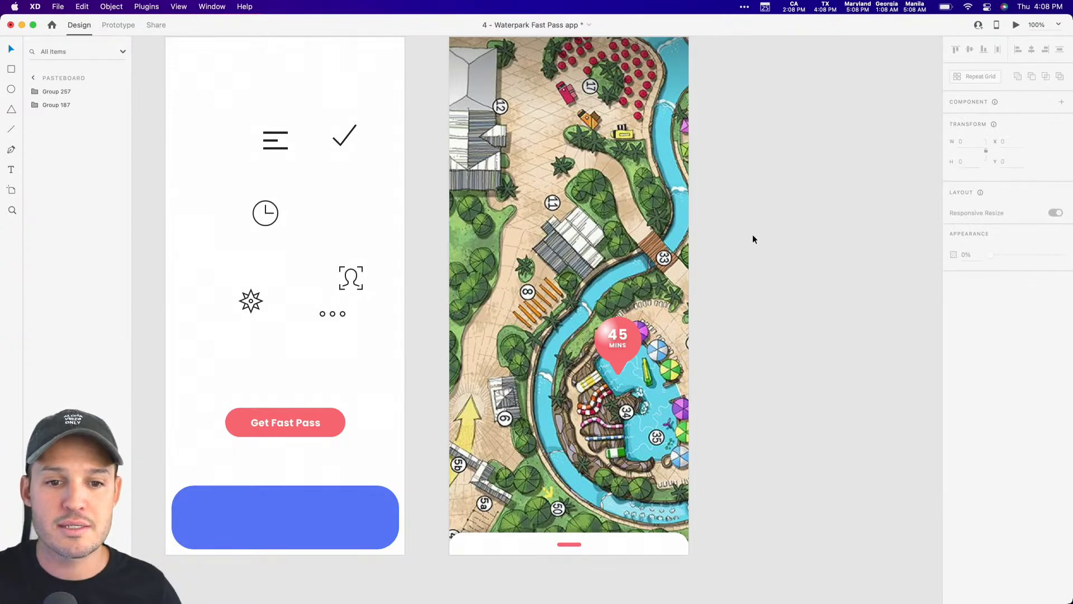
Place four copies of the balloon pin around the scrollable map, including one at X 676, Y 252 and one at X 214, Y -15
double_click(627, 335)
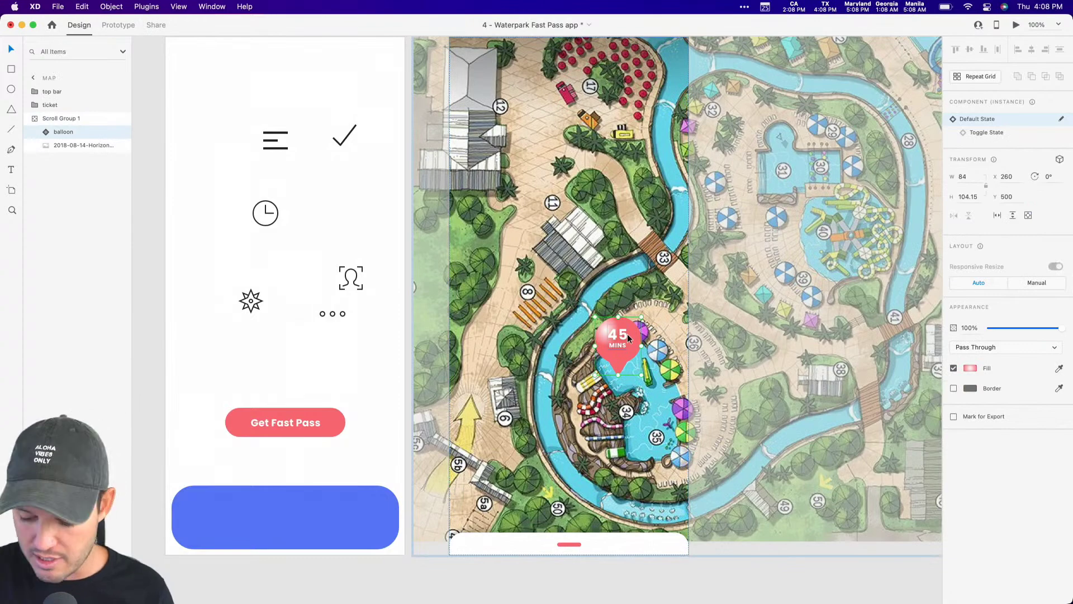
key("super+minus")
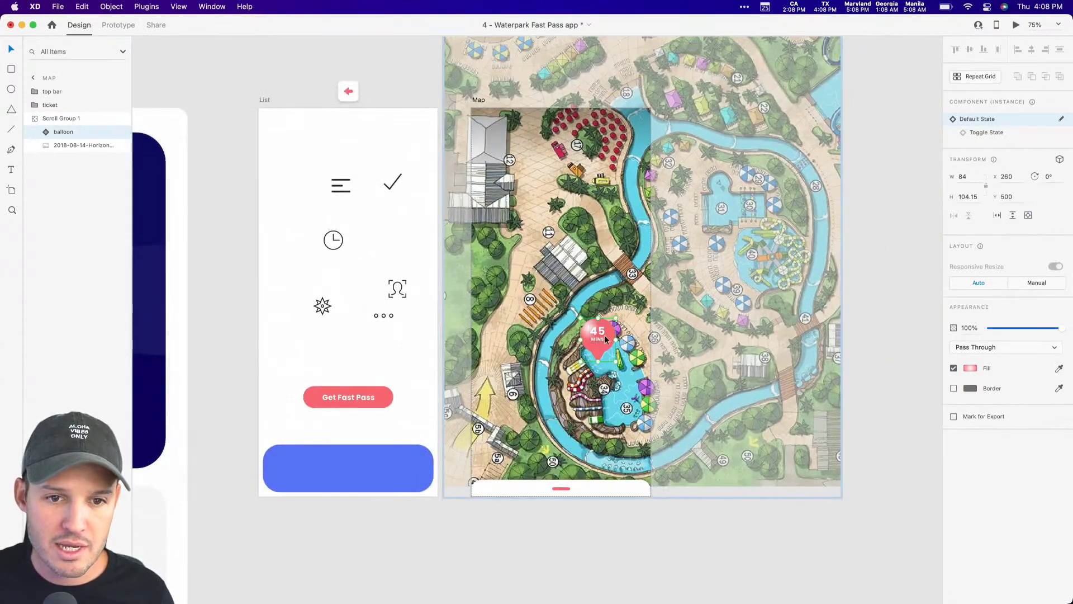
left_click_drag(605, 338, 779, 236)
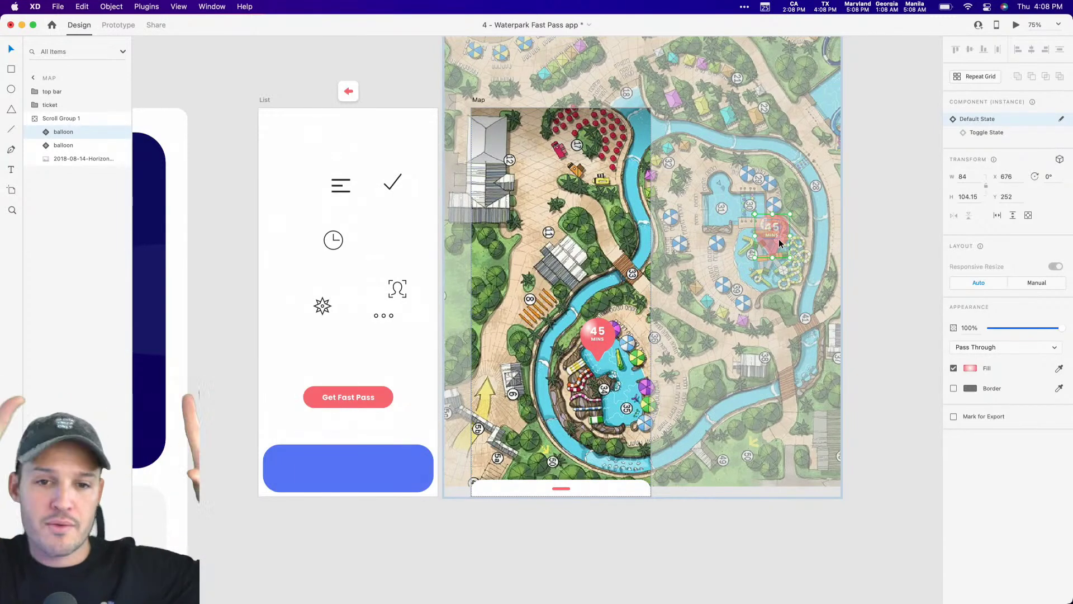
scroll(782, 242, "up", 10)
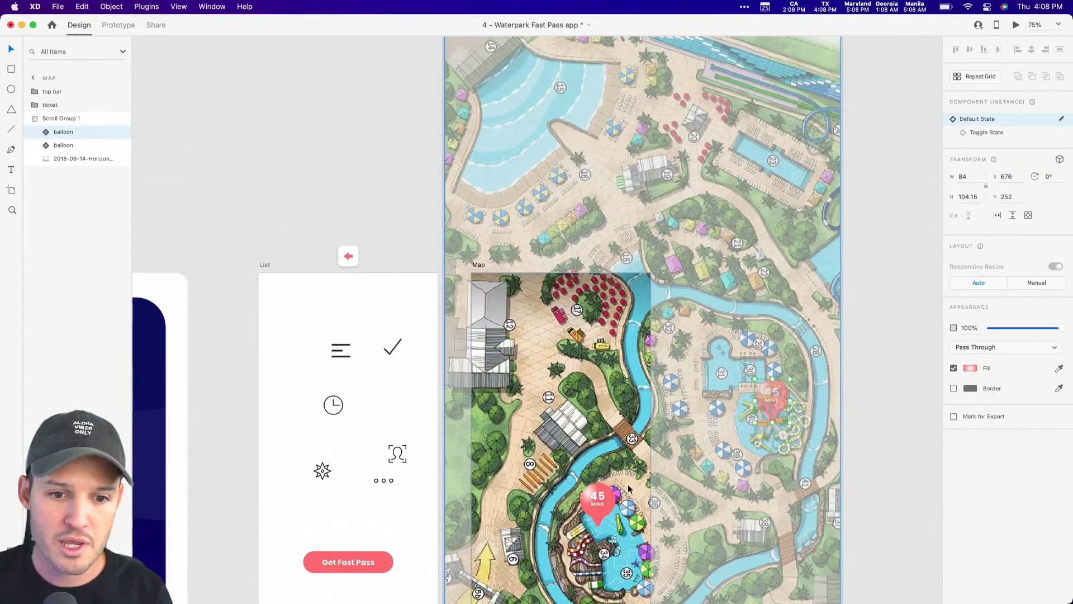
left_click_drag(599, 498, 573, 155, "alt")
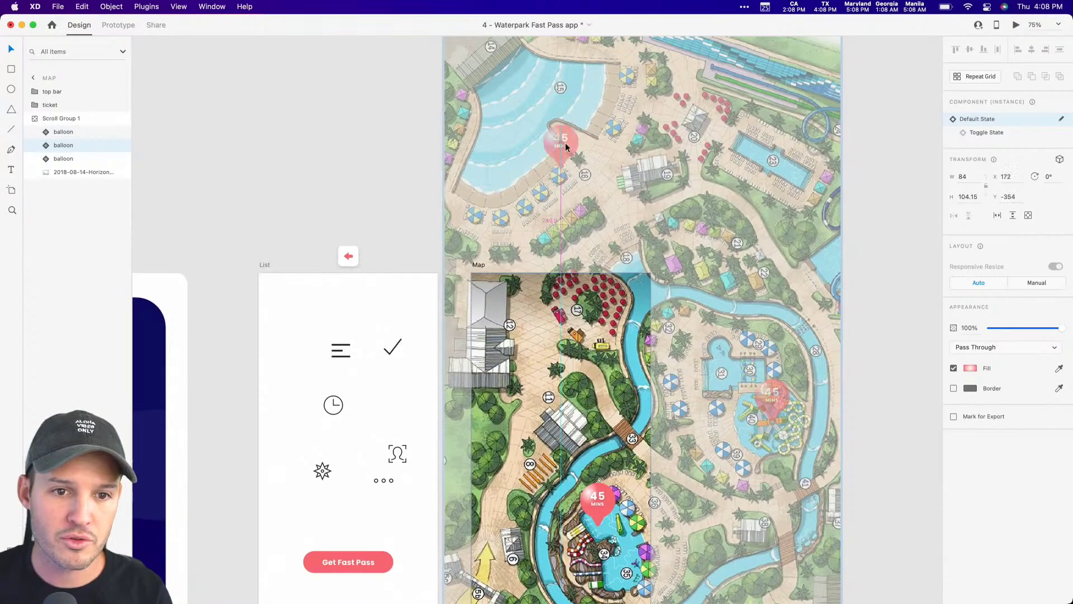
left_click_drag(532, 89, 581, 286)
scroll(609, 376, "down", 5)
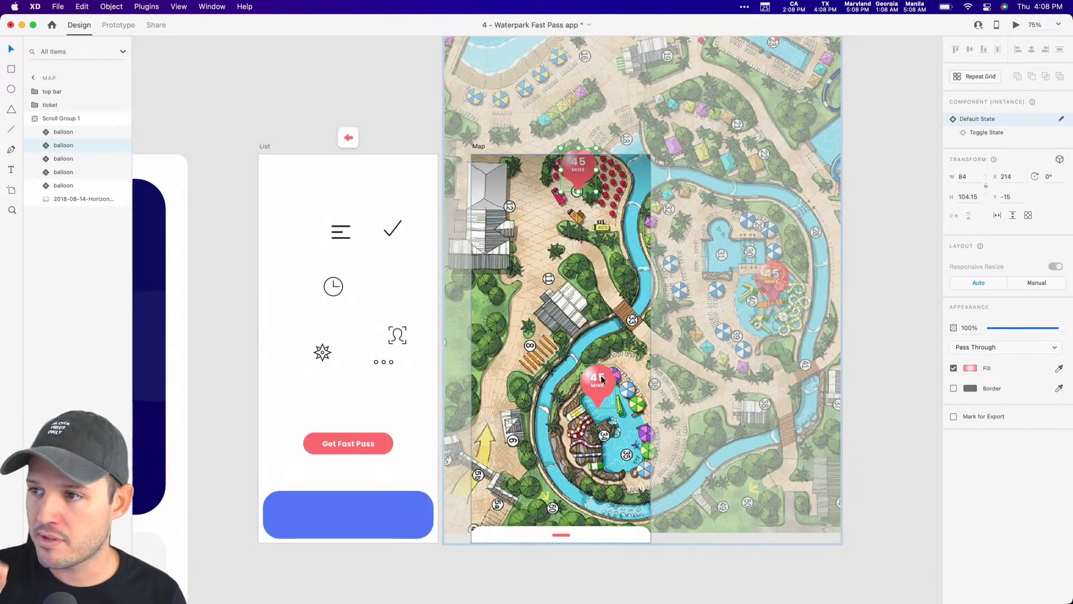
Change the wait time on the balloon copy at the map's pool area 40 to 90 MINS
double_click(773, 280)
double_click(781, 273)
type("90")
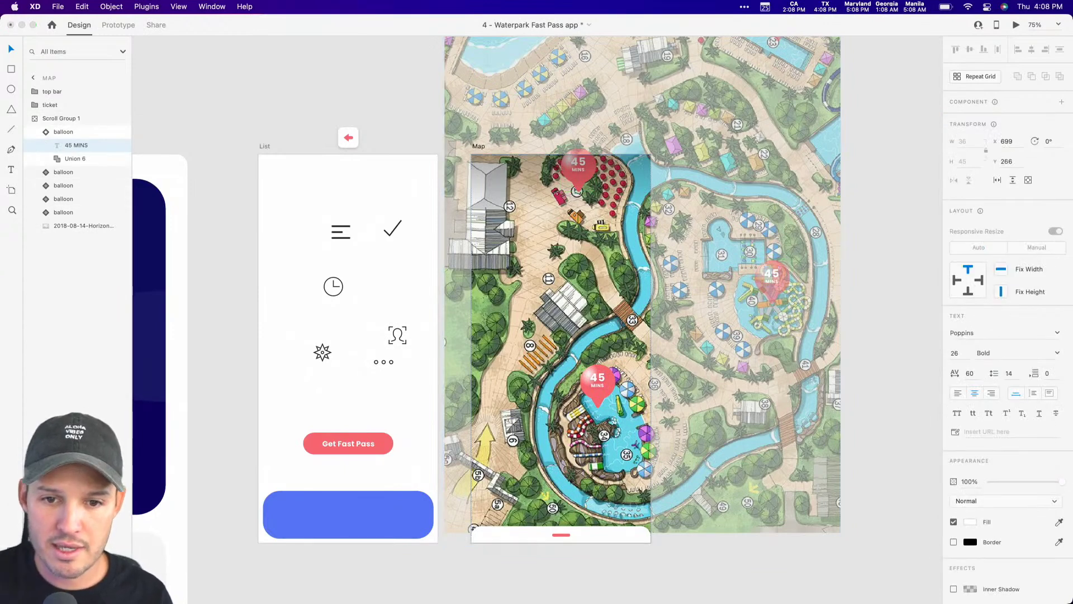
key("Escape")
key("Escape")
key("Escape")
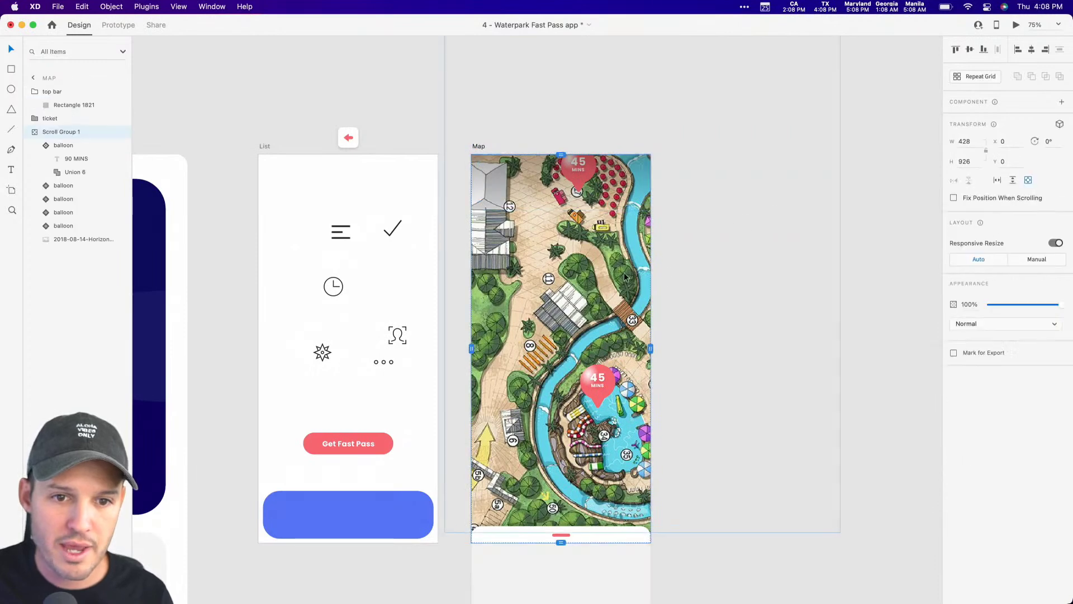
Hide the top bar group that covers the upper balloon on the Map artboard
double_click(596, 283)
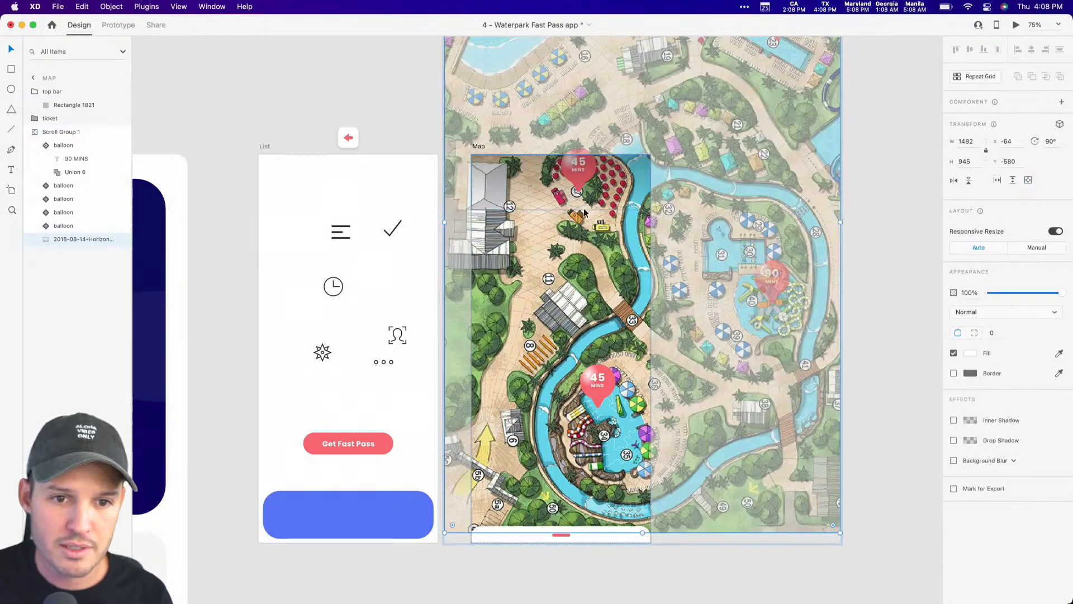
left_click(92, 91)
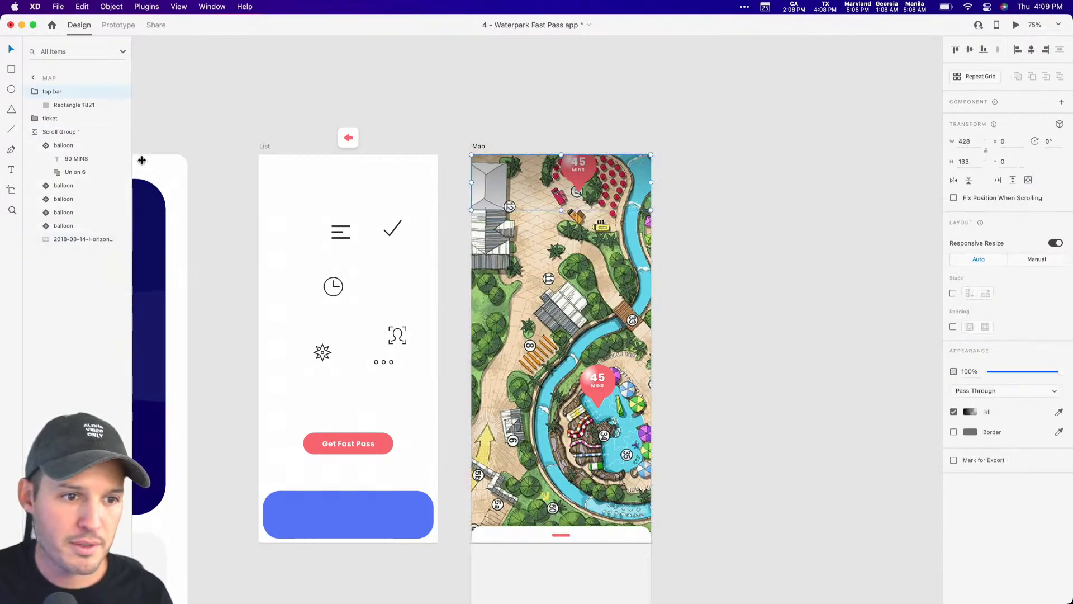
left_click(119, 93)
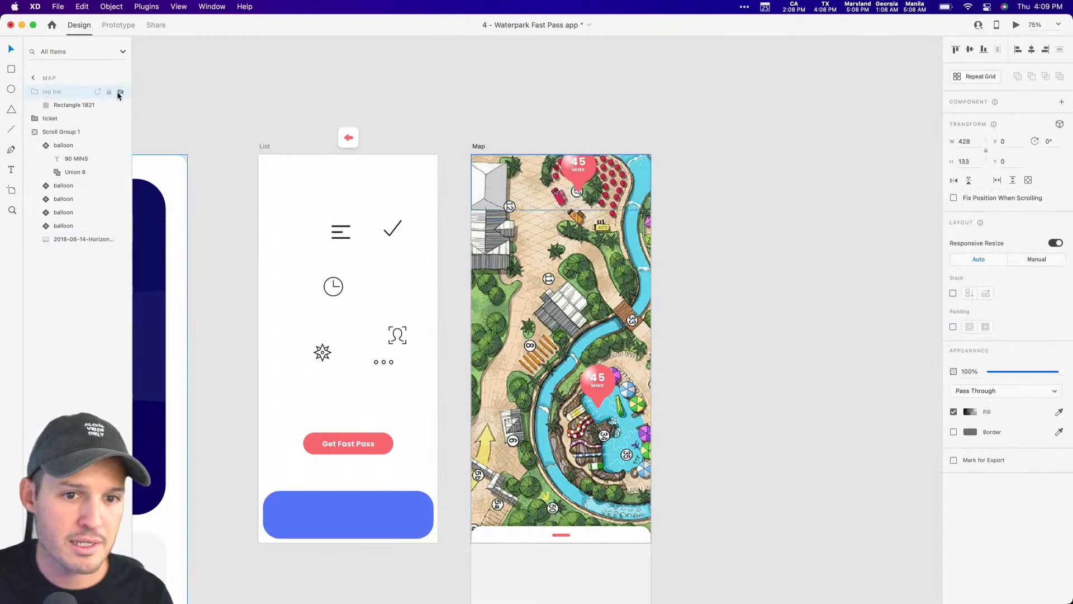
Change the wait time on the balloon at the upper edge of the Map artboard to 10 MINS
left_click(642, 96)
left_click(579, 167, "super")
double_click(578, 165)
key("Left")
key("shift+Right")
key("shift+Right")
type("10")
Change the wait time on the balloon above the small rectangular pool in the park map's upper right area to 15 MINS
scroll(719, 218, "up", 5)
double_click(777, 156)
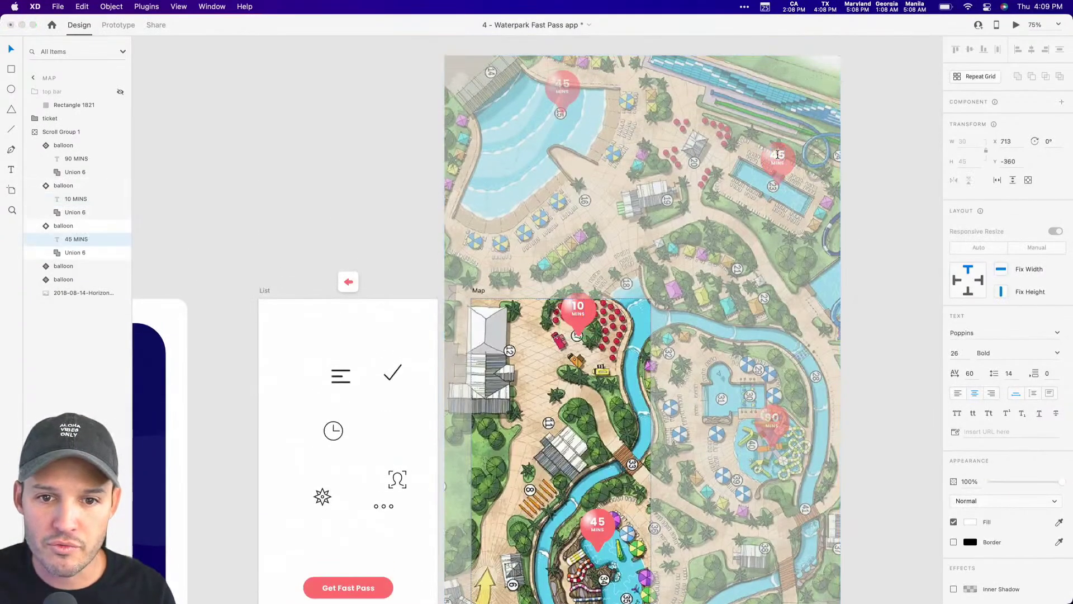
type("15")
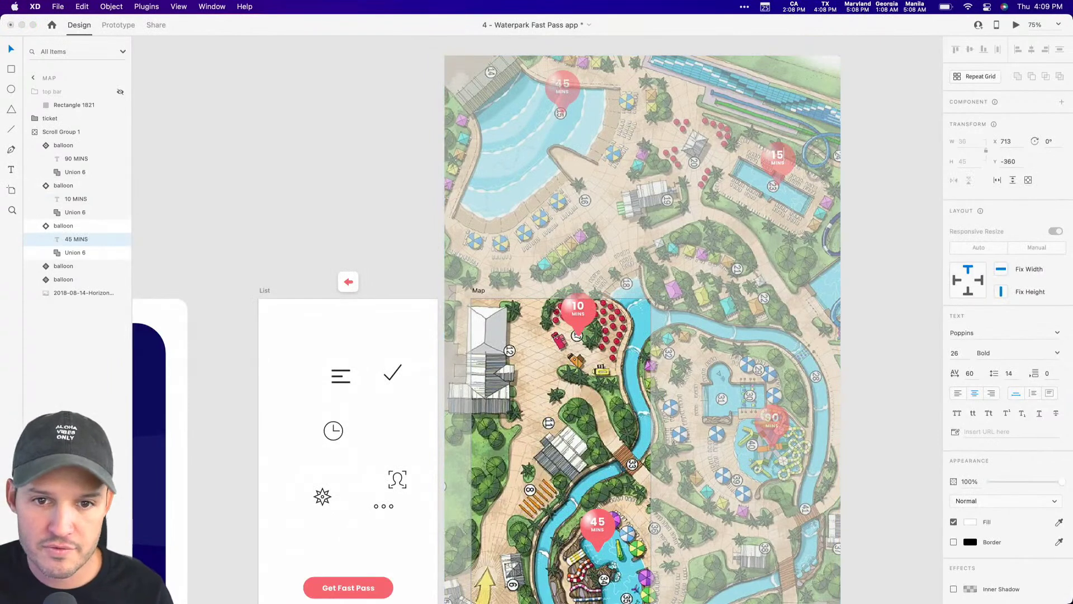
left_click(863, 342)
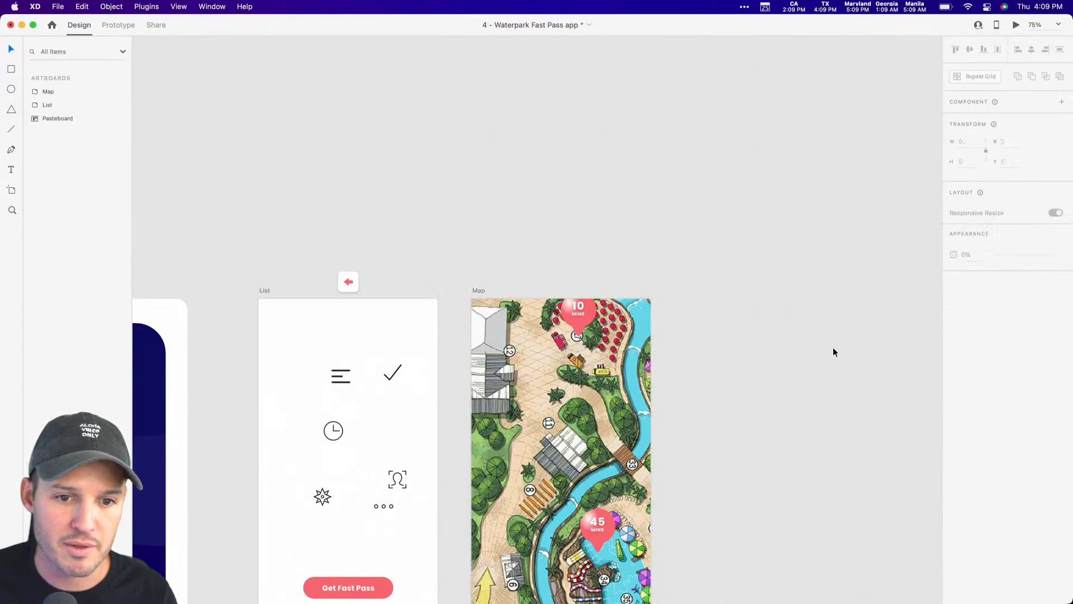
Unhide the top bar group on the Map artboard and collapse the artboard's expanded layer groups
left_click(112, 91)
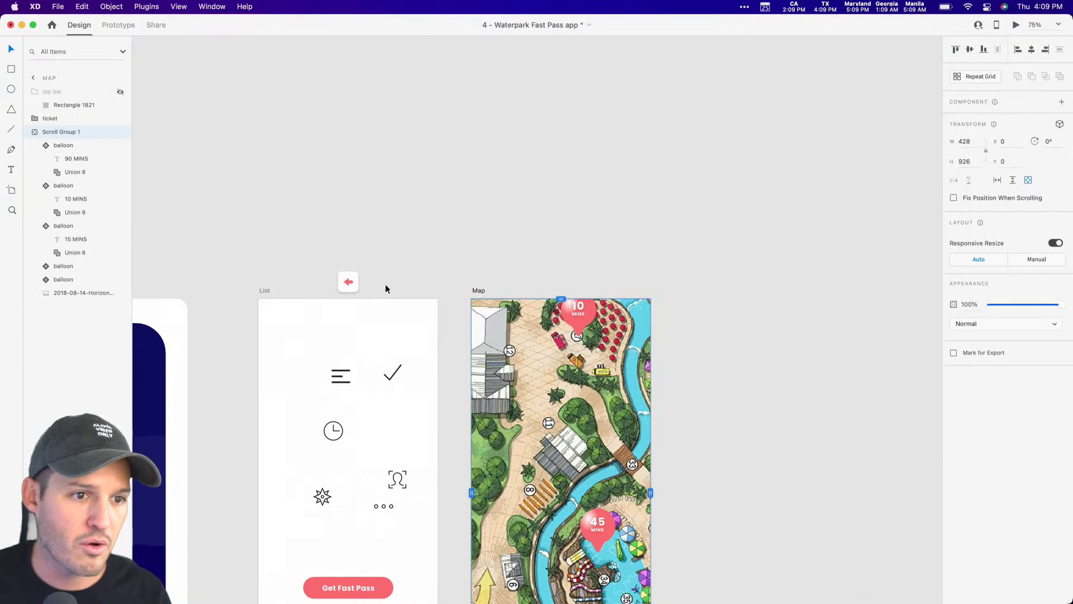
left_click(120, 94)
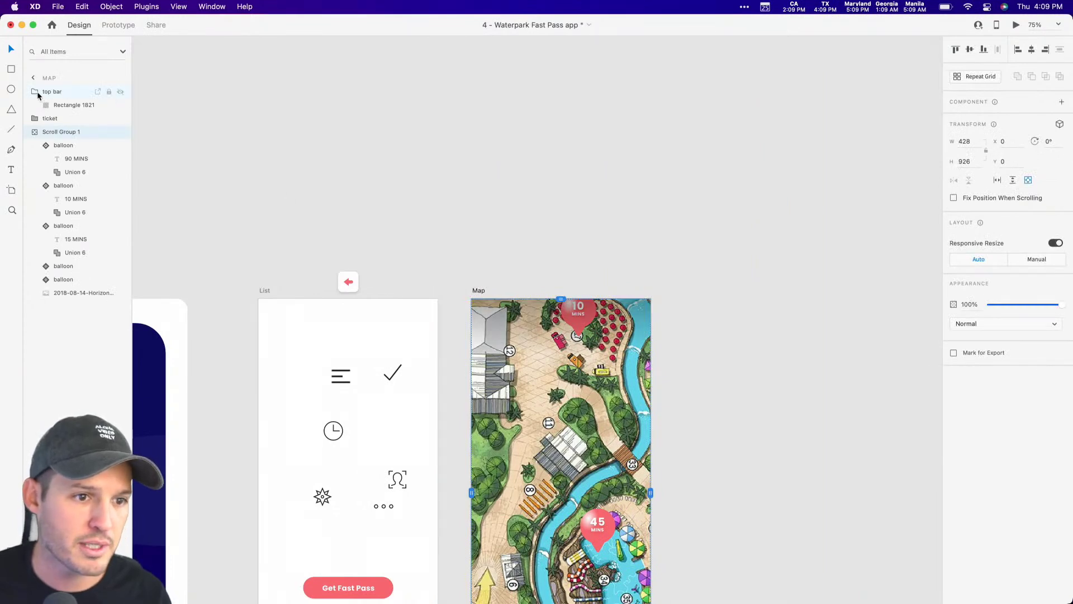
left_click(34, 119)
left_click(35, 158)
left_click(33, 92)
left_click(33, 106)
Save the document
left_click(267, 111)
left_click_drag(768, 423, 758, 231)
key("super+s")
Preview the Map artboard and scroll the map in all directions to check the balloon pins and their wait times
left_click(626, 230)
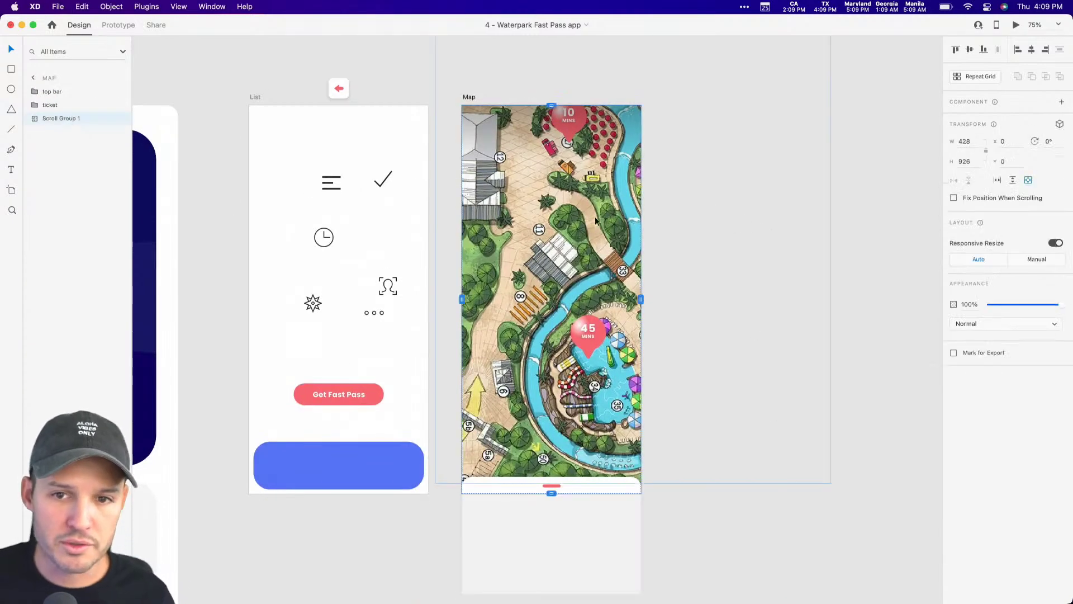
key("super+Return")
scroll(655, 377, "up", 5)
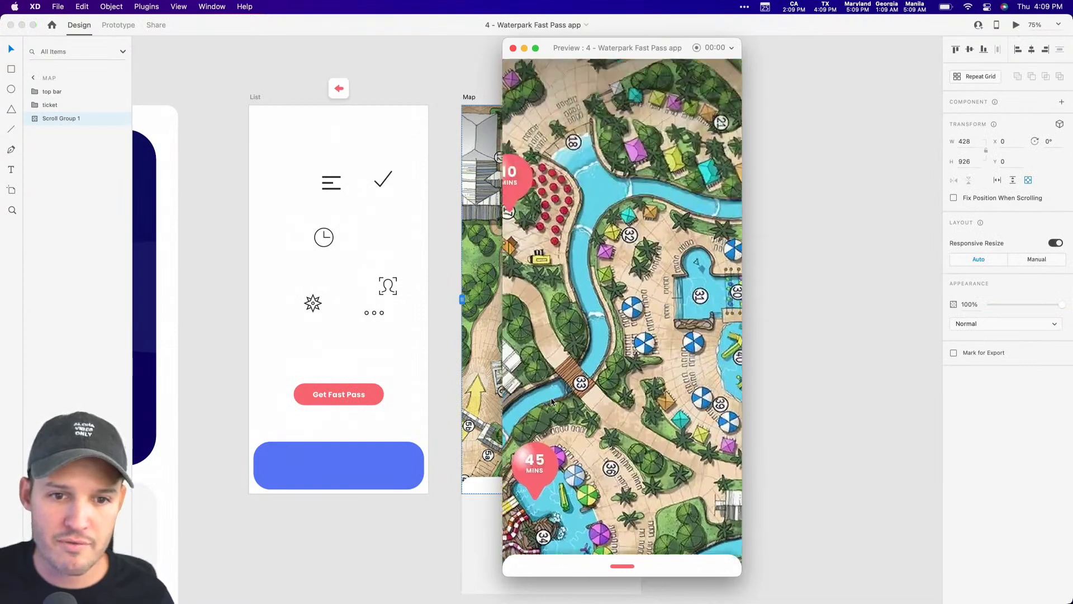
left_click(628, 278)
left_click(627, 272)
left_click(627, 274)
left_click(627, 275)
scroll(609, 196, "up", 5)
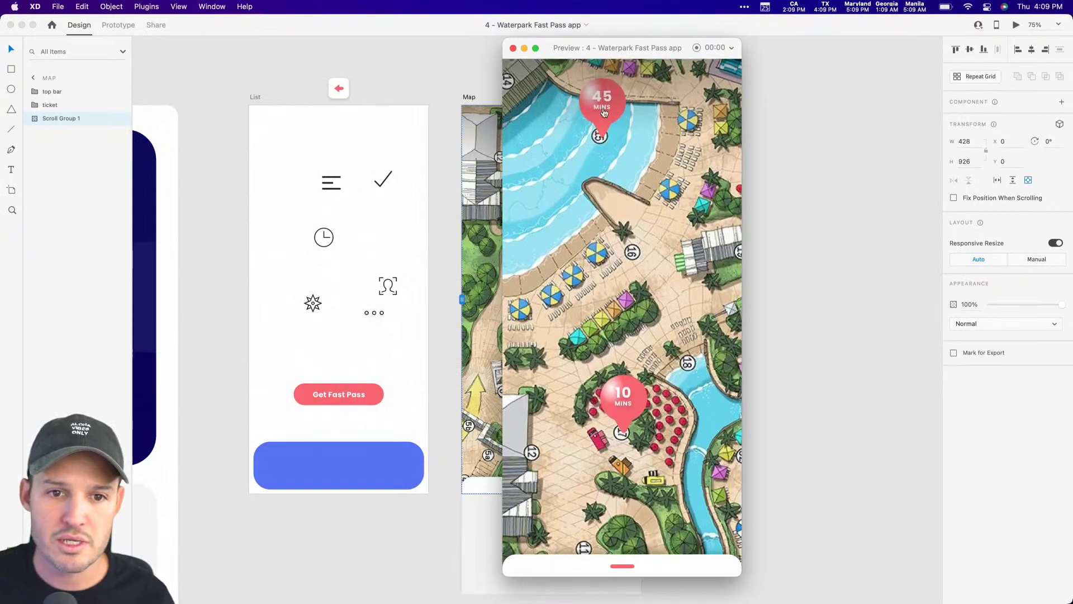
scroll(638, 309, "down", 5)
scroll(671, 317, "right", 3)
left_click(713, 319)
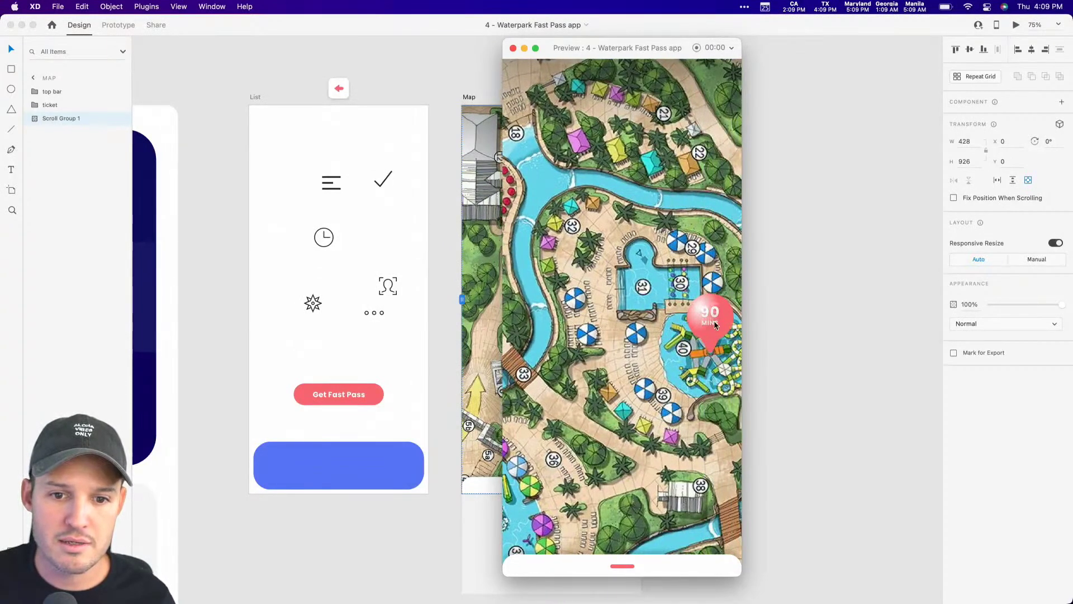
left_click(513, 48)
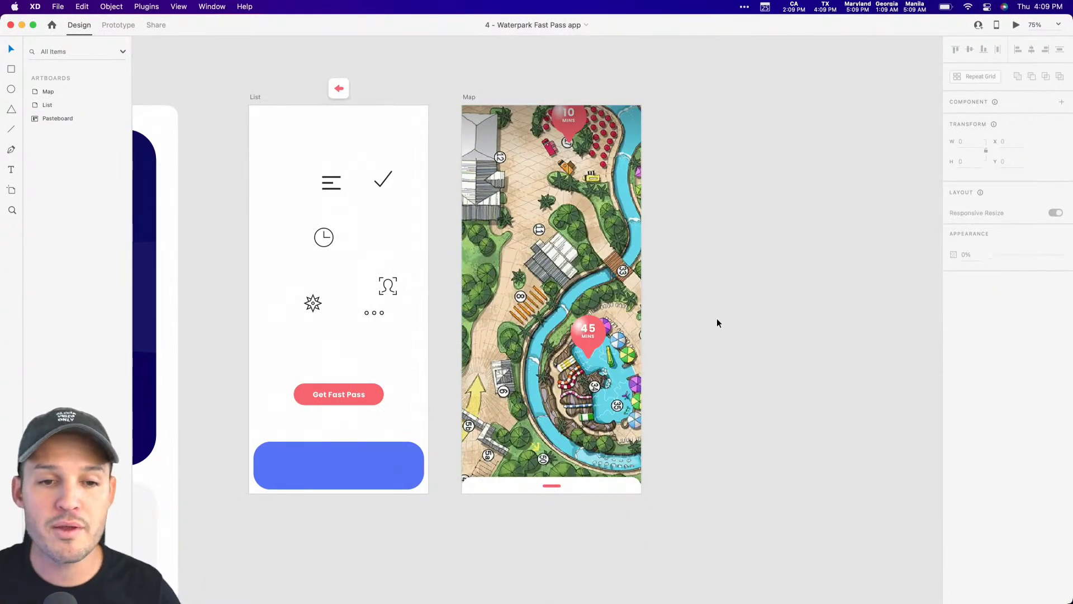
Raise the ticket panel on the Map artboard to Y 647 so its full height sits inside the artboard
left_click_drag(603, 482, 602, 384)
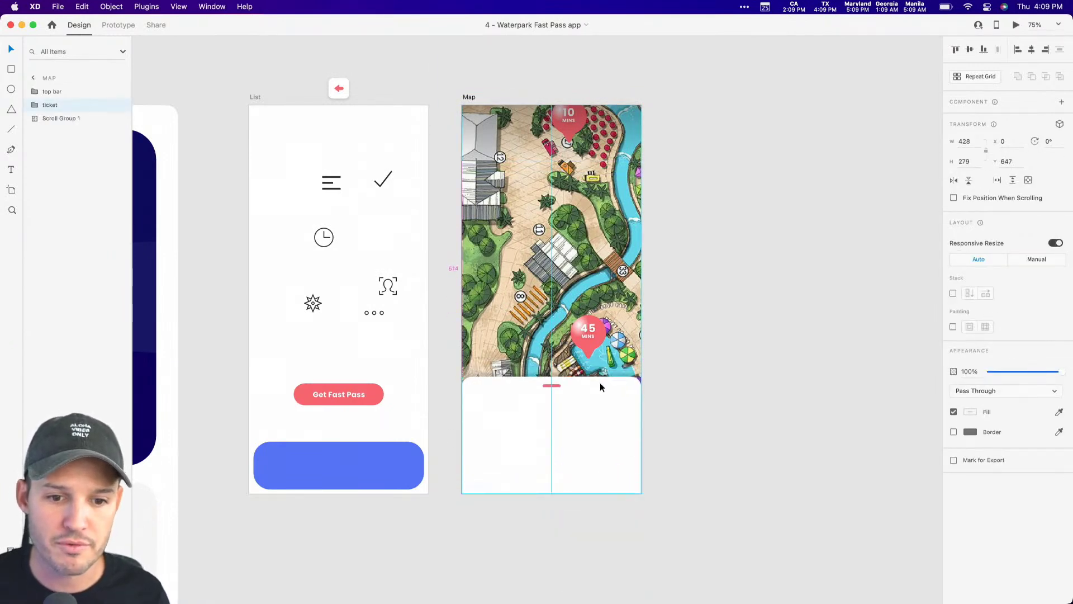
left_click(661, 377)
key("z")
scroll(675, 414, "down", 3)
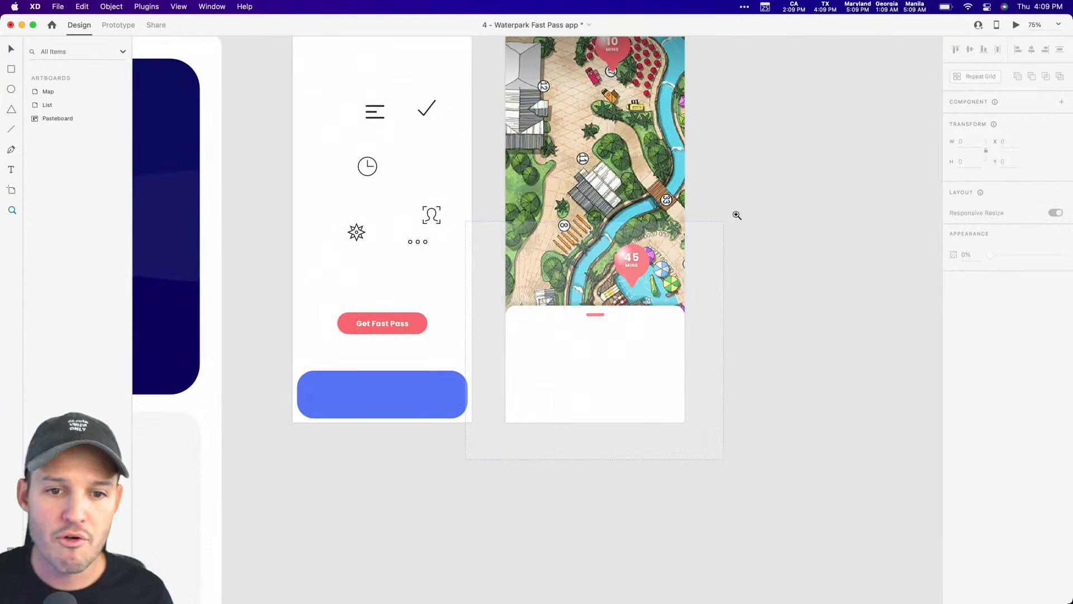
left_click(726, 219)
key("v")
left_click(579, 320)
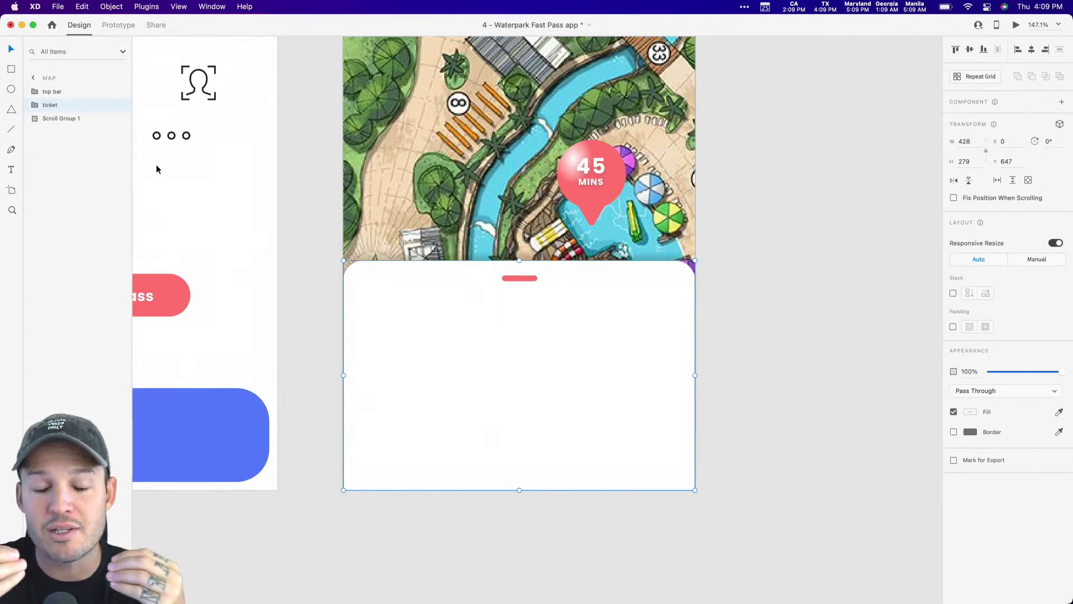
Examine the ticket and boarding pass card shapes in the two Inspiration images on the pasteboard
scroll(216, 267, "left", 15)
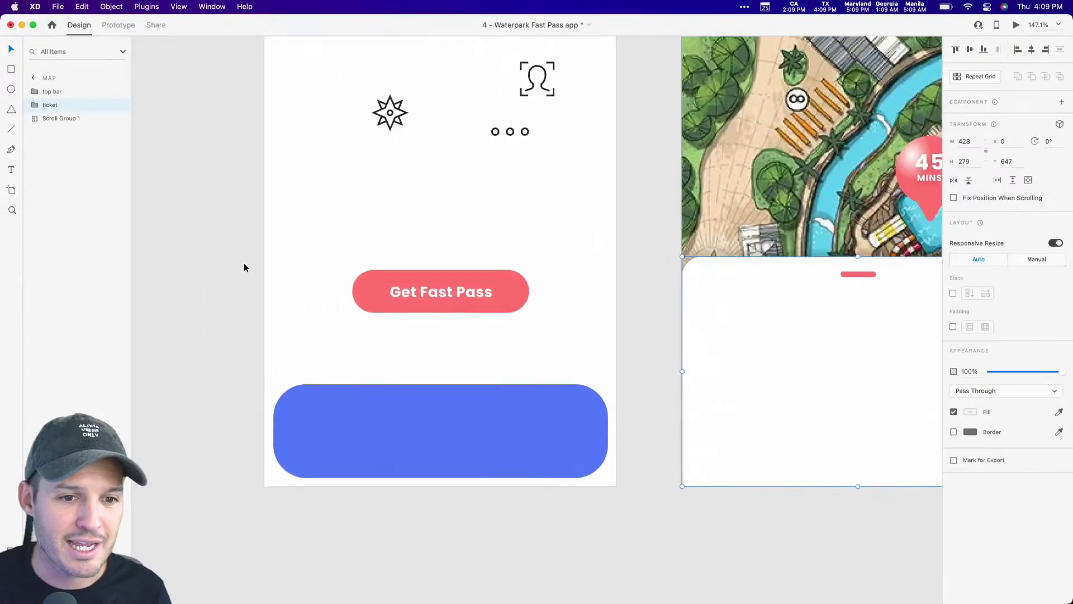
scroll(242, 263, "down", 3)
scroll(250, 259, "down", 15)
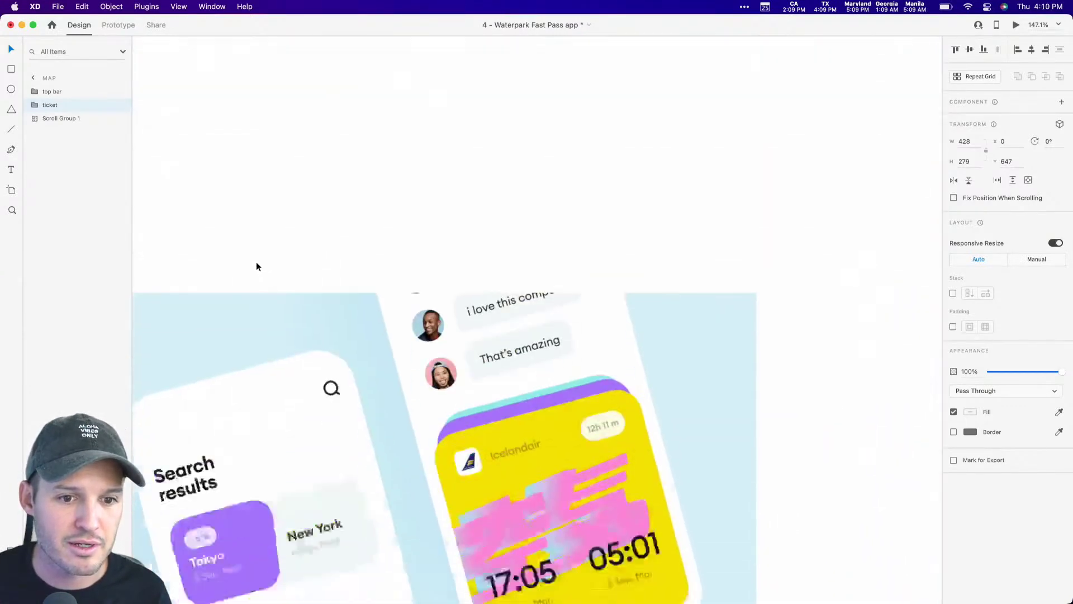
scroll(257, 261, "down", 5)
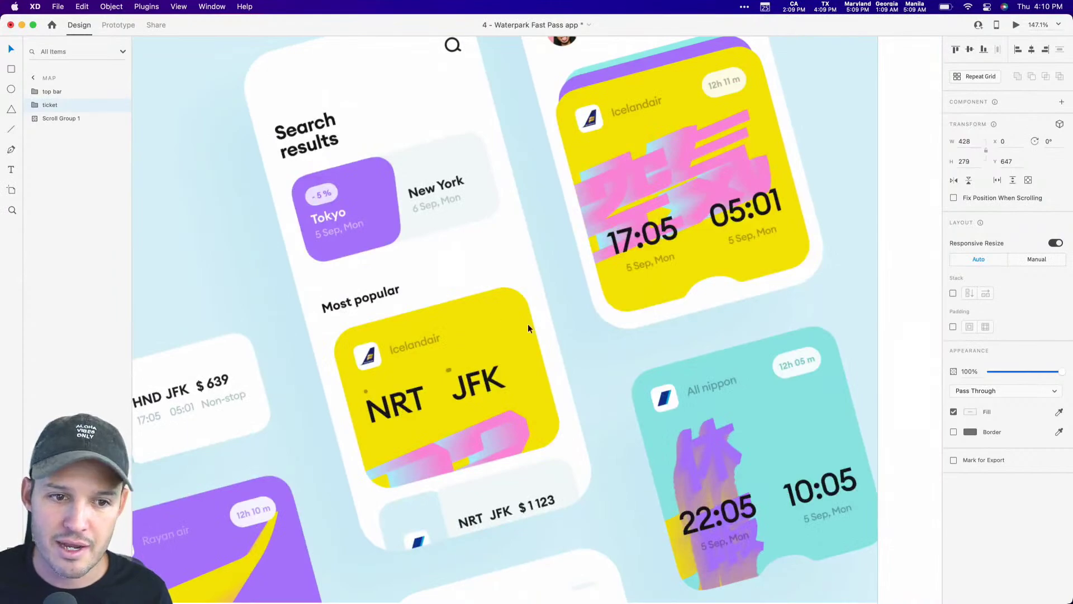
scroll(498, 306, "down", 10)
scroll(496, 307, "right", 8)
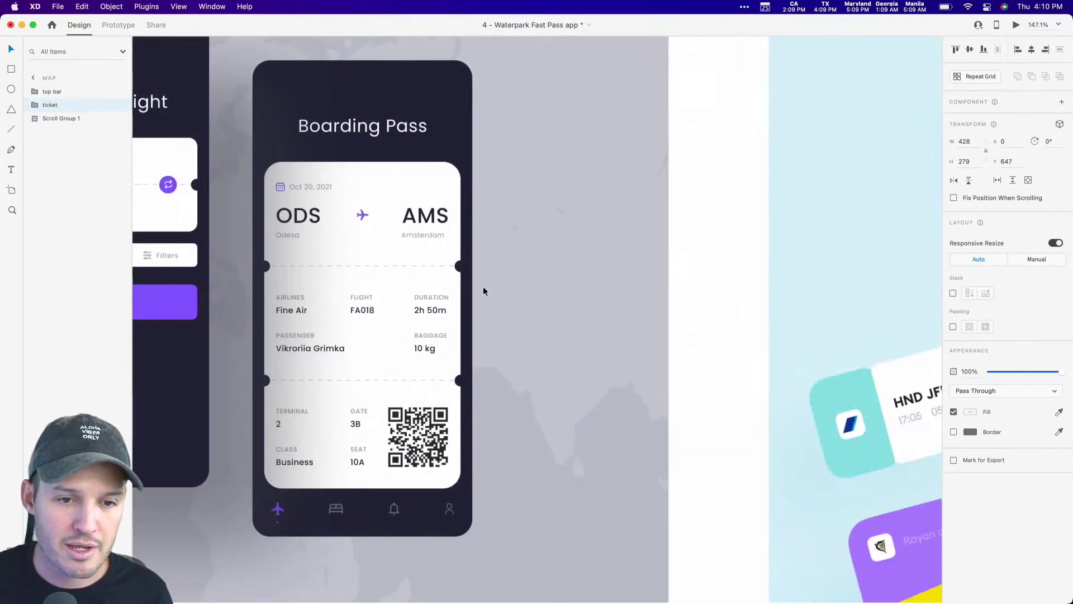
left_click(741, 269)
key("super+minus")
key("super+minus")
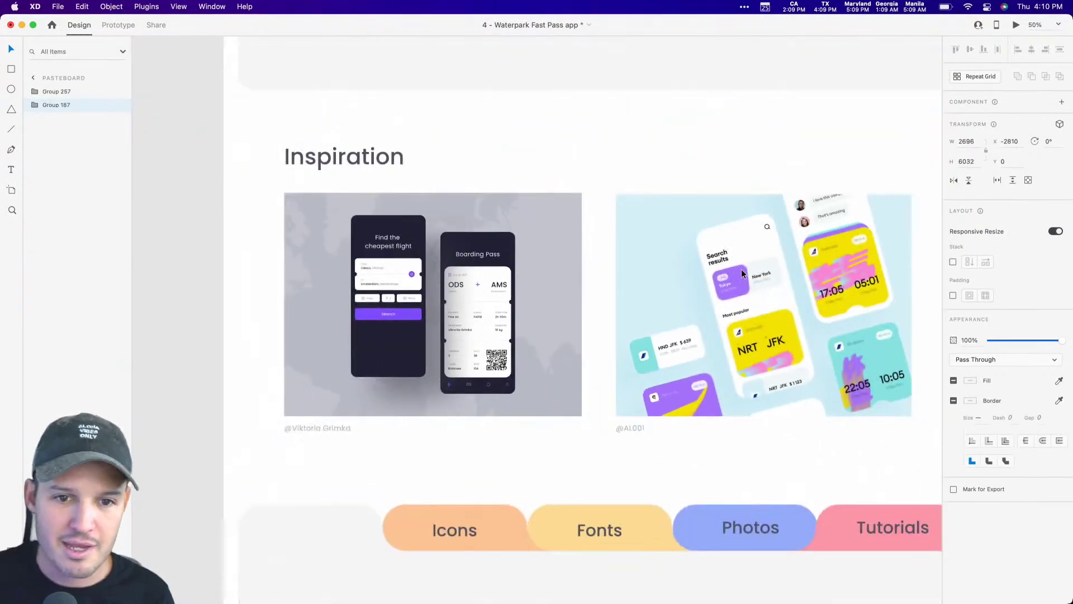
Draw a circle about 29 by 29 inside the ticket group on the Map artboard
left_click_drag(839, 208, 519, 384)
left_click_drag(777, 189, 507, 463)
key("z")
left_click_drag(590, 309, 752, 188)
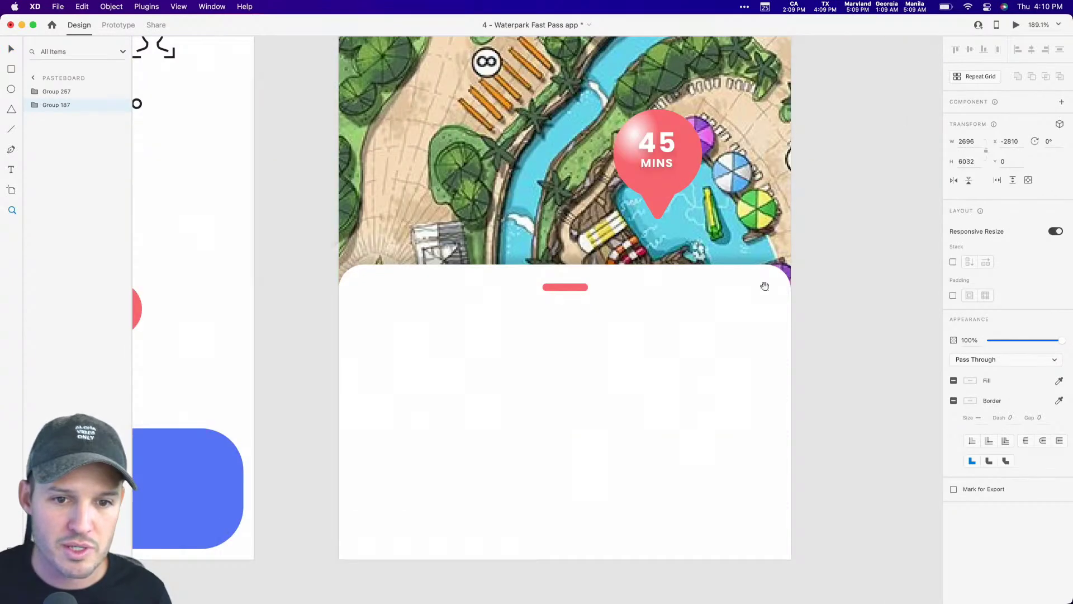
left_click_drag(764, 287, 736, 213)
key("v")
double_click(702, 282)
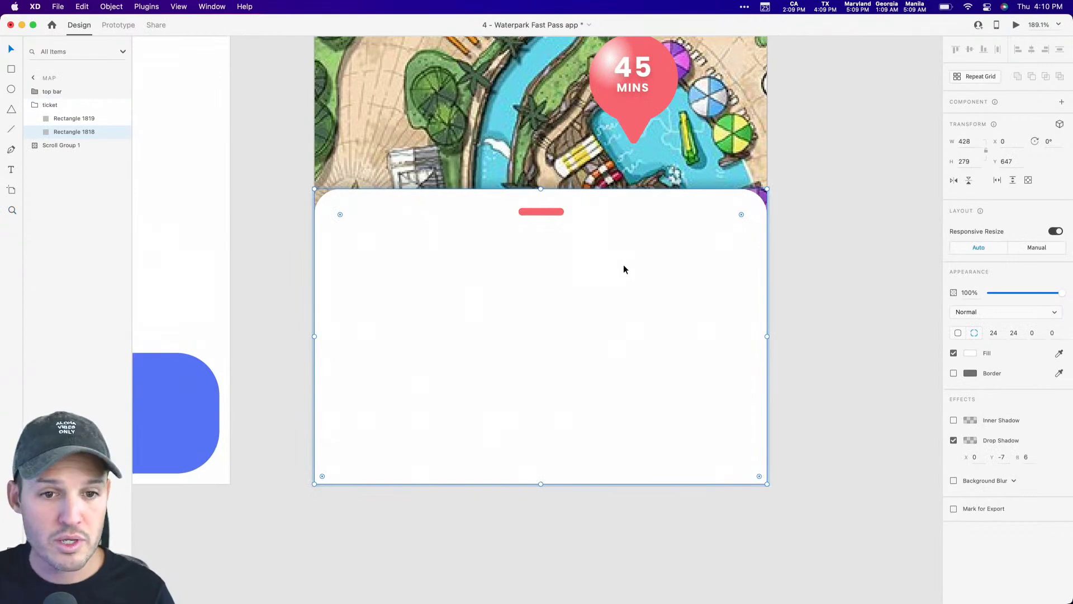
key("e")
left_click_drag(414, 296, 383, 334)
Remove the circle's border and fill it with black #000000
left_click(953, 354)
left_click(972, 333)
left_click_drag(898, 330, 486, 364)
left_click(101, 118)
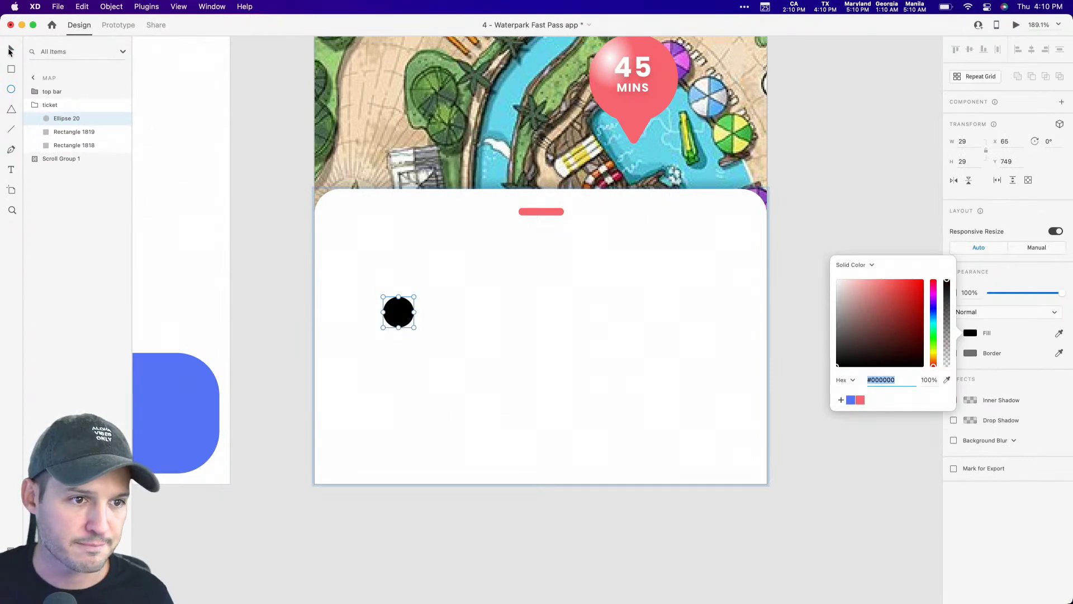
Align the black circle vertically to the middle of the white ticket rectangle
left_click_drag(403, 316, 399, 354)
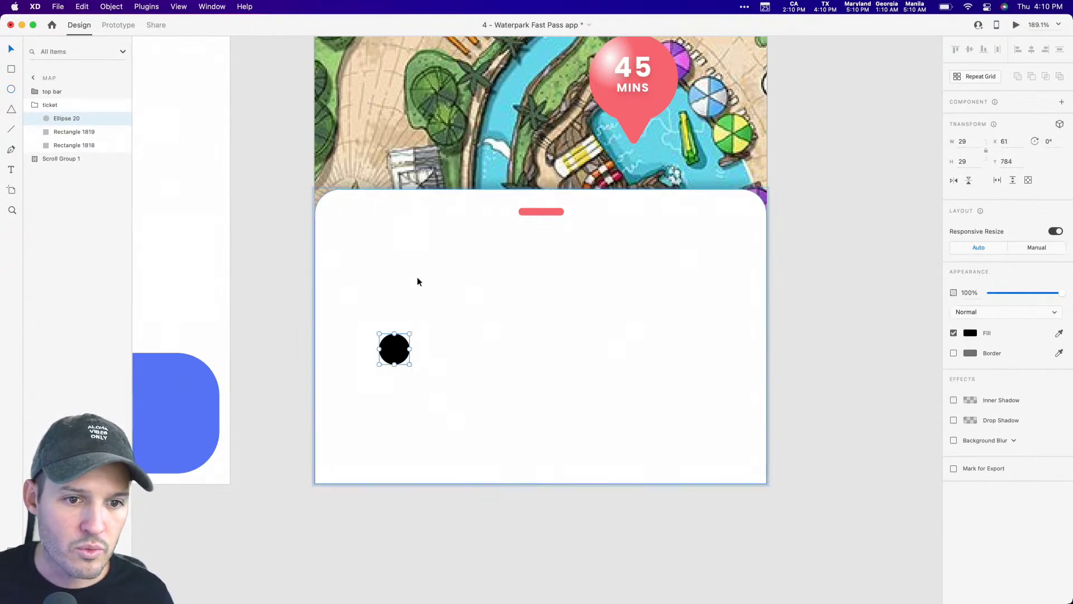
left_click(419, 280, "shift")
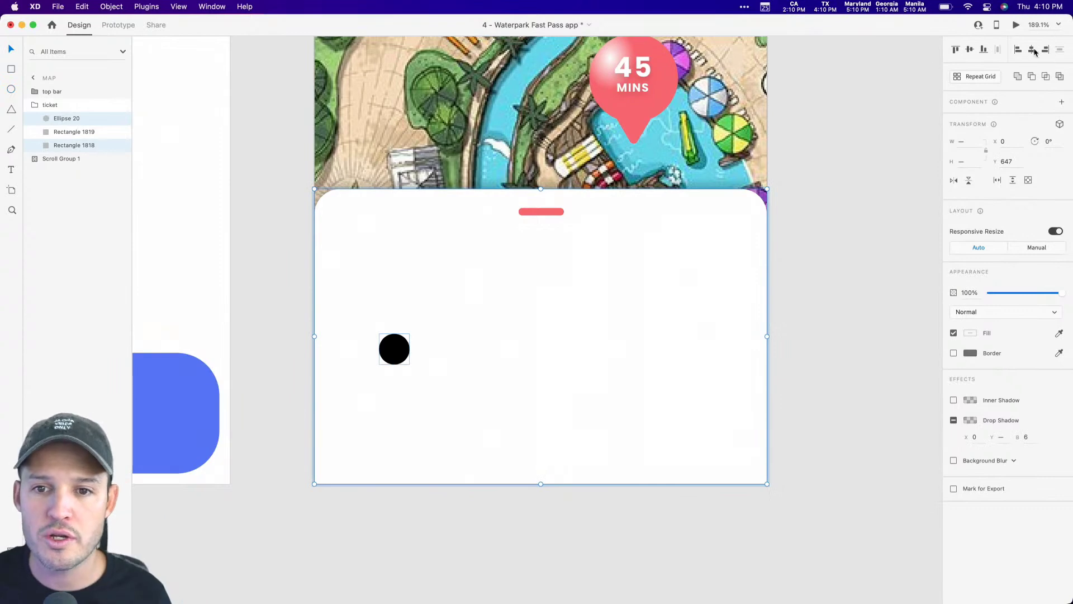
left_click(974, 51)
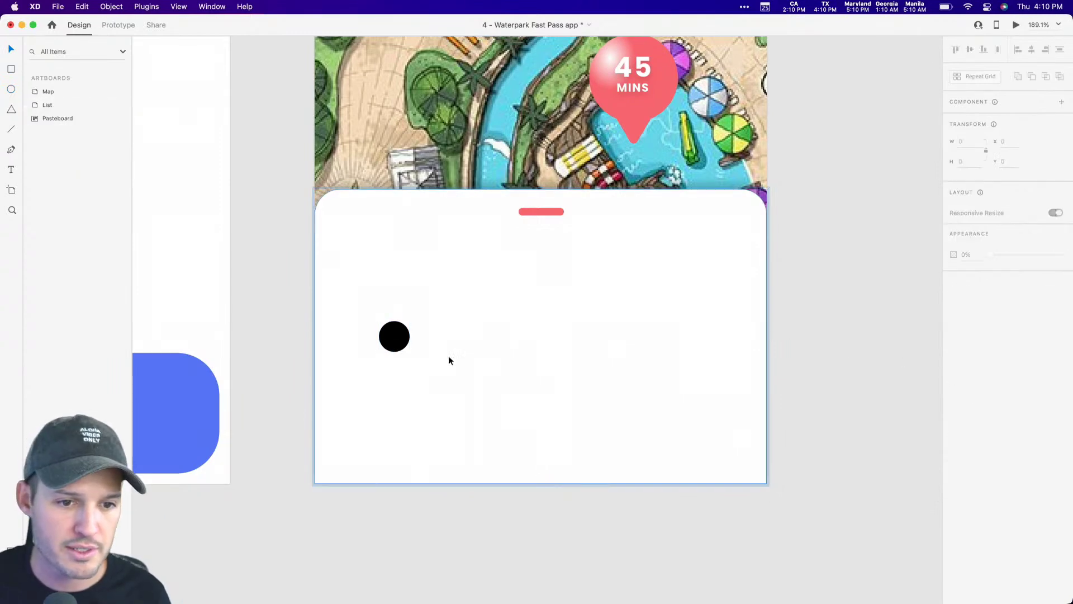
Centre one black circle on each side edge of the ticket at Y 772 and subtract both from the white rectangle
left_click_drag(401, 343, 770, 342)
left_click(322, 342, "shift")
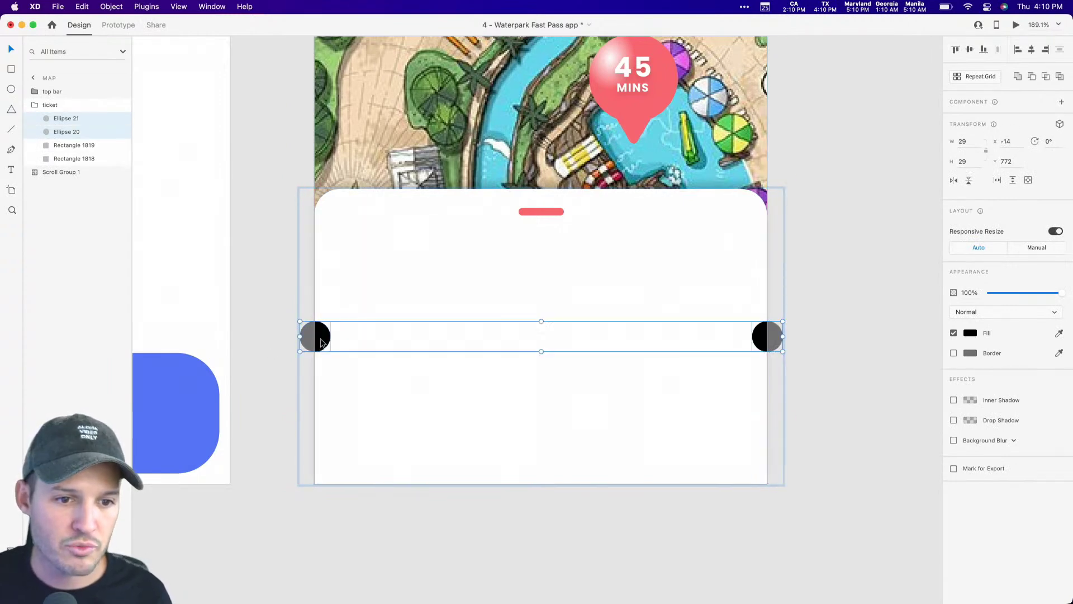
left_click(337, 300, "shift")
left_click(1031, 76)
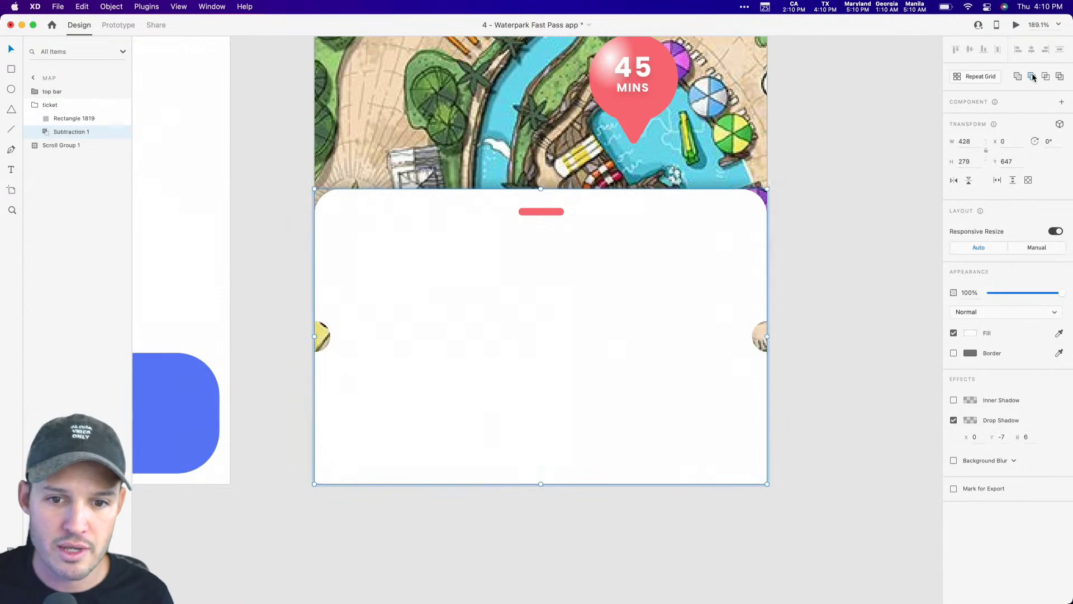
left_click(903, 279)
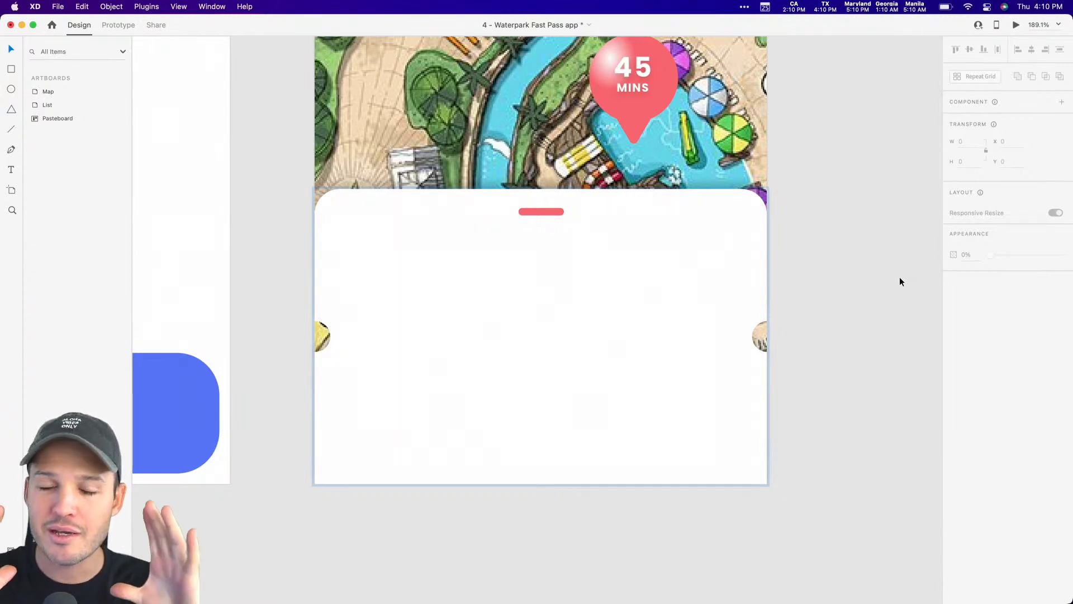
Move the ticket panel down to Y 697 and back up to Y 647 to check the notches over the map
left_click(683, 303)
left_click_drag(683, 303, 677, 350)
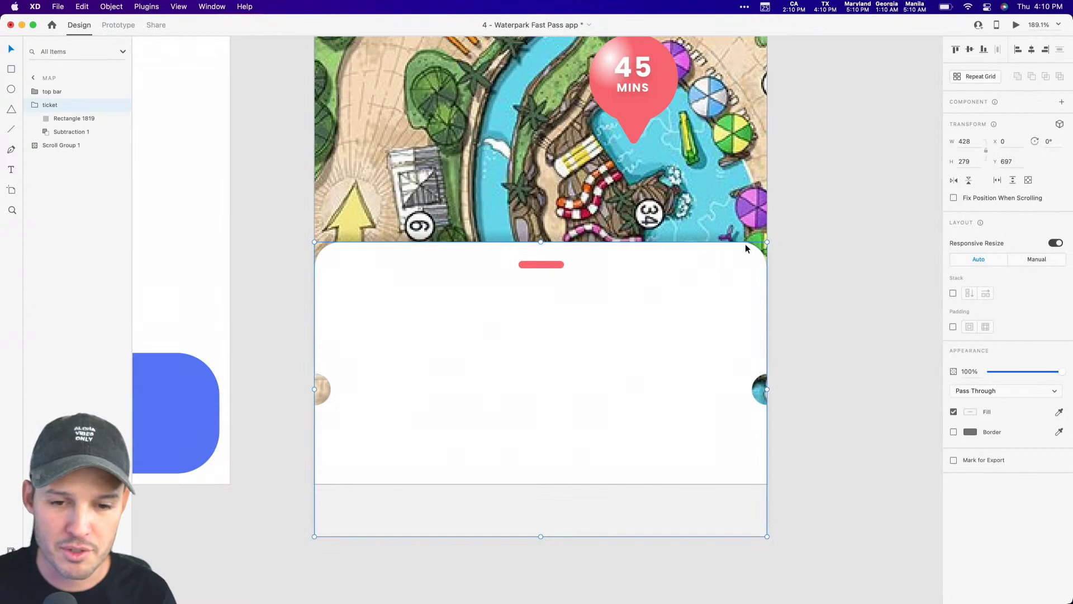
key("shift+Up")
key("shift+Up")
key("shift+Up")
key("shift+Up")
key("shift+Up")
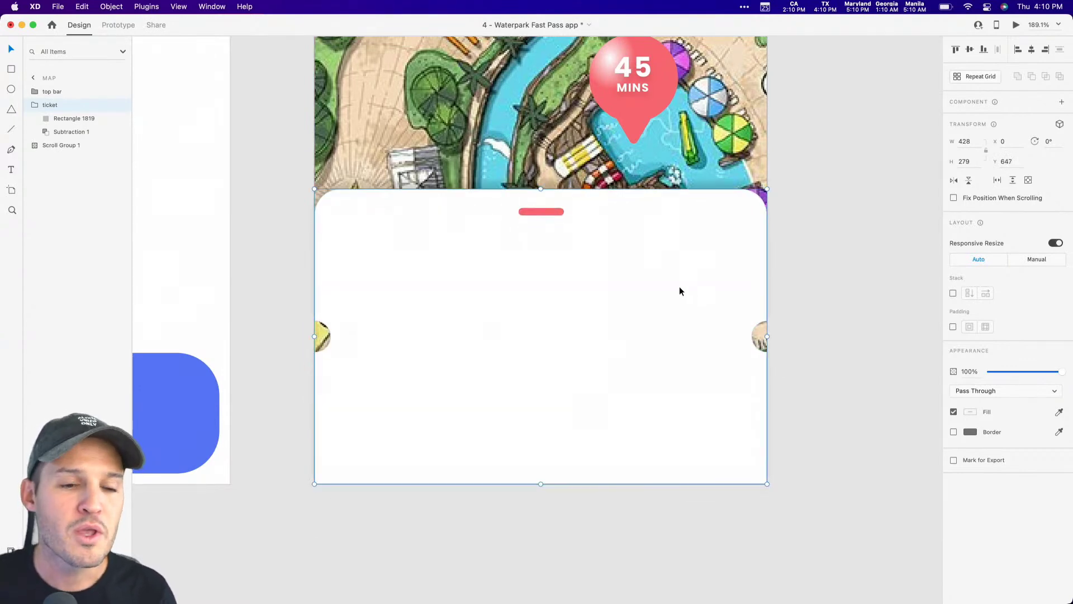
Try to place a copy of the balloon's 45 MINS text inside the ticket's subtracted shape
double_click(560, 271)
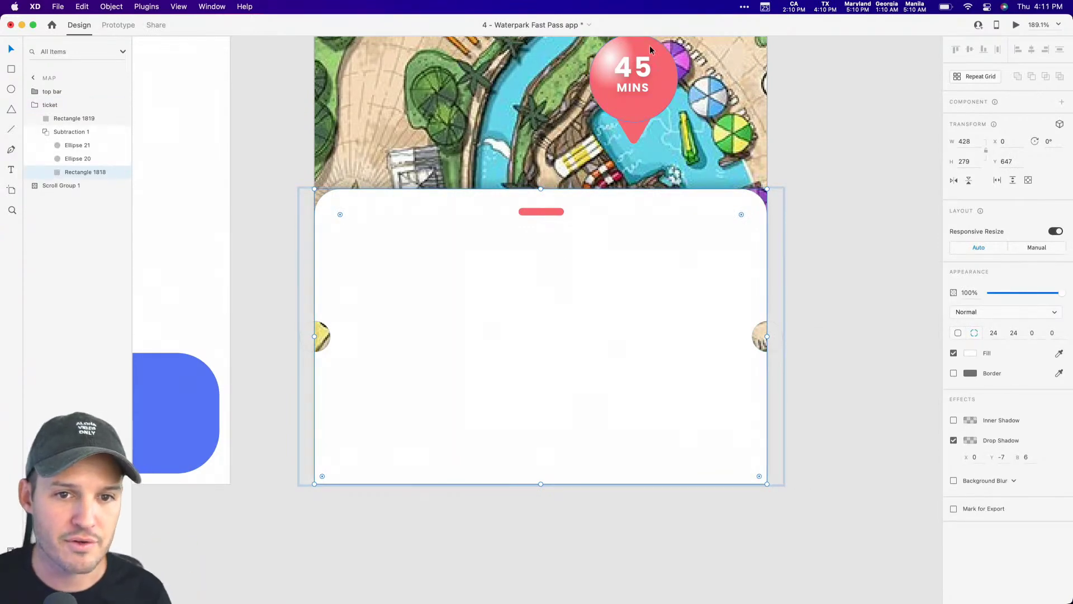
left_click(638, 69, "super")
left_click(595, 256, "super")
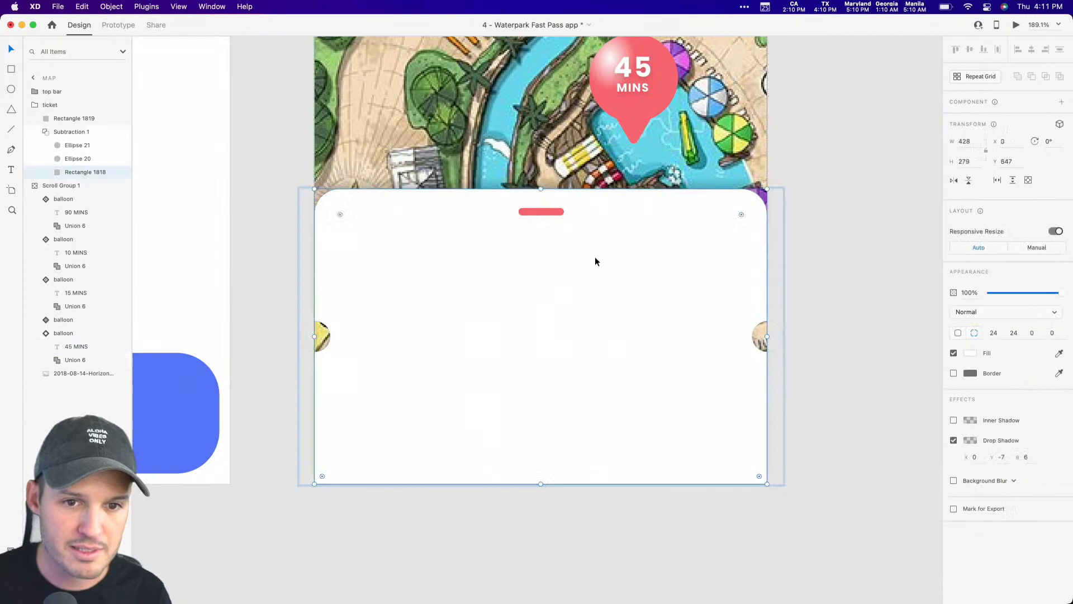
key("super+v")
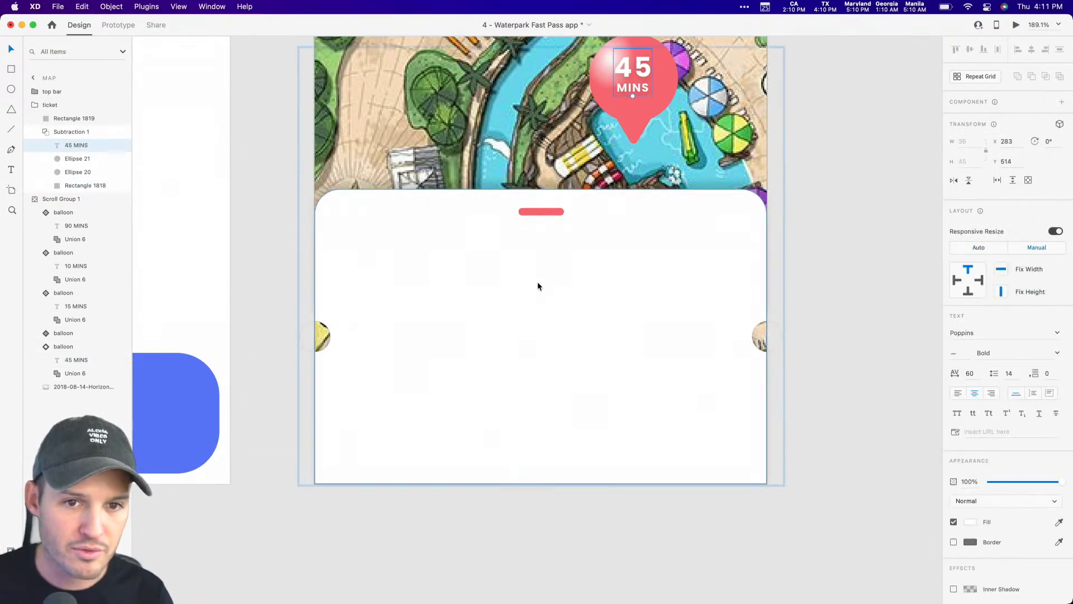
left_click_drag(640, 73, 471, 282)
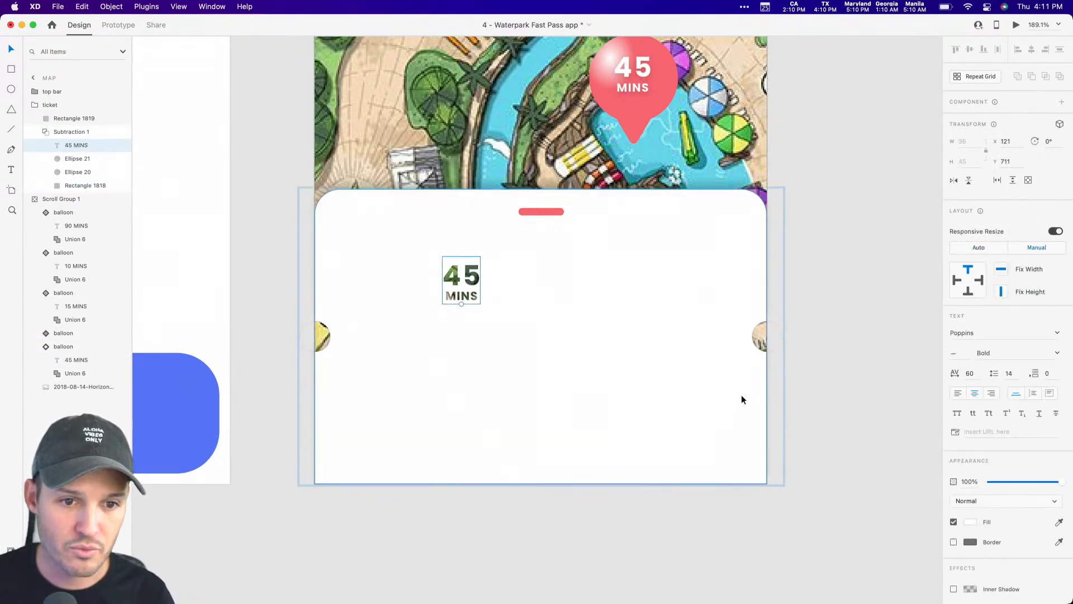
key("Delete")
Delete the 45 MINS copy from the ticket's subtracted shape, collapse the expanded layers and select the small red handle bar
left_click(513, 316)
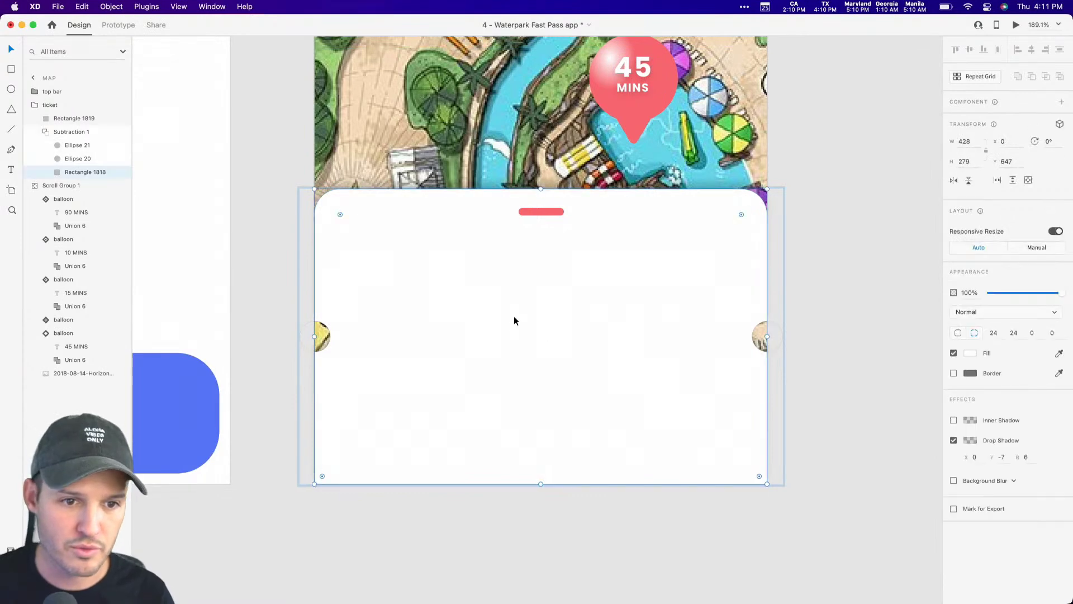
left_click(45, 131)
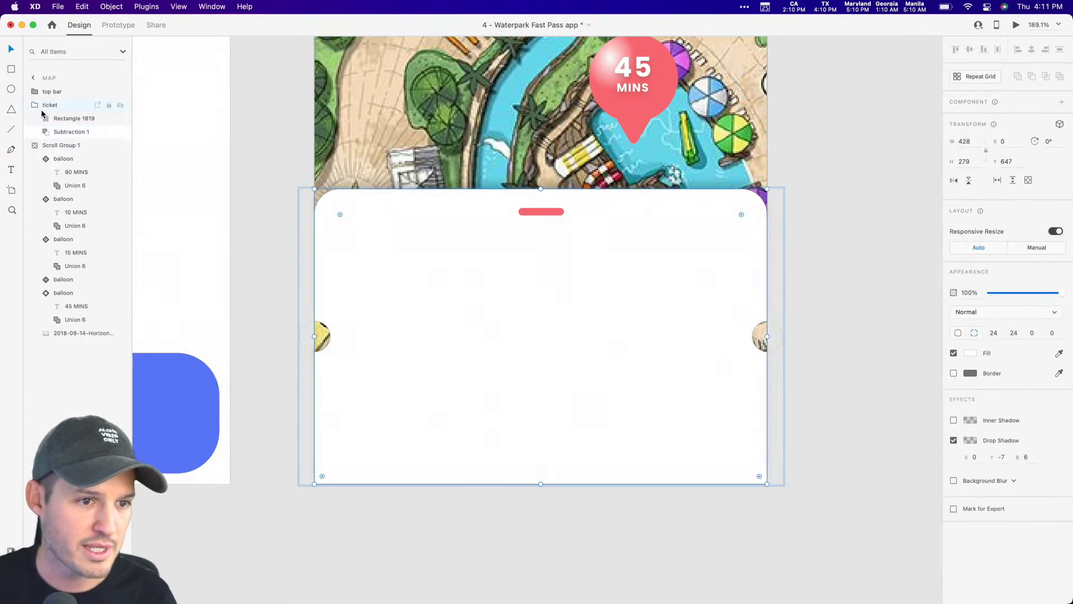
left_click(35, 105)
left_click(35, 119)
left_click(35, 105)
left_click(63, 119)
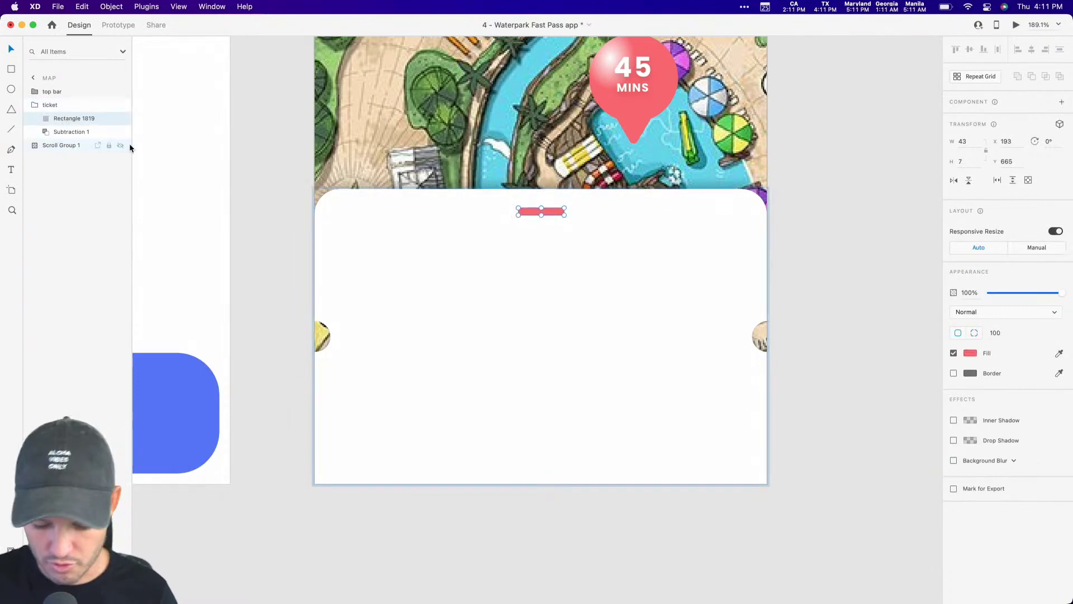
Add a "Turbo Slide" title to the ticket in the saved blue, enlarge it to size 22 and place a copy directly below
left_click(378, 276)
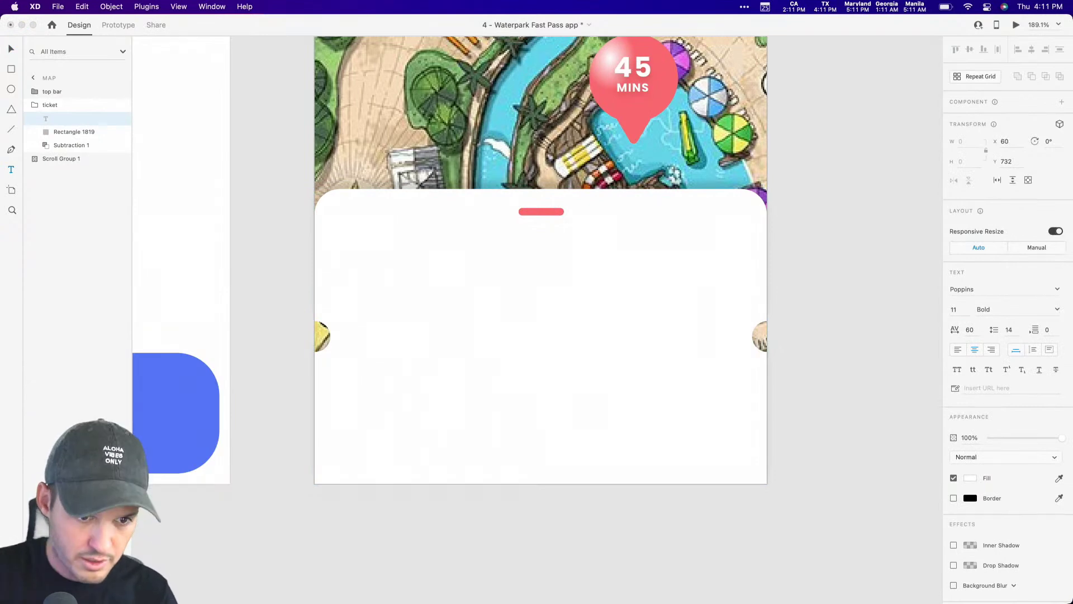
left_click(73, 134)
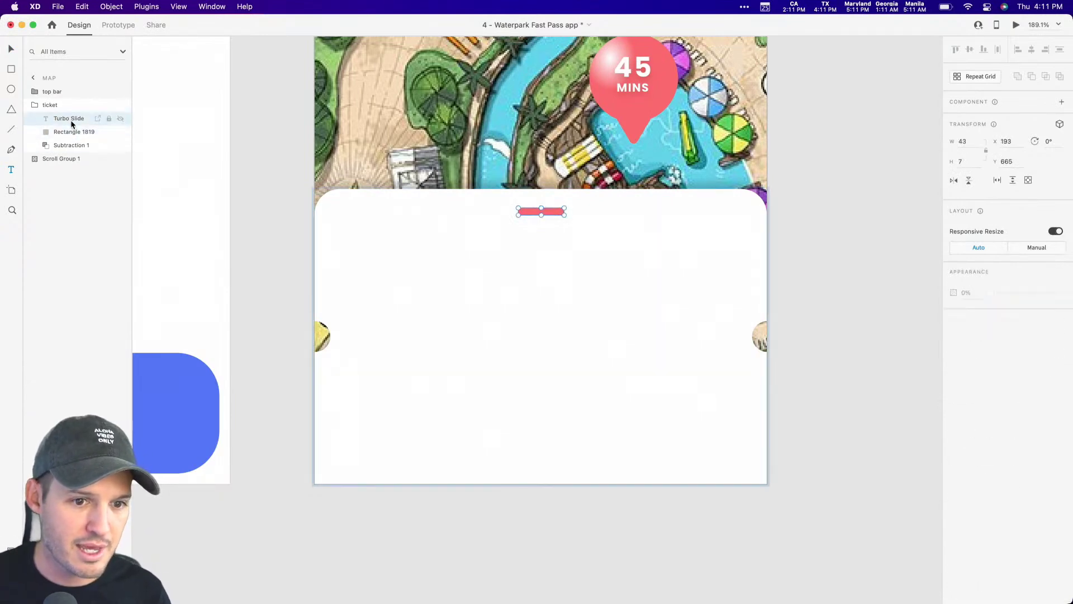
left_click(71, 120)
left_click(970, 478)
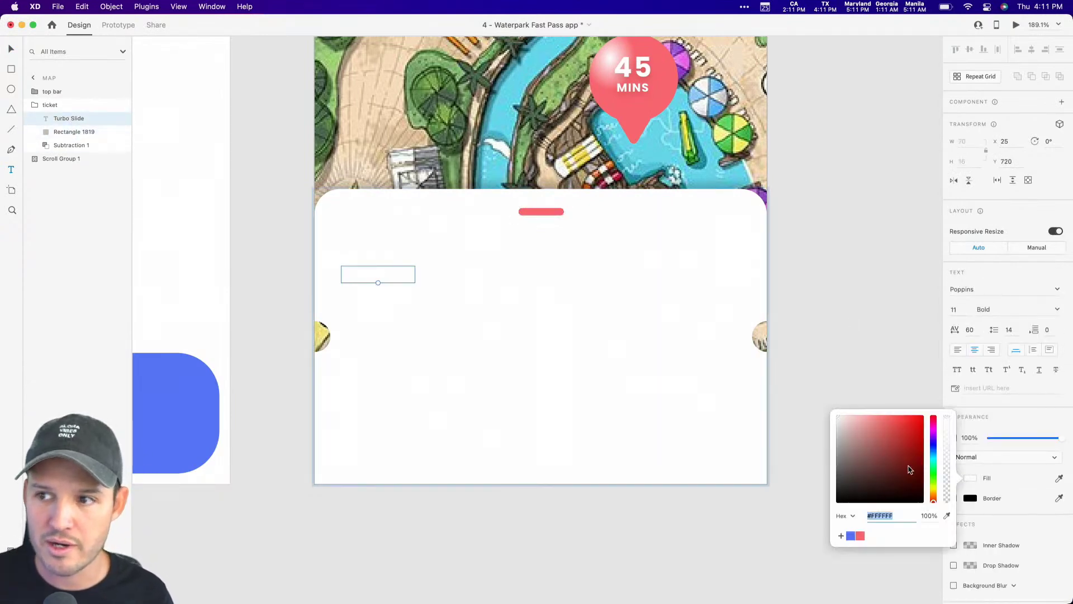
left_click(850, 537)
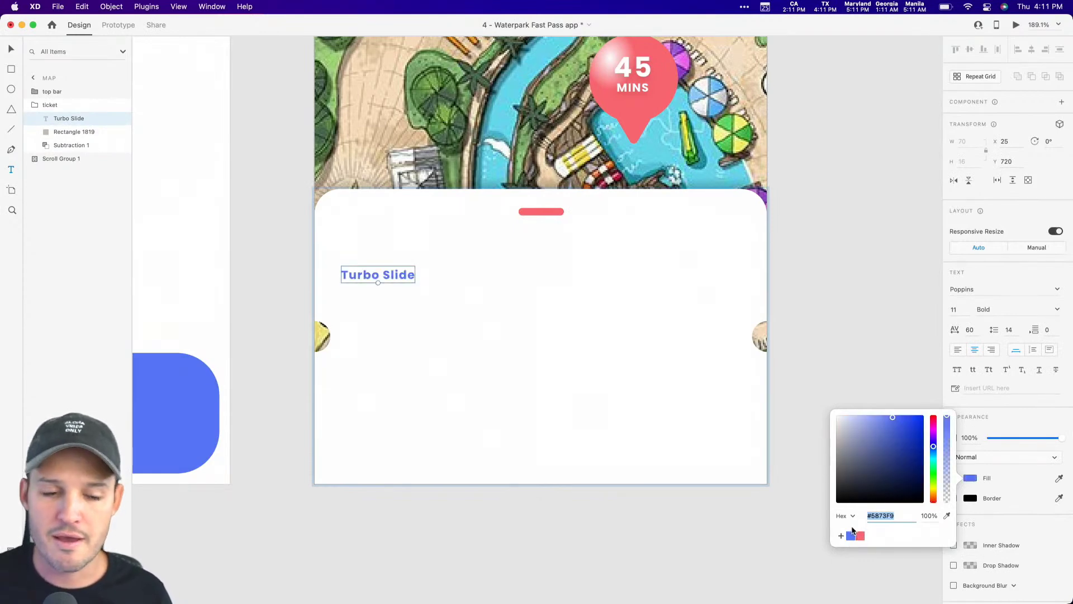
left_click_drag(376, 285, 449, 288)
left_click(11, 49)
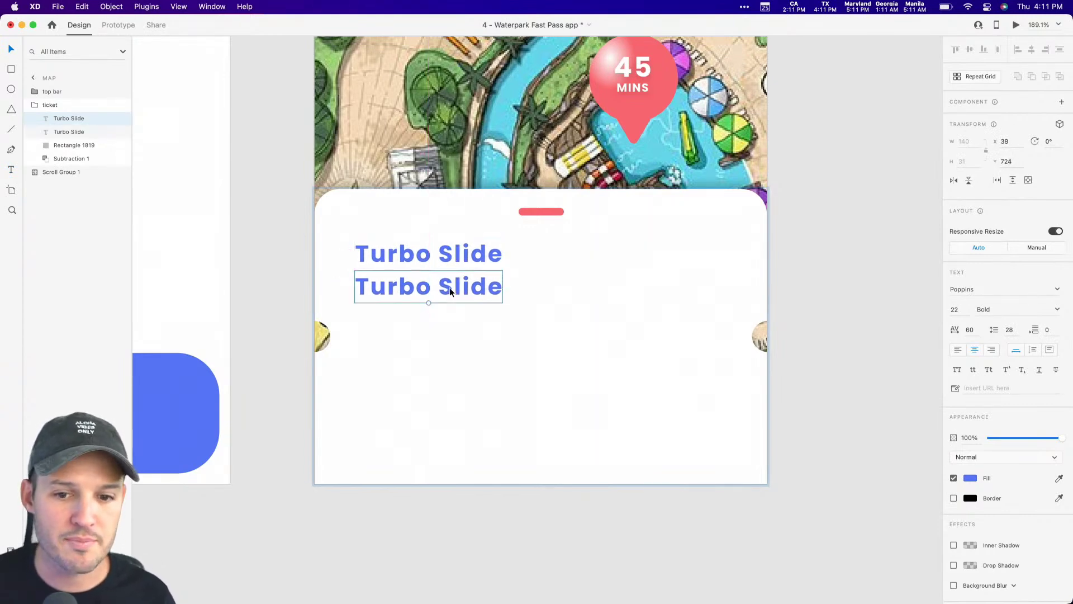
Fill the lower Turbo Slide copy with the saved red and set its font weight to Regular
left_click(970, 478)
left_click(860, 535)
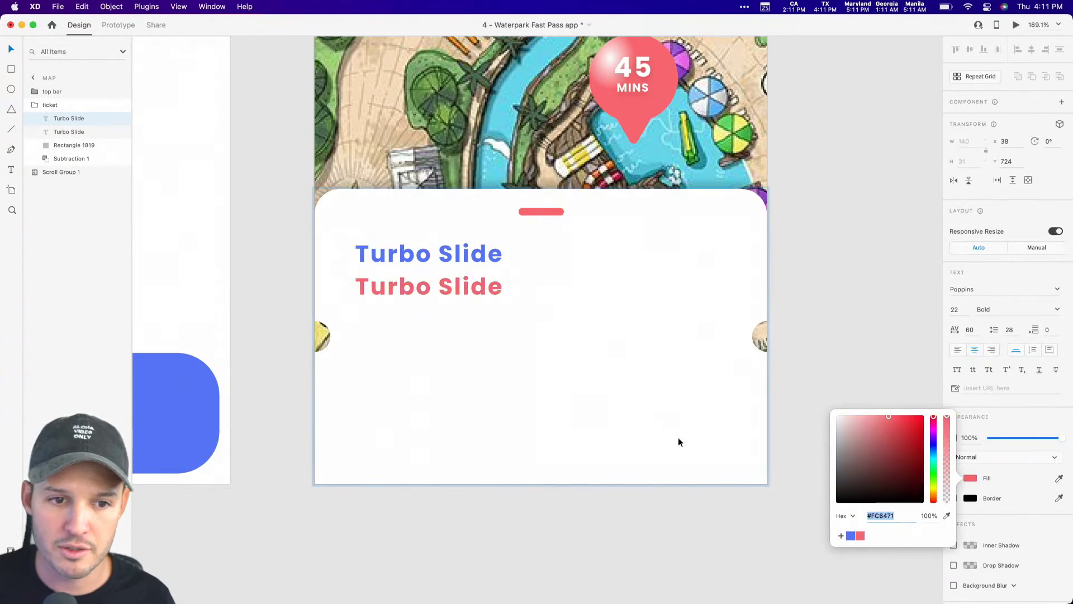
left_click(1057, 309)
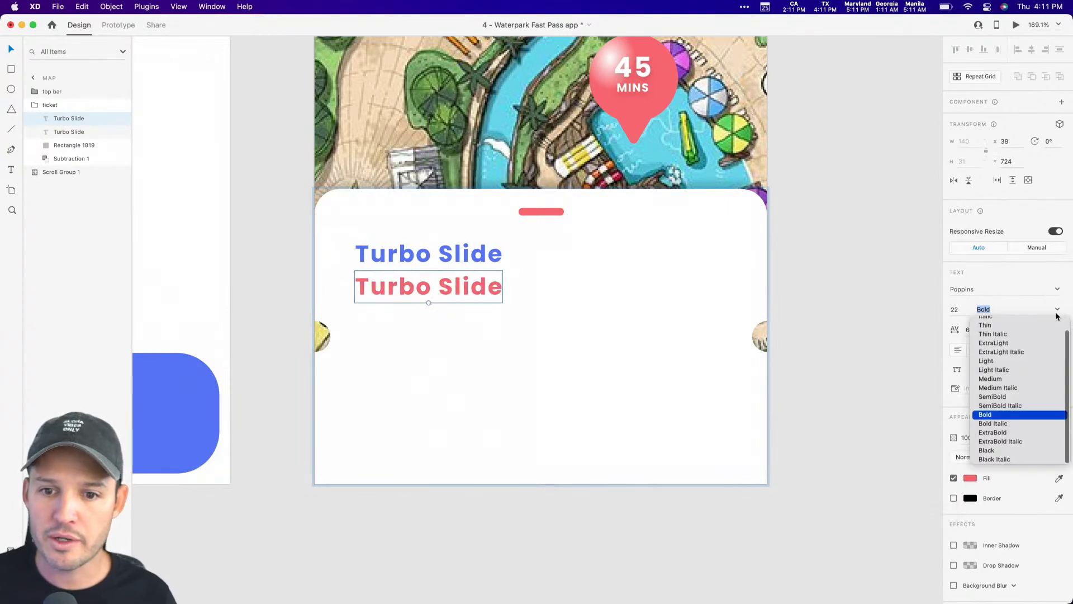
left_click(997, 361)
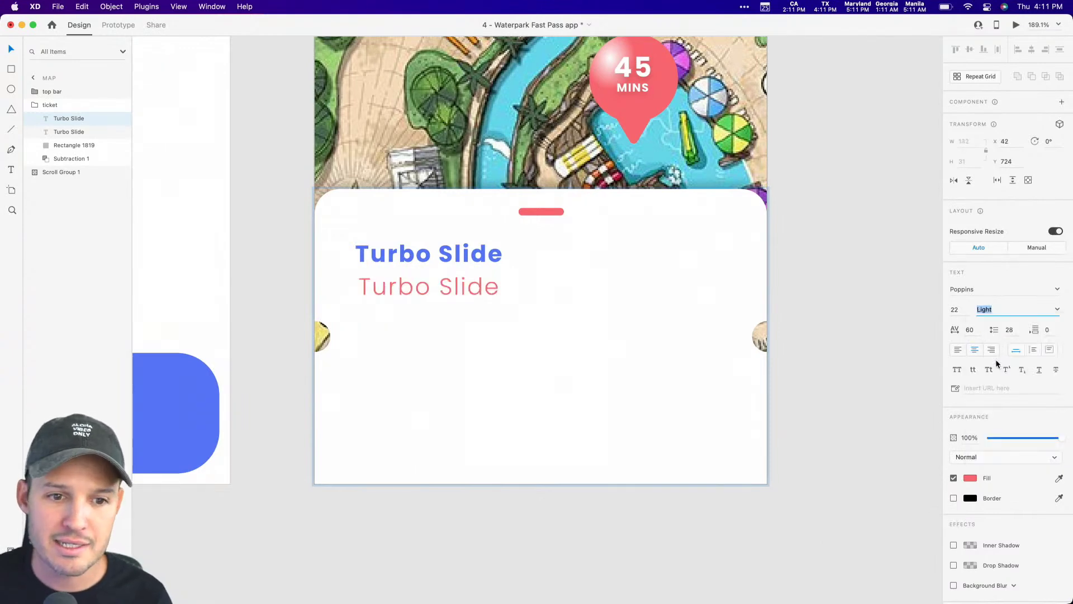
left_click(1060, 311)
left_click(1010, 330)
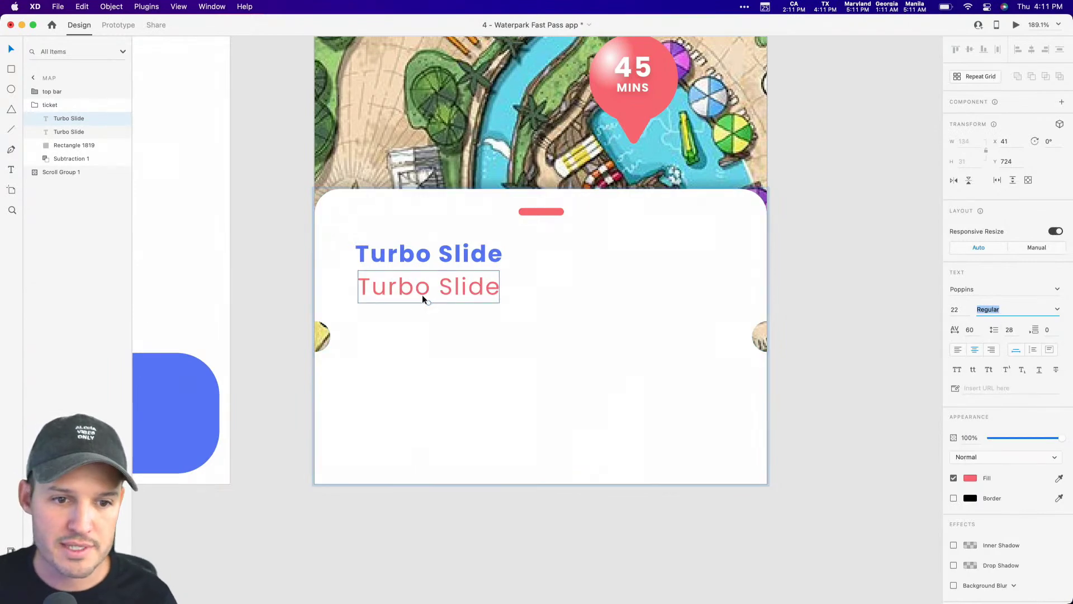
Reduce the red Turbo Slide copy to size 11 and move it up to X 38, Y 724 under the title
left_click(964, 310)
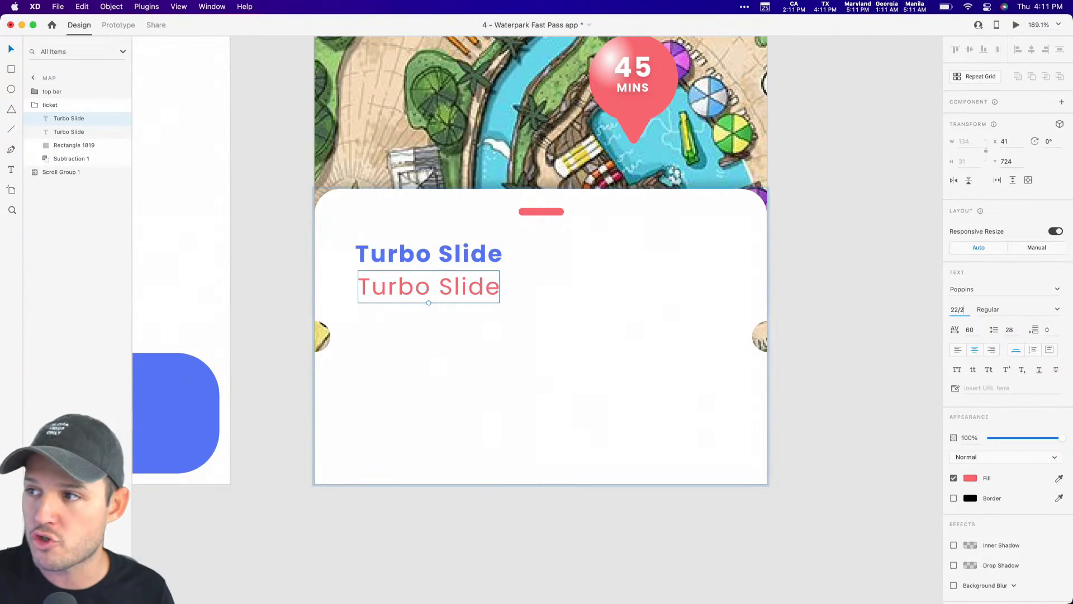
key("Return")
double_click(499, 358)
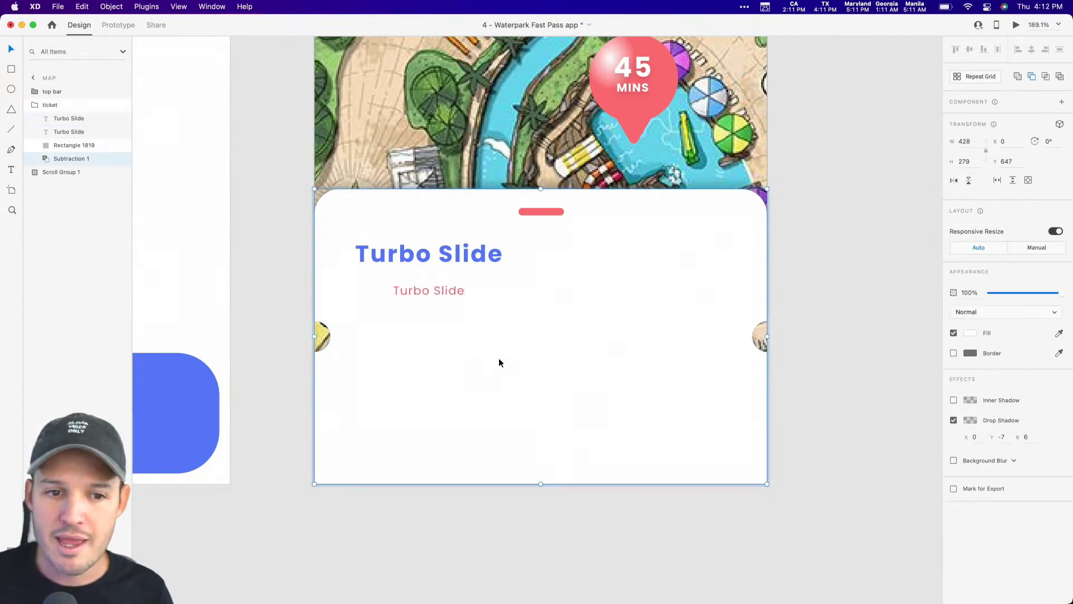
left_click_drag(434, 294, 394, 281)
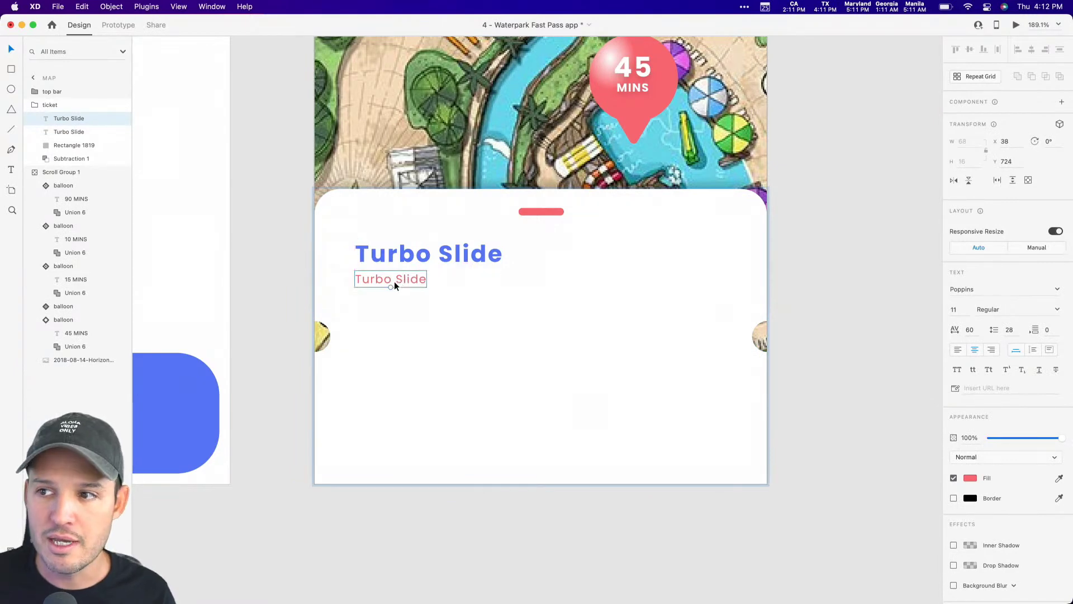
Change the red text to "Extreme", left-align the text and line it up with the title at X 38
double_click(395, 280)
key("super+a")
type("Extreme")
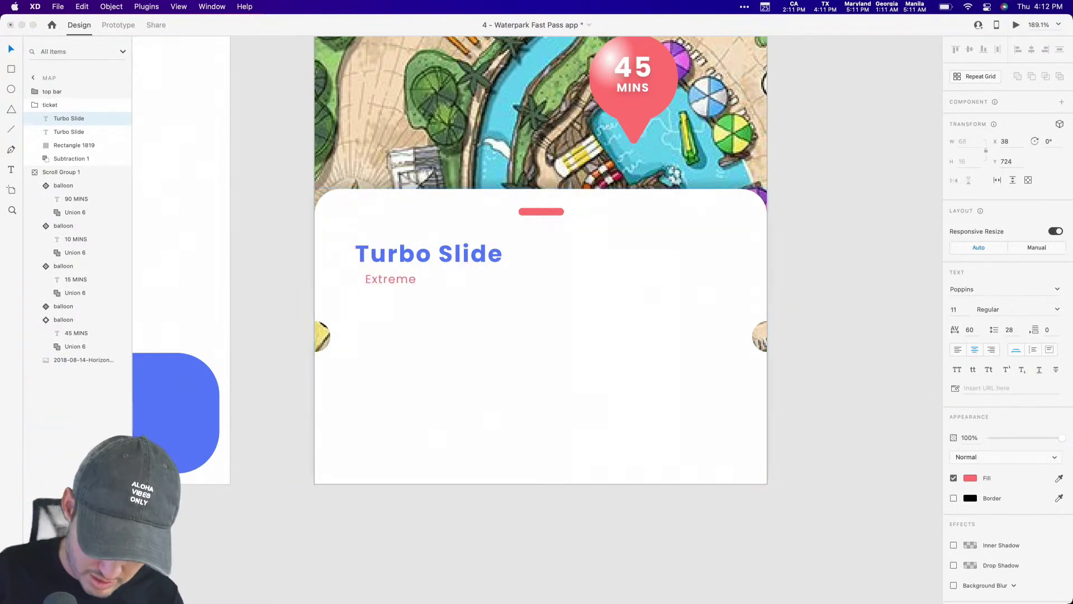
key("Escape")
left_click(397, 259, "shift")
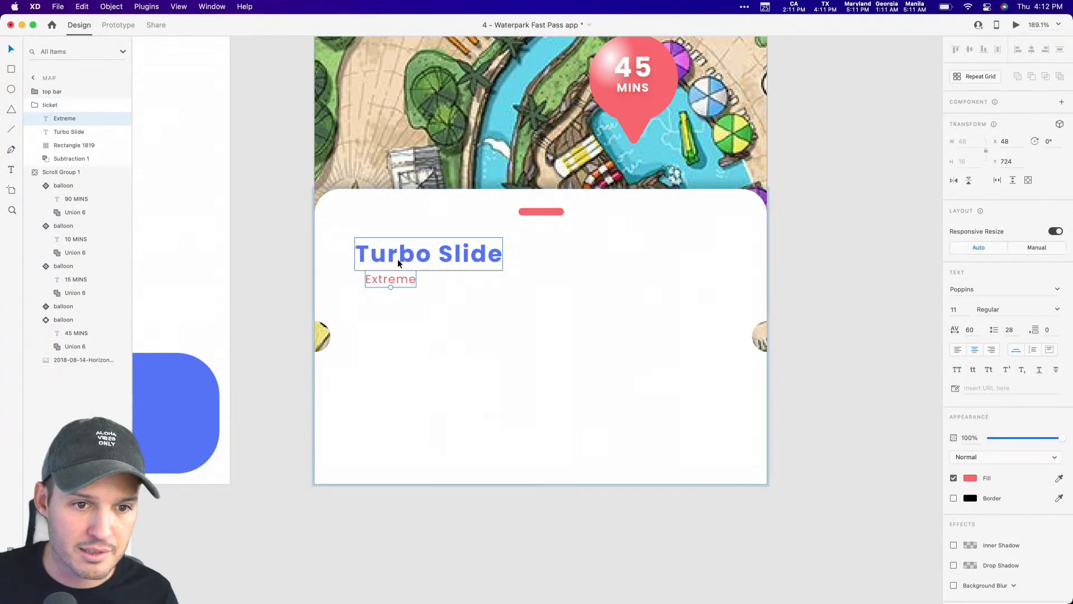
left_click(602, 327)
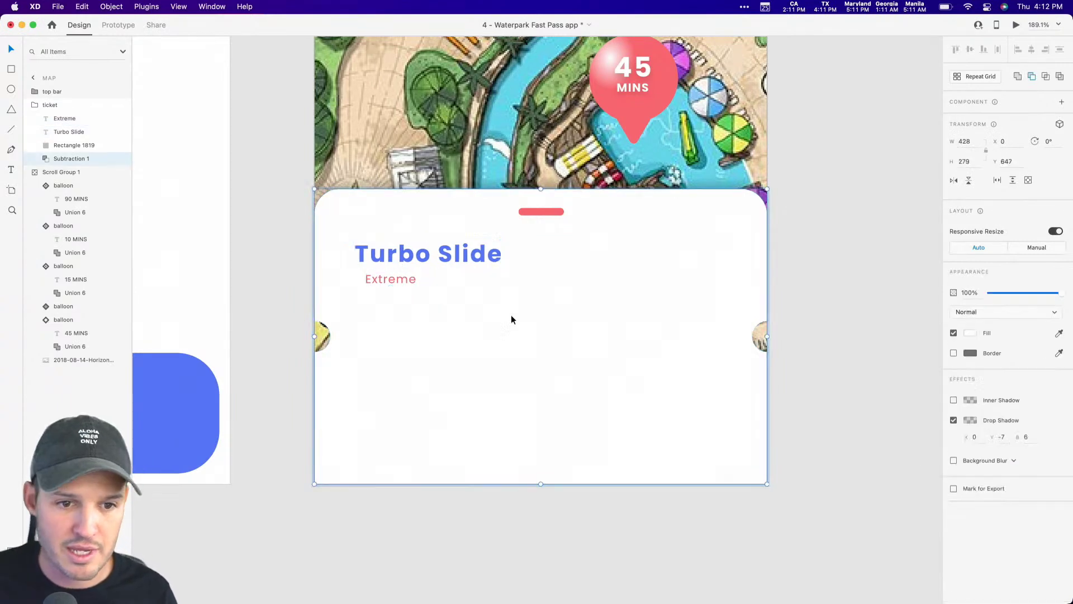
left_click_drag(389, 278, 380, 279)
Add a fire emoji after the word Extreme
double_click(380, 278)
key("Right")
type(":fire")
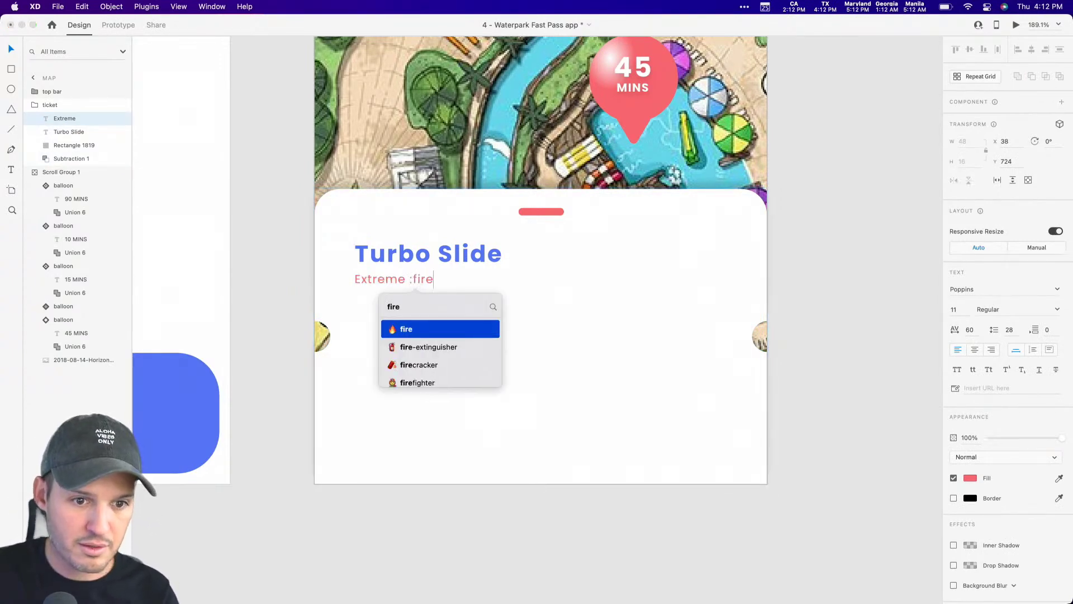
key("Return")
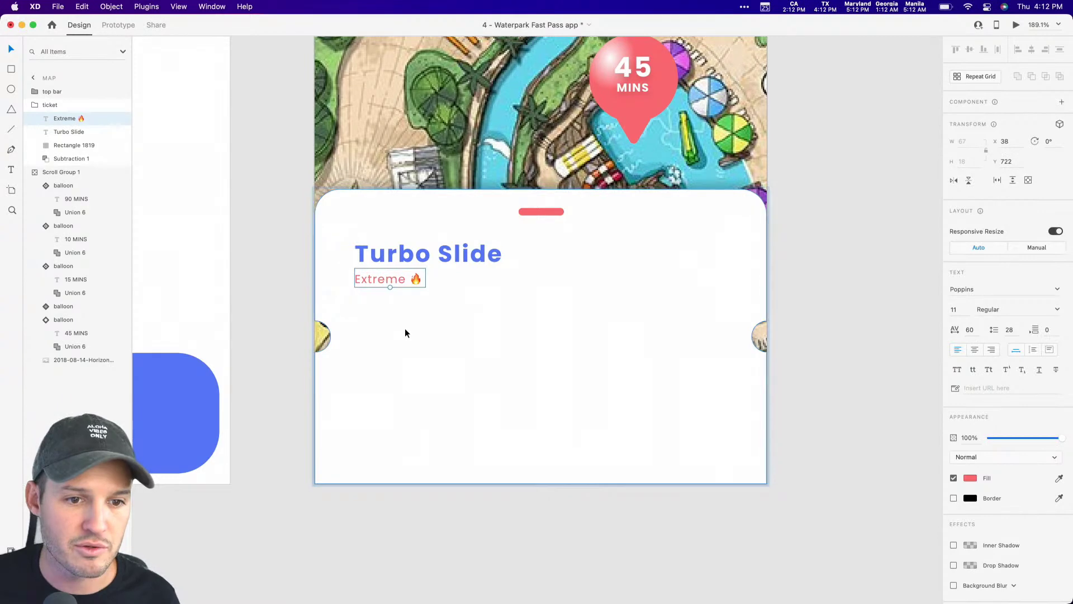
double_click(405, 327)
left_click(502, 518)
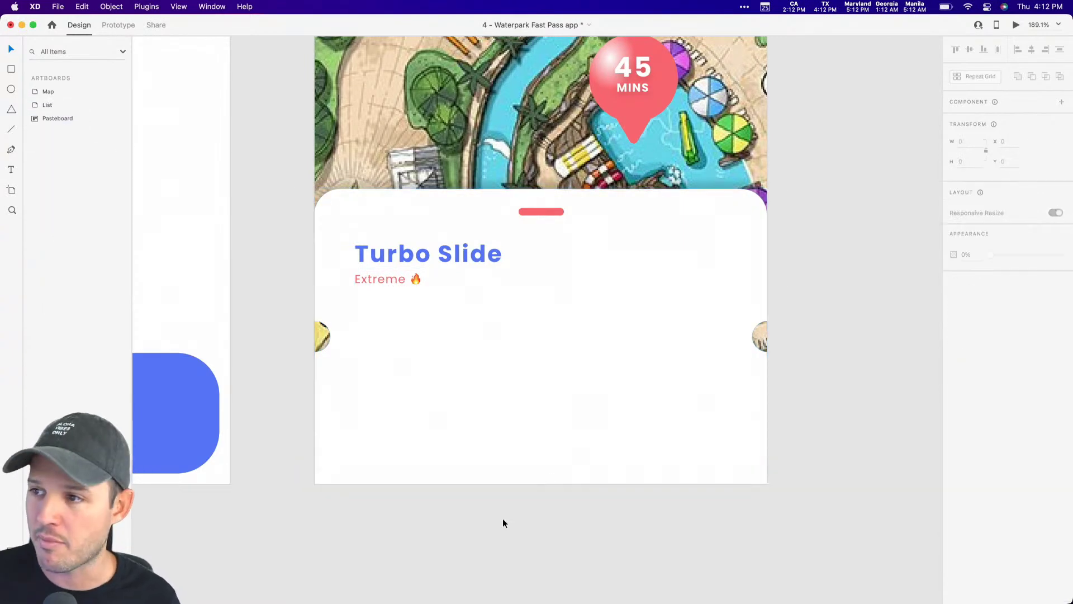
scroll(501, 518, "down", 1)
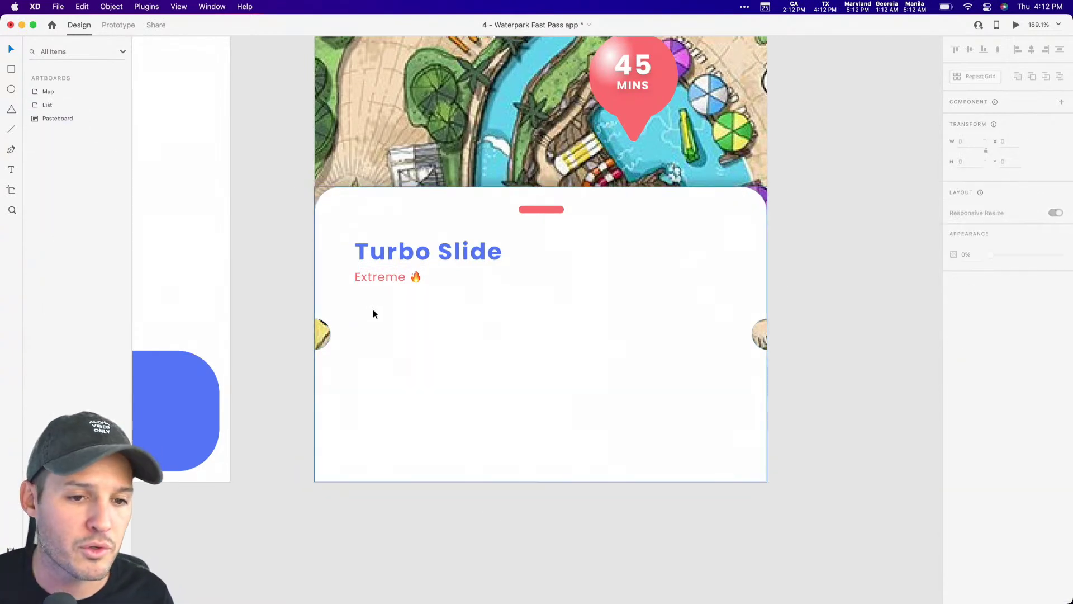
left_click(390, 278)
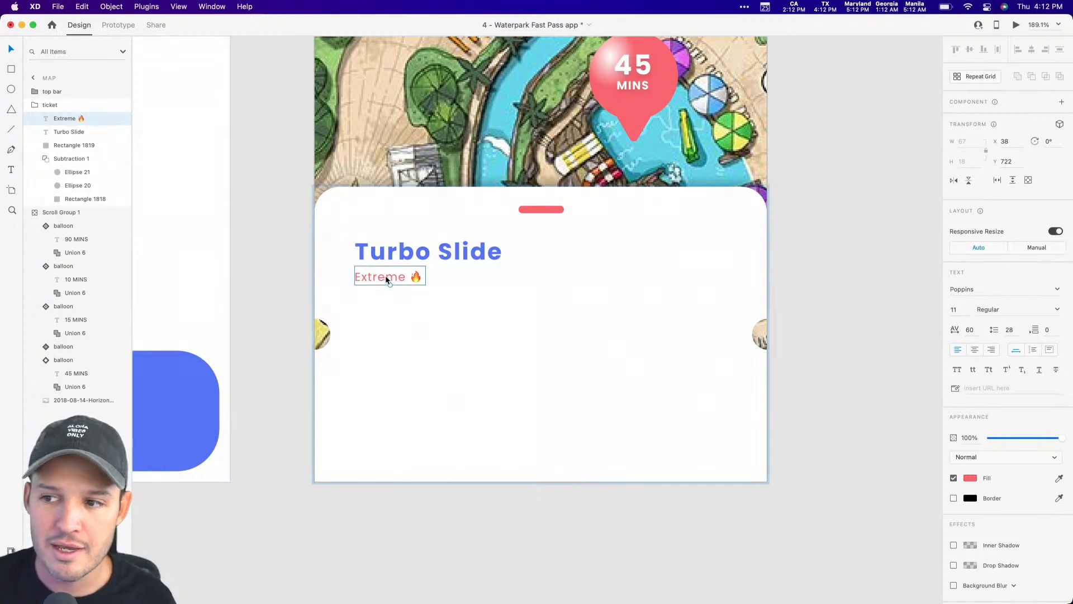
left_click(1057, 311)
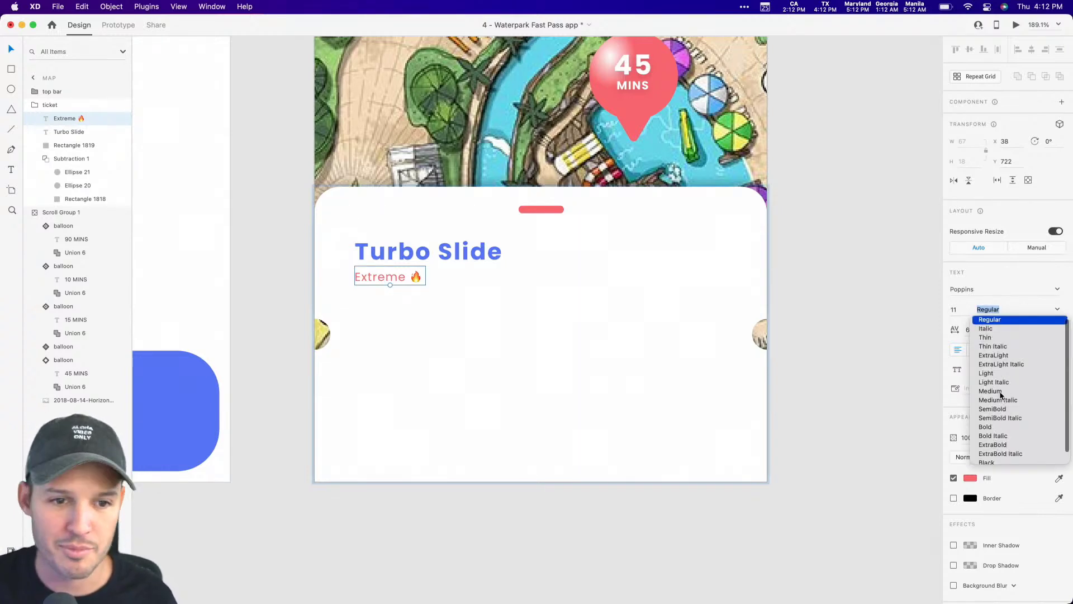
key("Escape")
left_click(836, 320)
left_click_drag(841, 272, 822, 278)
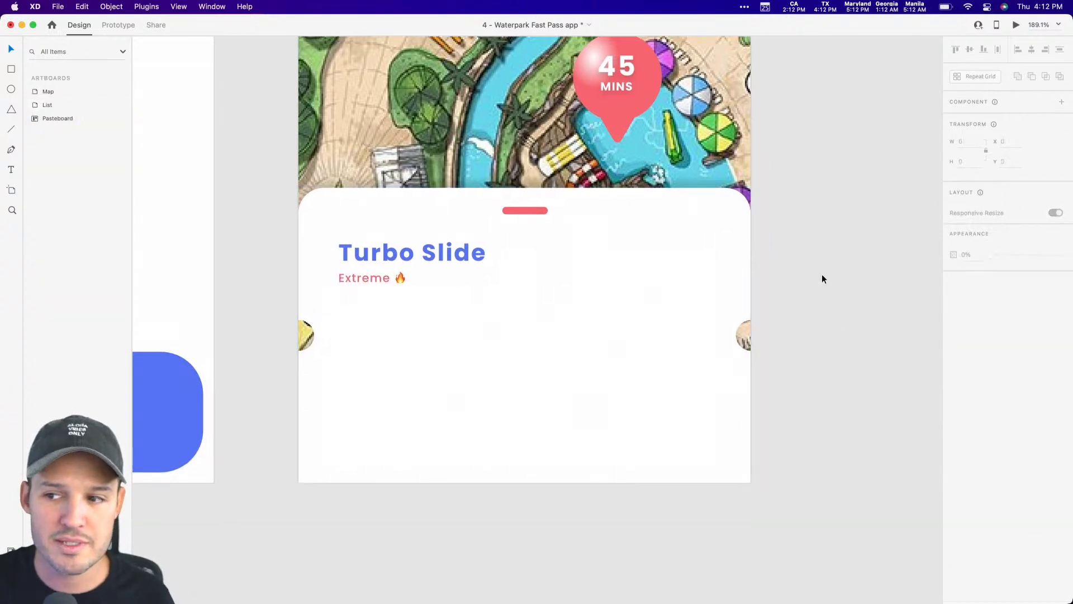
Duplicate the blue Turbo Slide title below the Extreme line and change the copy's text to "4.8"
left_click(374, 258)
left_click_drag(374, 259, 374, 324)
key("super+a")
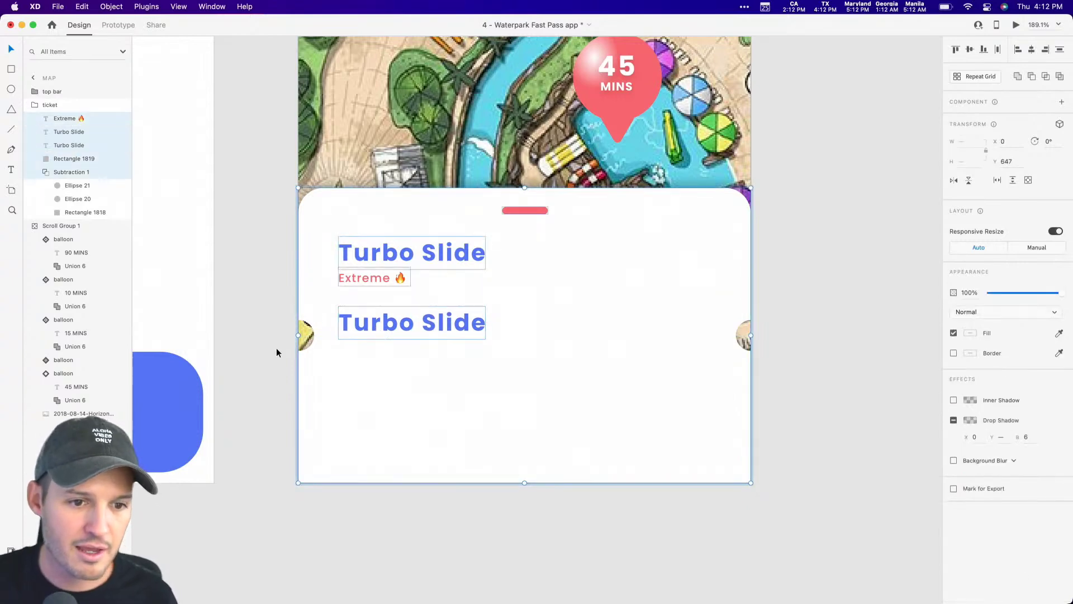
left_click(279, 348)
left_click(366, 324)
double_click(366, 324)
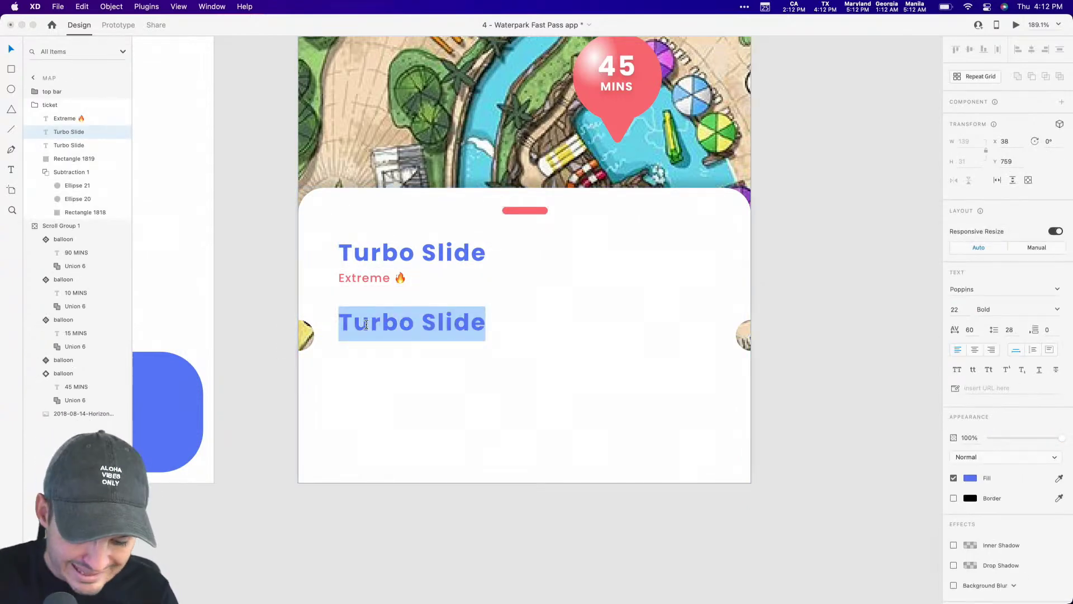
type("4.8")
key("Escape")
Reduce the 4.8 rating text to size 16 and place it at X 38, Y 768
key("super+shift+comma")
key("super+shift+comma")
key("super+shift+comma")
key("super+shift+comma")
key("super+shift+comma")
key("super+shift+comma")
left_click_drag(358, 323, 350, 336)
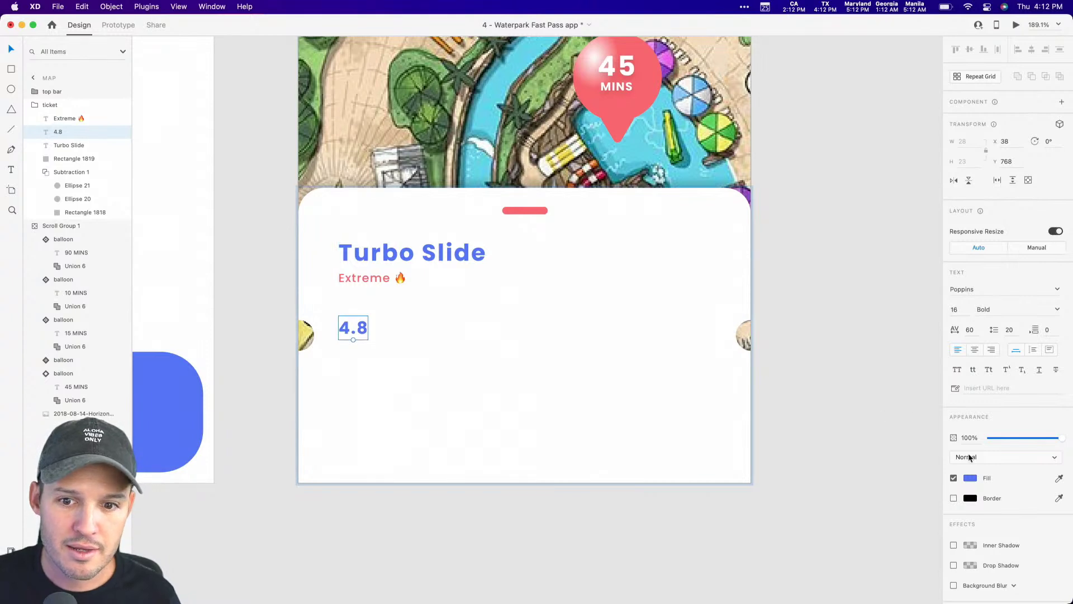
Draw a small polygon beside the 4.8 rating and set its corner count to 5
left_click(12, 110)
left_click_drag(383, 339, 410, 312)
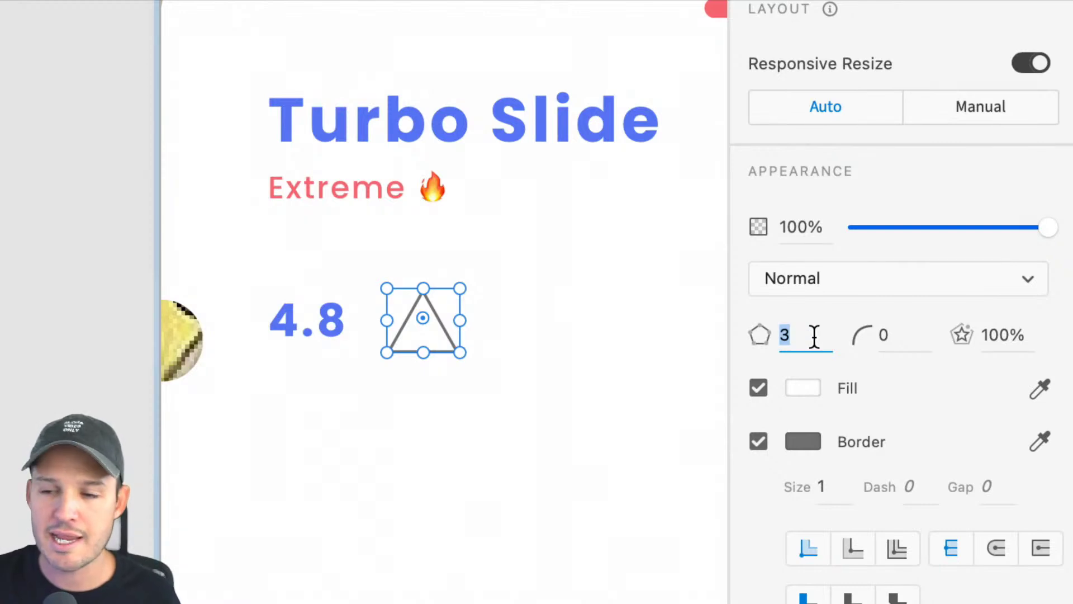
type("5")
key("Return")
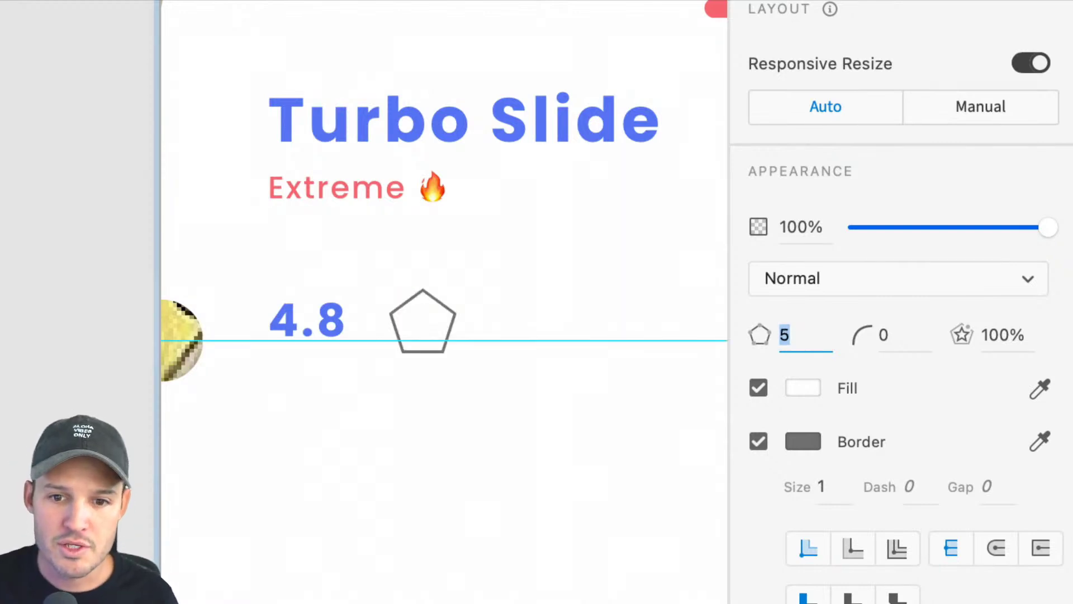
Try corner radii of 2, 5 and 3 on the pentagon, setting the radius to 0 after the trials
left_click(884, 335)
type("2")
key("Return")
type("5")
key("Return")
type("0")
key("Return")
type("3")
key("Return")
type("0")
key("Return")
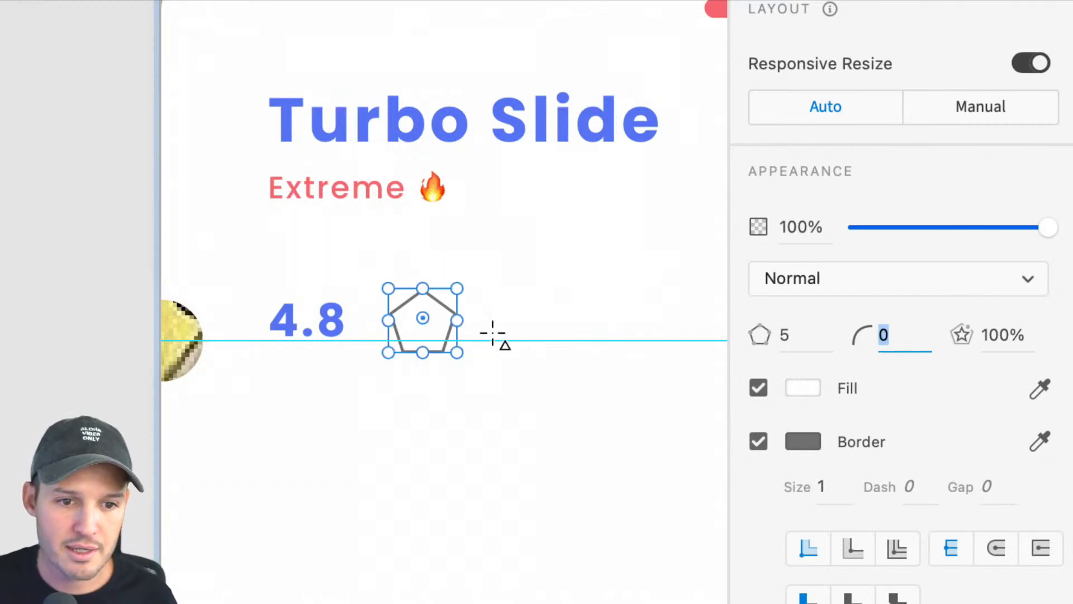
Turn the pentagon into a star with a 57% star ratio and a corner radius of 1
left_click_drag(421, 317, 447, 260)
left_click_drag(439, 300, 433, 310)
left_click(921, 342)
key("Up")
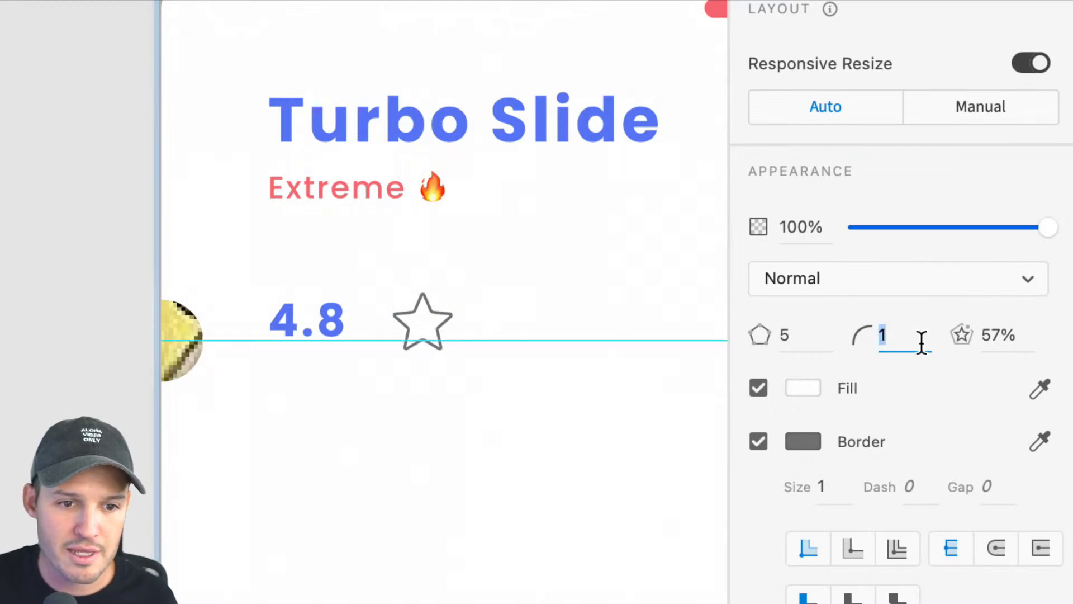
Remove the star's border and fill it with a bright yellow
left_click(758, 441)
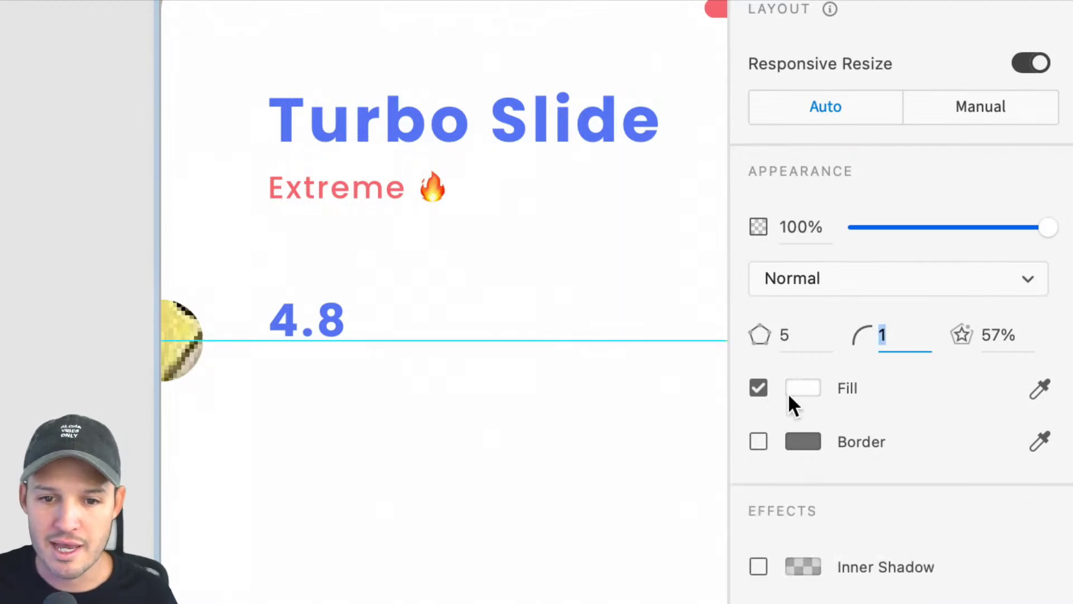
left_click(803, 388)
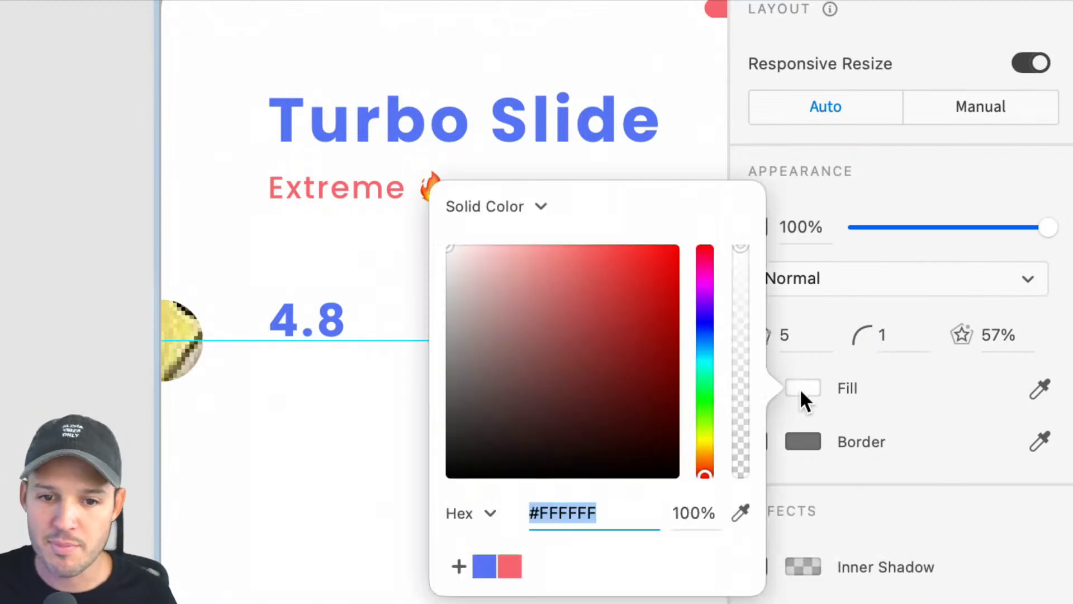
left_click(706, 439)
left_click_drag(569, 246, 583, 246)
left_click(486, 169)
key("Escape")
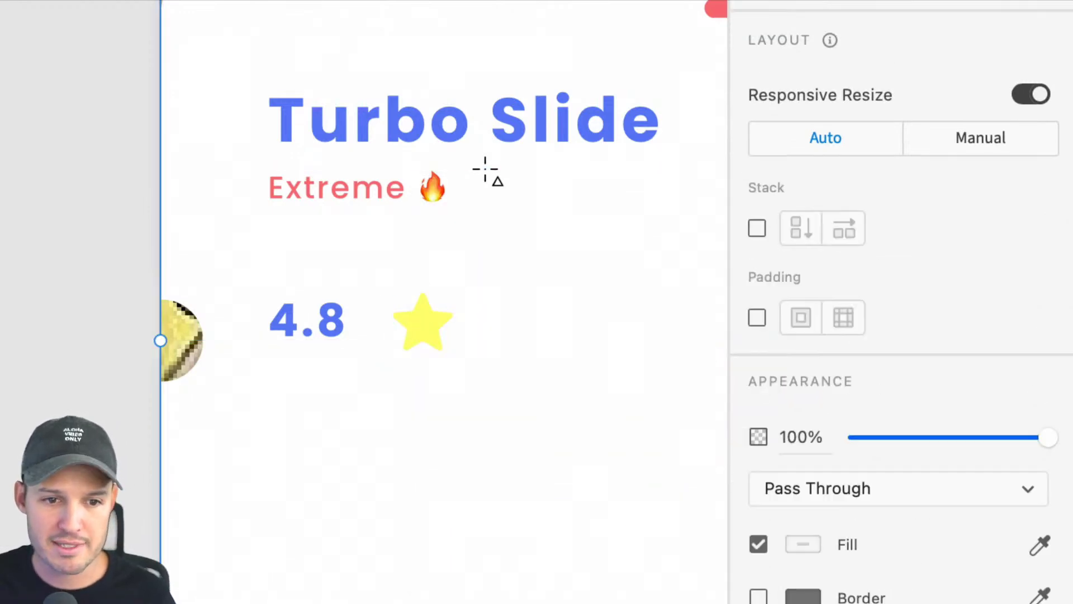
Change the star's fill to a warmer, golden yellow
key("Escape")
key("v")
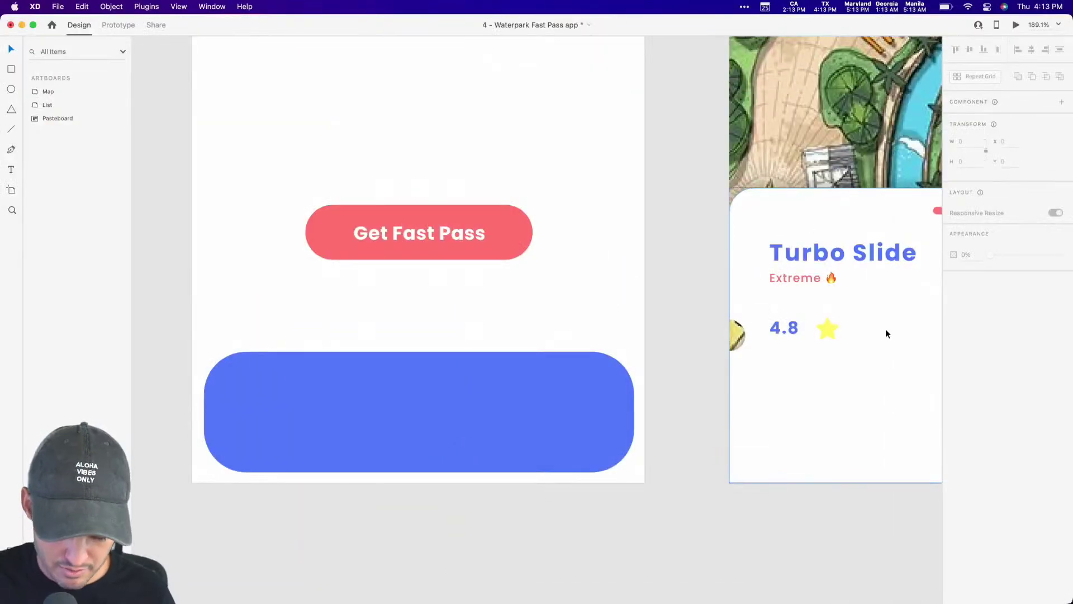
left_click_drag(850, 432, 584, 422)
left_click(564, 326)
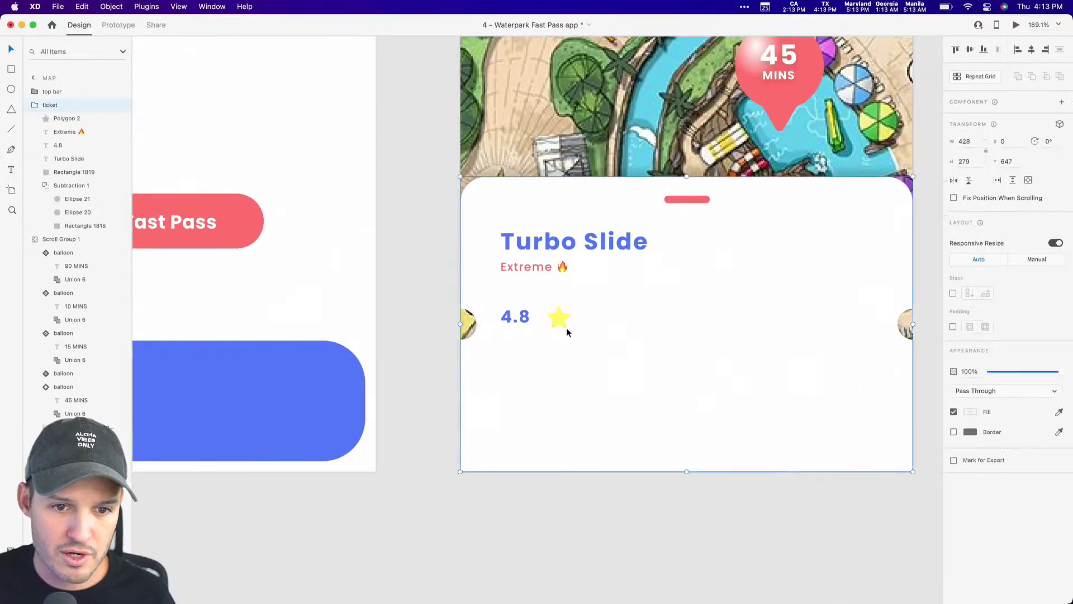
double_click(563, 323)
left_click_drag(566, 323, 568, 326)
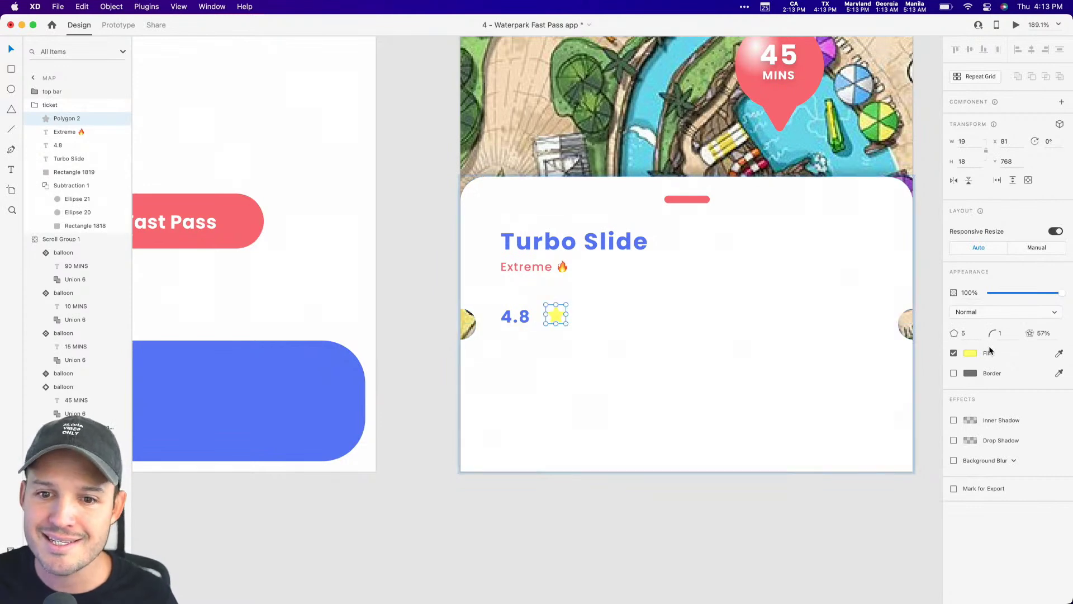
left_click(970, 353)
left_click_drag(932, 376, 933, 377)
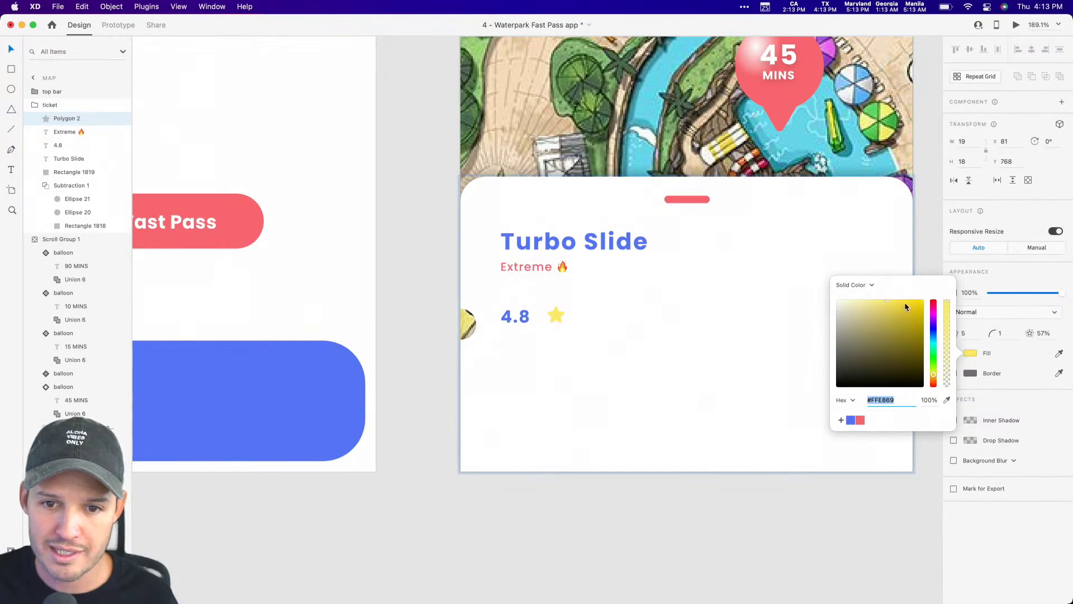
double_click(636, 330)
left_click_drag(777, 564, 636, 545)
left_click(636, 545)
Repeat the star into a closely spaced row of five beside the 4.8 rating, using Repeat Grid
double_click(397, 301)
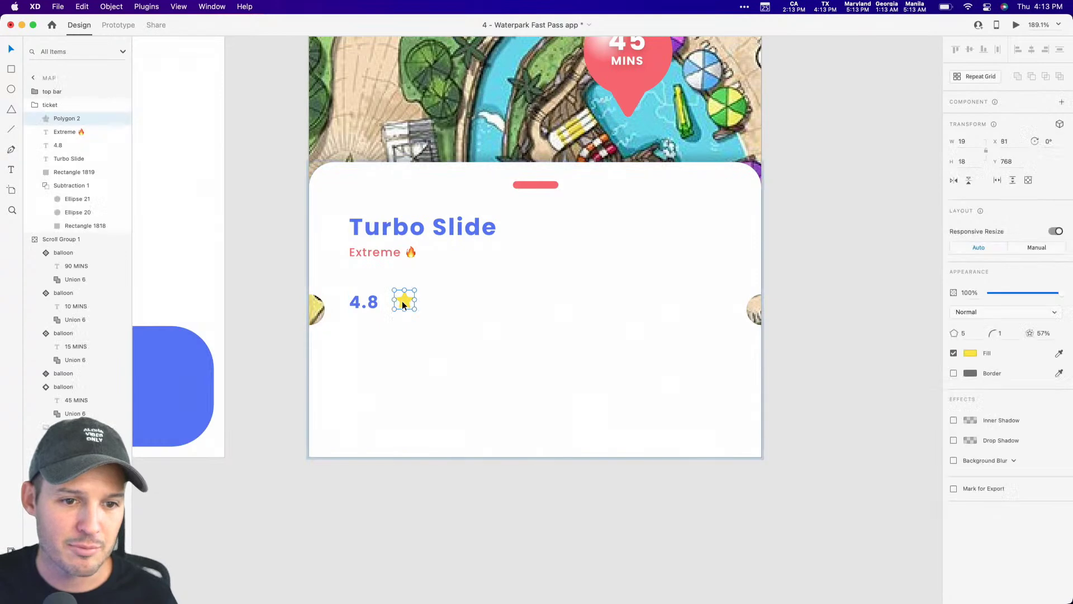
left_click_drag(392, 303, 579, 301)
key("super+r")
left_click_drag(511, 307, 457, 308)
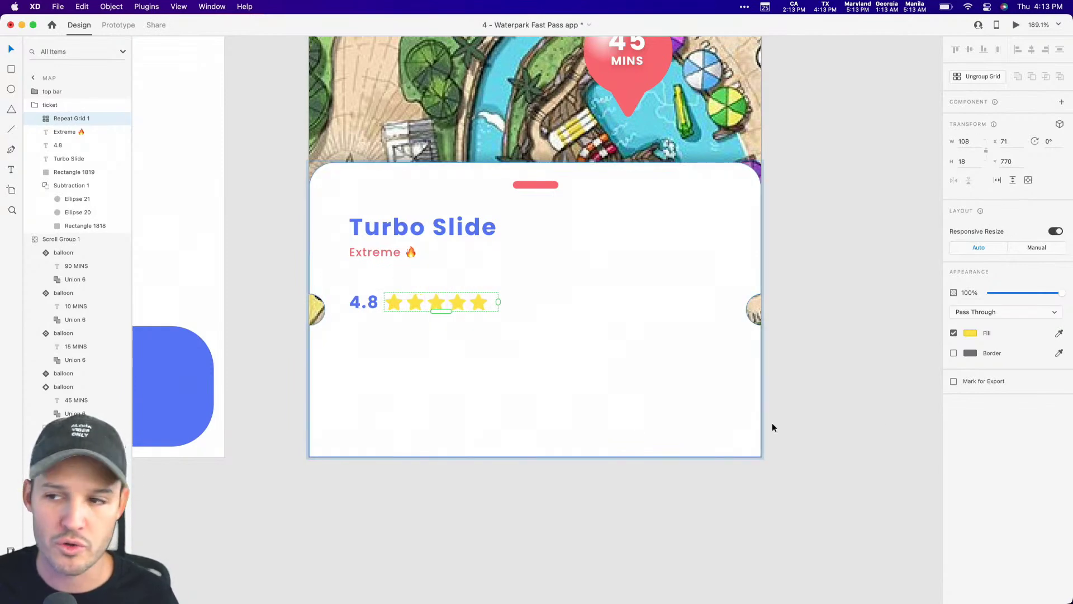
Trim the star repeat grid to a width of 100 so it ends just past the fifth star
left_click(822, 329)
key("z")
left_click_drag(311, 258, 654, 400)
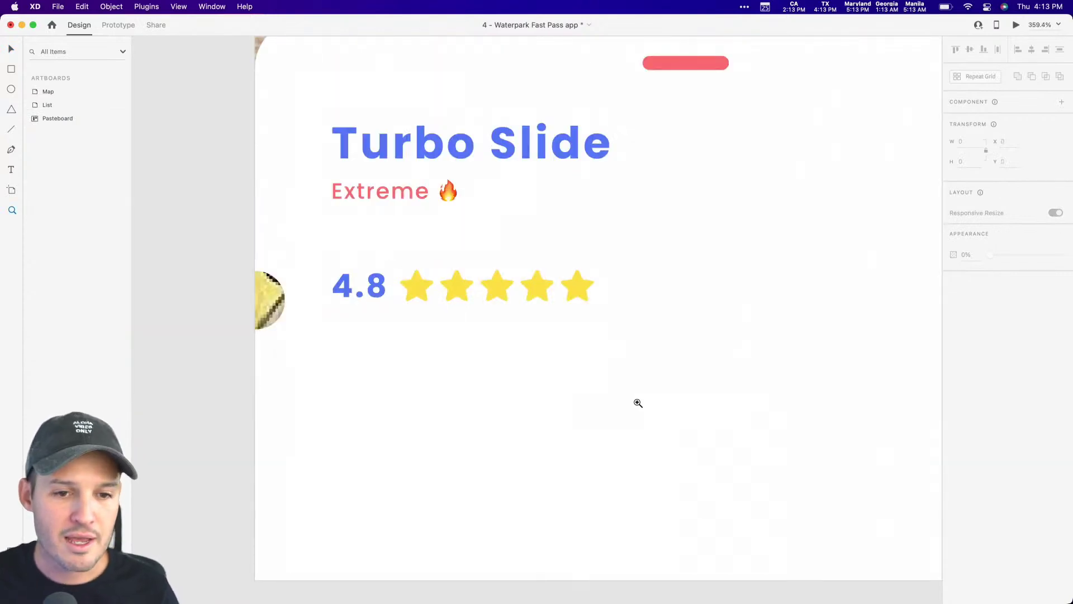
key("v")
left_click(571, 296)
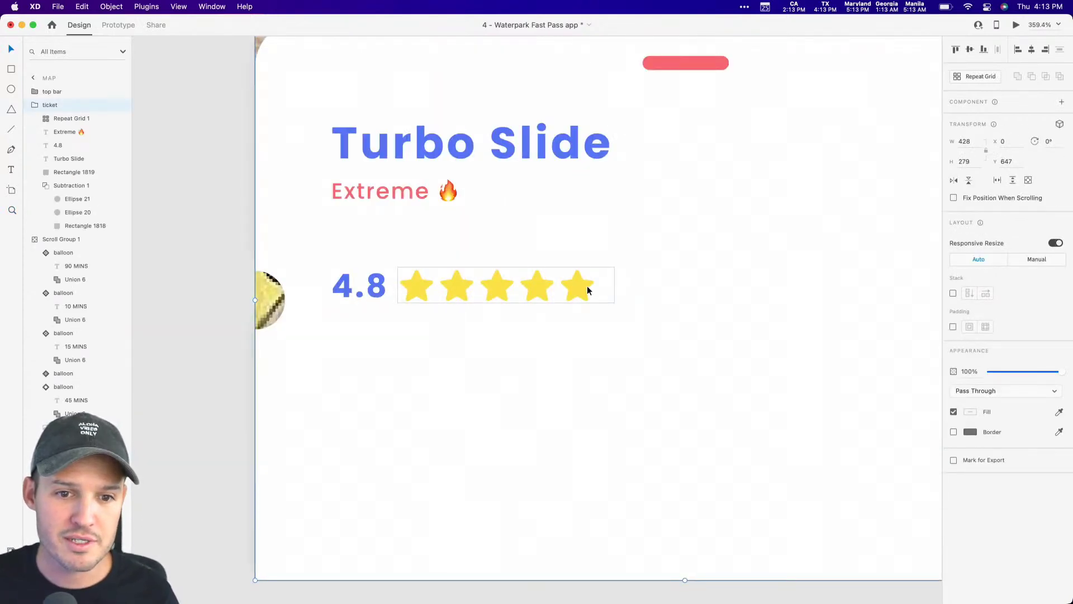
mouse_move(614, 286)
left_mouse_down()
mouse_move(574, 285)
mouse_move(598, 287)
left_mouse_up()
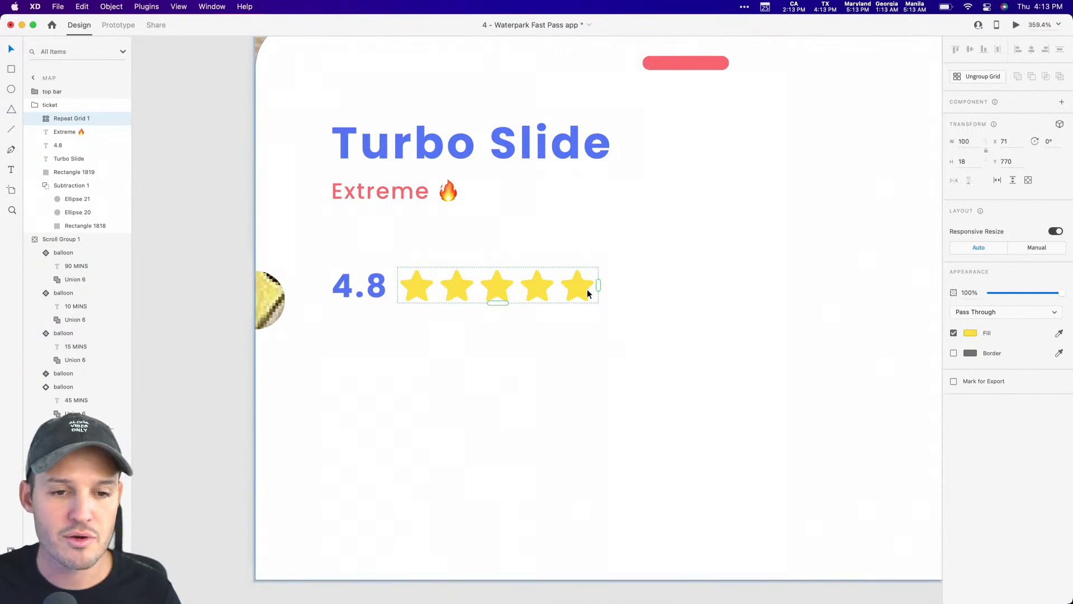
Duplicate the star row just below itself and lower the upper row's opacity to about 26%
key("super+d")
left_click_drag(535, 303, 535, 334)
left_click(537, 286)
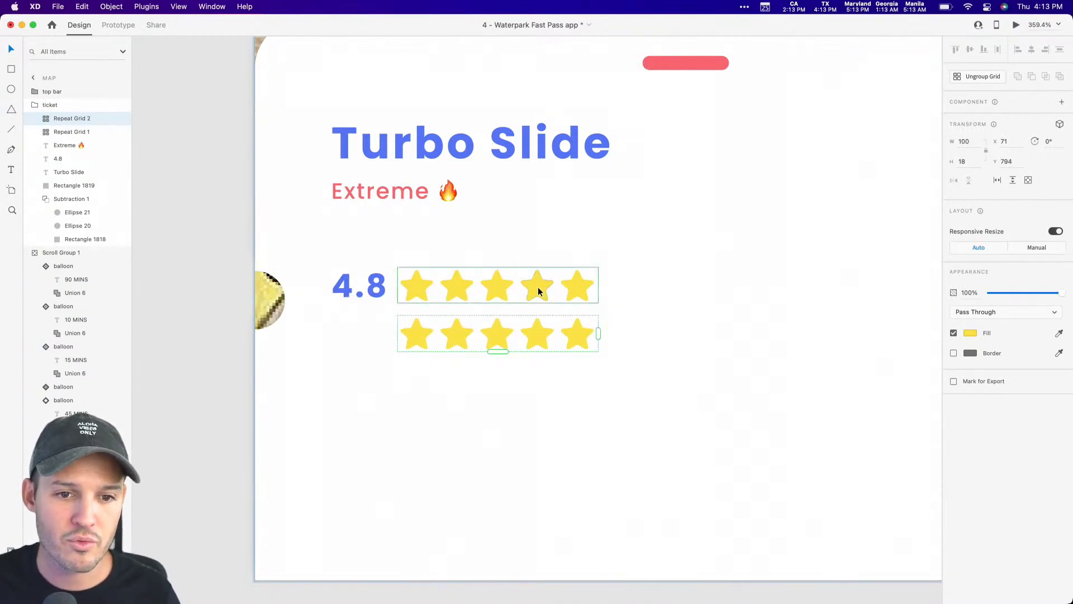
left_click_drag(1011, 295, 1005, 292)
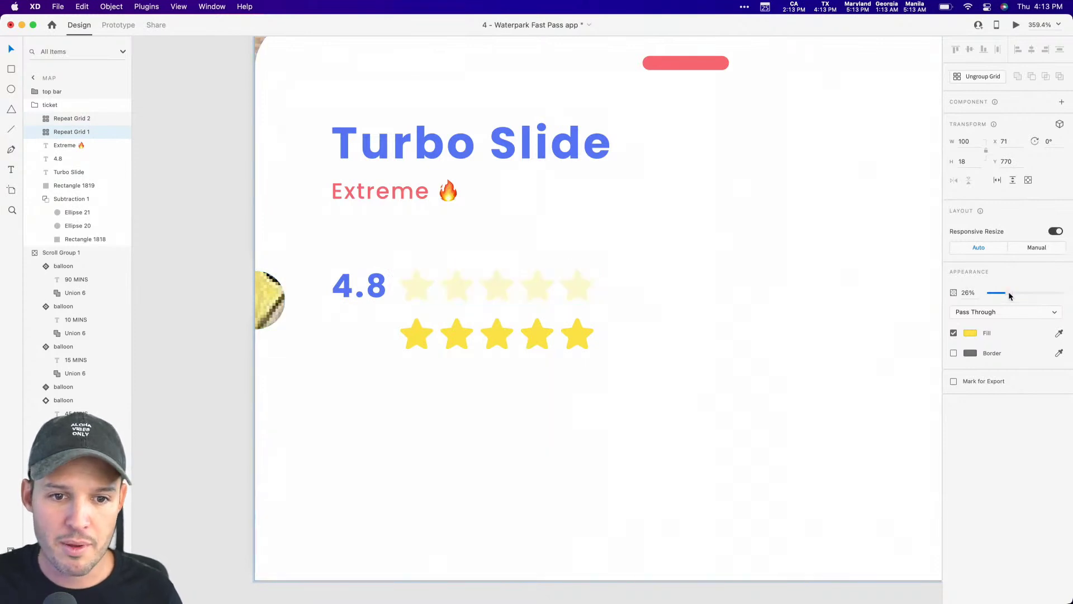
Cut the full-opacity star row off midway through its fifth star and lay it exactly over the faded row
left_click(567, 337)
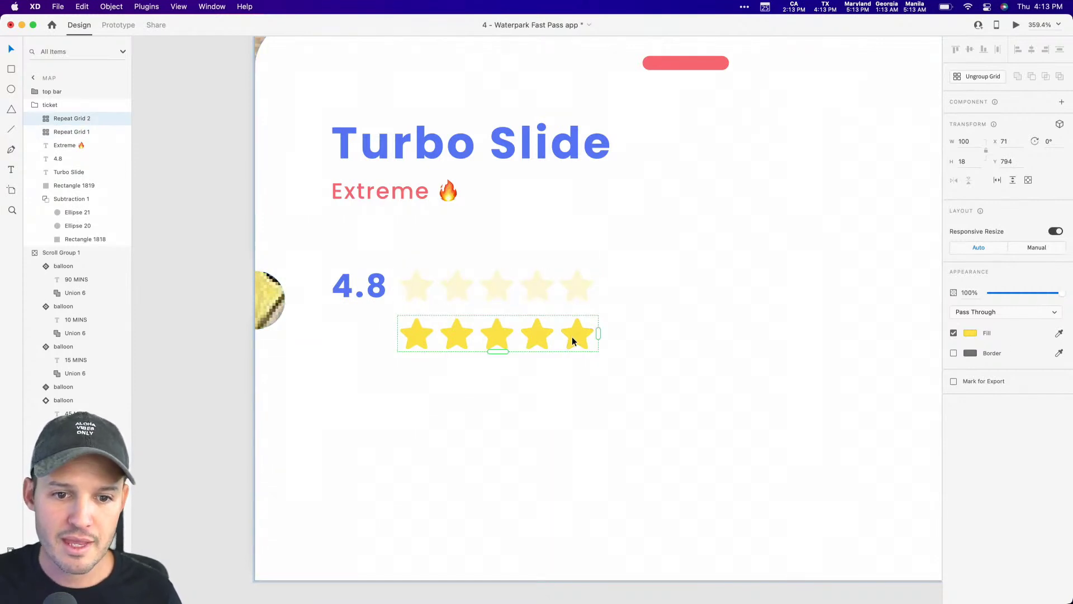
left_click_drag(597, 333, 538, 283)
left_click(568, 340)
left_click(559, 322)
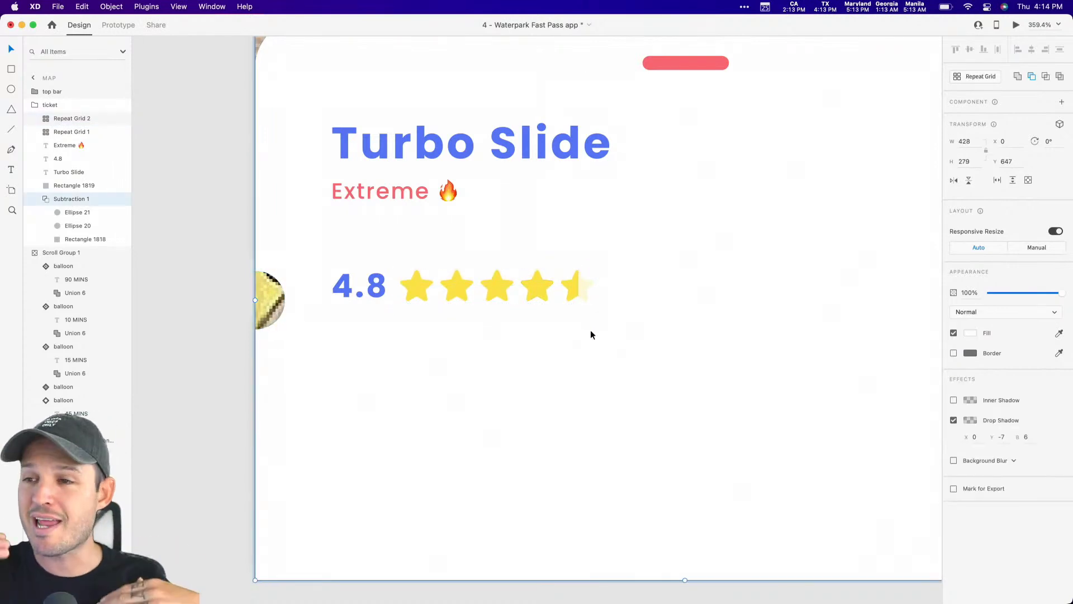
Group the 4.8 rating text with both overlapping star rows
left_click(571, 297)
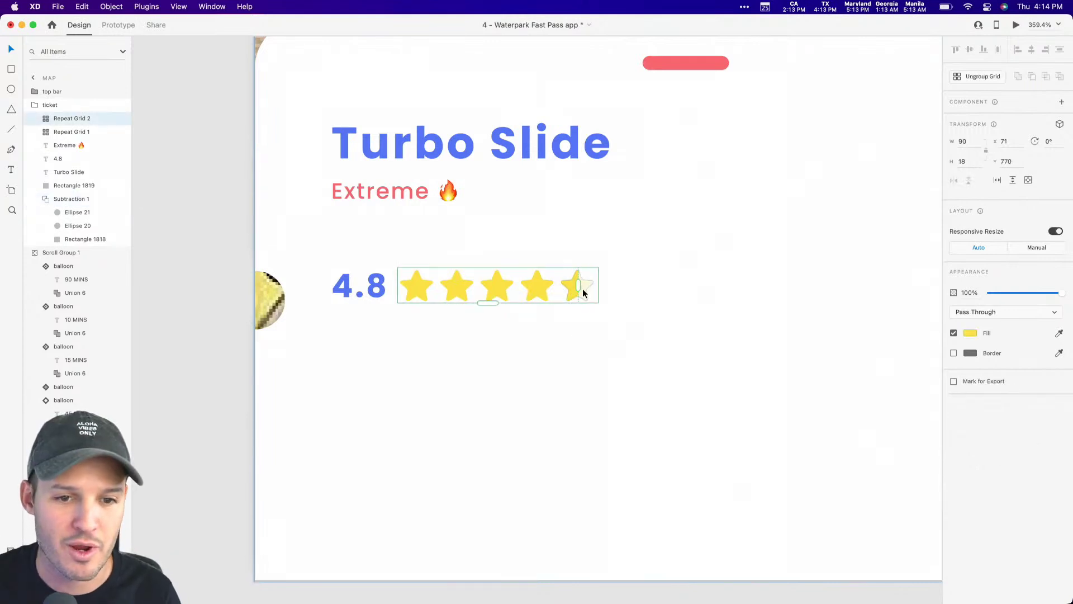
left_click(568, 290, "shift")
left_click(376, 288, "shift")
key("super+g")
Group the Turbo Slide title with the Extreme label, and move the rating group slightly up to Y 763
left_click(396, 195)
left_click(403, 157, "shift")
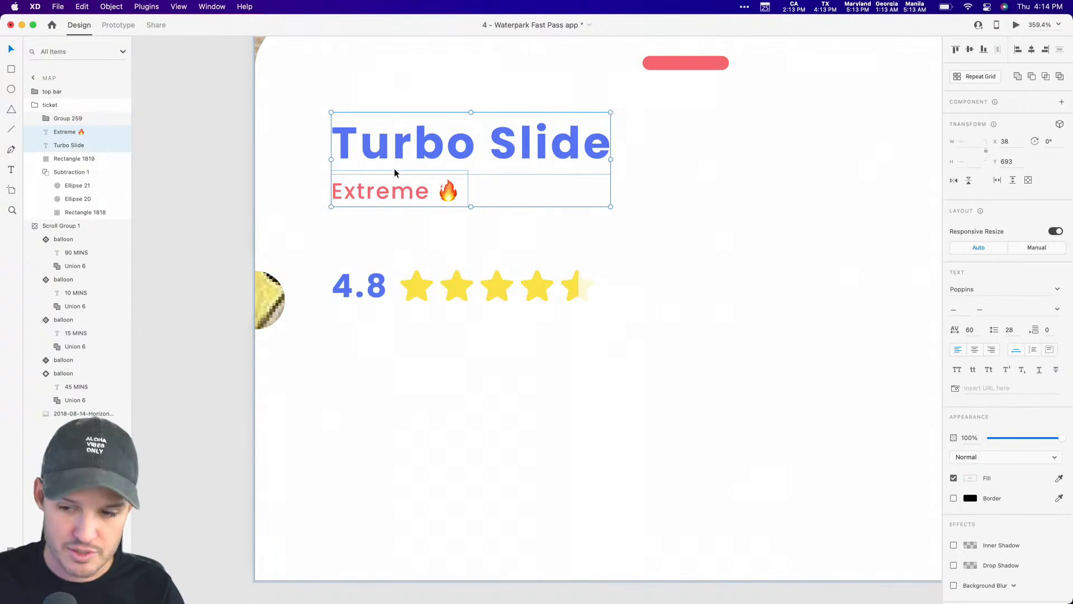
key("super+g")
left_click(451, 317)
left_click_drag(450, 291, 448, 284)
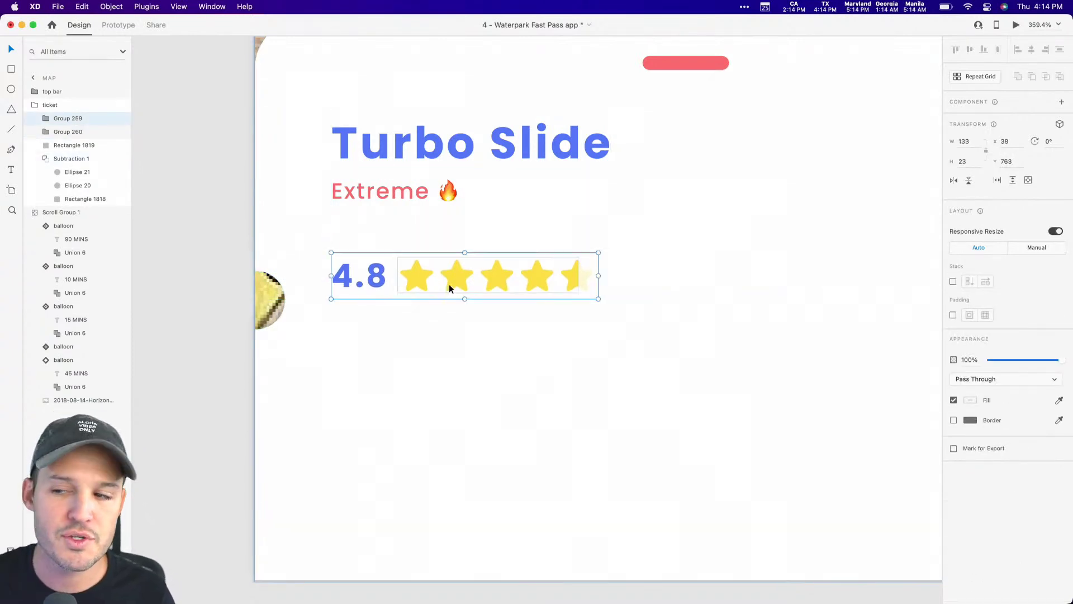
Draw a rectangle about 189 by 195 beside the ride details, with a corner radius of 10, no border and a black fill
scroll(491, 330, "right", 5)
scroll(394, 344, "left", 2)
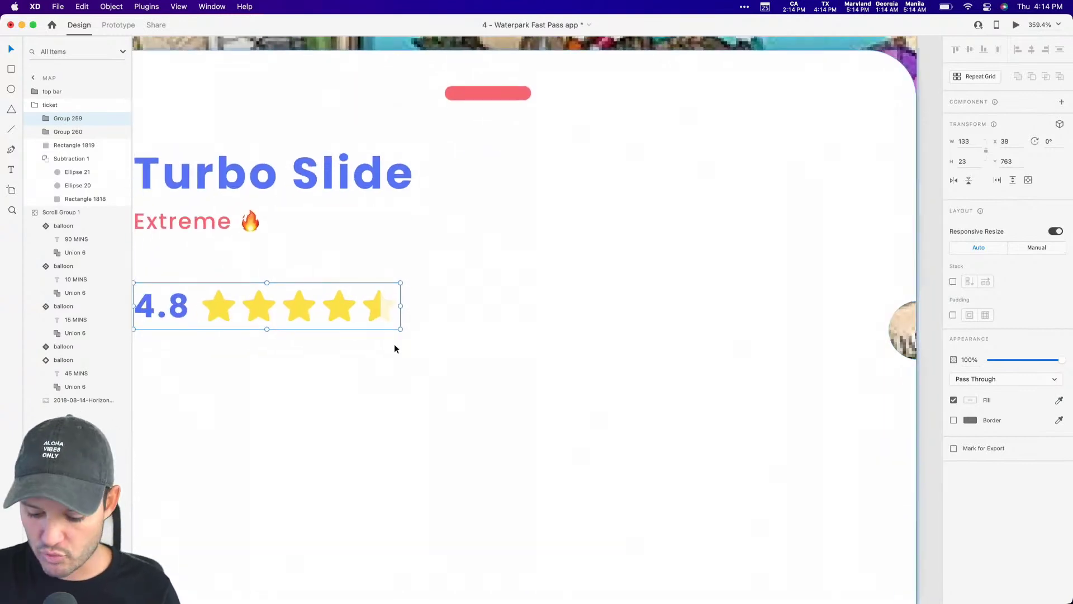
key("super+minus")
mouse_move(484, 180)
left_mouse_down()
mouse_move(755, 441)
mouse_move(806, 525)
mouse_move(801, 505)
left_mouse_up()
left_click_drag(791, 189, 785, 199)
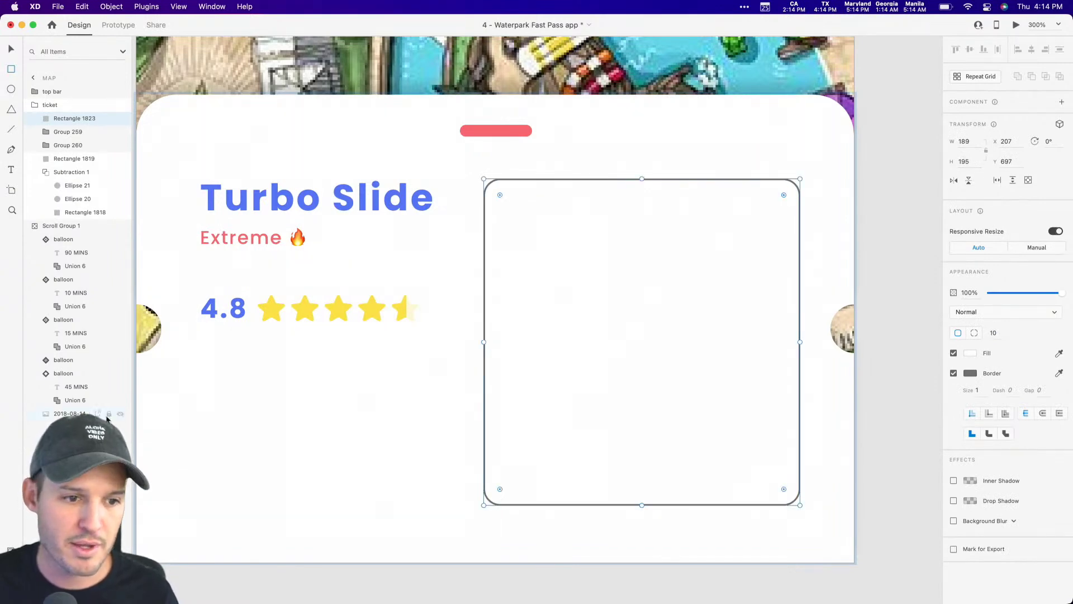
left_click(953, 373)
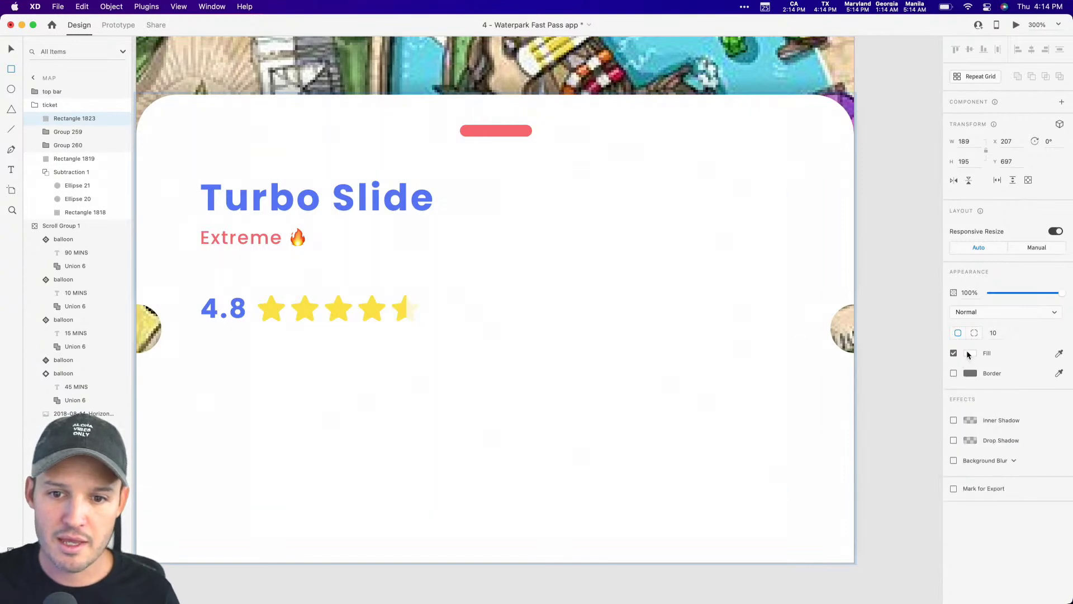
left_click(970, 354)
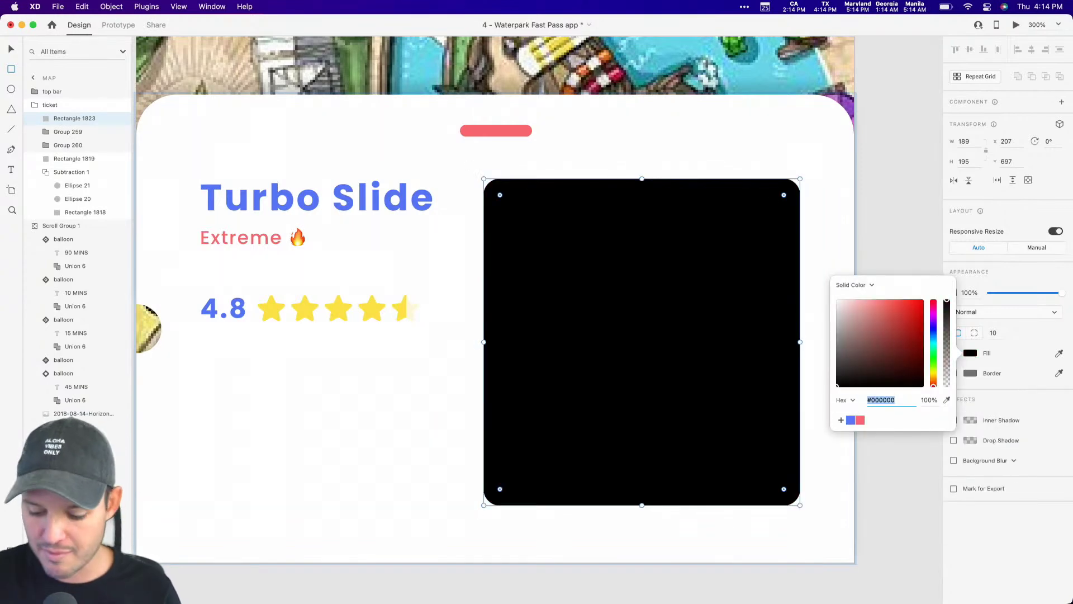
Search the PhotoSplash 2 plugin for "water slide" photos
left_click(11, 591)
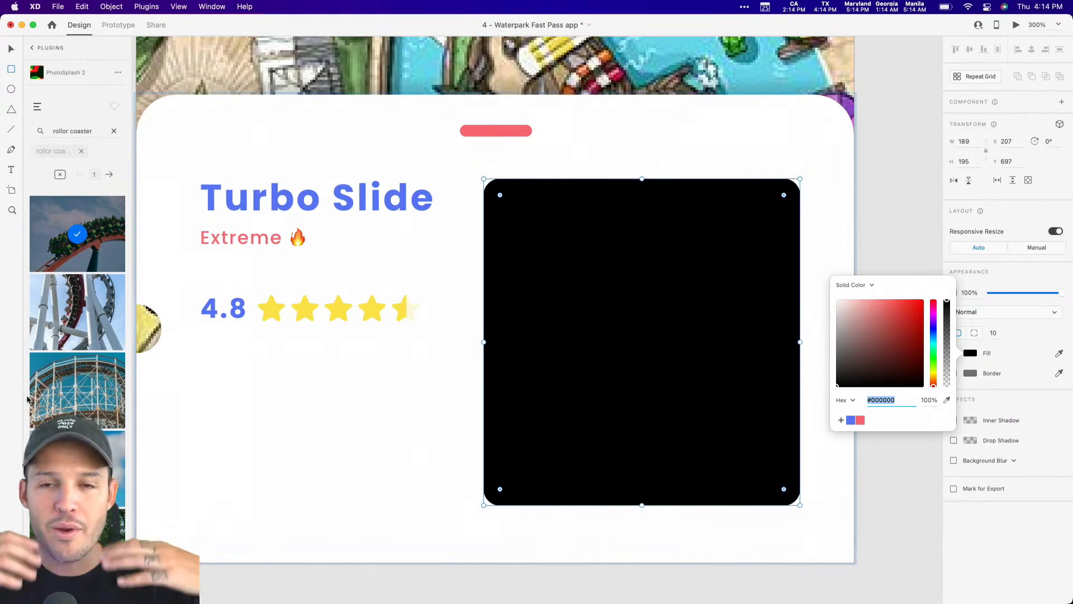
mouse_move(30, 400)
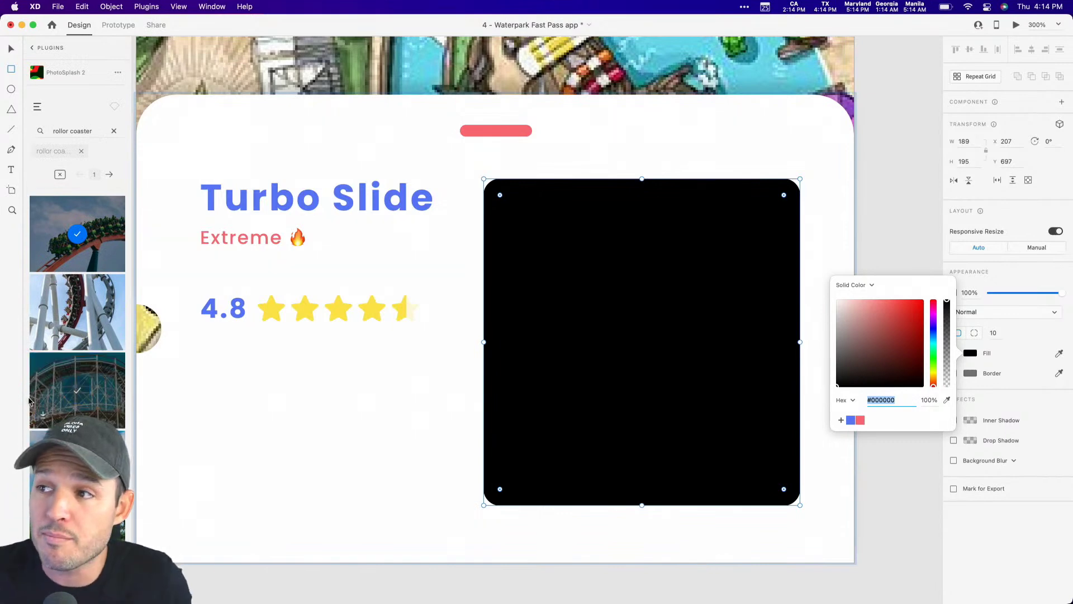
triple_click(77, 137)
type("water slide")
key("Return")
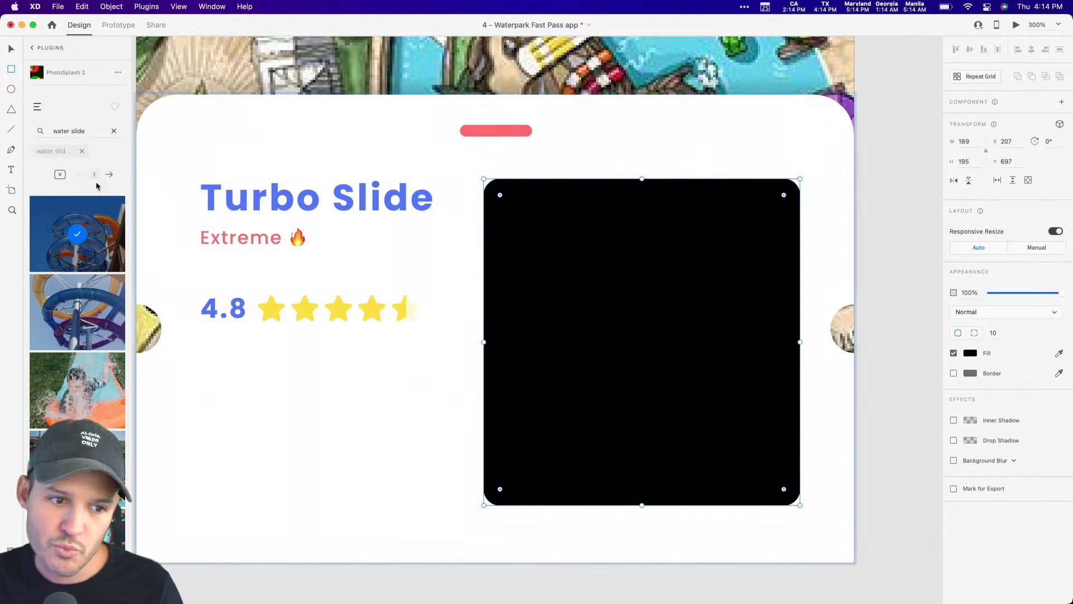
Fill the black rectangle with the photo of the looping green water slide from the PhotoSplash results
scroll(78, 304, "down", 5)
scroll(78, 304, "down", 3)
scroll(84, 313, "down", 3)
scroll(88, 322, "down", 10)
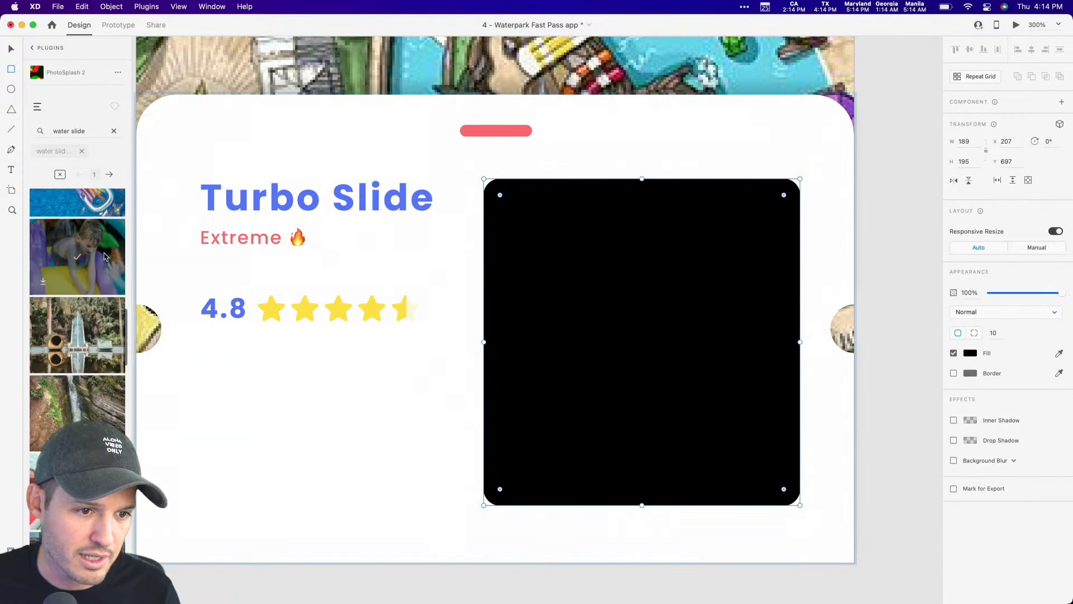
scroll(100, 255, "down", 9)
scroll(98, 230, "down", 10)
scroll(92, 266, "down", 5)
left_click(79, 354)
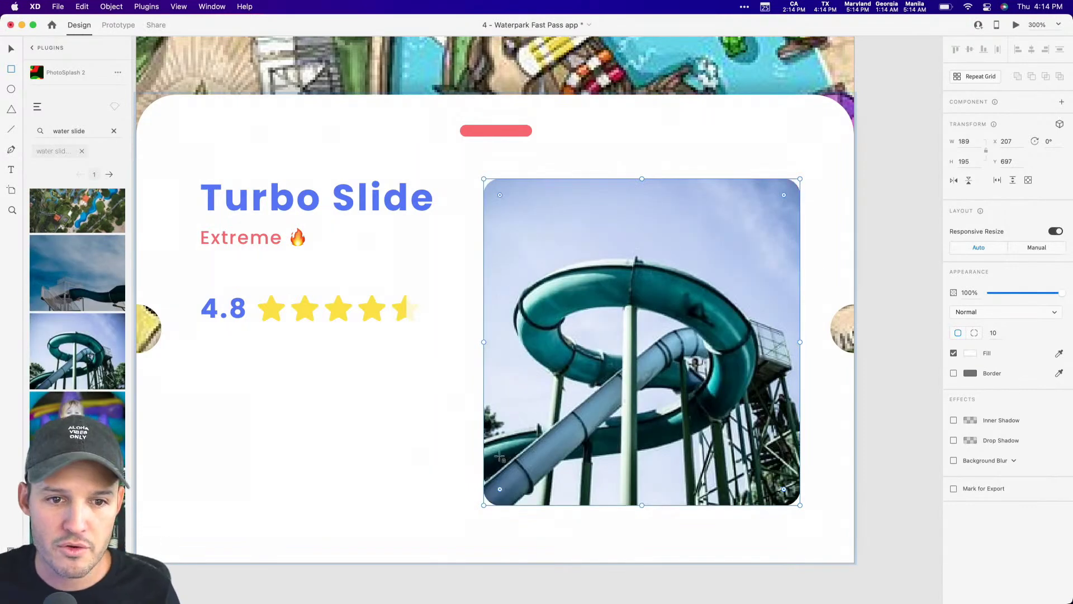
Add a drop shadow to the slide photo and resize it to about 177 by 153
left_click(954, 441)
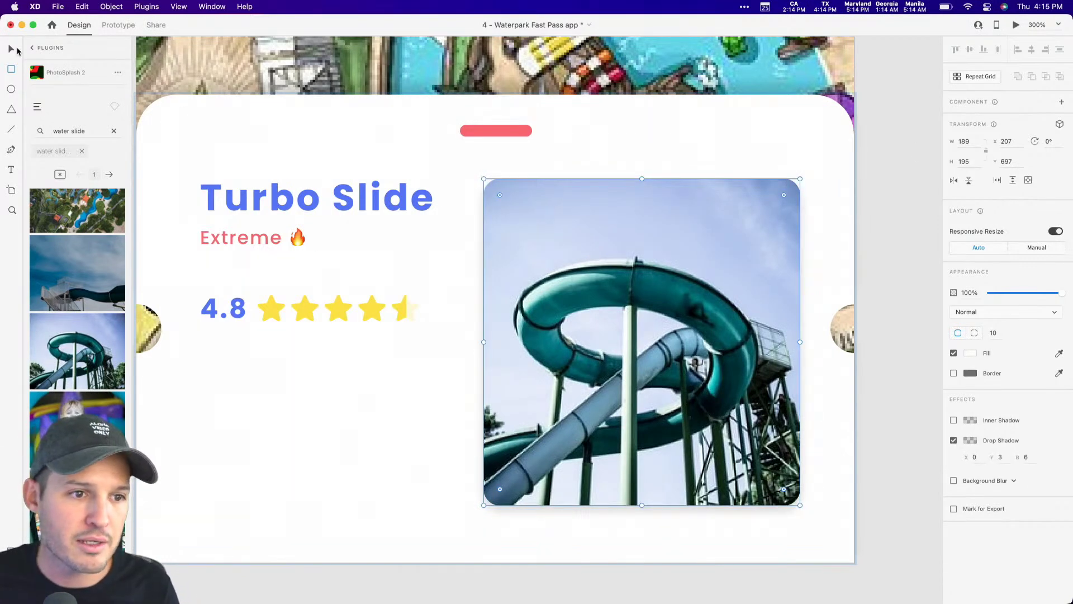
key("super+y")
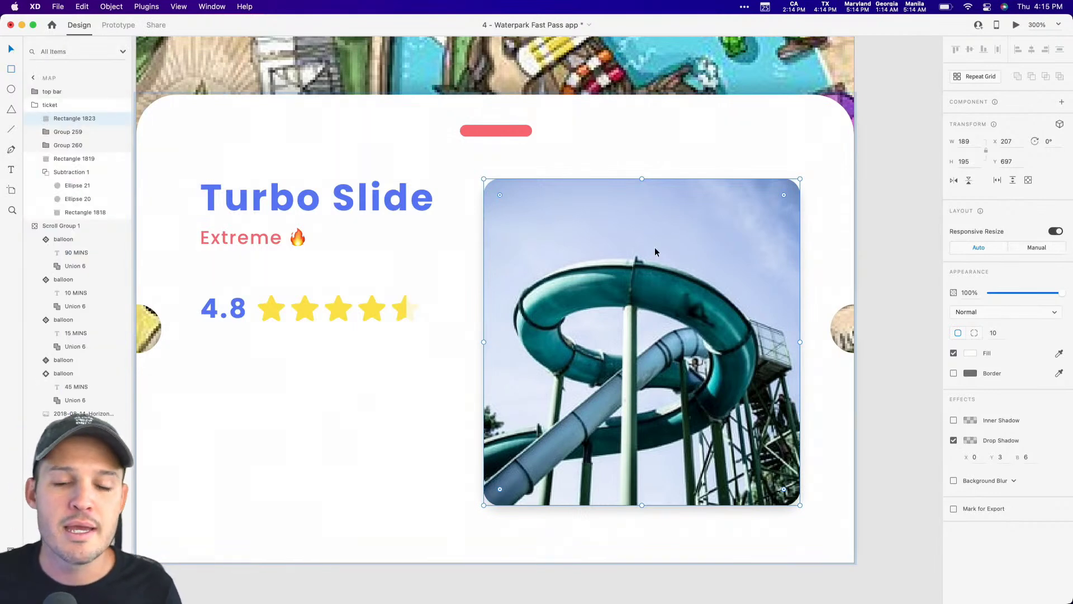
left_click_drag(643, 178, 644, 183)
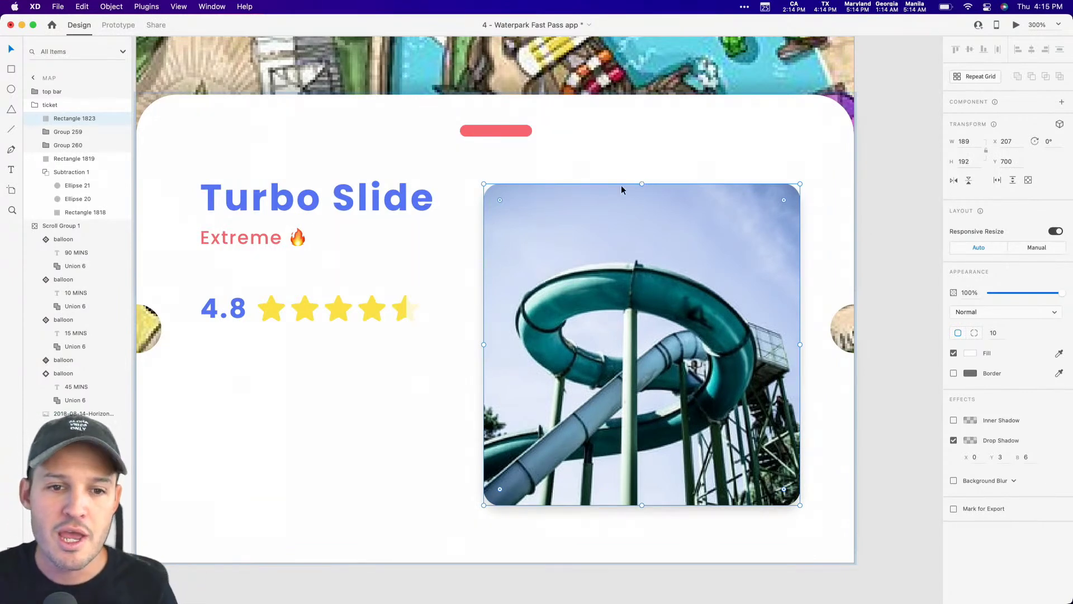
left_click_drag(484, 183, 503, 171)
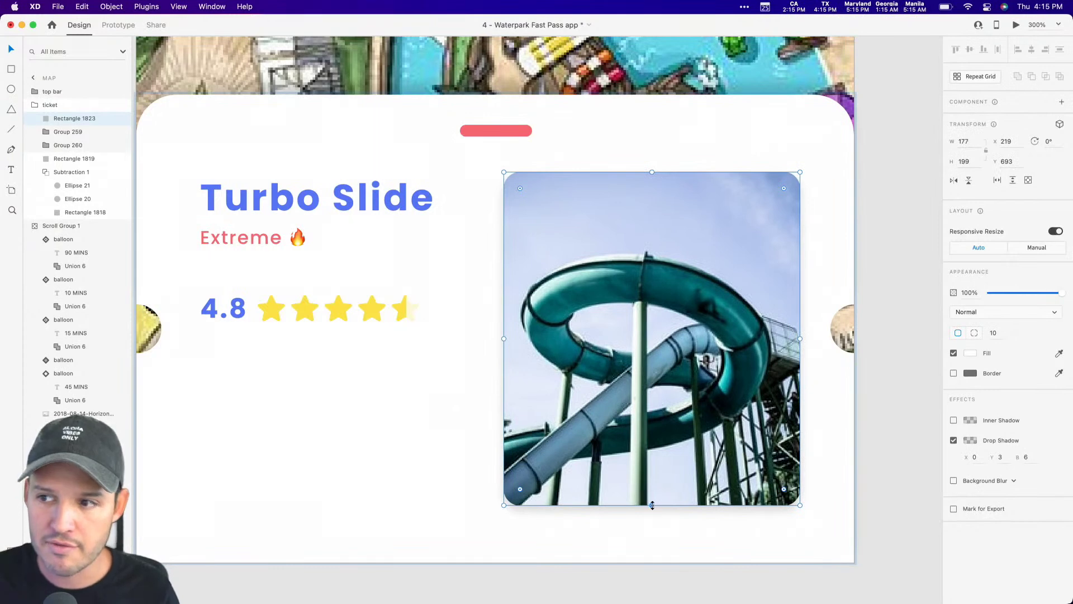
left_click_drag(652, 506, 651, 428)
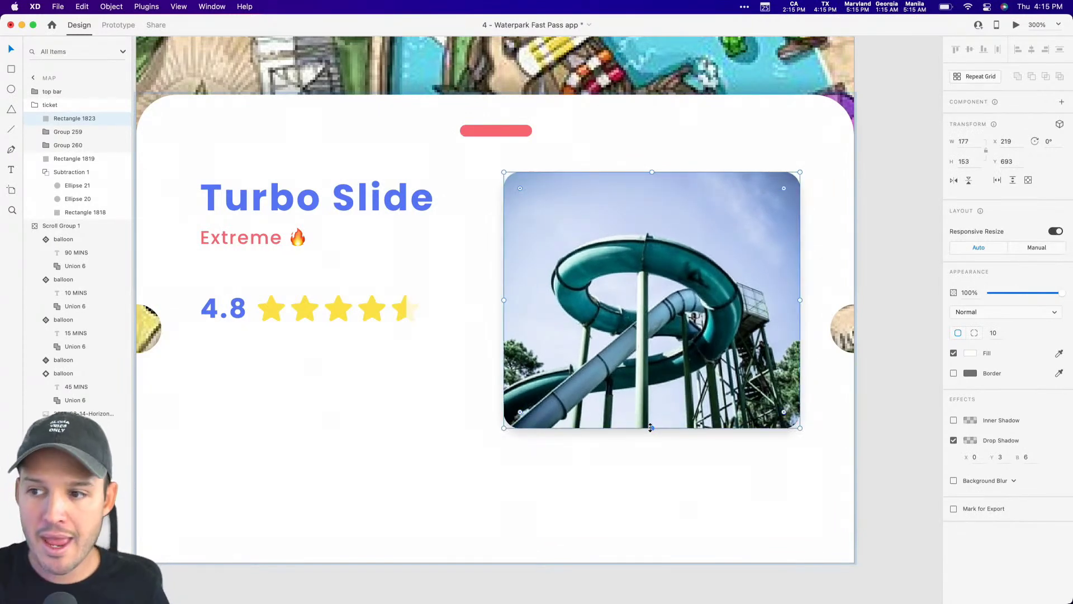
left_click(254, 465)
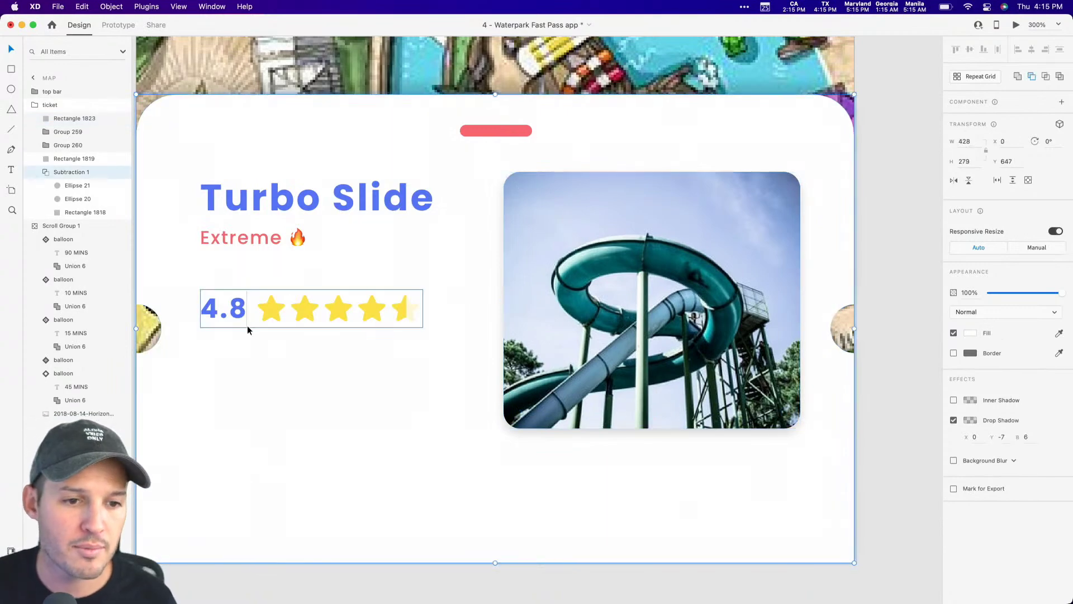
Copy the clock and compass icons from the List artboard onto the ticket panel of the Map artboard
left_click_drag(256, 345, 405, 360)
key("super+minus")
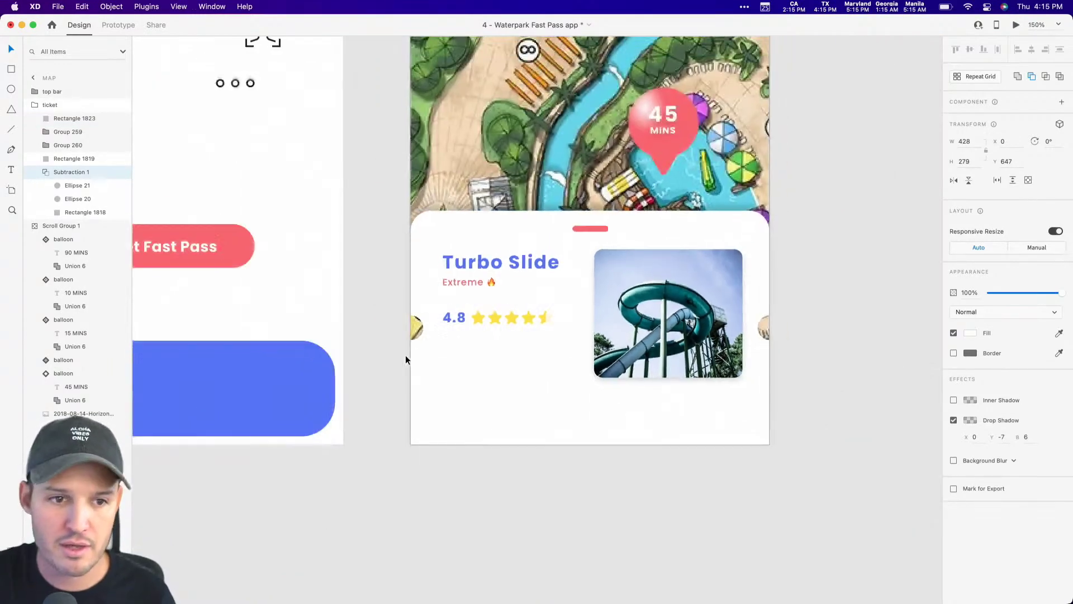
left_click_drag(340, 213, 542, 473)
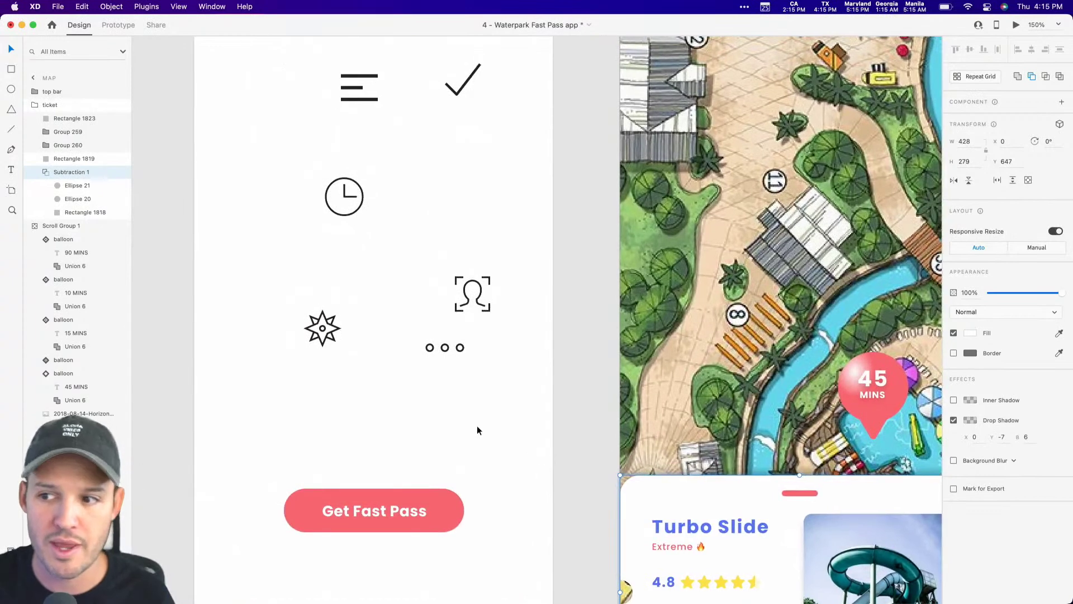
left_click(351, 195)
left_click(323, 330, "shift")
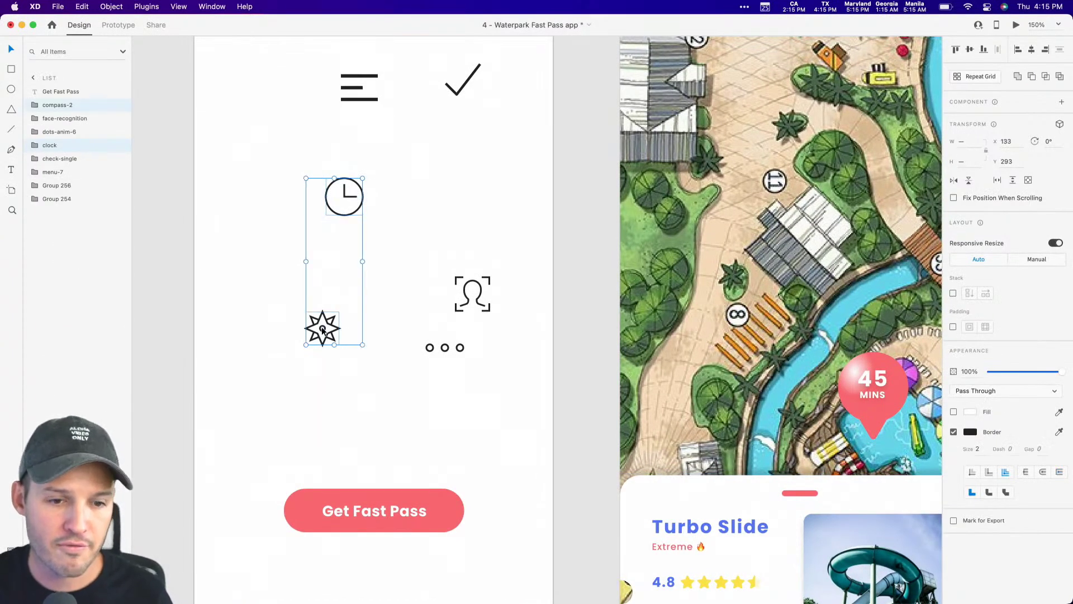
left_click(587, 451)
left_click_drag(536, 419, 303, 104)
key("z")
left_click_drag(374, 409, 771, 167)
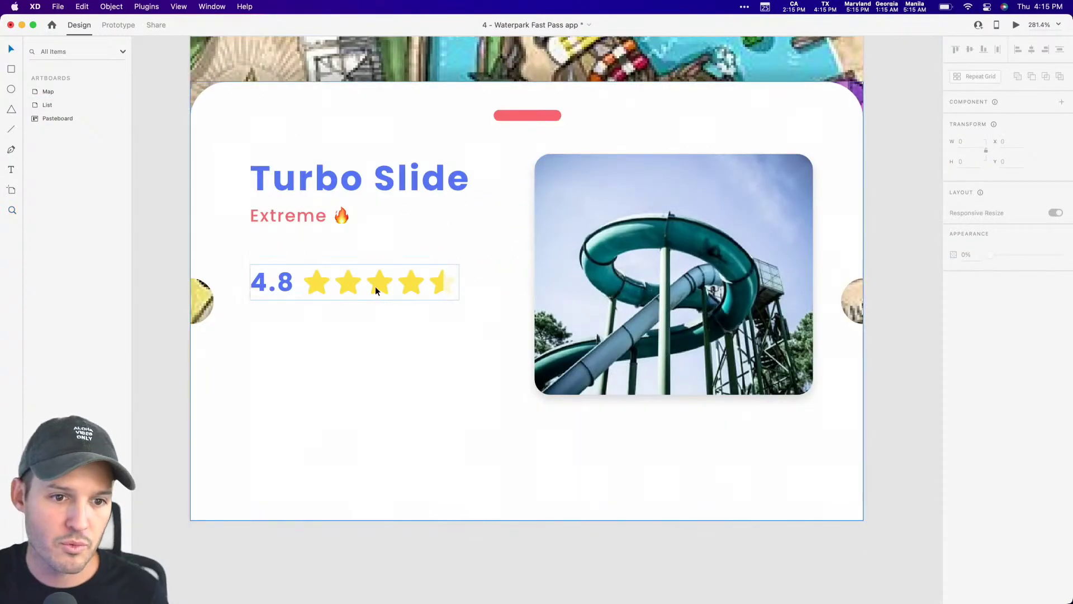
left_click(375, 287)
key("super+v")
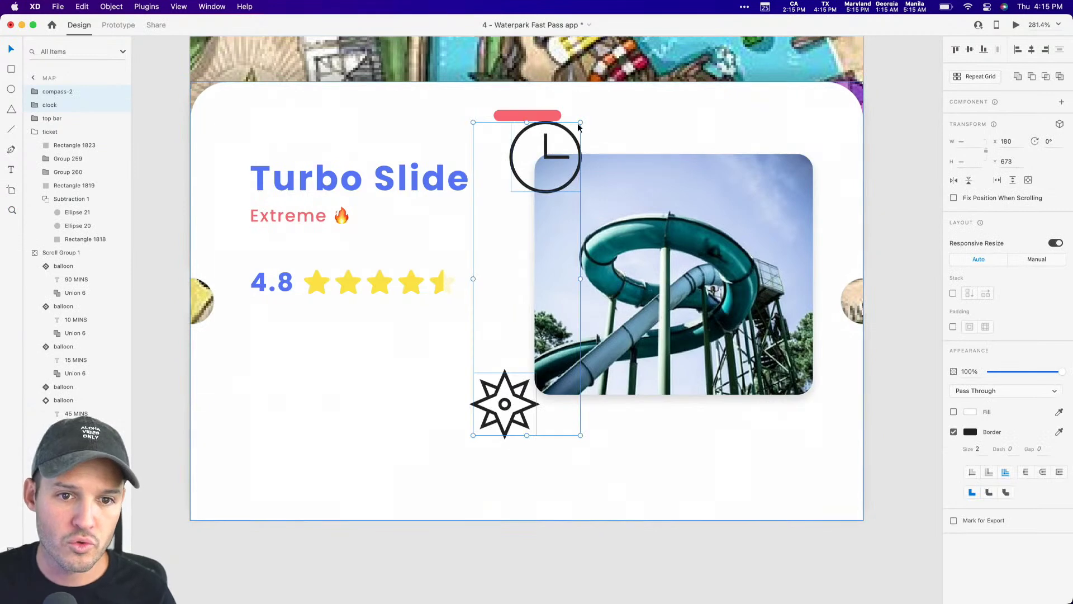
Place the compass and clock icons side by side in the empty area below the star rating
left_click_drag(580, 122, 523, 250)
key("super+z")
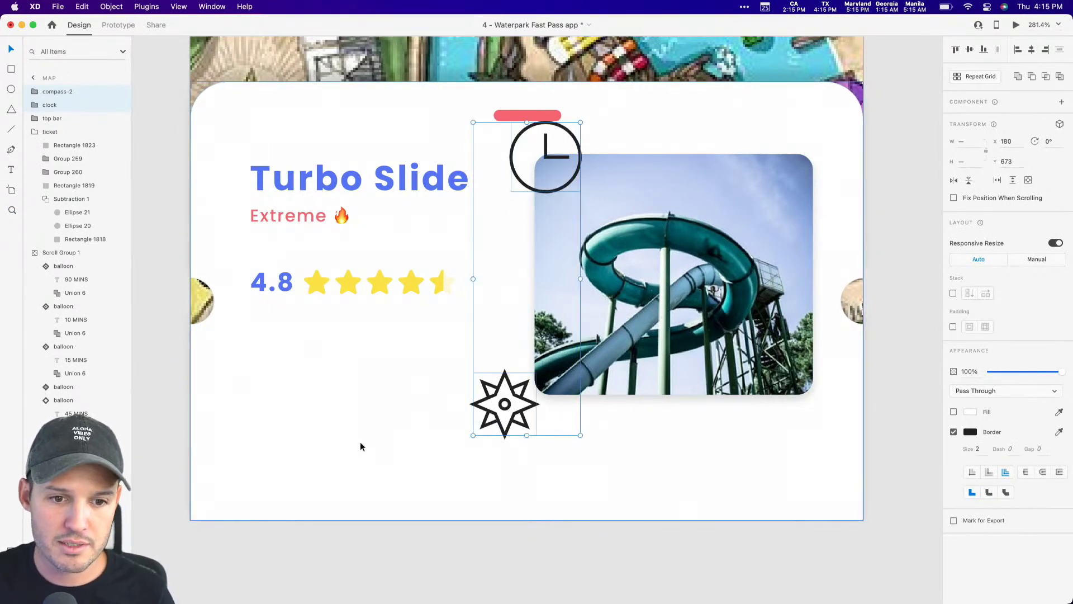
left_click(358, 441)
left_click_drag(509, 428, 358, 391)
key("super+z")
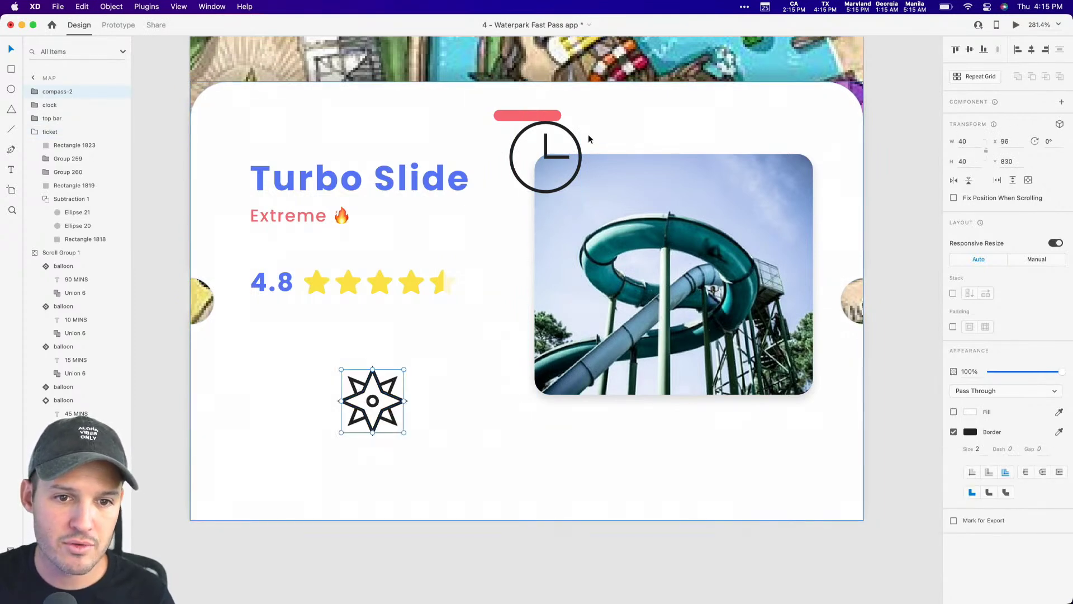
left_click_drag(534, 185, 456, 401)
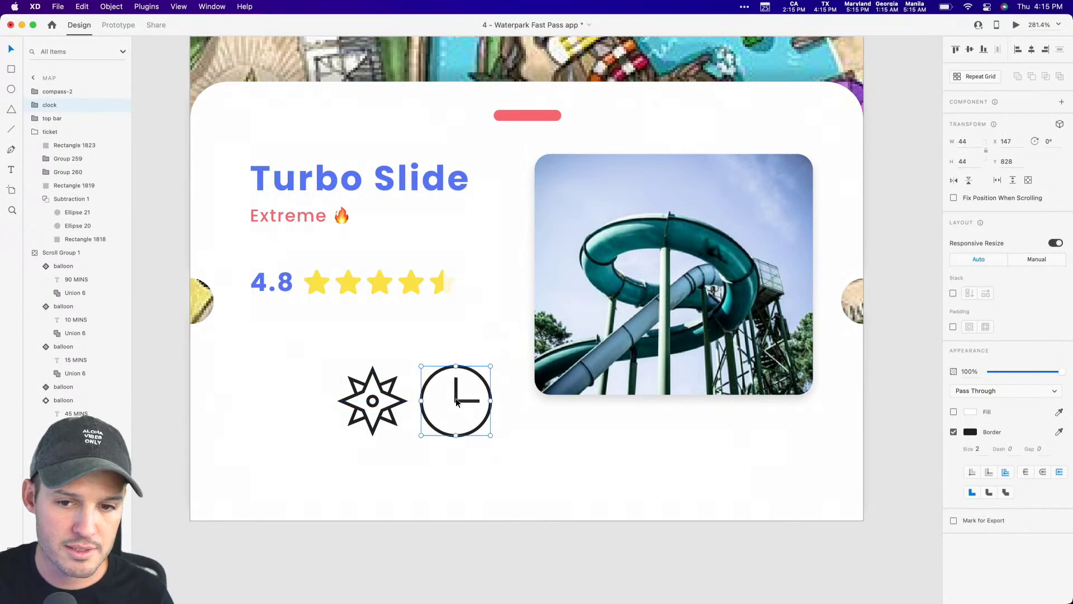
Outline the strokes of the compass and clock icons and scale both down together to about 17 px wide
left_click(385, 401, "shift")
left_click(111, 6)
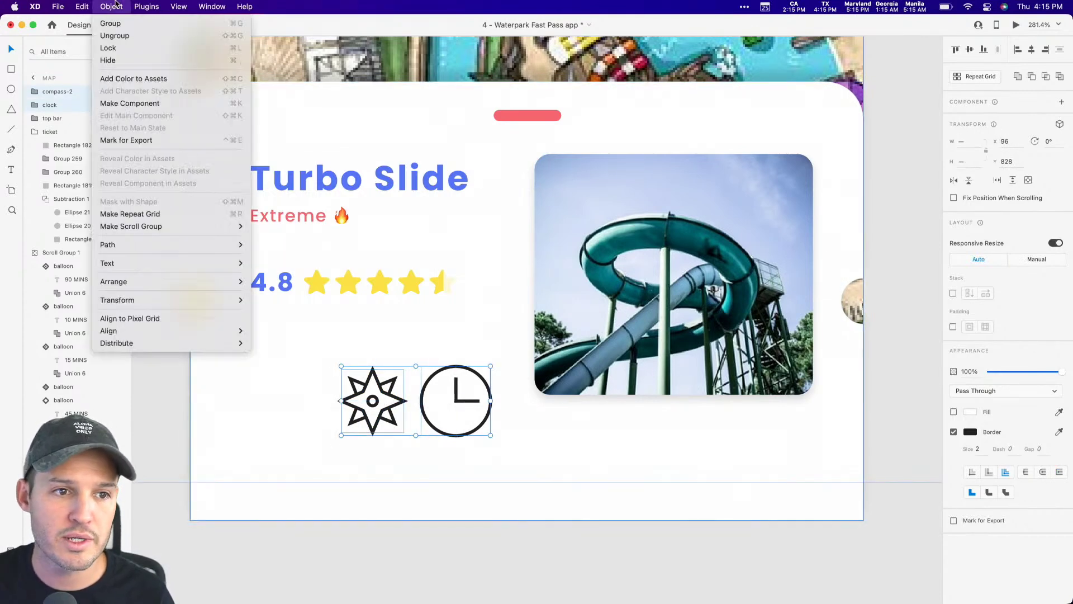
mouse_move(137, 244)
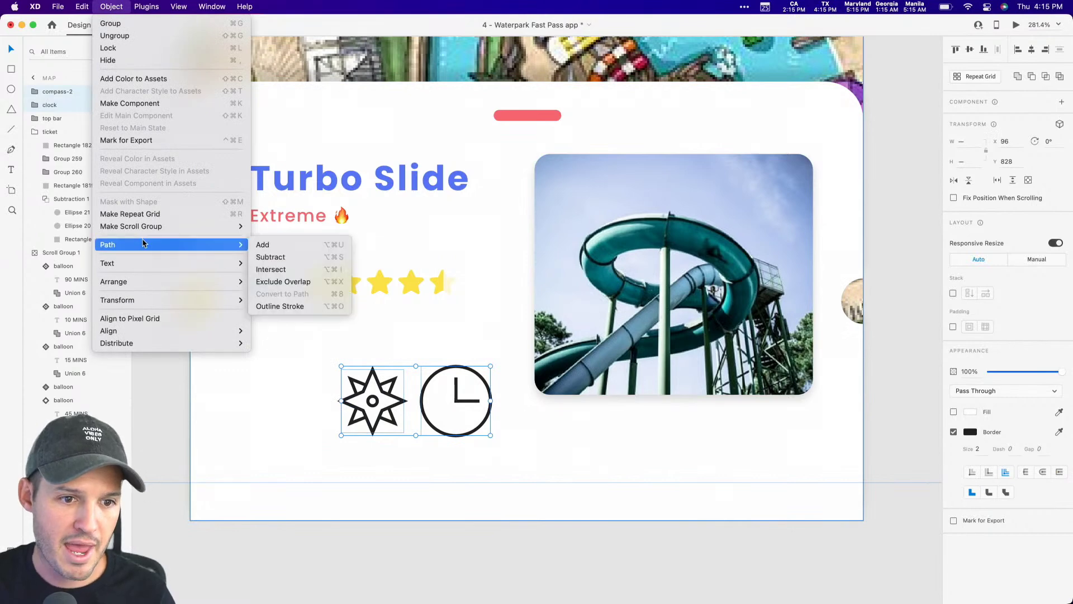
left_click(301, 306)
left_click_drag(492, 436, 413, 392)
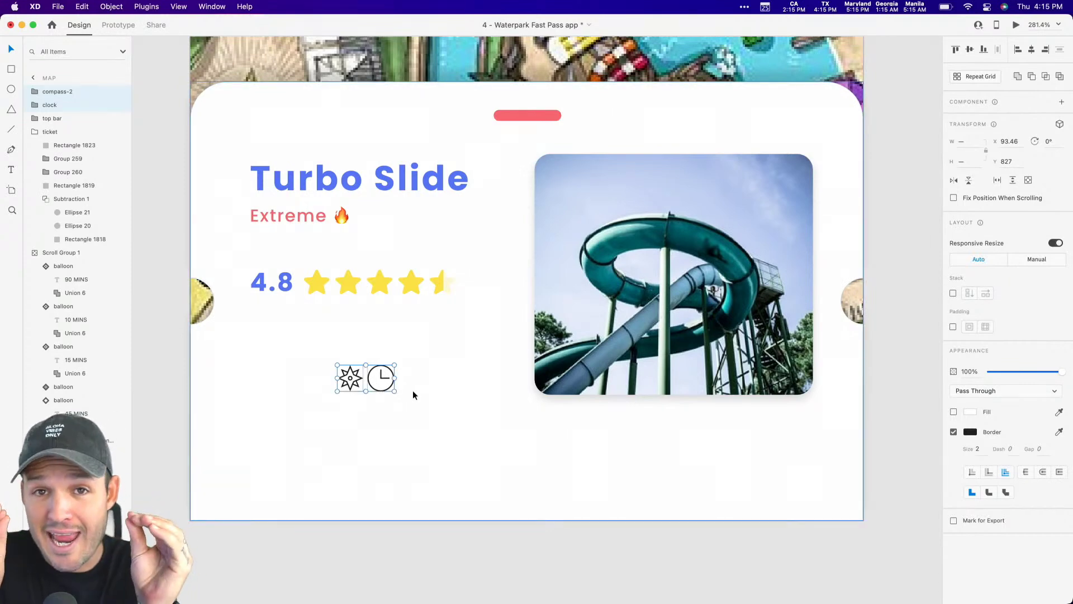
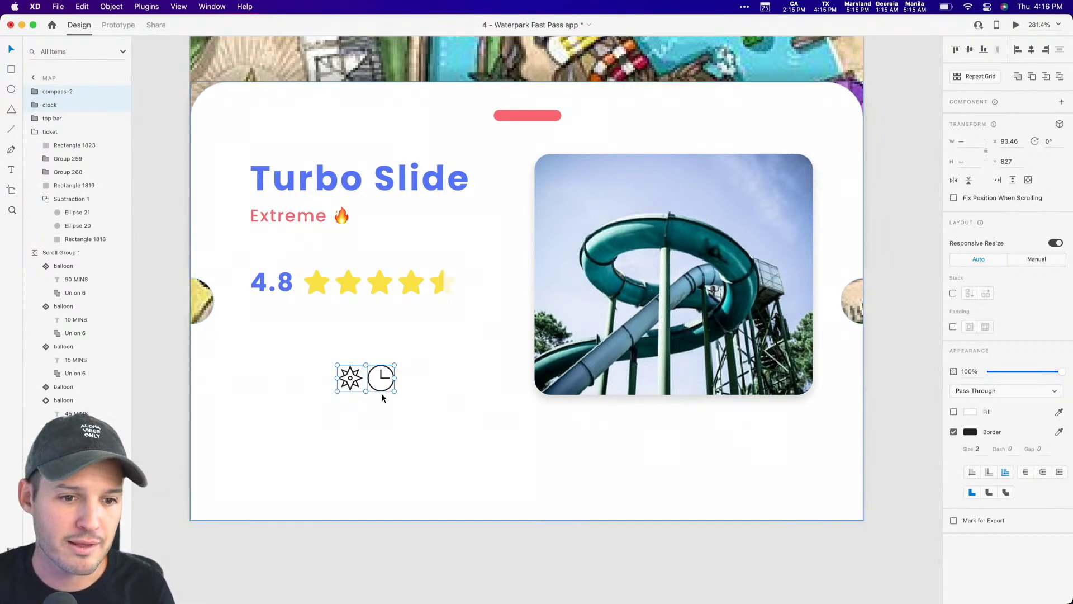
Turn off the border on the compass and clock icons and fill them with grey #9F9F9F
left_click(969, 434)
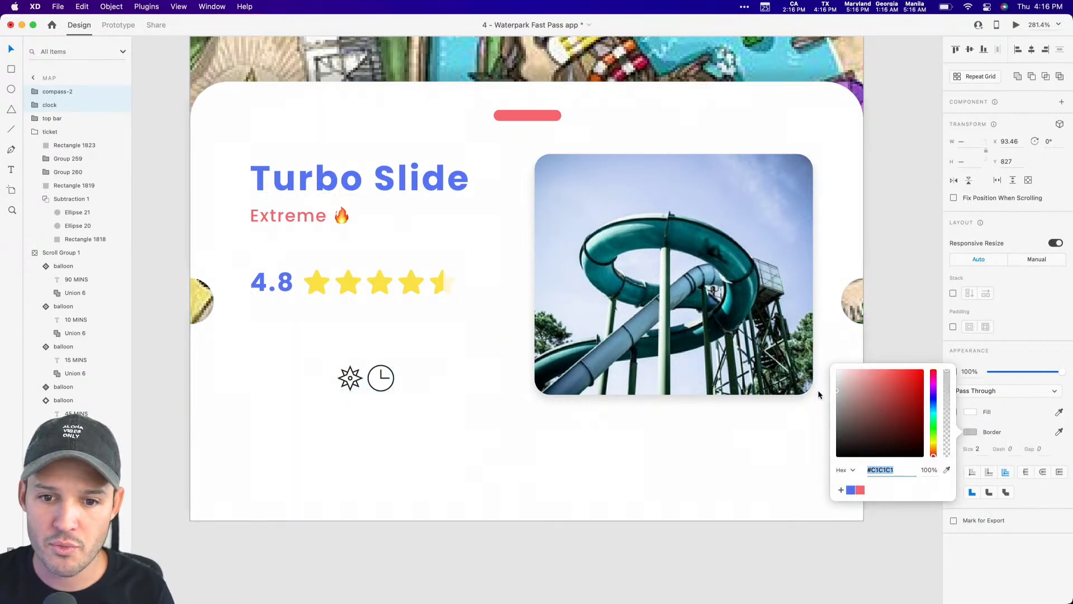
left_click(954, 433)
left_click(953, 431)
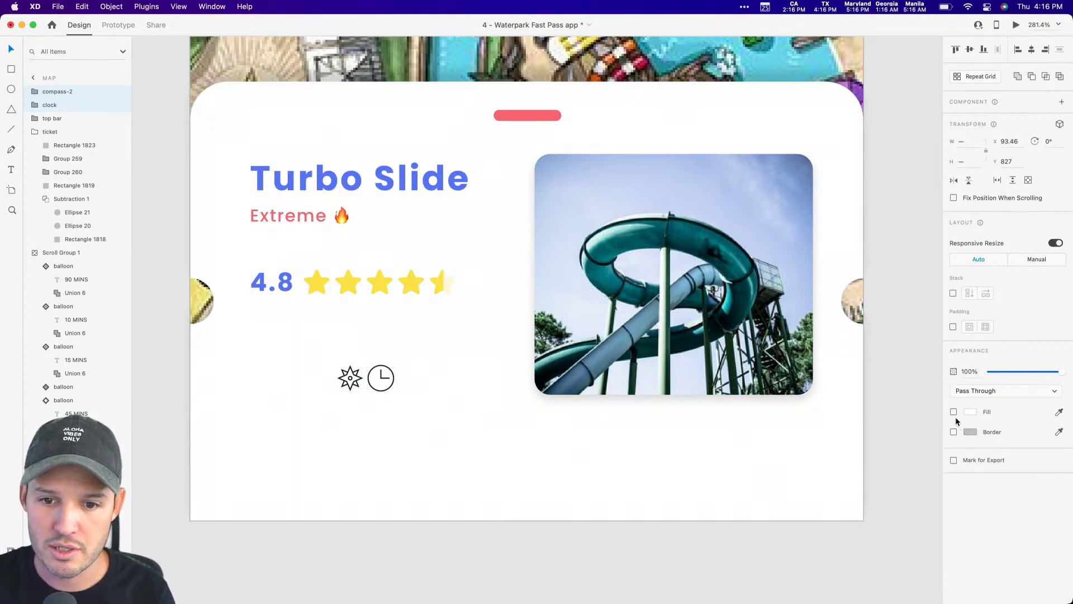
left_click(466, 420)
left_click(382, 379)
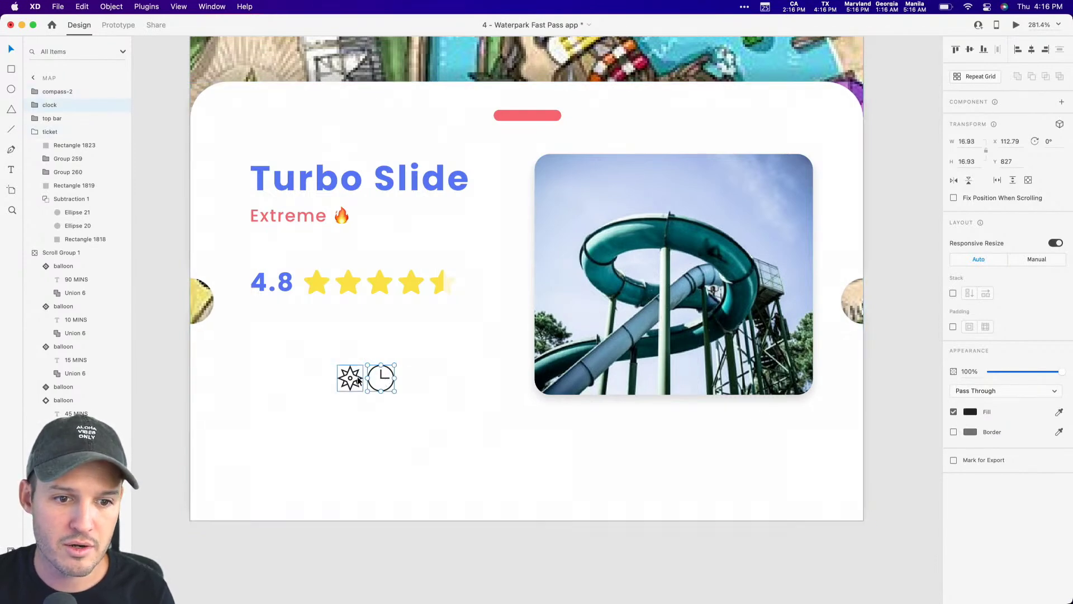
left_click(357, 376, "shift")
left_click(971, 411)
left_click_drag(891, 405, 810, 390)
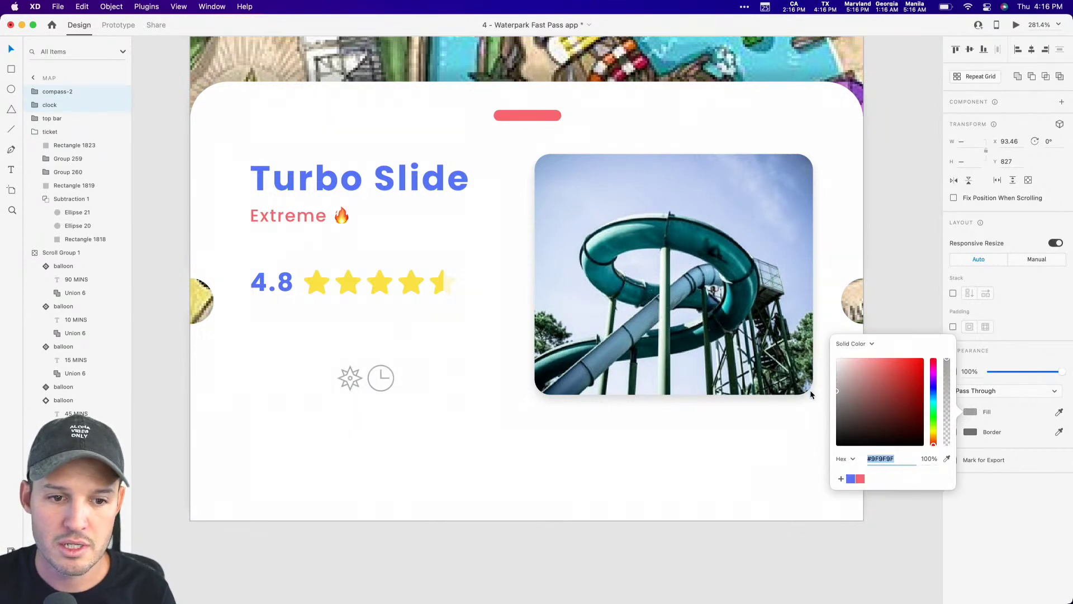
left_click(352, 412)
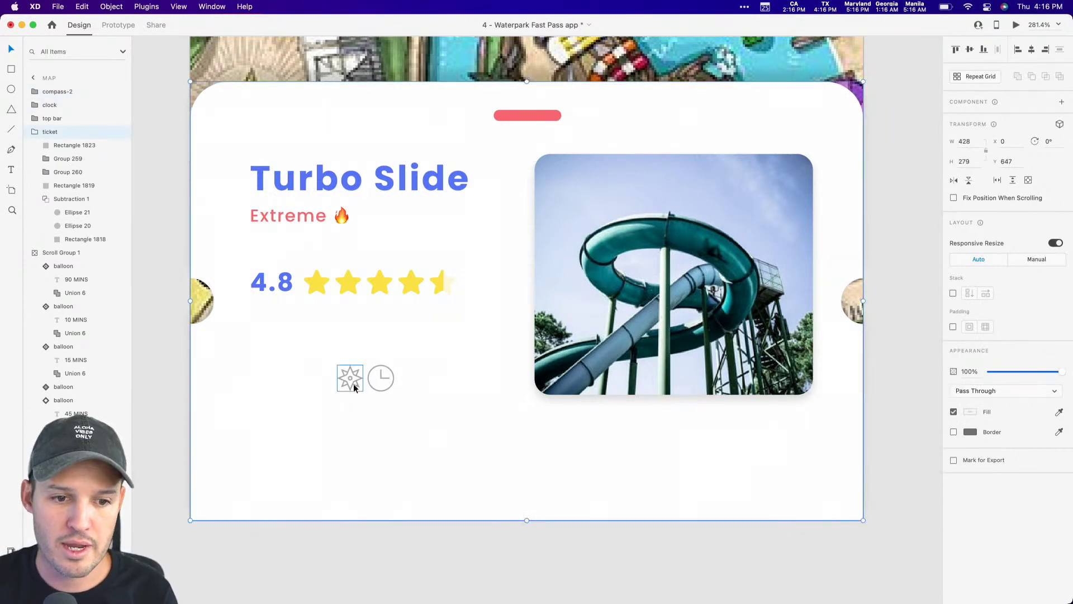
Scale the clock icon down proportionally to about 14.7 by 14.7 so it looks slightly smaller than the compass
left_click(384, 378)
left_click_drag(394, 364, 394, 365)
key("z")
left_click_drag(288, 340, 451, 438)
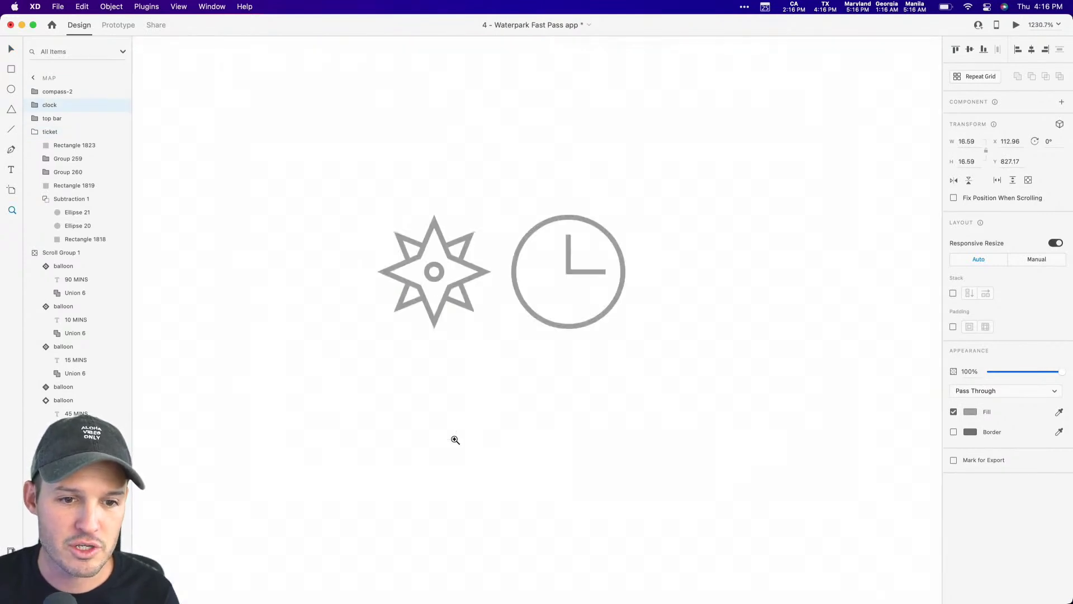
left_click_drag(624, 215, 617, 218)
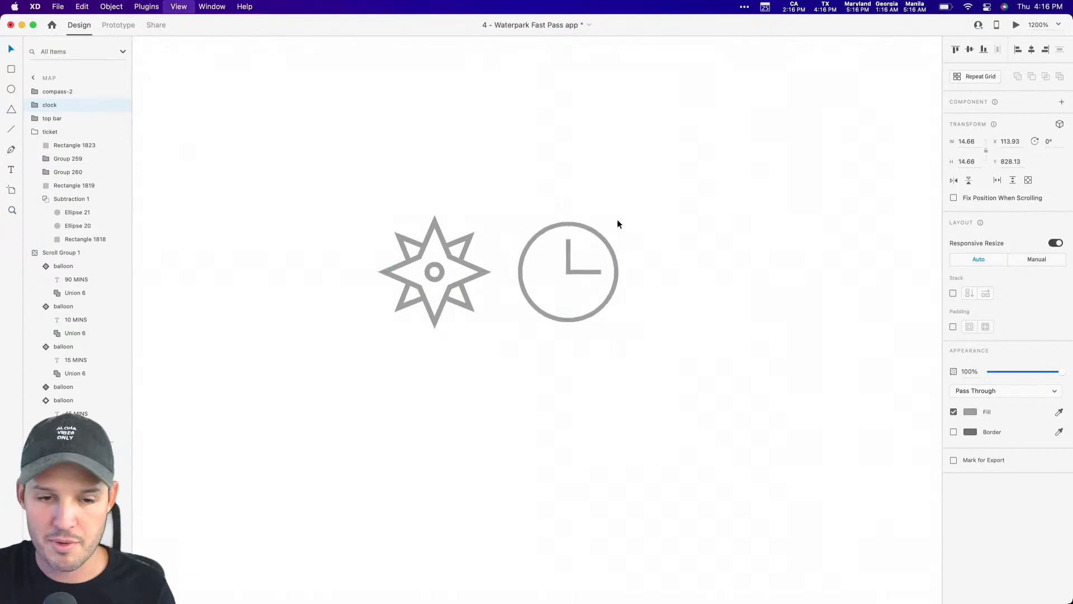
key("super+minus")
key("super+minus")
left_click(620, 255)
left_click_drag(621, 255, 604, 260)
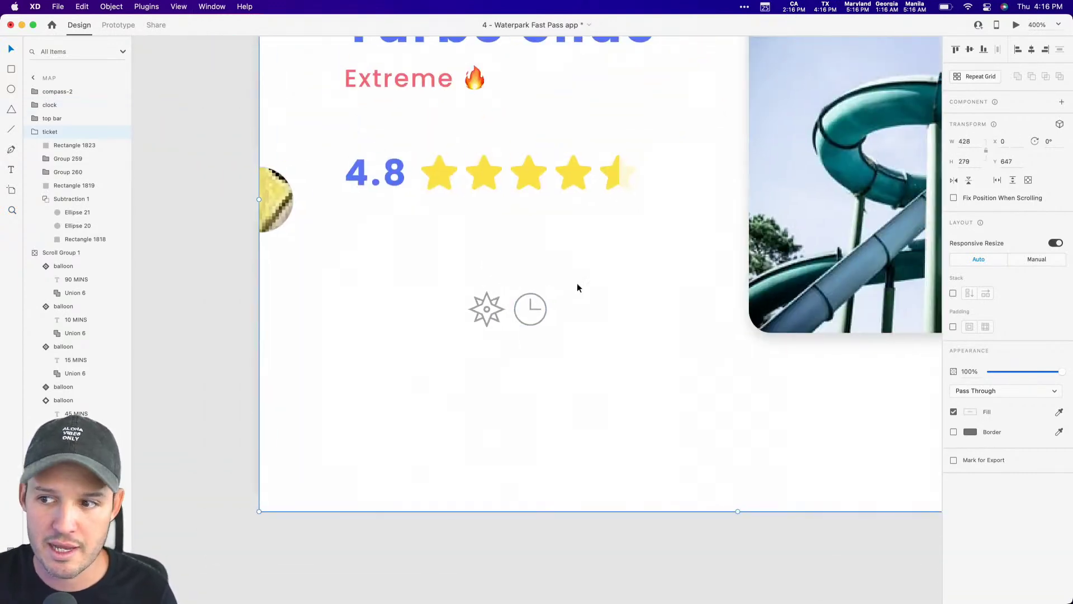
Move the compass icon beneath the 4.8 rating and paste a copy of the "Extreme 🔥" label near it
left_click_drag(490, 311, 361, 311)
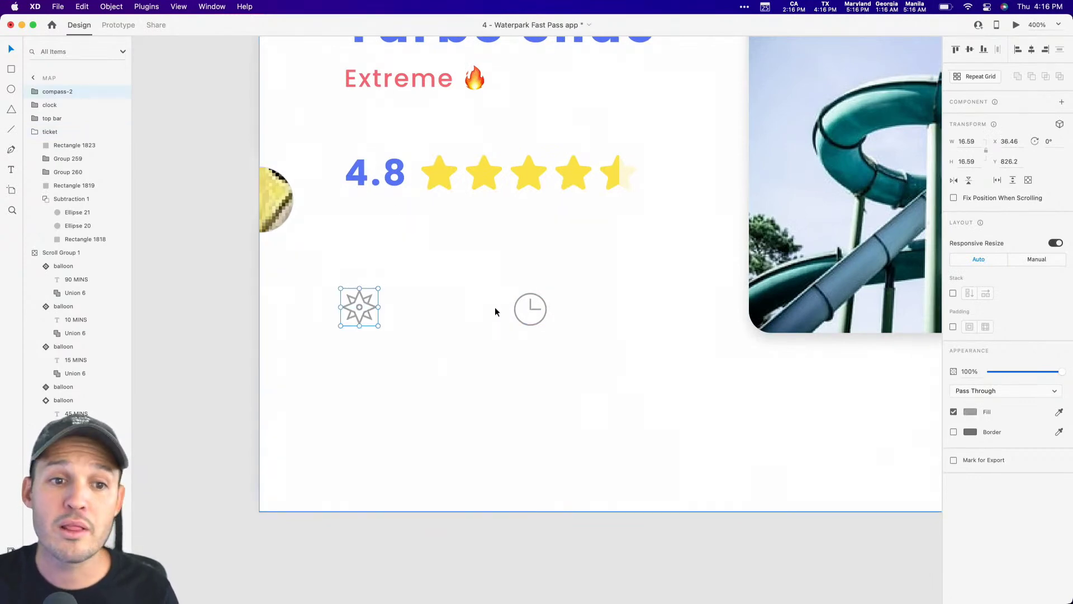
scroll(451, 235, "up", 2)
left_click(400, 125)
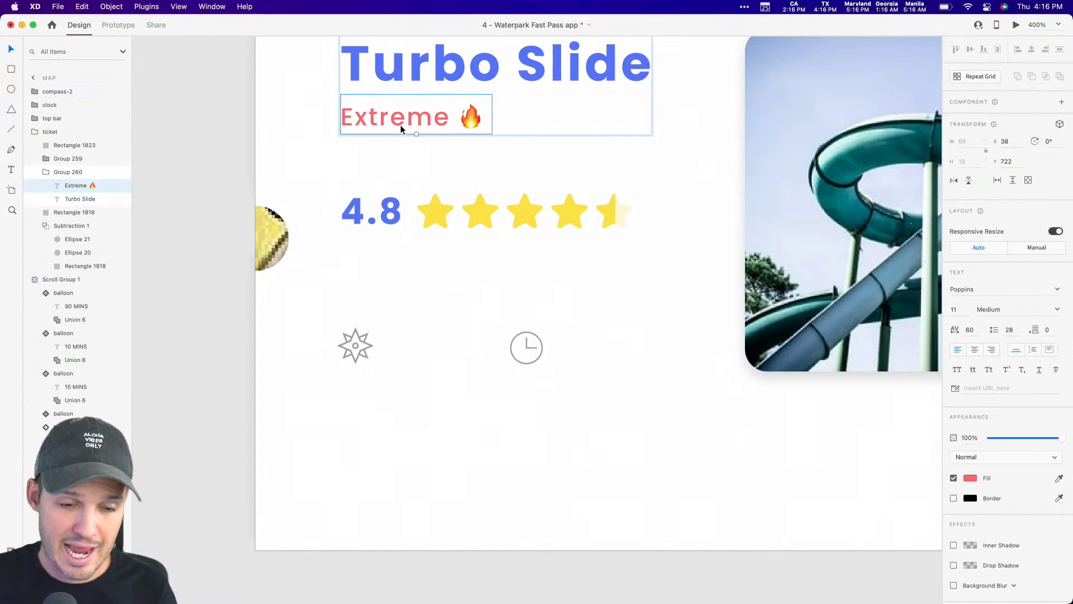
left_click(413, 283)
left_click(357, 355)
key("z")
left_click_drag(299, 402, 549, 239)
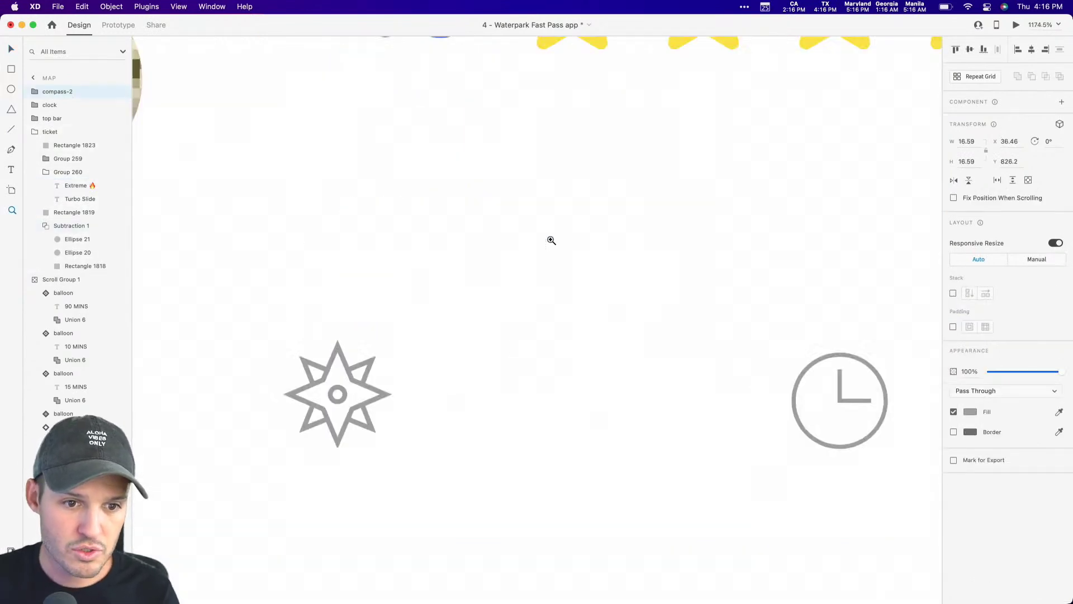
key("super+v")
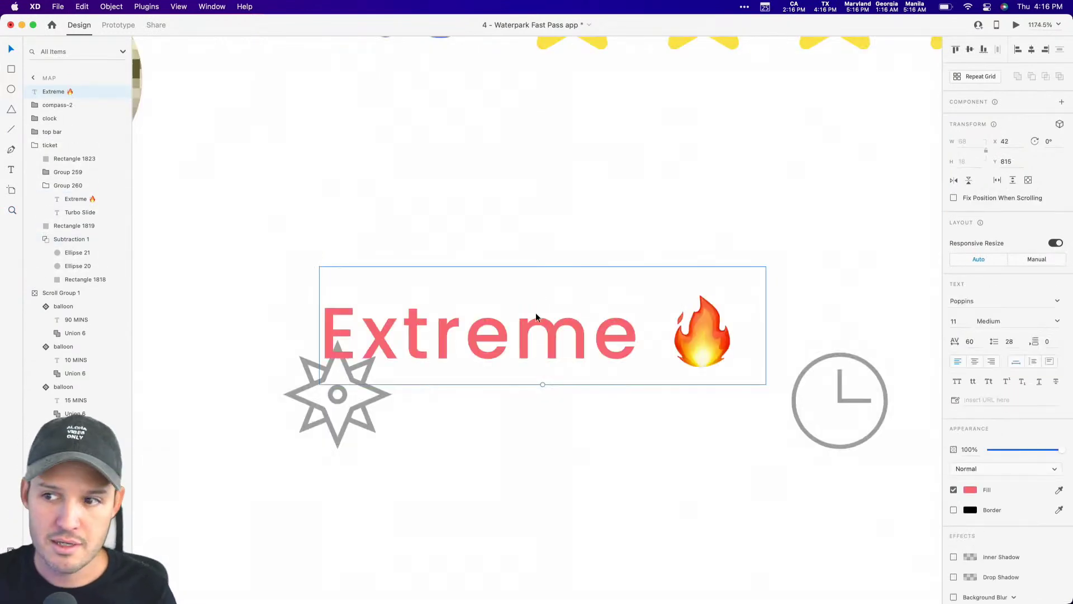
Change the copied label to a blue "500m" placed directly beside the compass icon
double_click(536, 313)
key("super+a")
type("4")
key("BackSpace")
type("500")
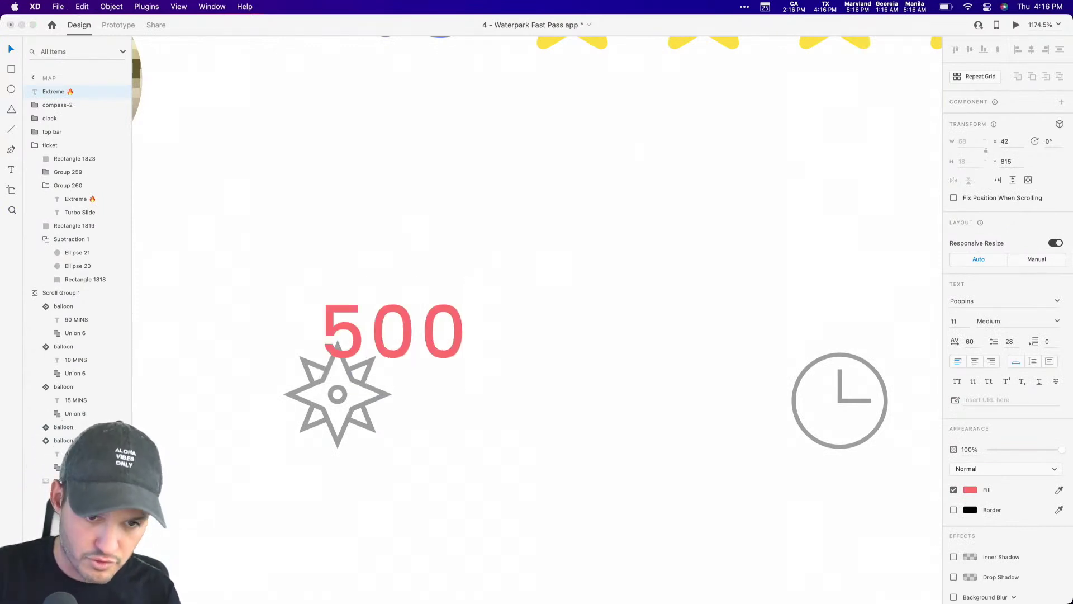
type("m")
key("Escape")
scroll(418, 248, "down", 3)
left_click_drag(418, 248, 505, 315)
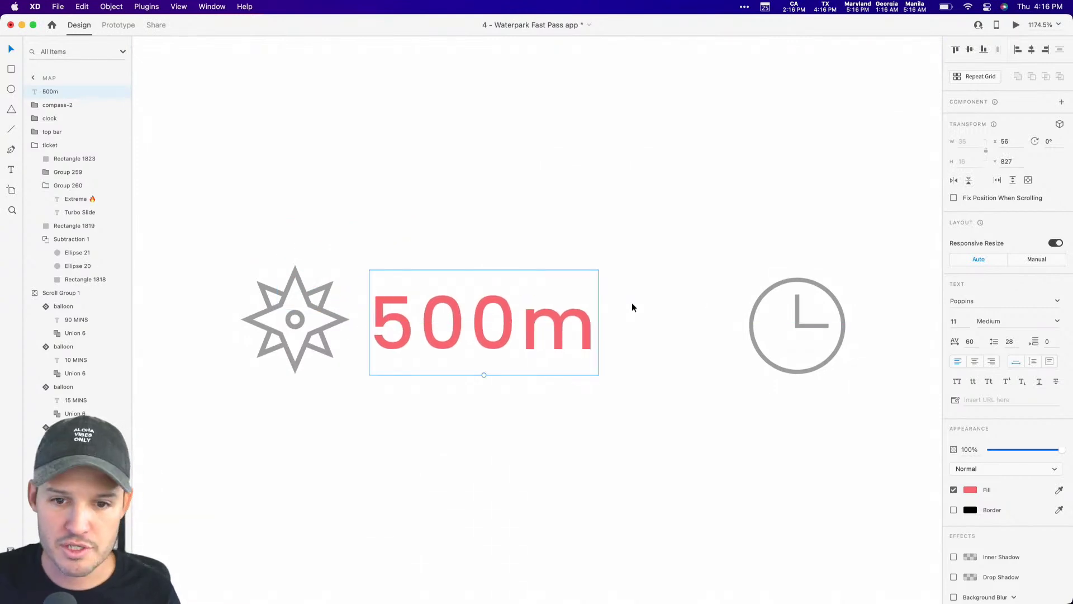
left_click(971, 490)
left_click(852, 548)
Group the compass icon with the 500m label and make the group a horizontal stack with a spacing of 4
left_click(325, 314, "shift")
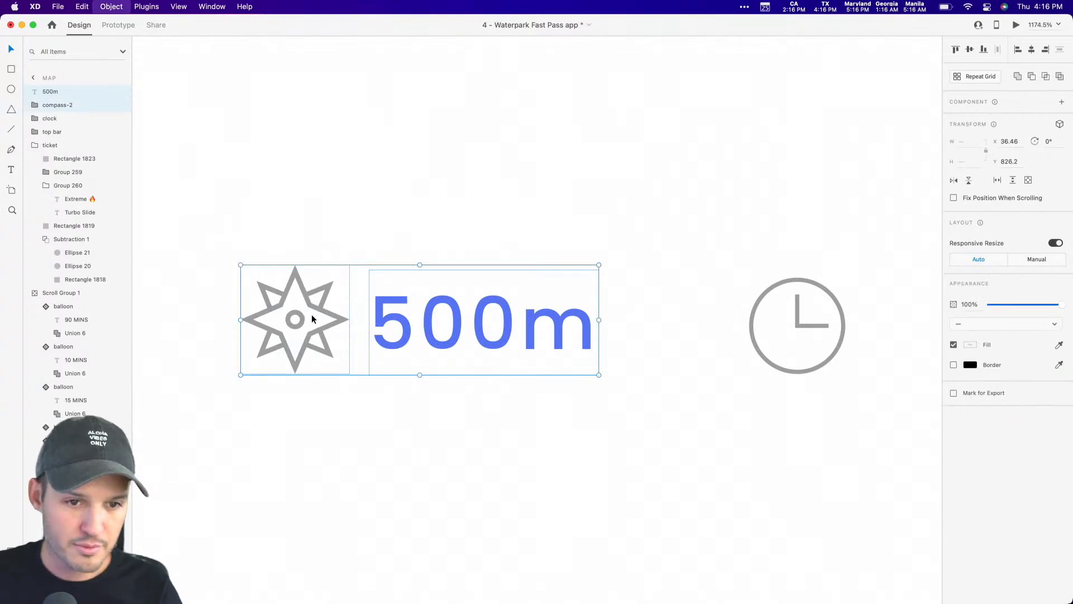
key("super+g")
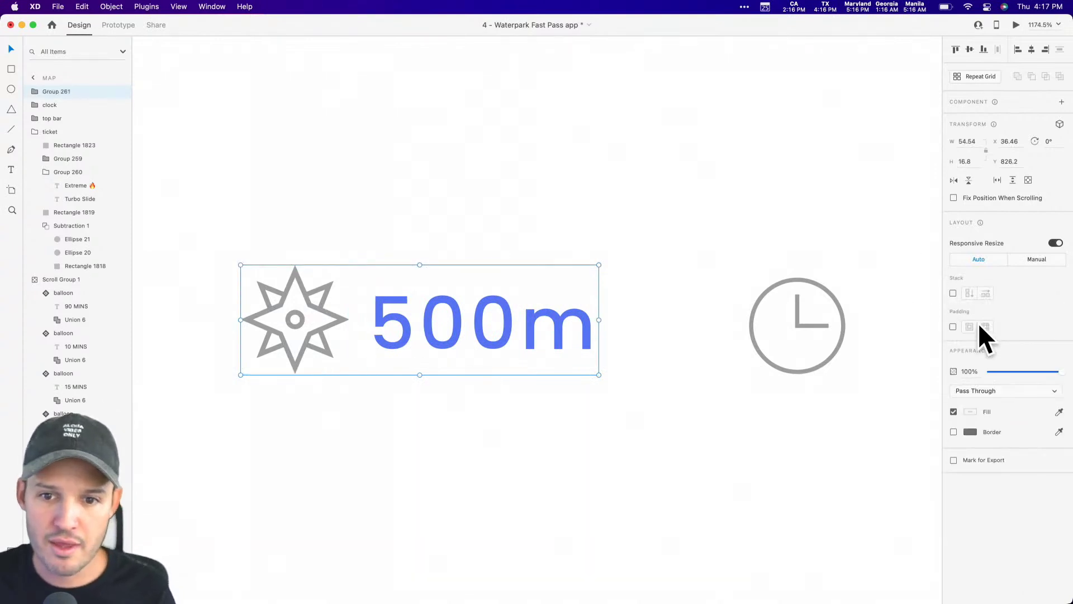
left_click(953, 293)
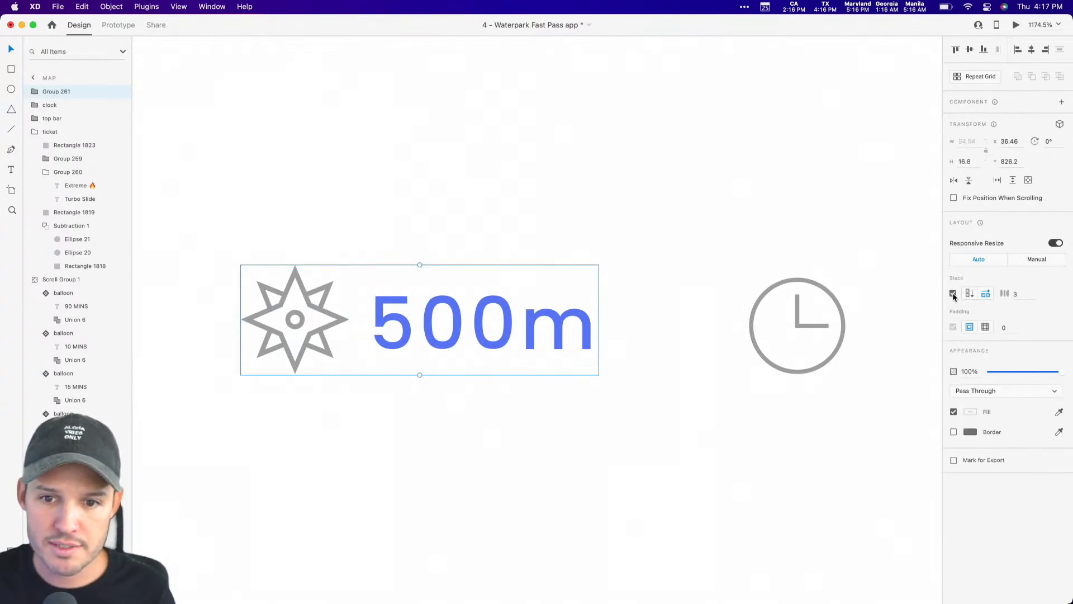
left_click(1017, 296)
key("shift+Up")
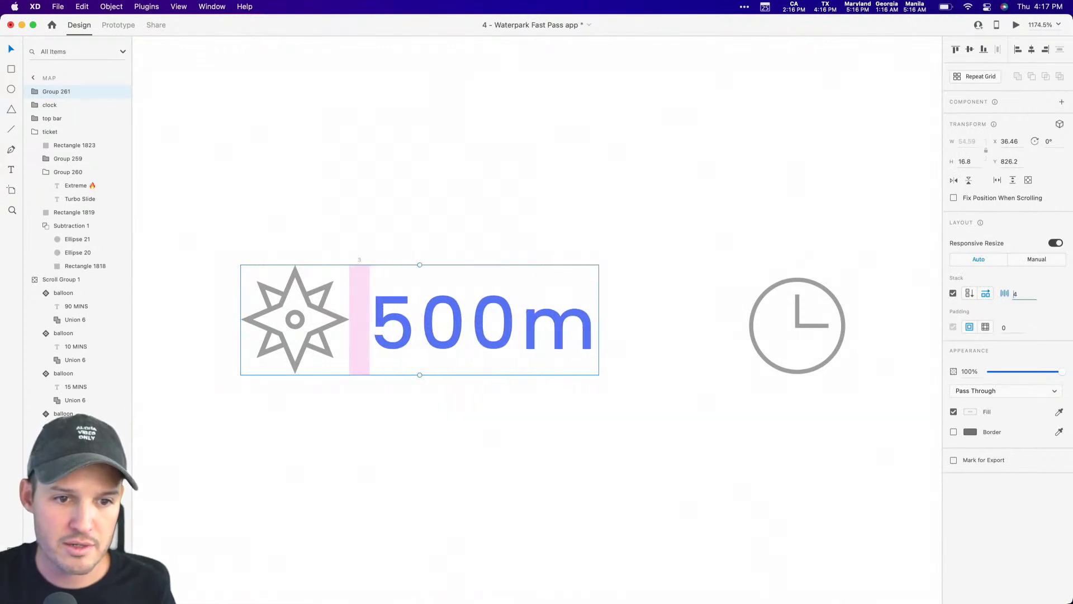
type("4")
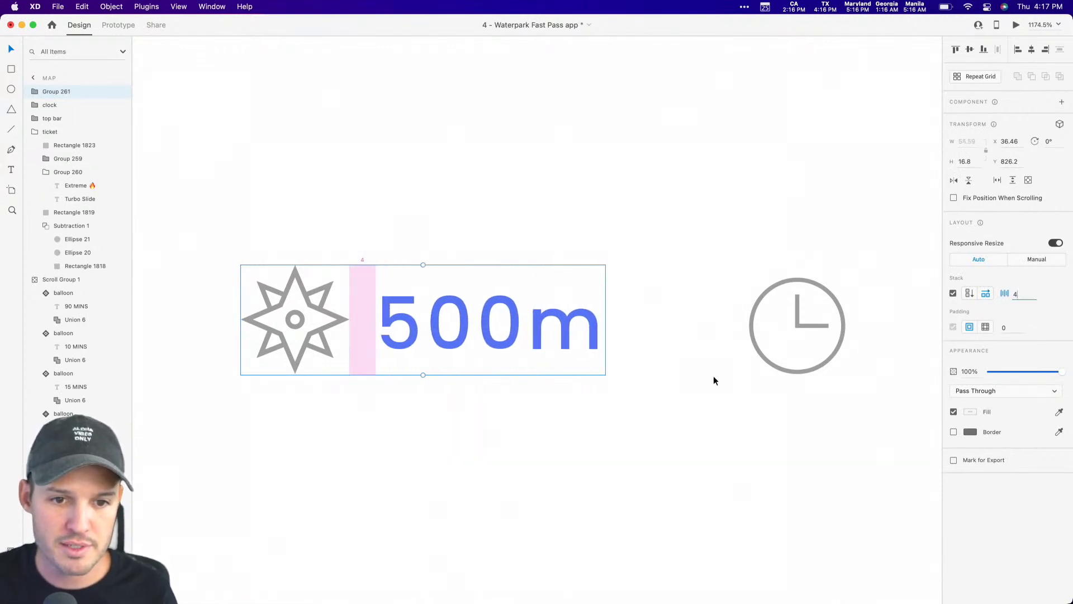
Duplicate the 500m group above the clock icon and align the original group's compass and text on their vertical middles
scroll(715, 375, "right", 3)
left_click_drag(371, 347, 708, 203)
left_click(350, 369)
double_click(350, 369)
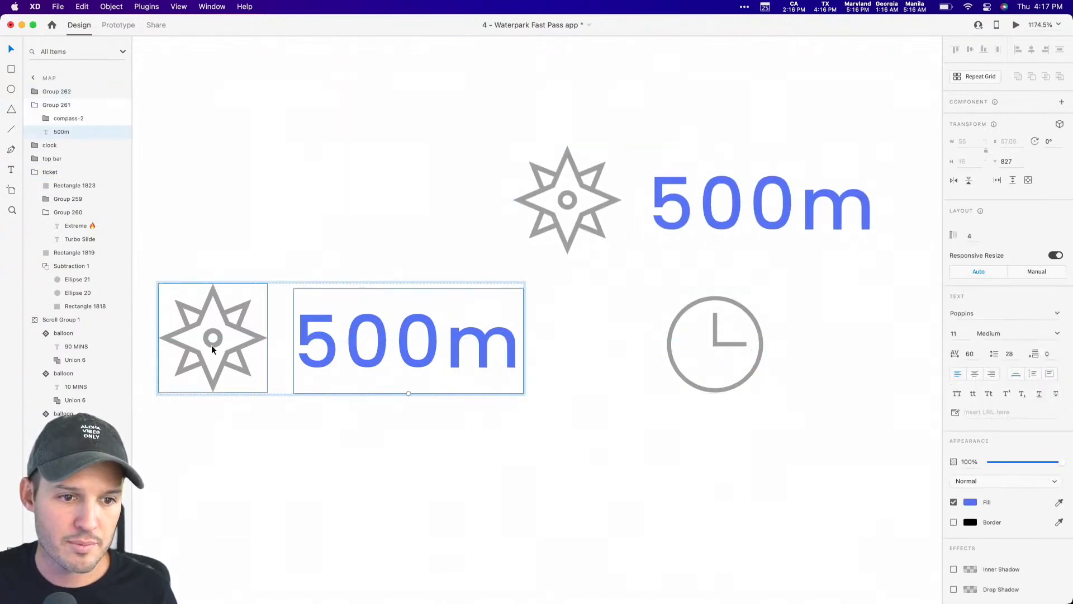
left_click(209, 344, "shift")
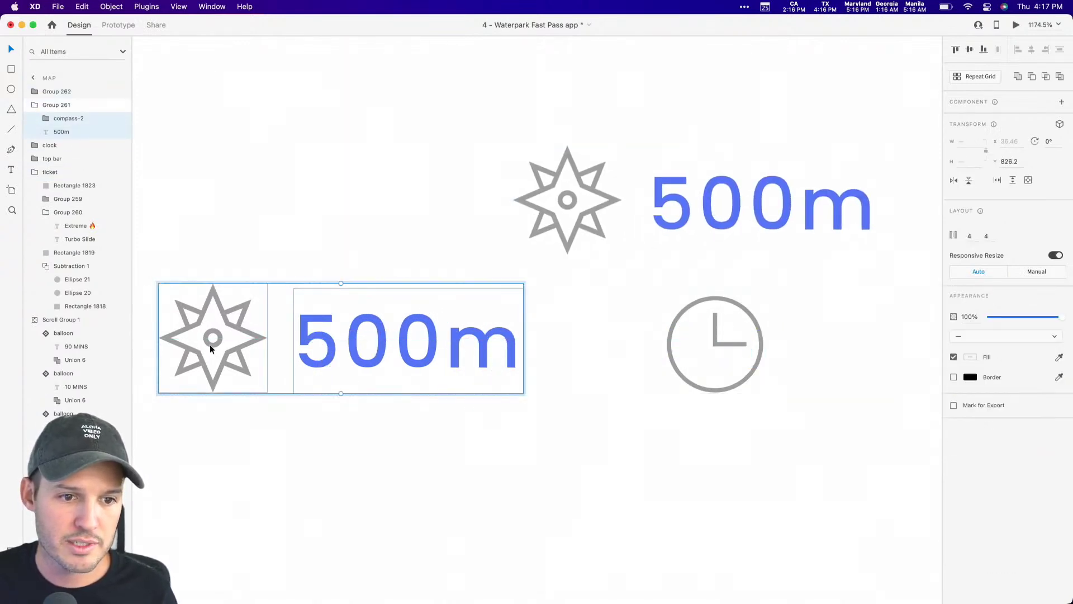
left_click(971, 50)
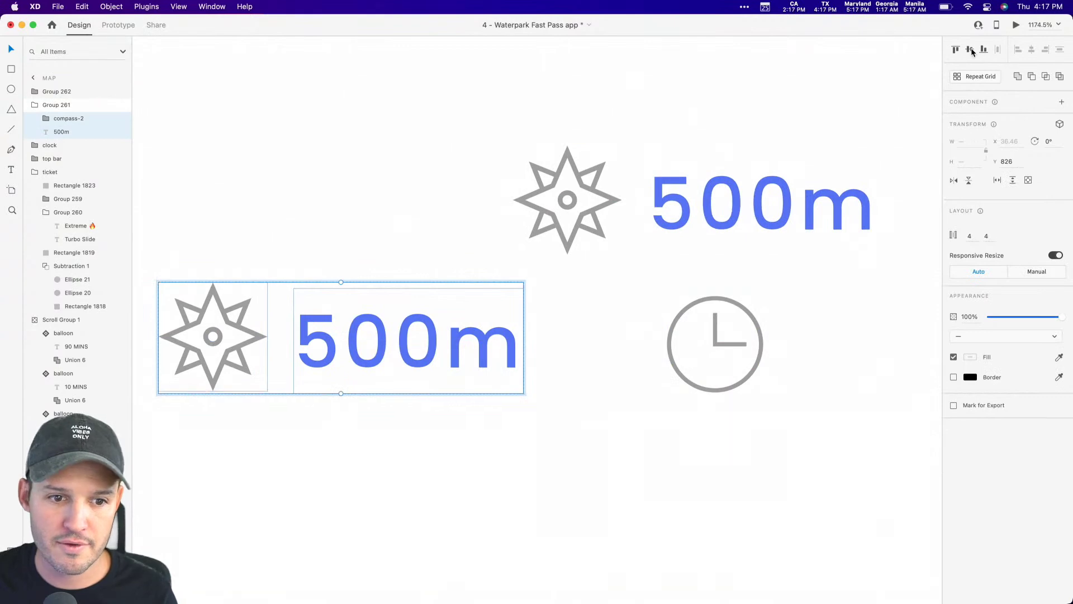
Delete the duplicate 500m group and move the aligned group above the clock icon
left_click(555, 334)
left_click(590, 215)
key("Delete")
left_click(371, 332)
left_click_drag(372, 332, 711, 178)
scroll(654, 252, "up", 2)
scroll(654, 252, "right", 3)
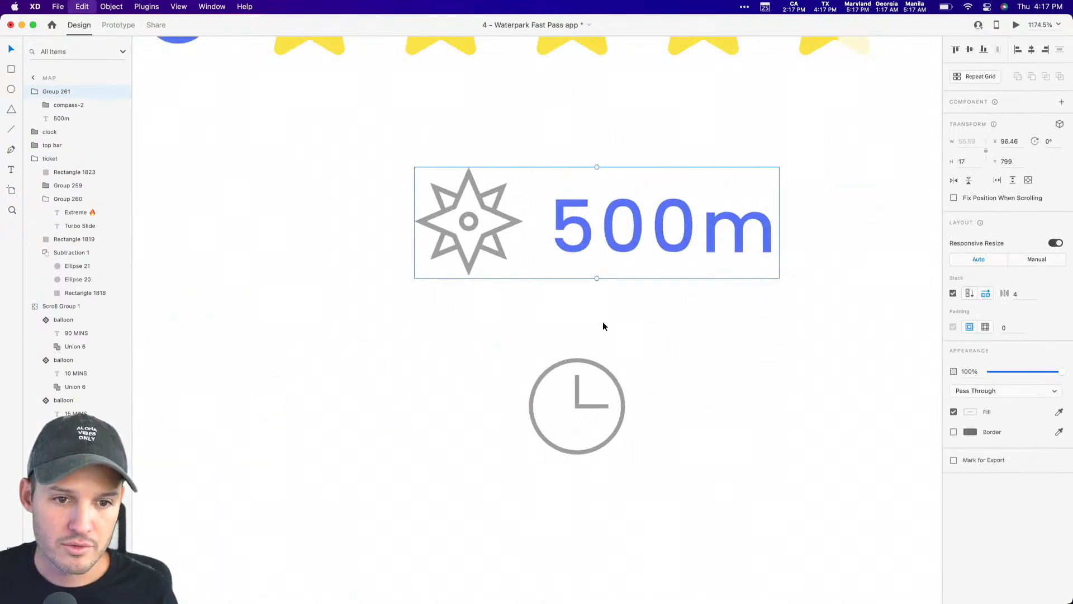
Undo the last edits to restore the duplicate 500m group, and shift the clock icon slightly to the right
key("super+z")
key("super+z")
left_click_drag(575, 393, 609, 398)
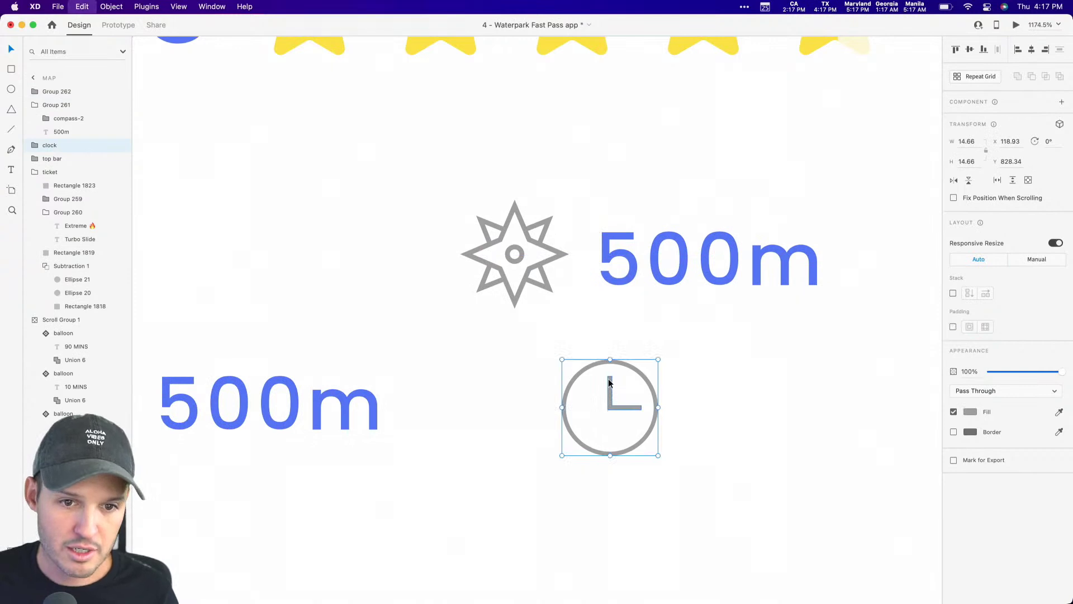
Move the clock icon into the duplicate 500m group's stack before the text and delete the compass icon from that stack
key("Delete")
double_click(619, 253)
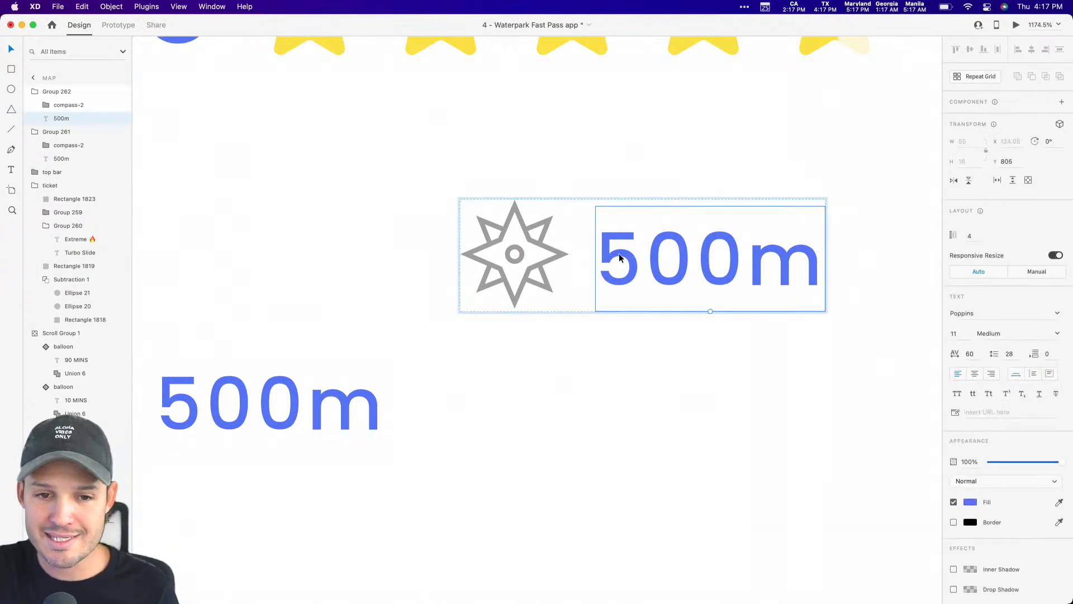
key("super+z")
key("super+shift+z")
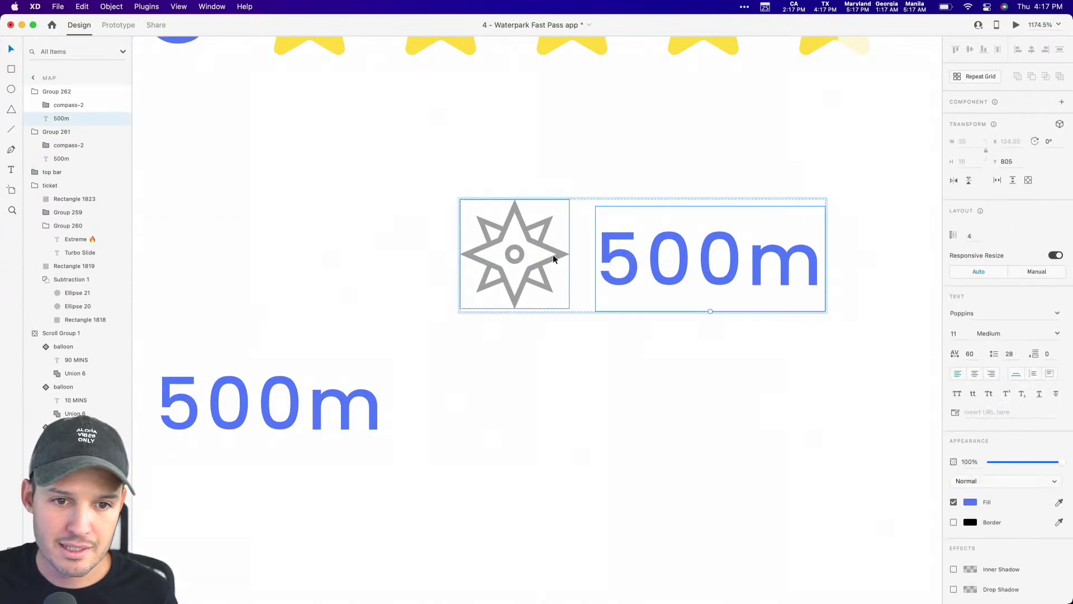
key("super+z")
left_click_drag(644, 395, 635, 246)
left_click(546, 246)
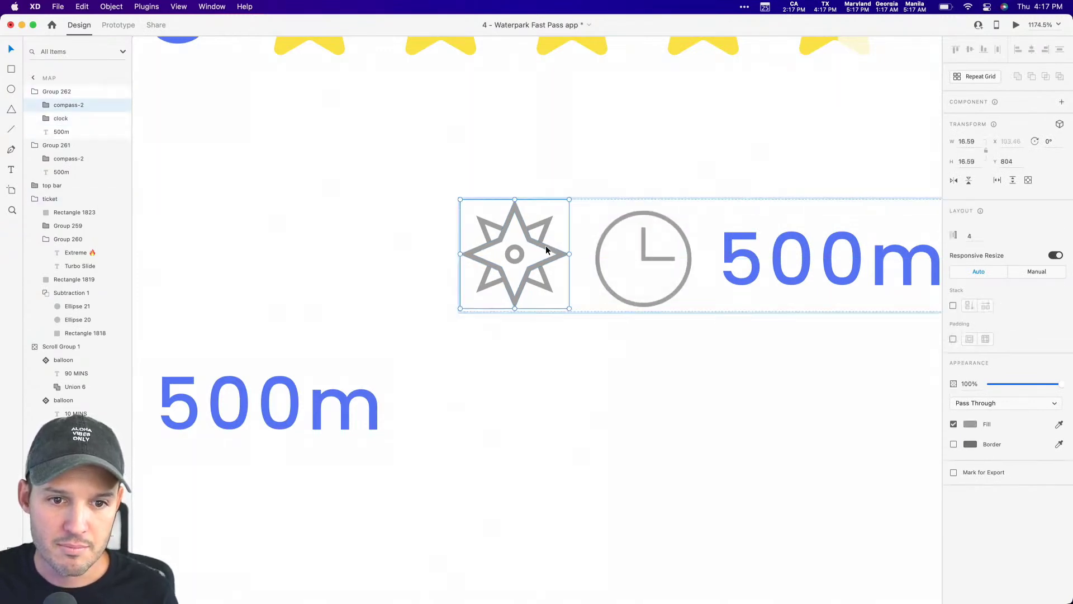
key("Delete")
left_click(596, 378)
Change the text beside the clock icon to "45 min"
left_click(626, 281)
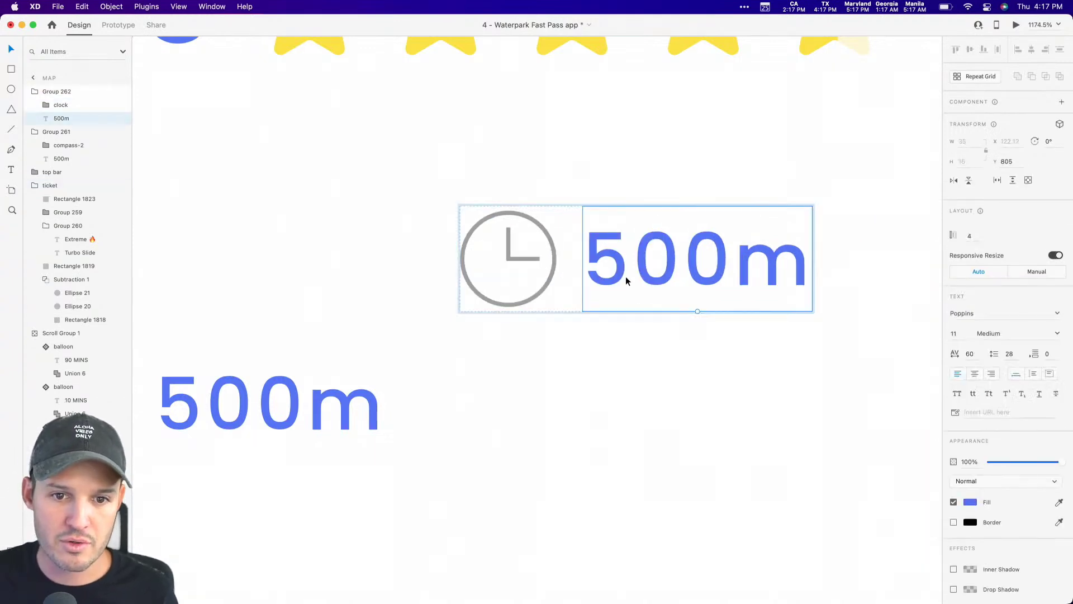
double_click(626, 281)
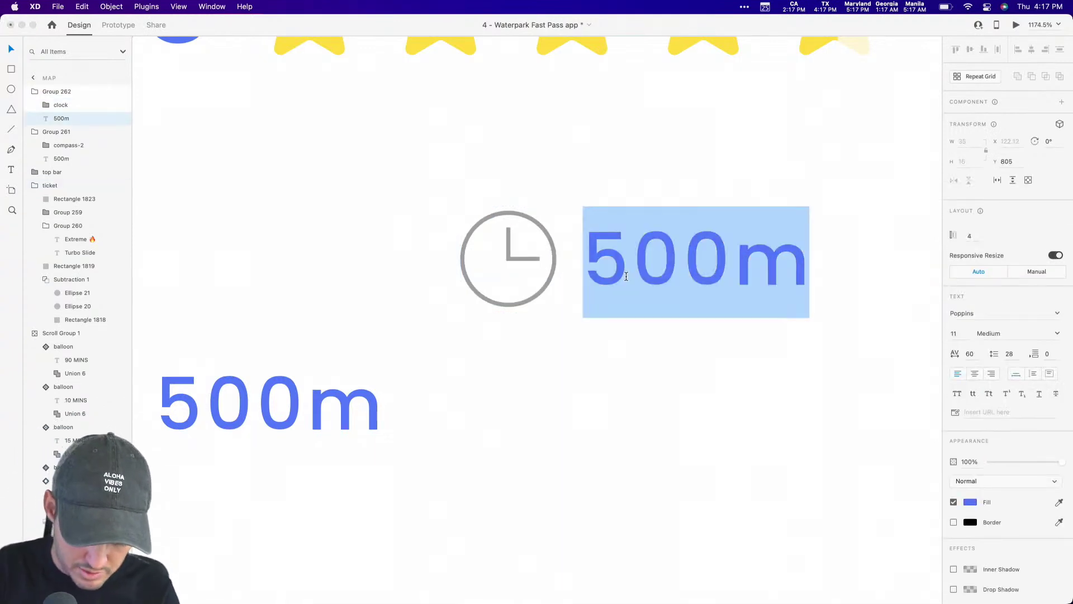
type("45 Minute")
key("BackSpace")
key("BackSpace")
key("BackSpace")
key("Left")
key("Left")
key("shift+Left")
type("m")
left_click(584, 462)
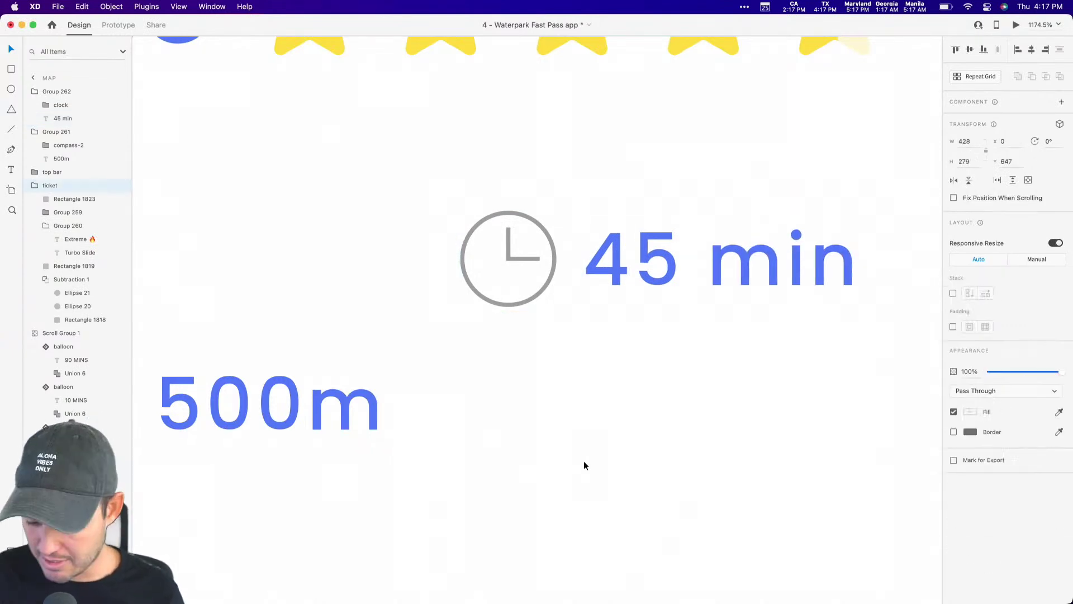
Move the 45 min group level with and right beside the 500m group, and group the two together
key("super+minus")
left_click_drag(595, 292, 607, 353)
left_click(451, 353, "shift")
mouse_move(450, 353)
left_mouse_down()
mouse_move(420, 354)
mouse_move(451, 353)
left_mouse_up()
key("super+g")
key("super+minus")
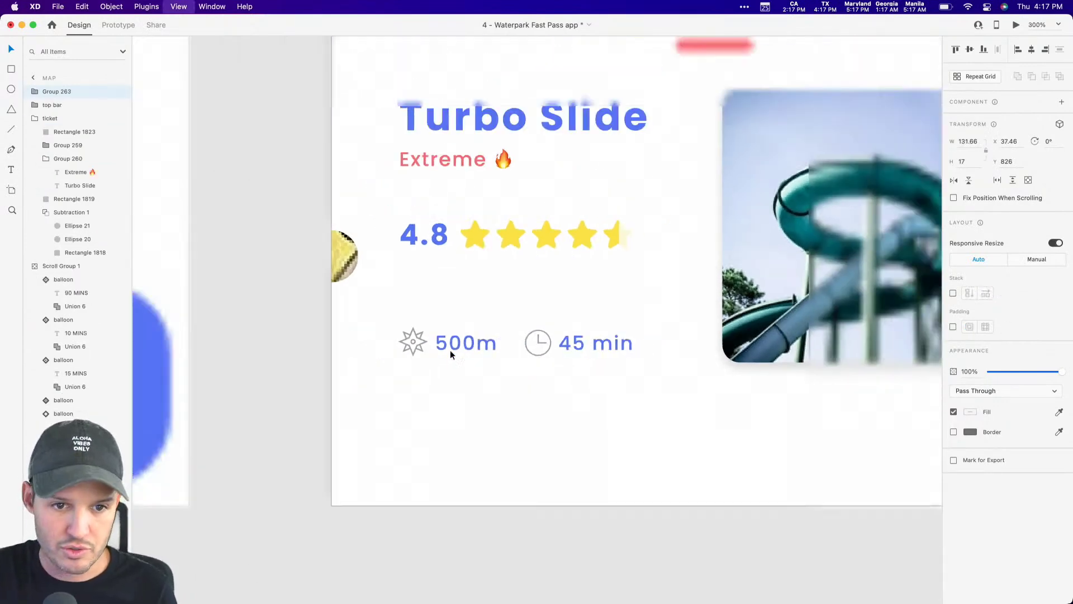
Move the combined distance and time group up to Y 795, just beneath the star rating
scroll(451, 352, "right", 2)
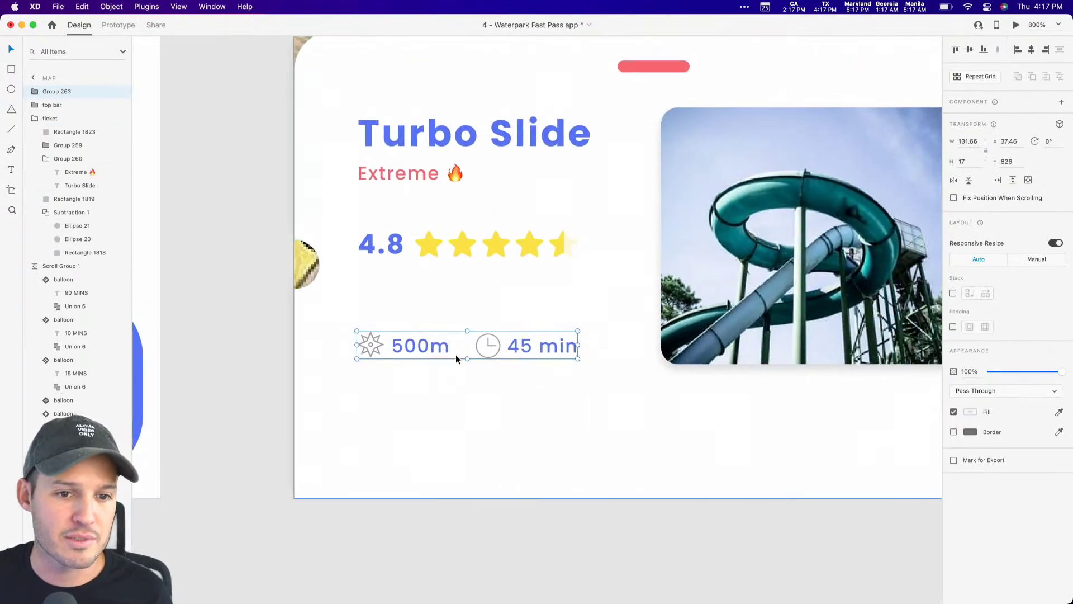
left_click_drag(438, 347, 434, 304)
scroll(710, 334, "right", 3)
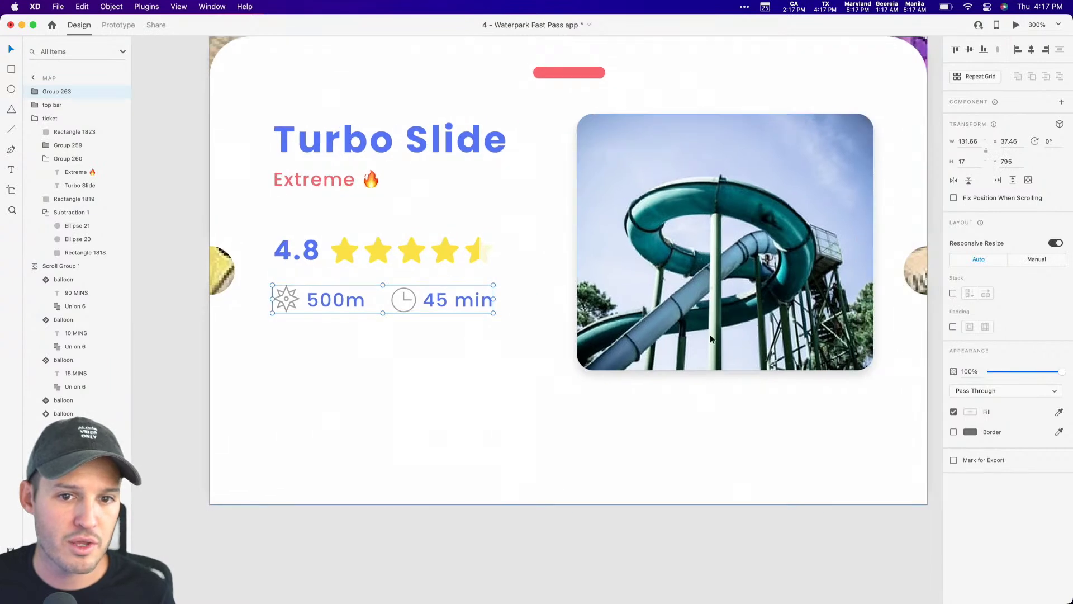
Shorten the water slide photo from its lower edge to a height of 119
left_click(719, 386)
left_click(724, 355)
left_click_drag(724, 369, 722, 313)
left_click(719, 423)
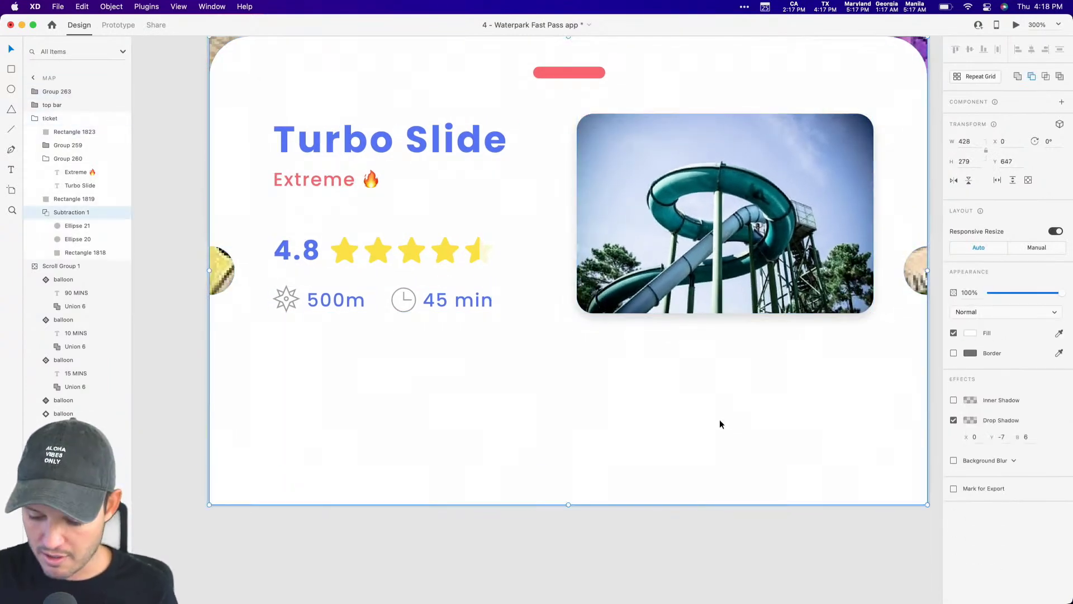
Copy the Get Fast Pass button from the List artboard and paste it onto the Map artboard
key("super+minus")
key("super+minus")
left_click(338, 268)
key("super+c")
key("super+v")
key("super+z")
left_click(366, 262)
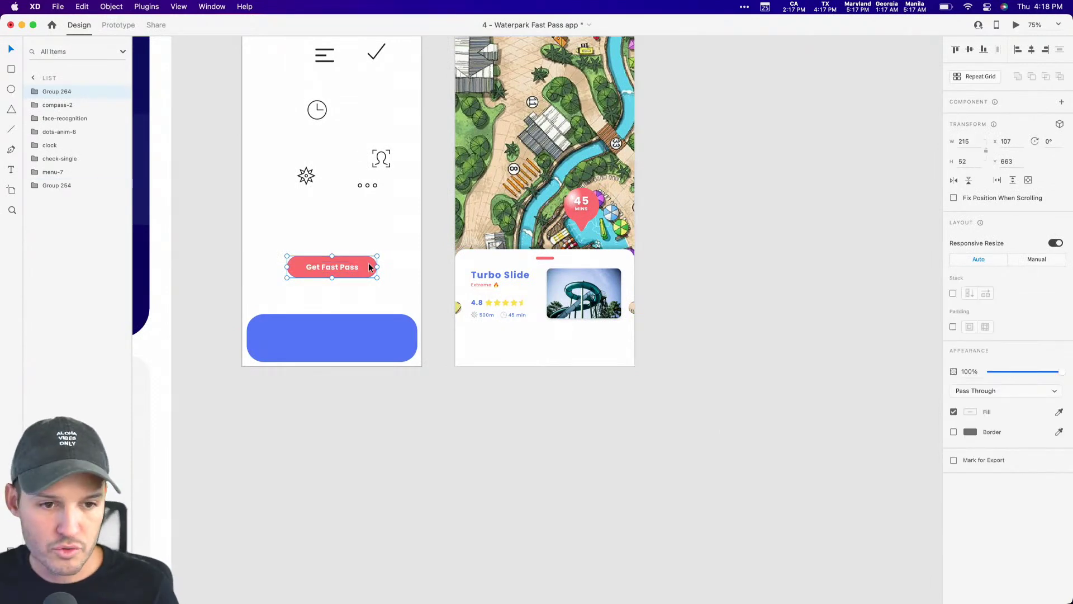
key("super+c")
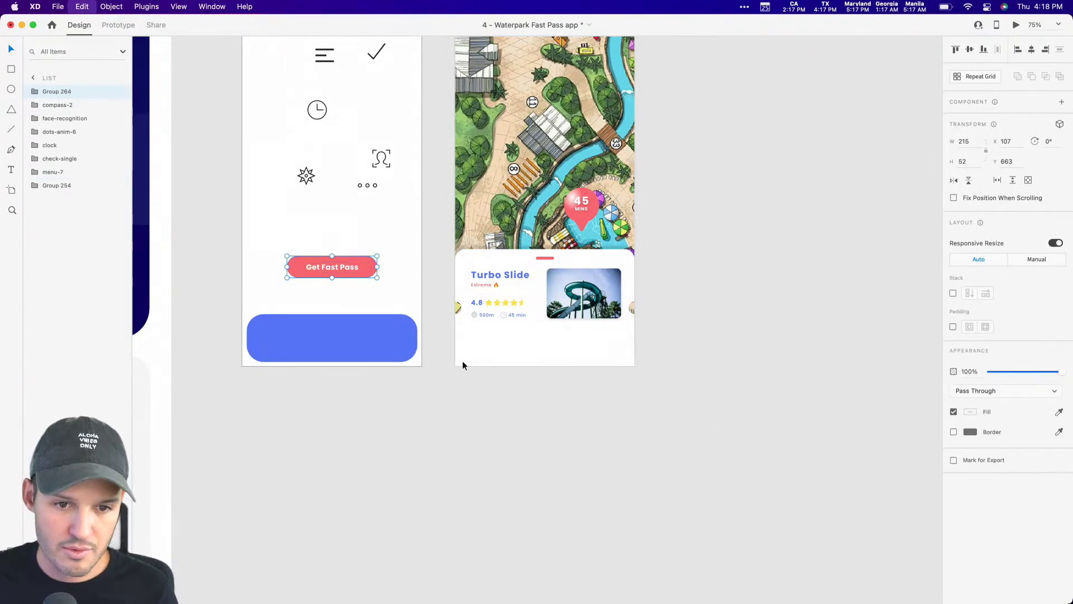
left_click(565, 359)
key("super+v")
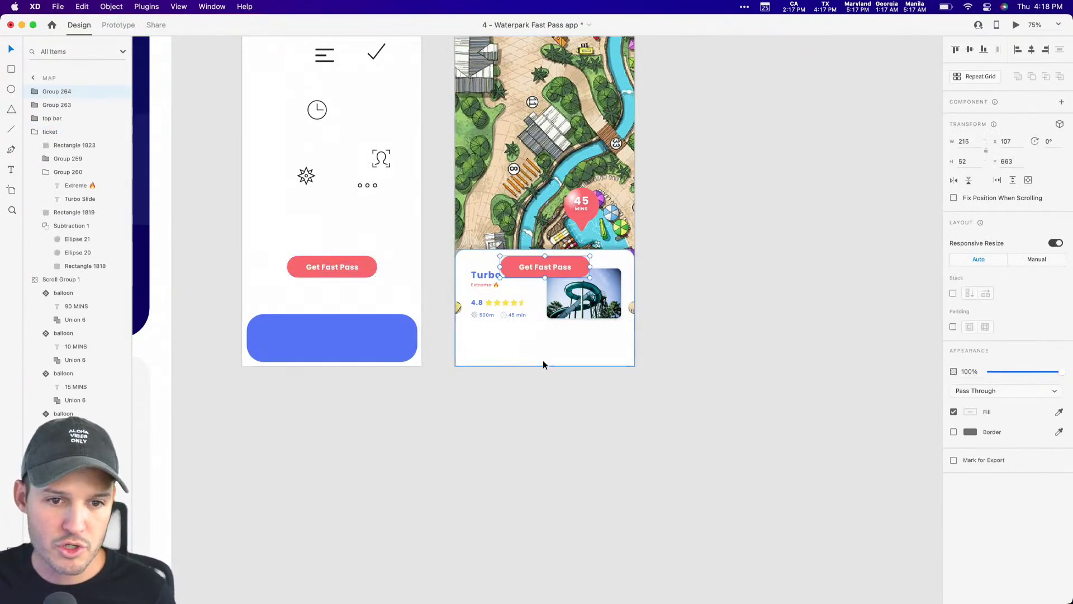
Move the pasted Get Fast Pass button below the ride details and widen it to about 358 across the ticket
left_click_drag(559, 269, 621, 343)
left_click(626, 268, "shift")
key("z")
left_click_drag(704, 428, 393, 210)
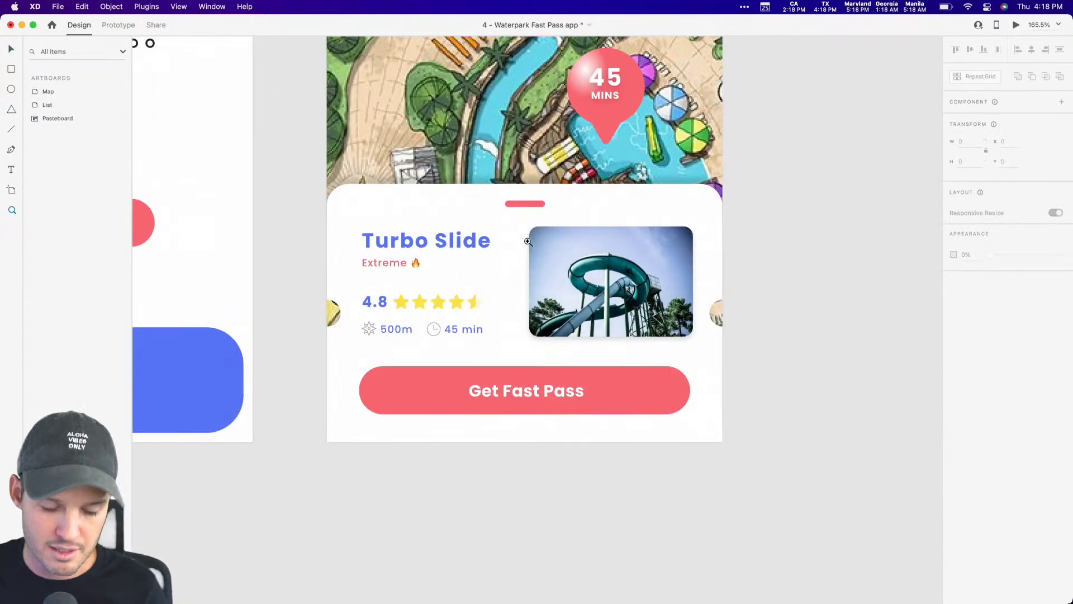
Move the small red handle bar at the ticket's upper edge up to Y 658
key("v")
left_click(638, 285)
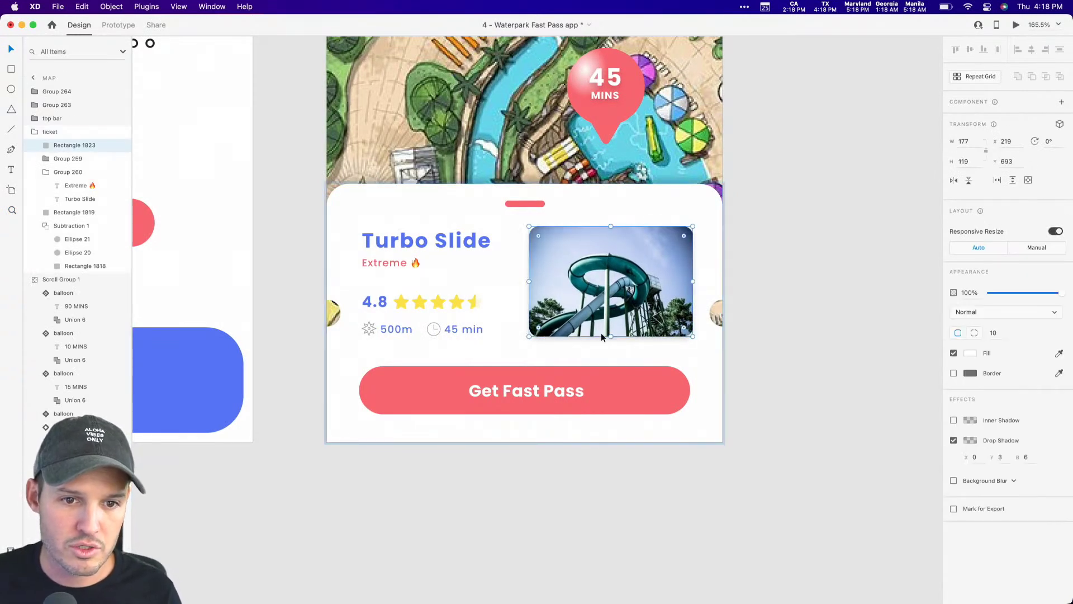
left_click(526, 206)
left_click_drag(525, 205, 525, 199)
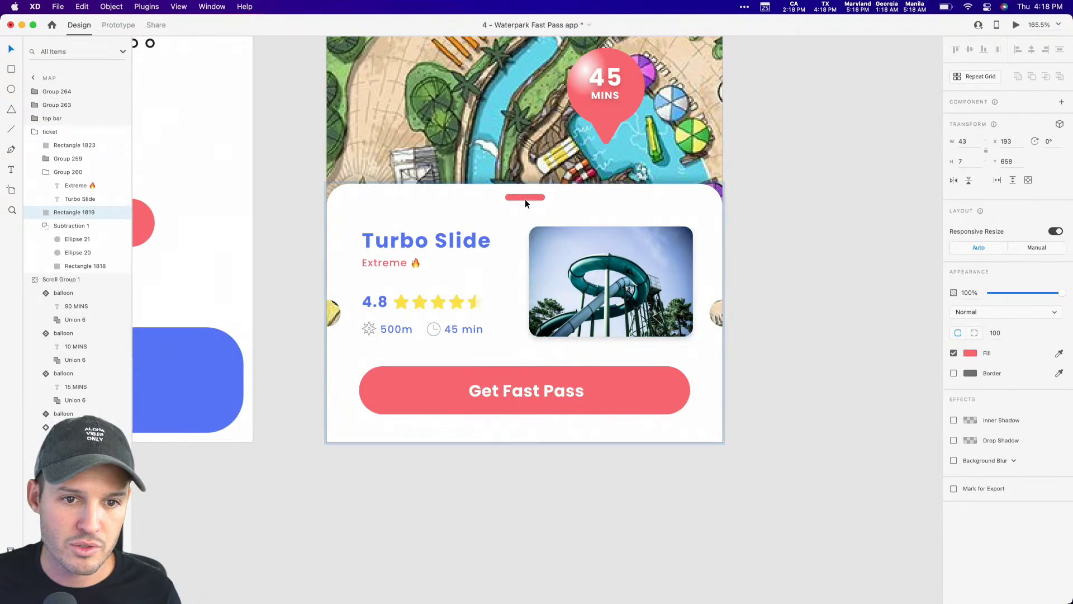
left_click(790, 358)
Inspect which layers the ticket group contains by collapsing the layer groups and toggling the ticket's visibility
left_click_drag(799, 448, 490, 206)
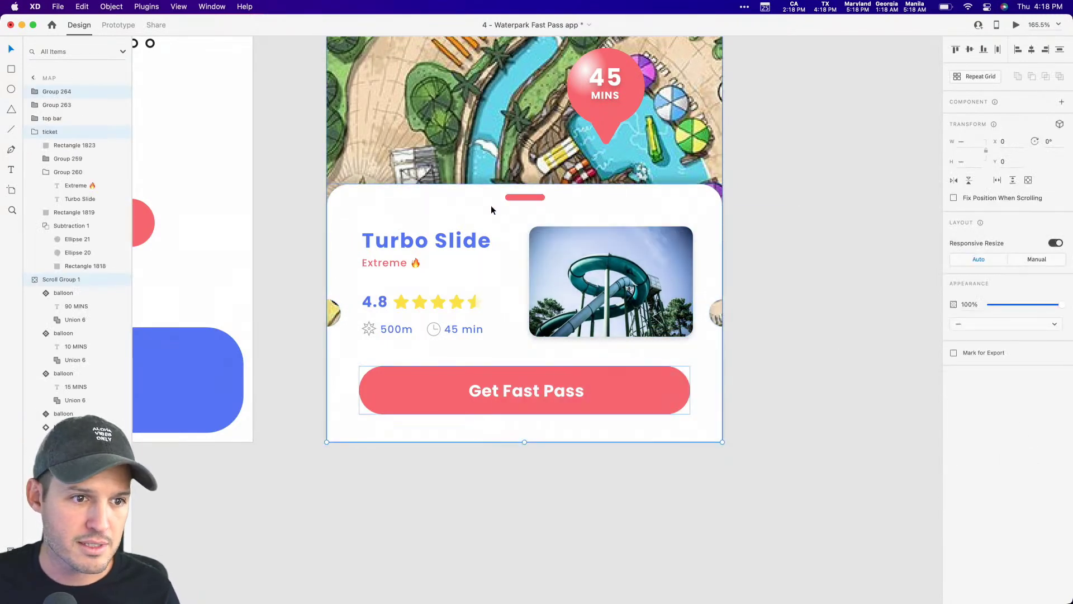
left_click(33, 135)
left_click(33, 135)
left_click(33, 146)
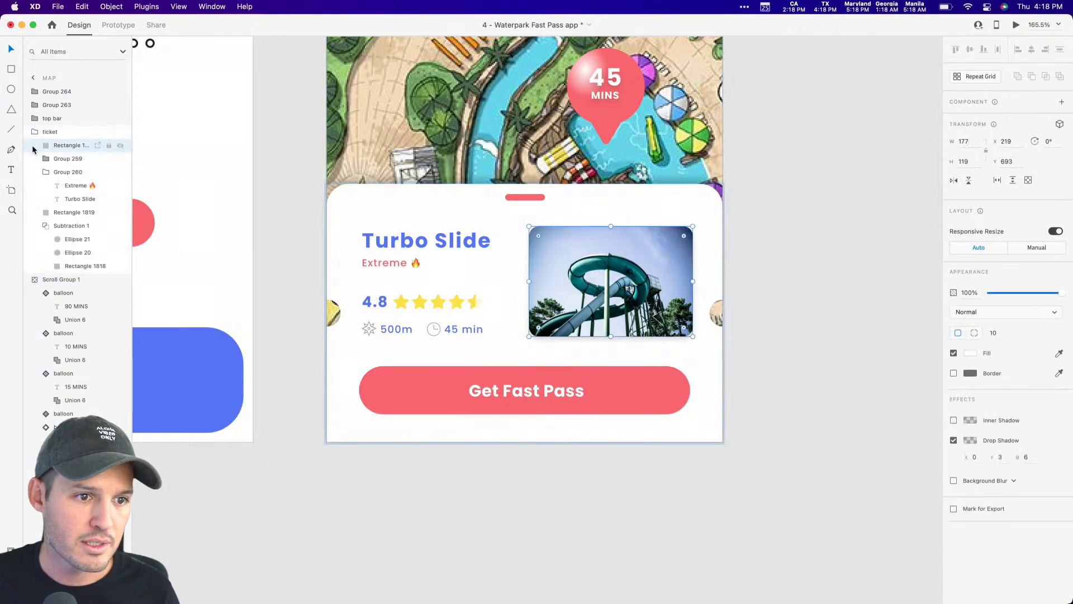
left_click(34, 133)
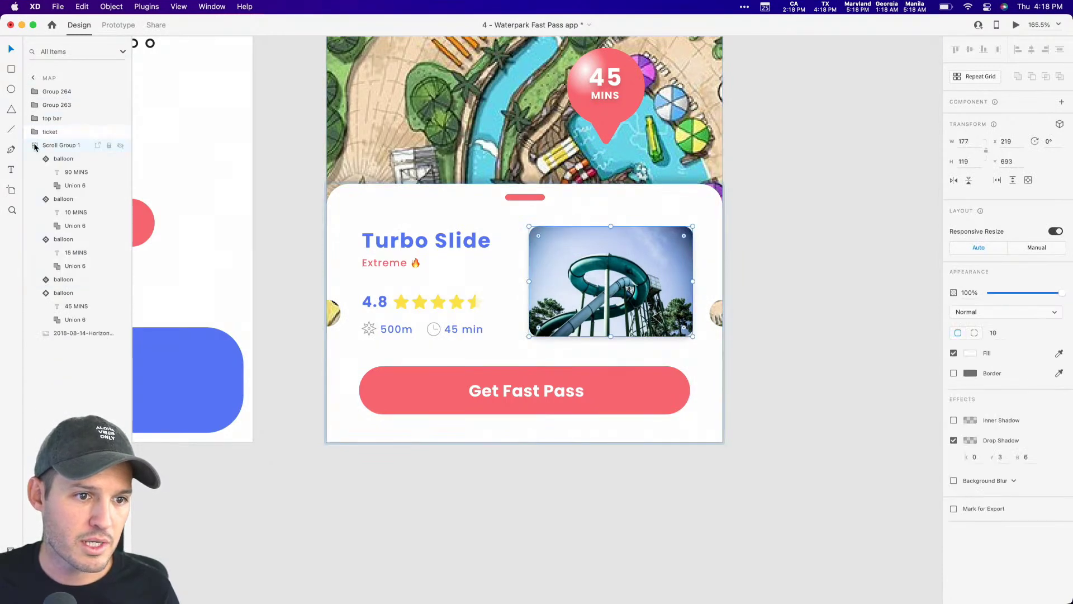
left_click(120, 133)
left_click(119, 132)
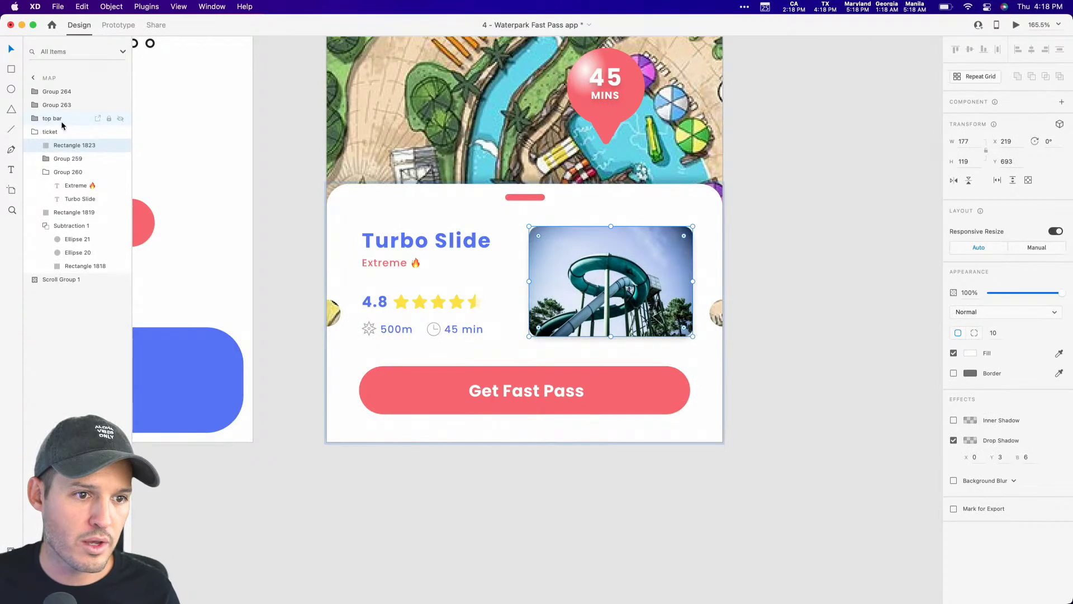
Move the Get Fast Pass button group and the distance and time group into the ticket group, and collapse it
left_click(59, 105)
left_click(60, 93)
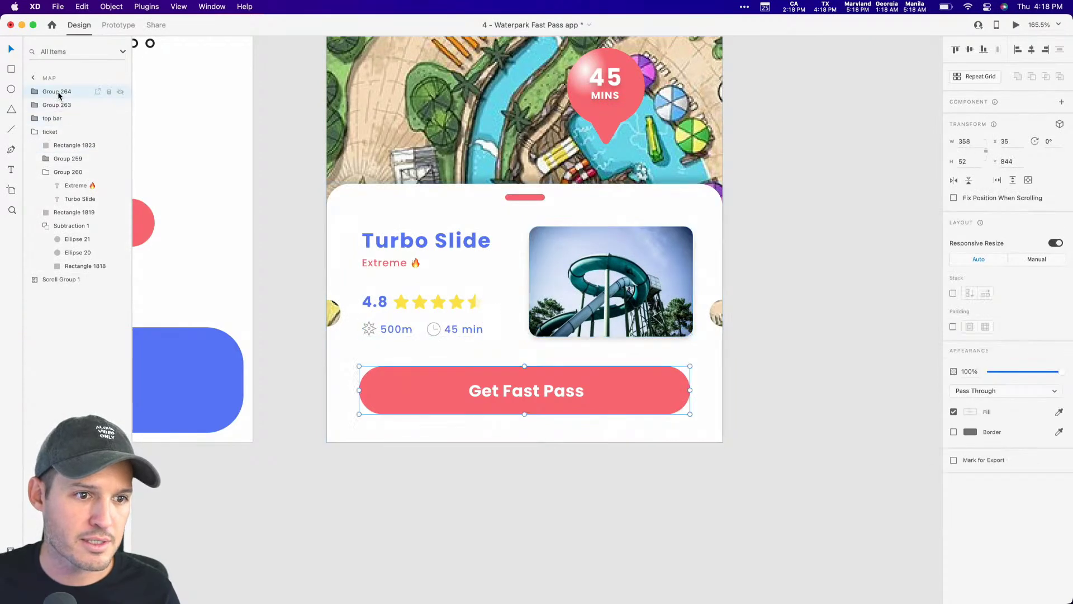
left_click(57, 105, "shift")
left_click_drag(56, 105, 55, 137)
left_click(35, 106)
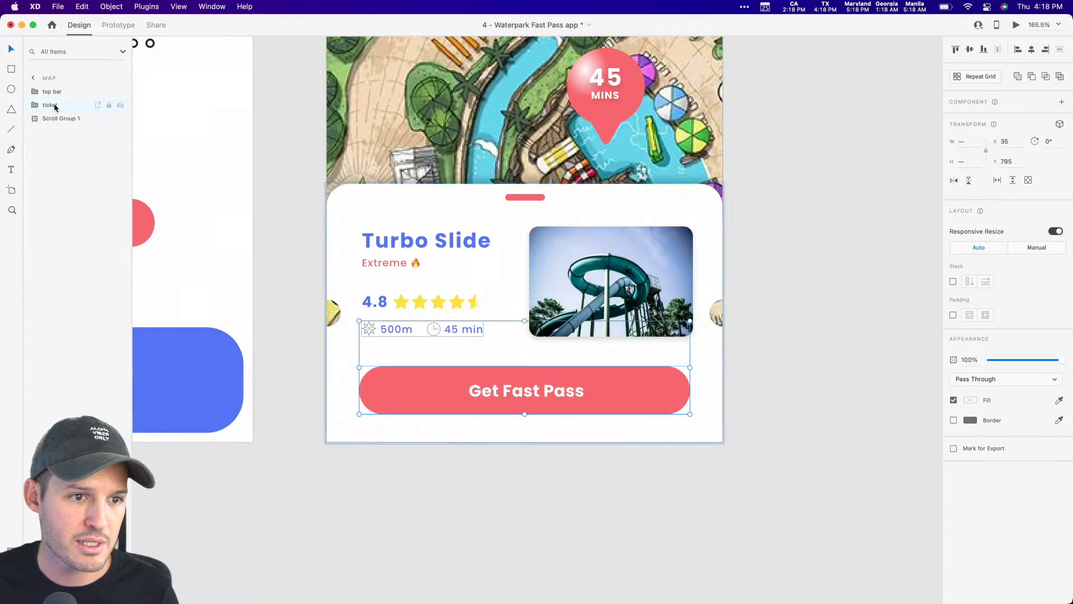
Select the ticket group and toggle its visibility to check that it includes every ticket element
left_click(54, 106)
left_click(119, 107)
left_click(119, 107)
left_click(120, 107)
left_click(119, 107)
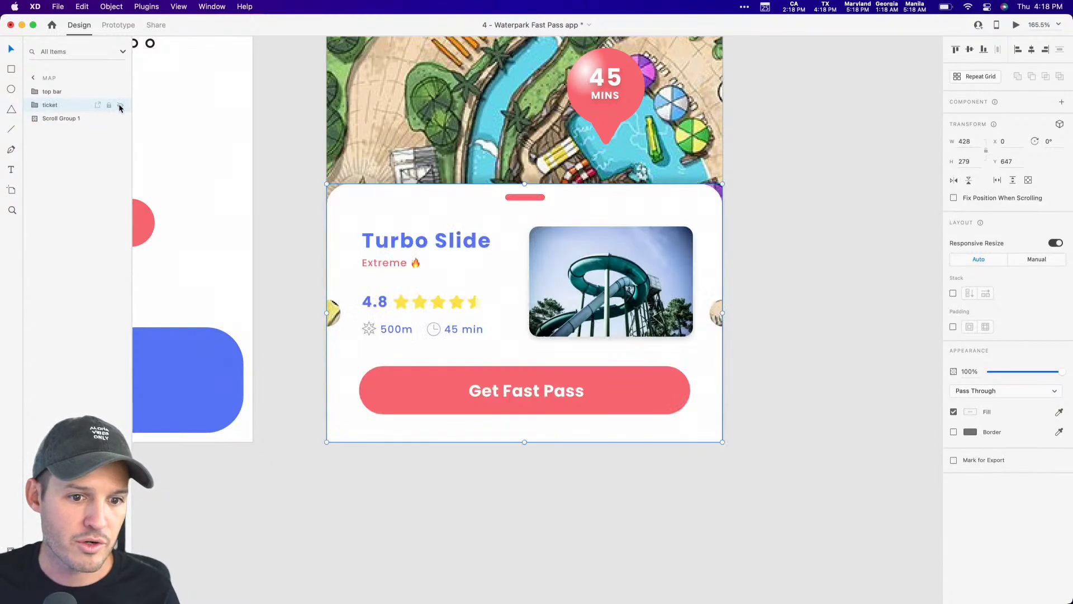
Turn the whole ticket group on the Map artboard into a component
left_click(771, 229)
key("super+minus")
key("super+minus")
key("super+minus")
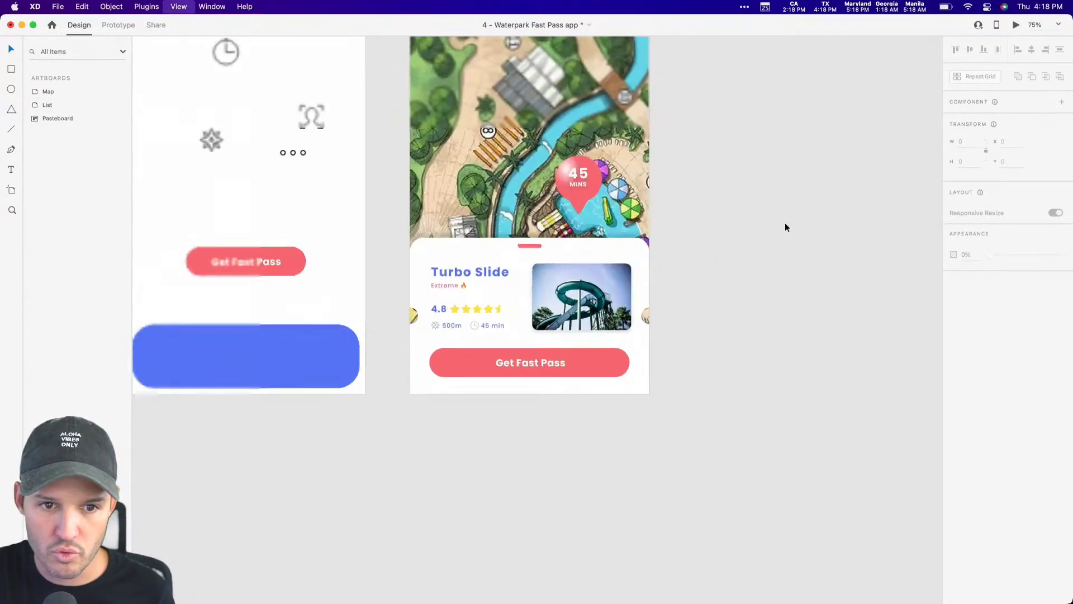
key("super+plus")
key("super+plus")
scroll(754, 246, "right", 2)
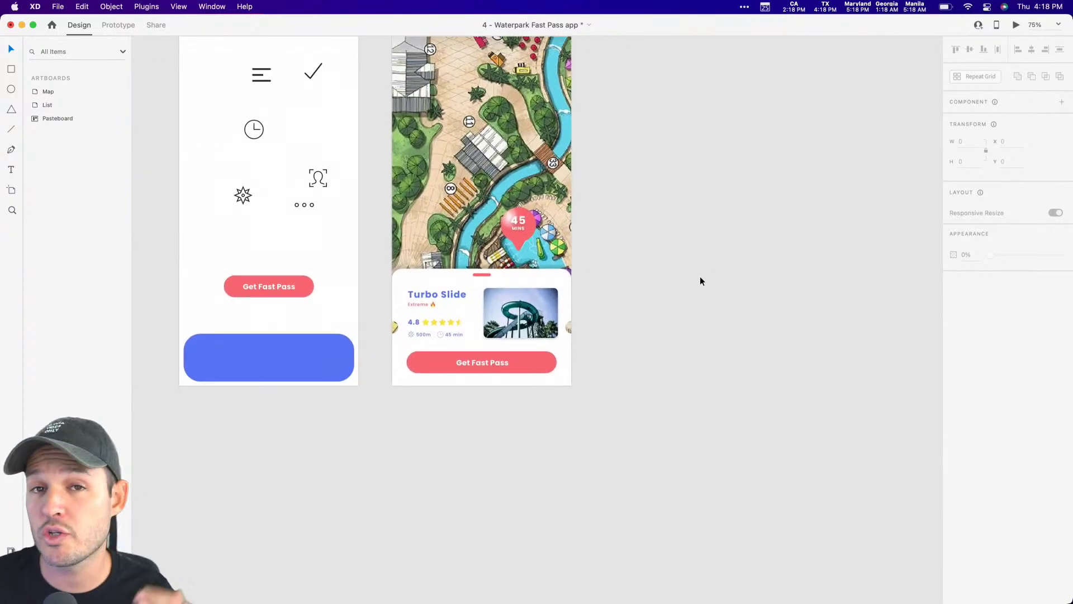
left_click(540, 297)
key("super+k")
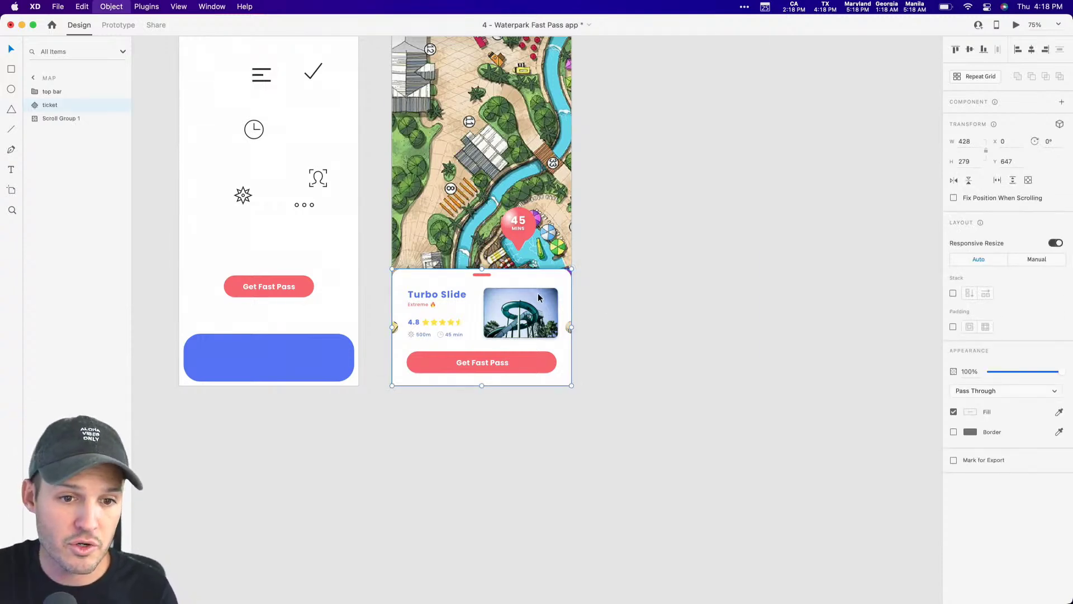
left_click(644, 287)
Delete the main ticket from the Map artboard and place a ticket instance from the document assets at X 0, Y 892
scroll(634, 290, "up", 3)
scroll(635, 291, "right", 2)
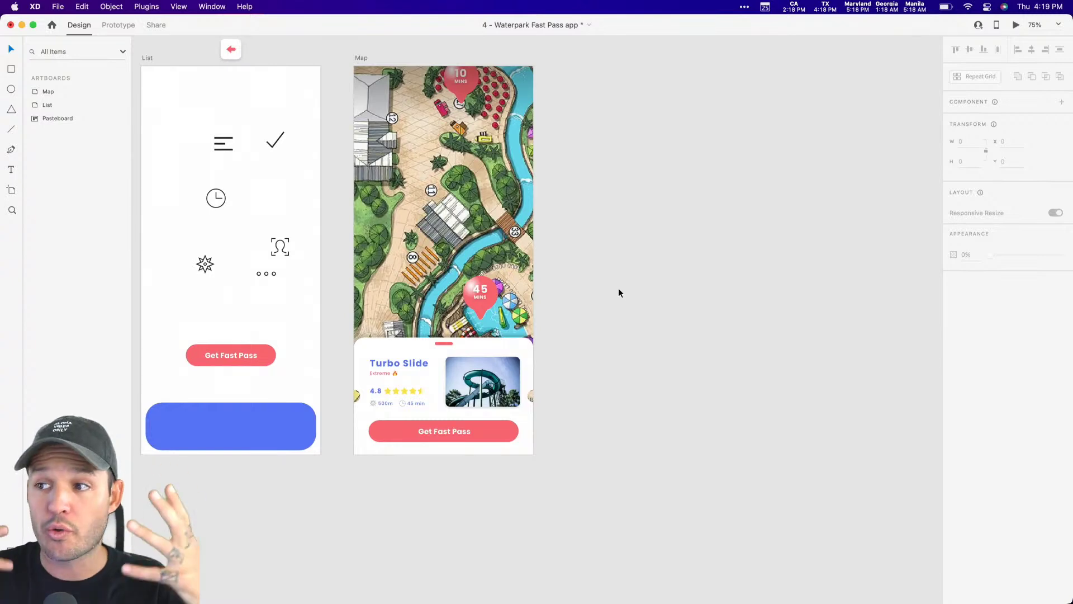
left_click(498, 252)
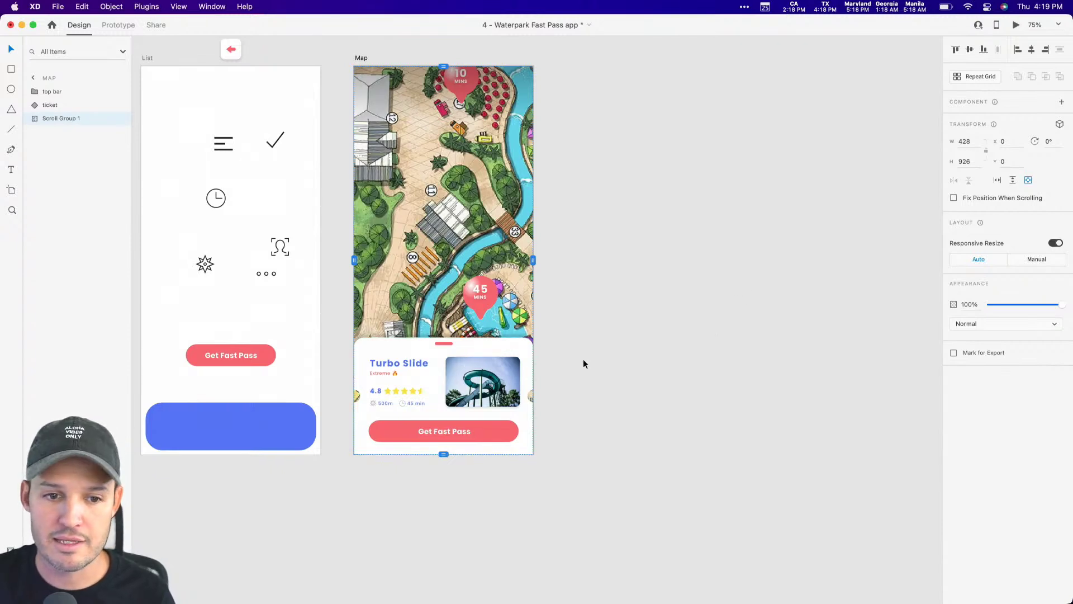
left_click(435, 363)
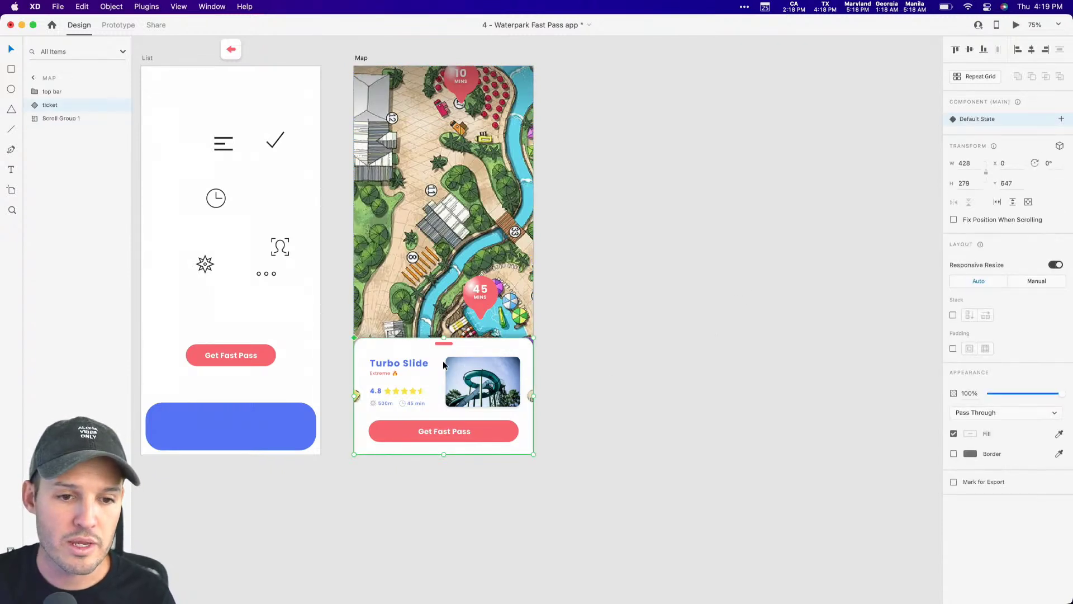
key("super+shift+y")
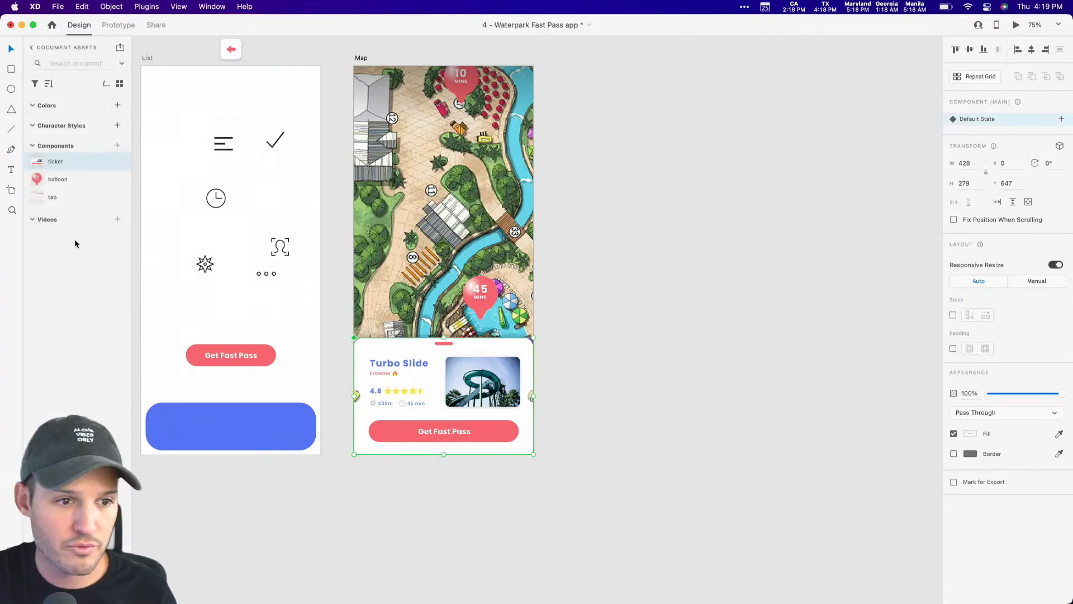
key("Delete")
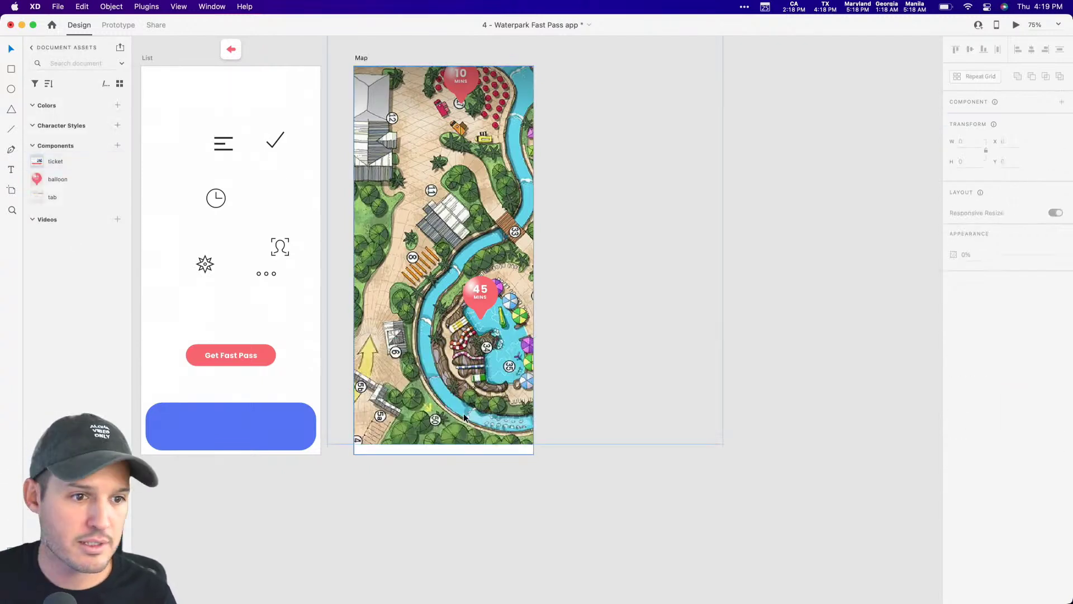
left_click_drag(55, 162, 414, 462)
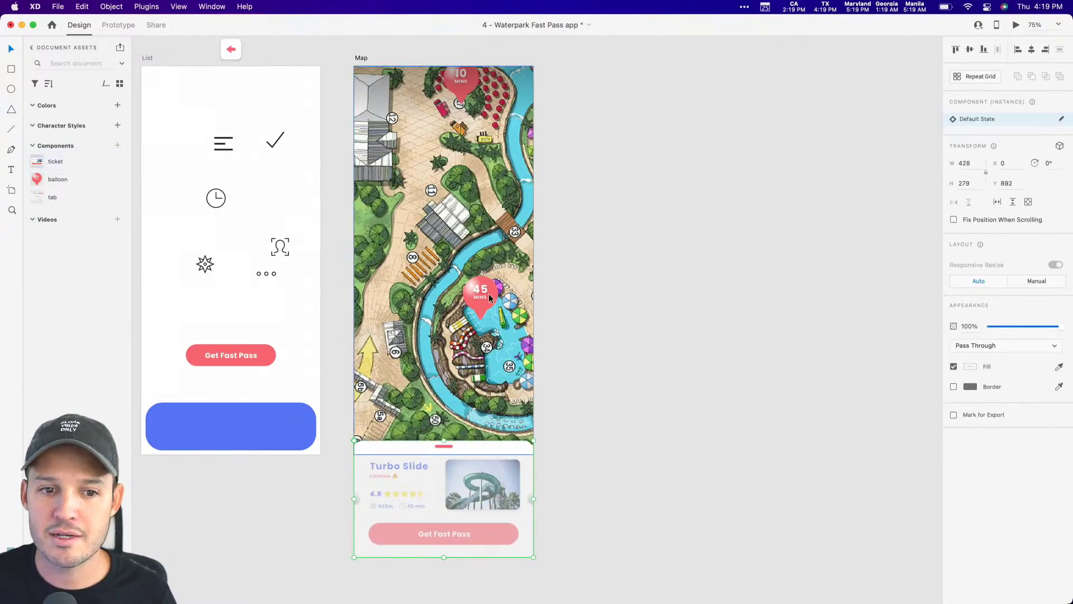
key("Delete")
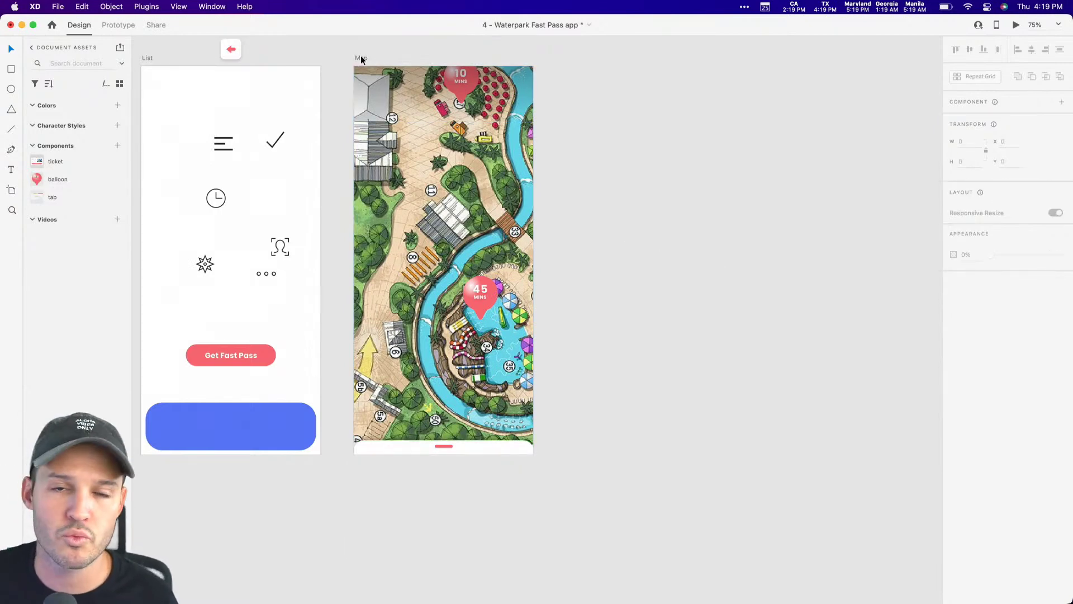
Duplicate the Map artboard to the right of the original and move the copy's ticket up to Y 647
left_click_drag(361, 58, 560, 67)
left_click(659, 448)
left_click_drag(658, 448, 660, 346)
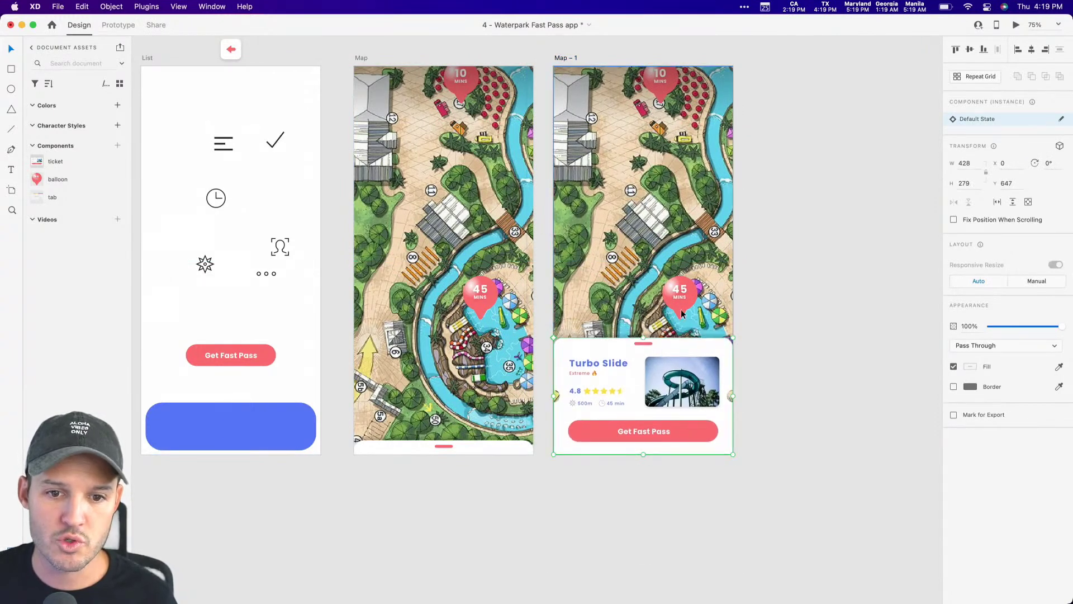
Switch the 45 mins balloon on the Map – 1 artboard to its Toggle State
double_click(682, 296)
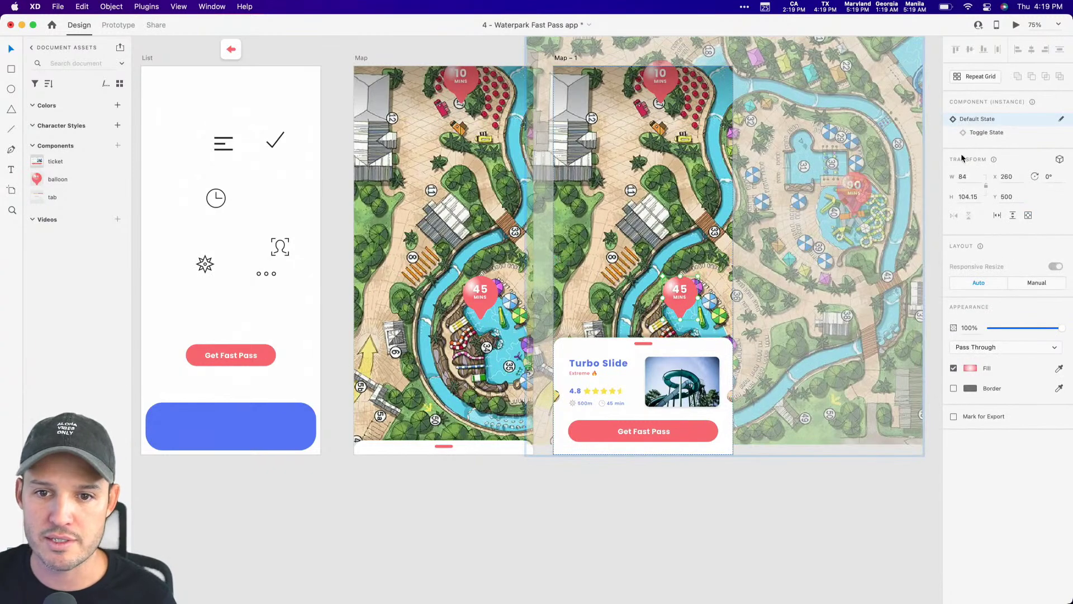
left_click(780, 459)
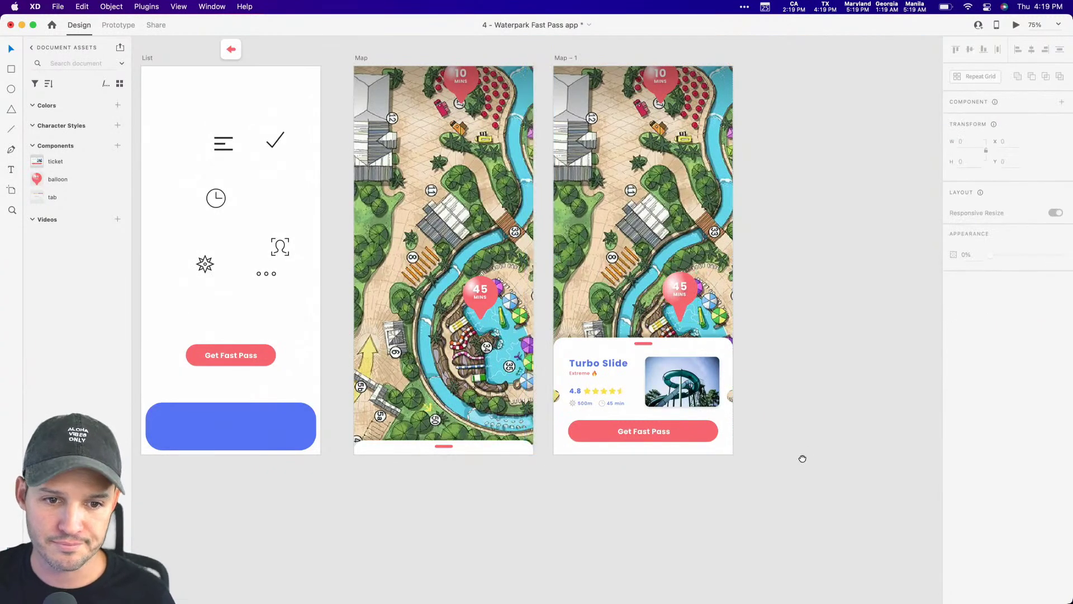
scroll(790, 474, "up", 1)
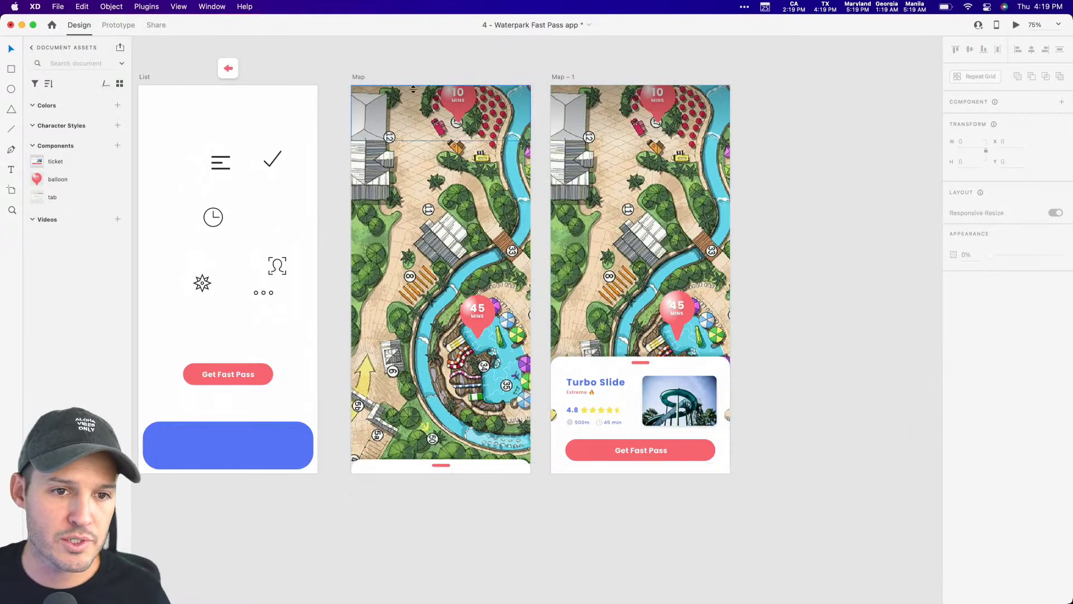
Try to link the 45 mins balloon on the Map artboard directly to Map – 1 and check the available triggers
left_click(112, 27)
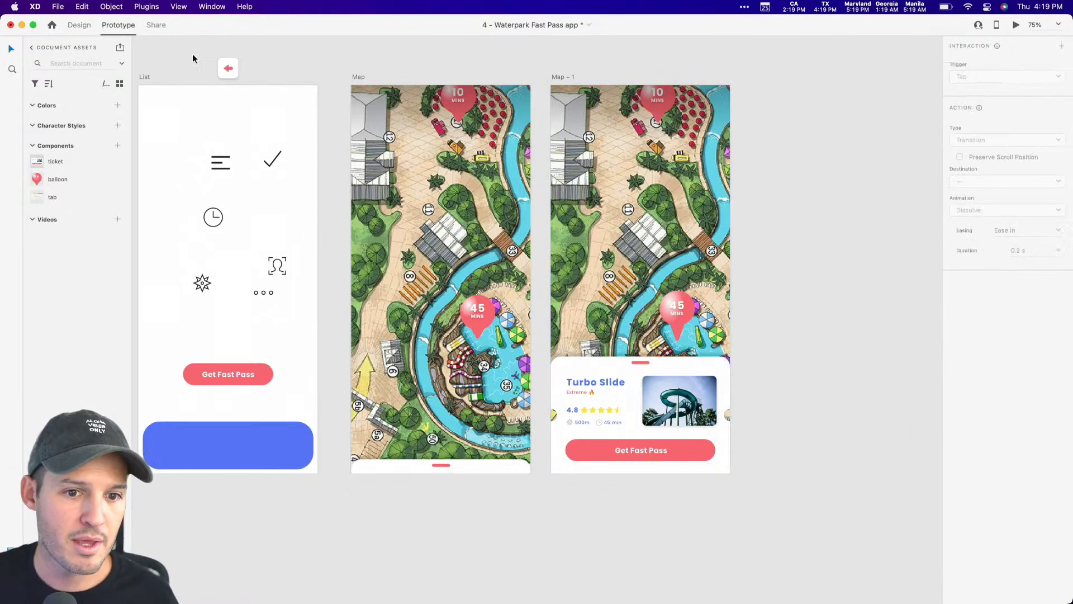
left_click(484, 320)
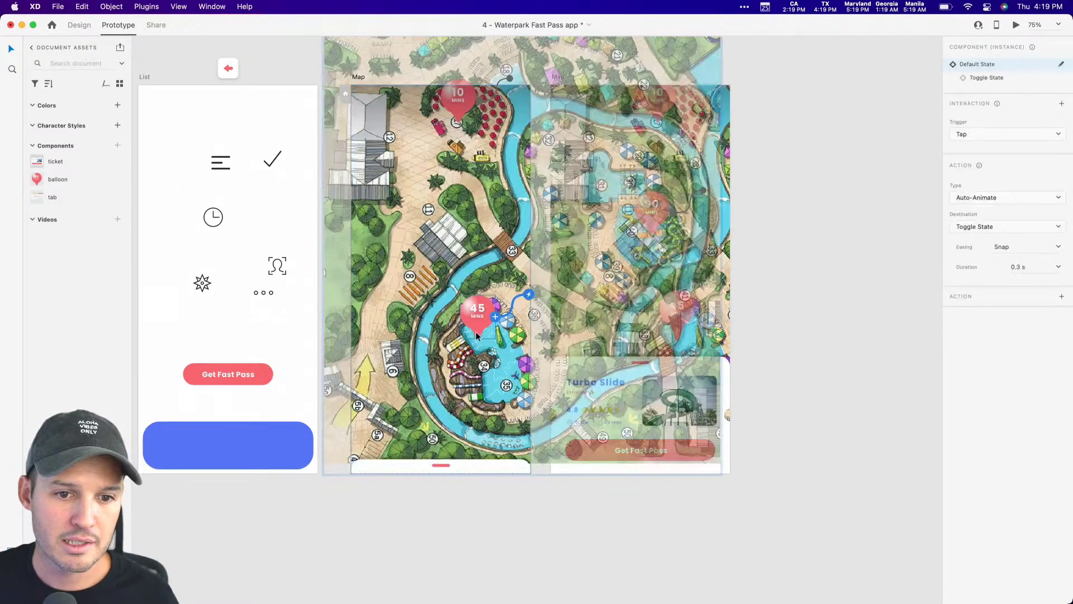
left_click_drag(496, 320, 637, 316)
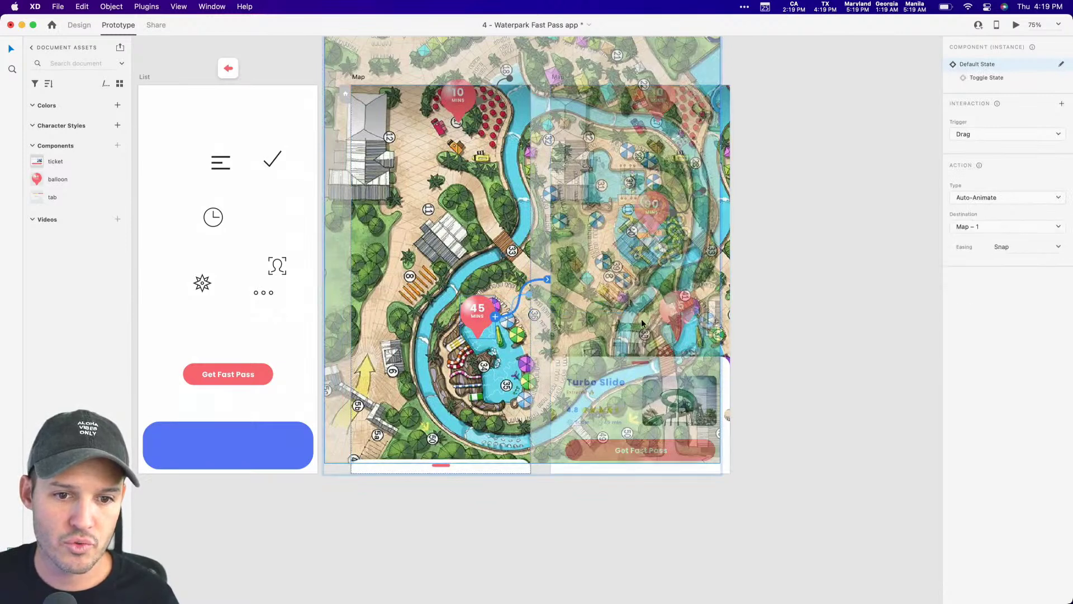
left_click(995, 134)
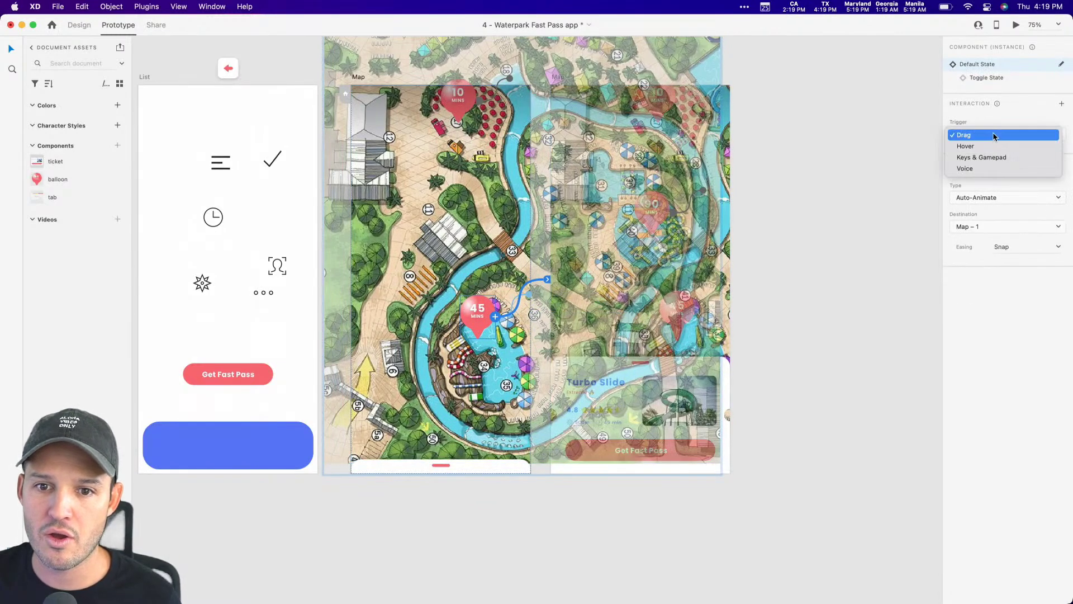
left_click(860, 199)
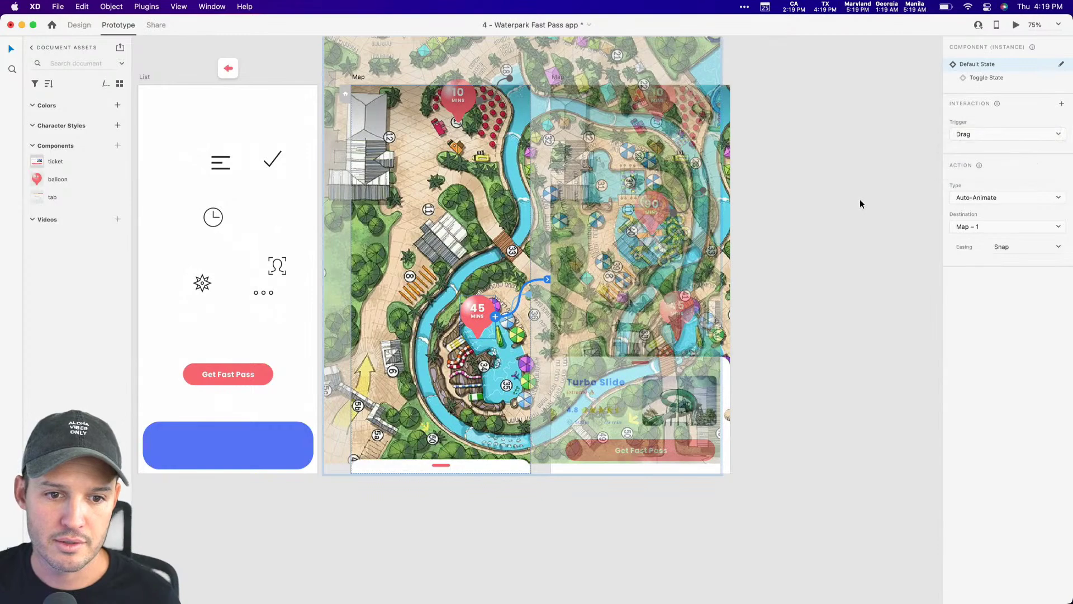
left_click(809, 194)
Select the 45 mins balloon on the Map artboard and collapse all expanded balloon layers inside Scroll Group 1
key("space")
left_click_drag(835, 332, 816, 273)
key("z")
left_click_drag(281, 173, 831, 409)
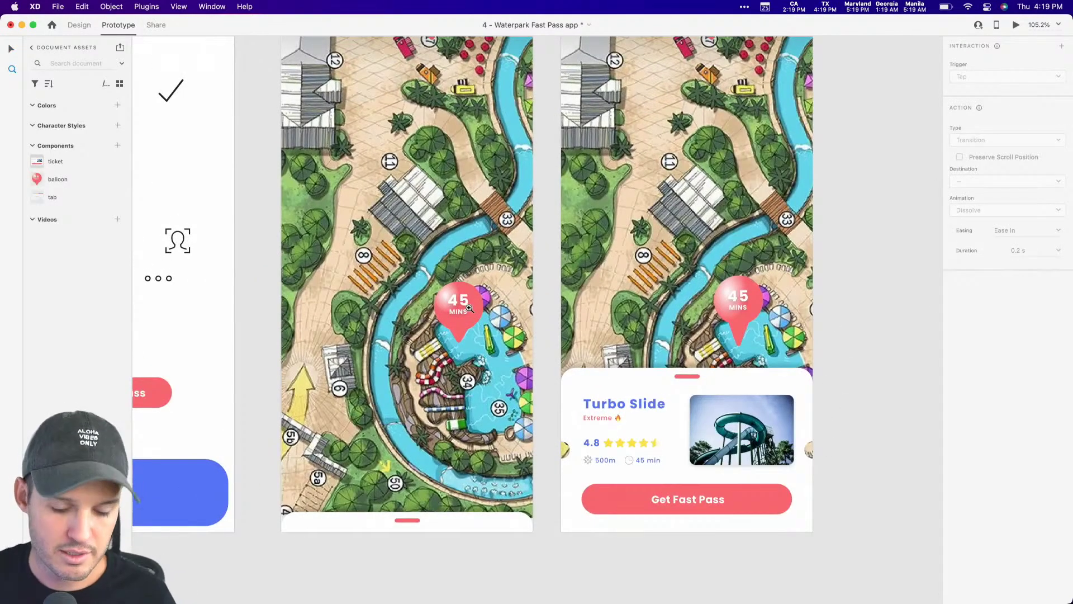
left_click(462, 309)
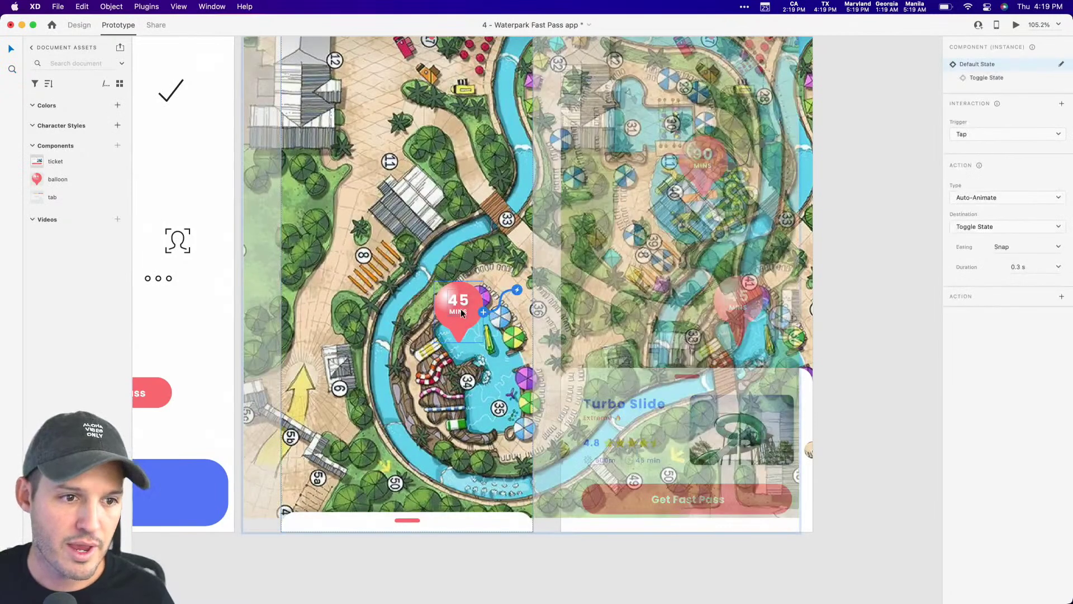
key("super+y")
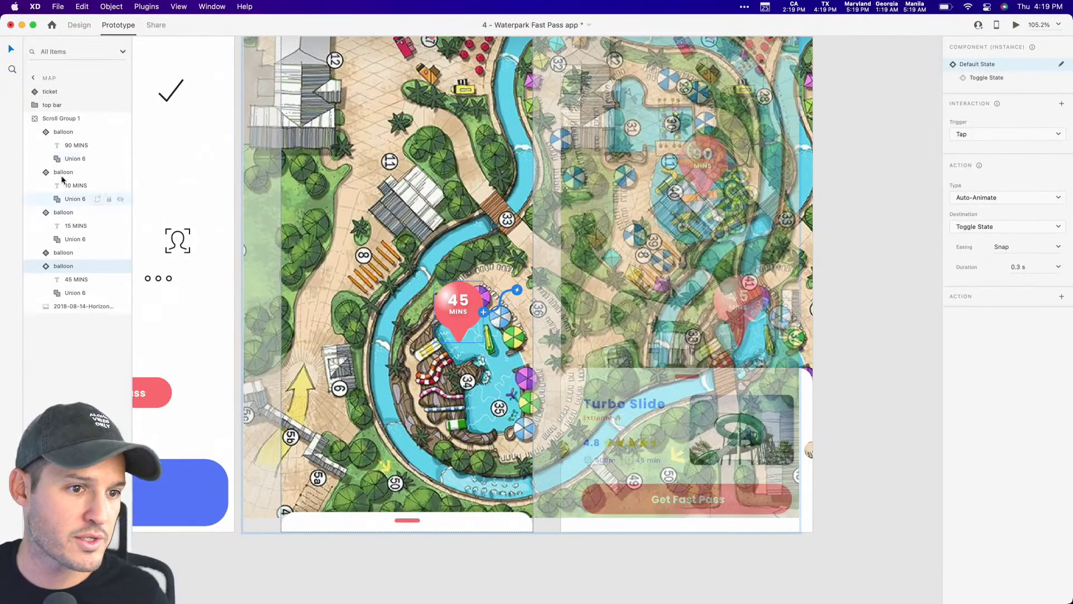
left_click(36, 118)
left_click(37, 117)
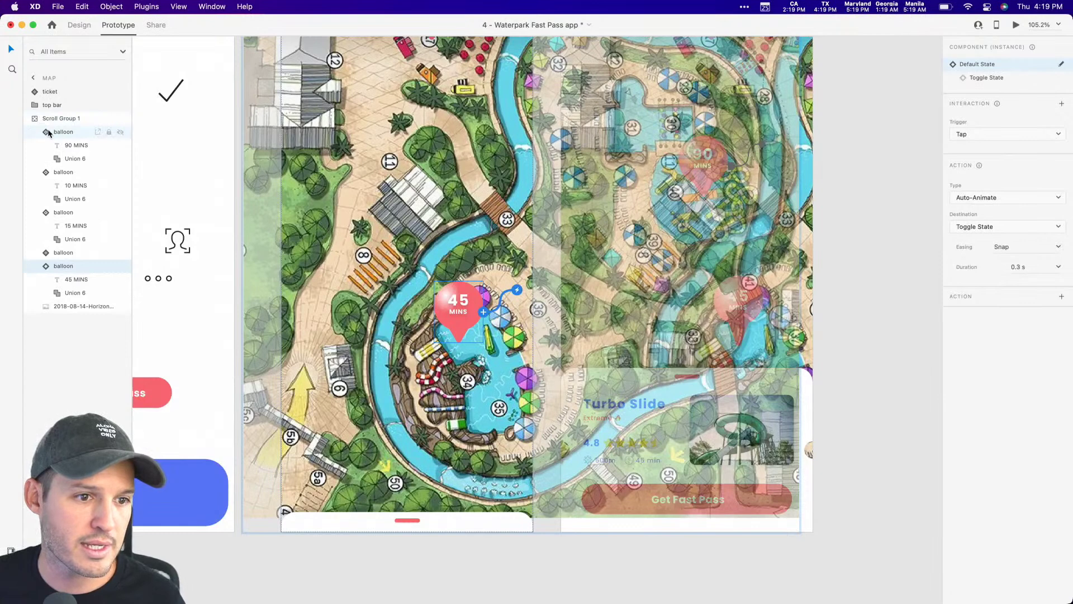
left_click(47, 132)
left_click(45, 145)
left_click(46, 159)
left_click(45, 187)
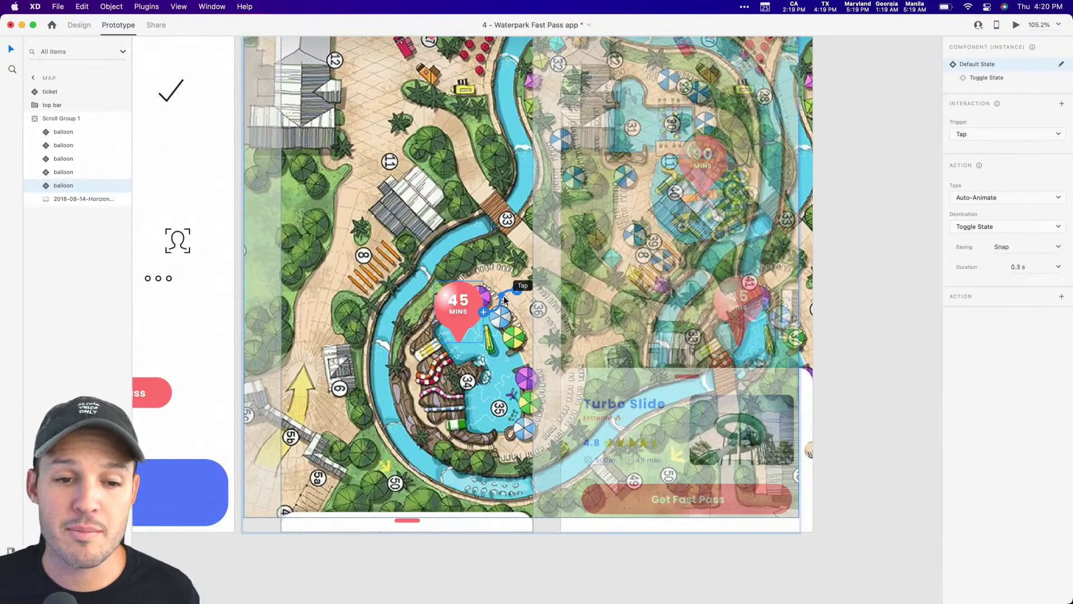
Draw a circle about 88 by 88 over the Map artboard's 45 mins balloon and set its opacity to 0%
scroll(504, 297, "left", 4)
left_click_drag(567, 297, 458, 301)
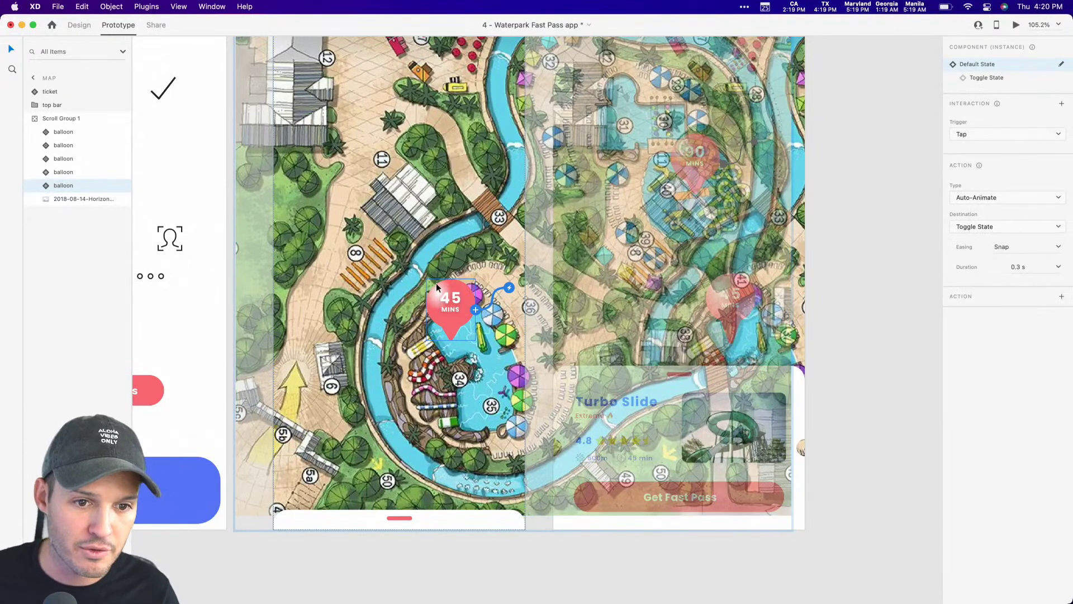
left_click(77, 25)
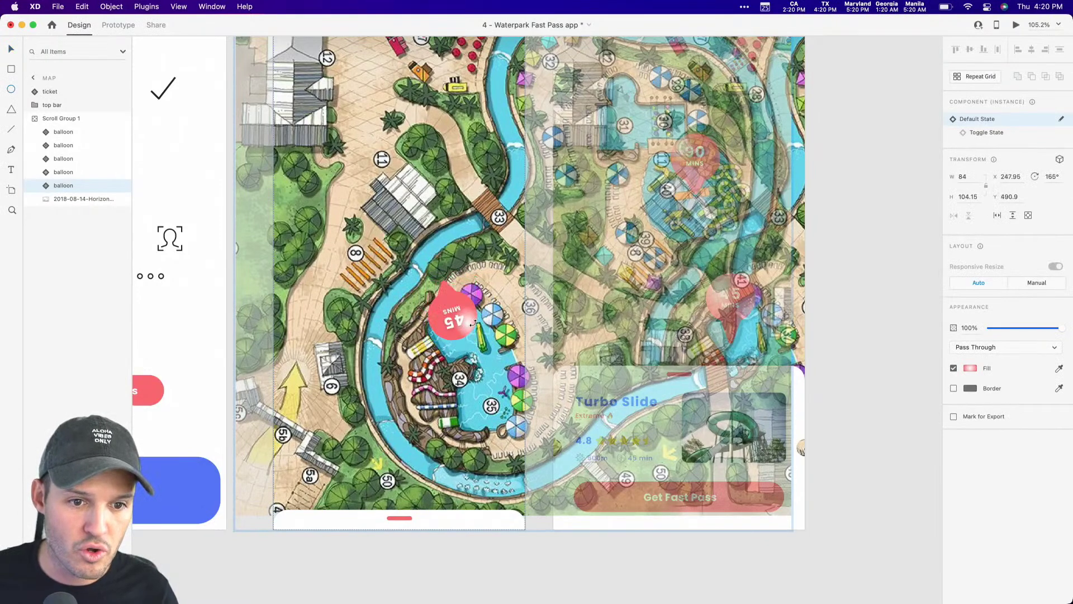
left_click_drag(410, 269, 451, 306)
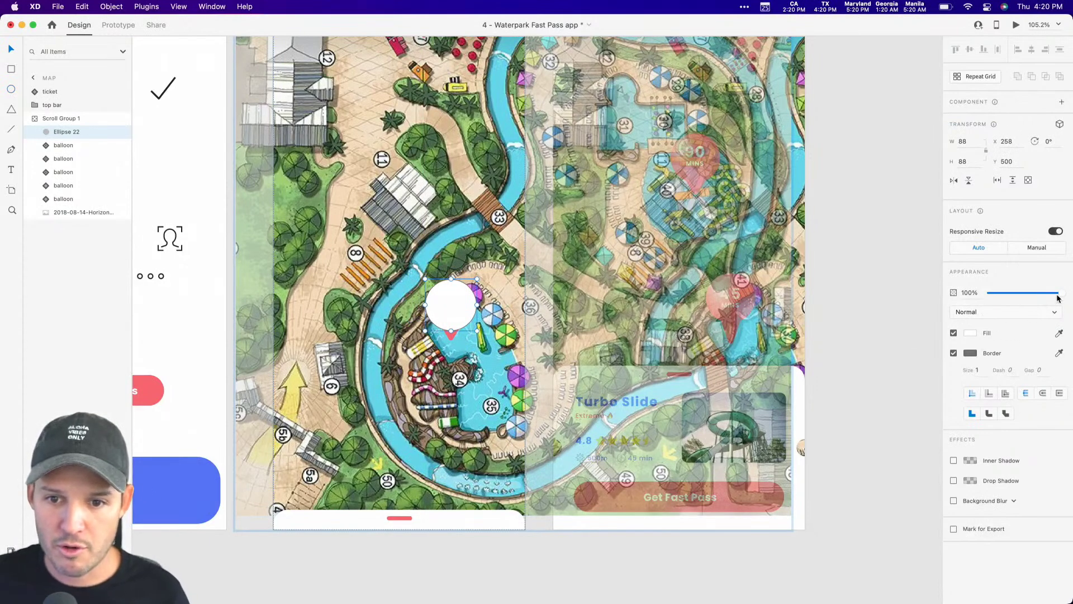
left_click_drag(1058, 298, 858, 304)
Rename the invisible circle's layer as "tap point"
double_click(68, 132)
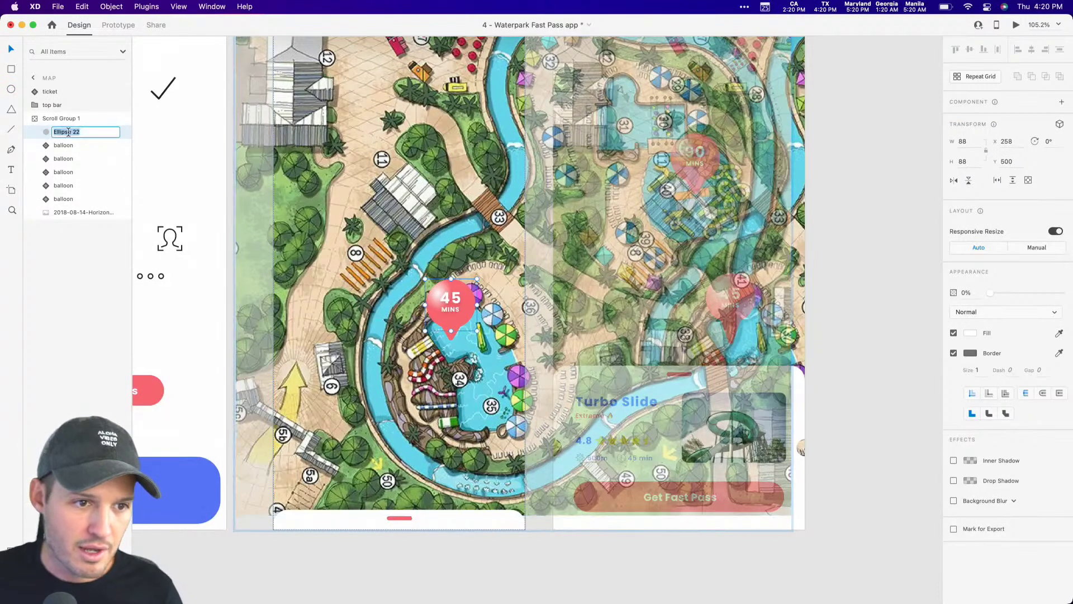
type("tap")
key("Return")
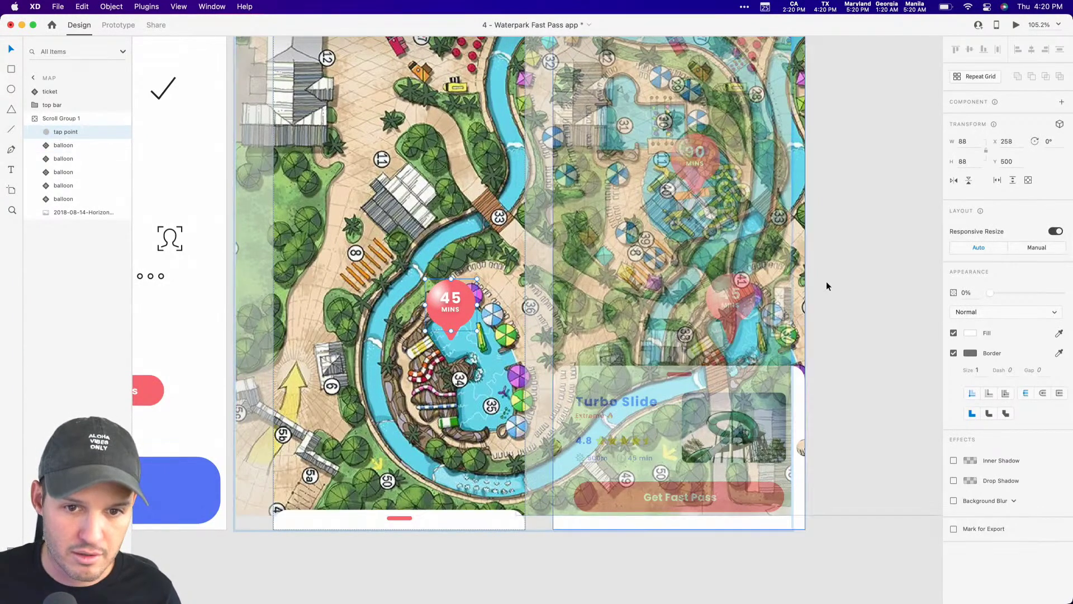
Paste a copy of the tap point over the 45 mins balloon on Map – 1 and nudge it up
left_click(725, 296)
left_click(724, 296)
double_click(724, 297)
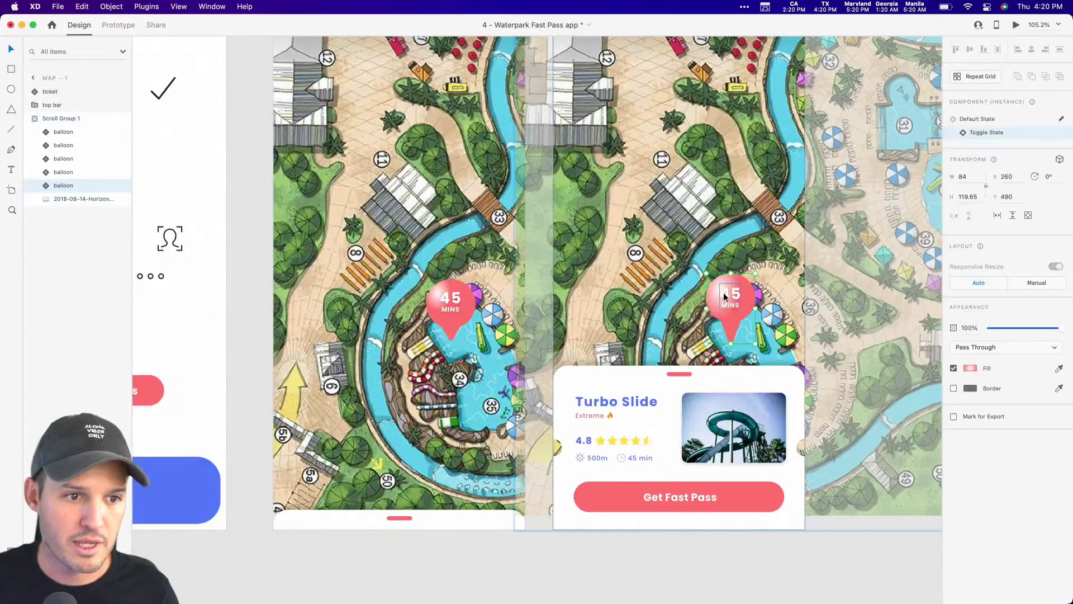
key("super+v")
key("shift+Up")
left_click(780, 553)
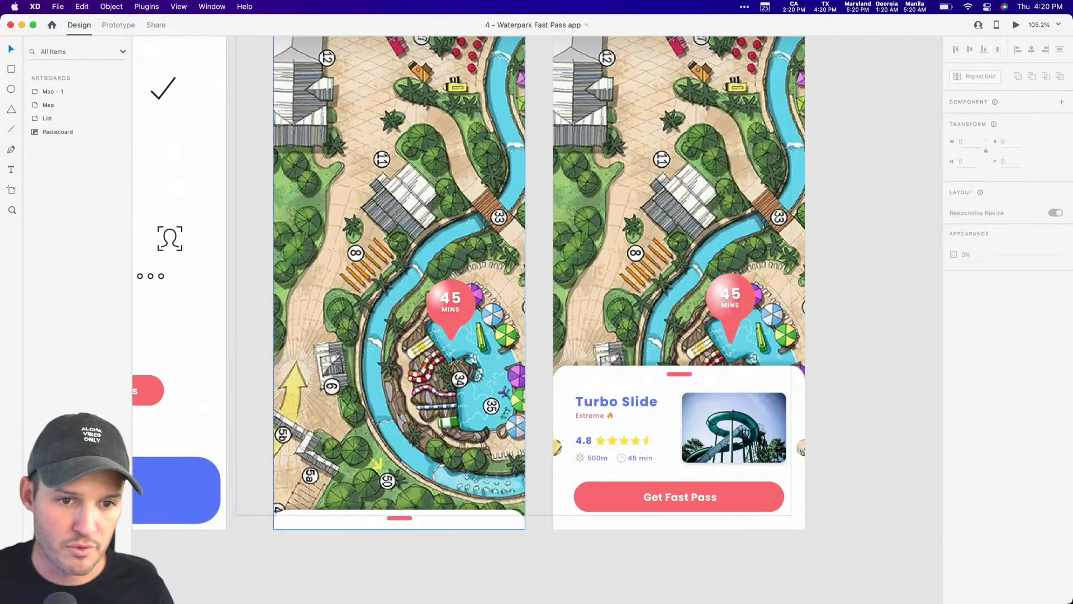
Link the Map artboard's tap point to Map – 1 with a Tap trigger and an Auto-Animate action
left_click(113, 24)
left_click(452, 301)
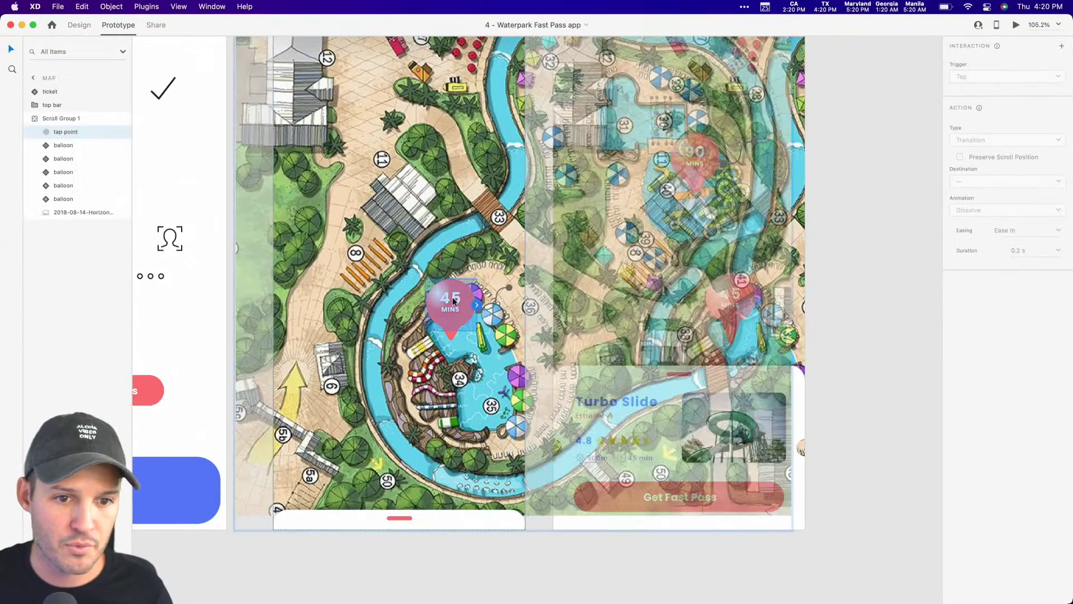
left_click_drag(479, 307, 659, 224)
left_click(995, 139)
left_click(996, 139)
left_click(1001, 169)
left_click(1001, 170)
left_click(882, 149)
scroll(883, 151, "up", 5)
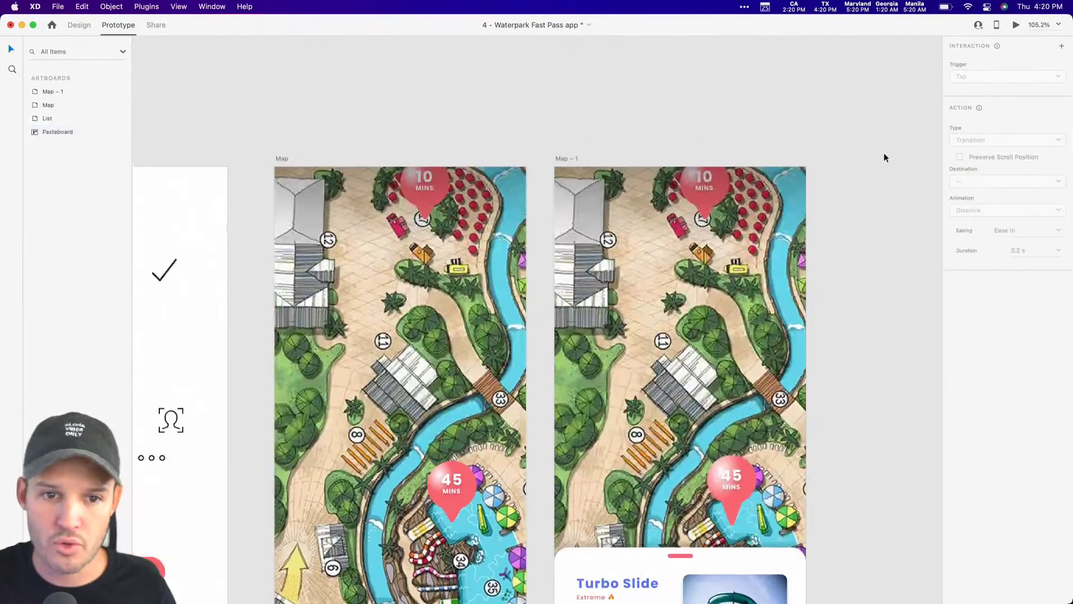
Rename the Map – 1 artboard as "ticket"
left_click(570, 160)
double_click(50, 92)
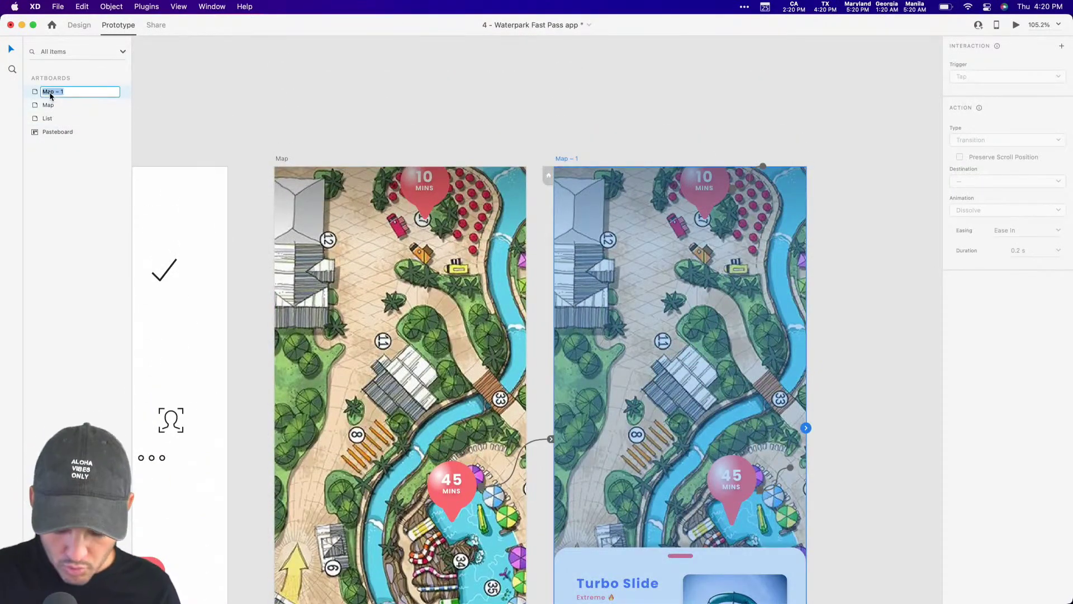
type("ticket")
key("Return")
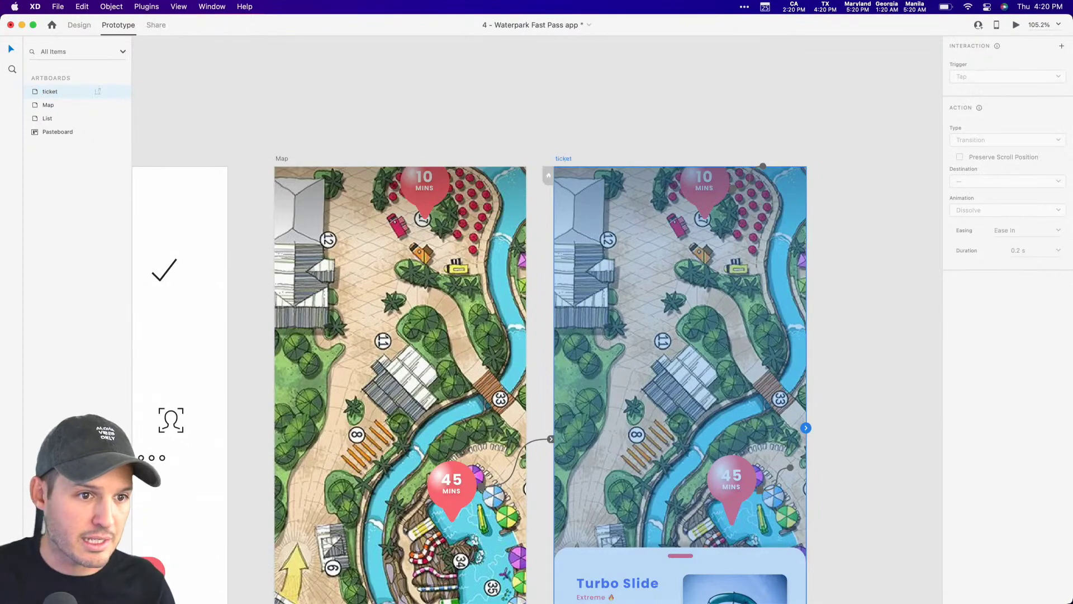
left_click(788, 285)
left_click(859, 434)
Collapse Scroll Group 1 in the ticket artboard's layers
scroll(859, 435, "down", 5)
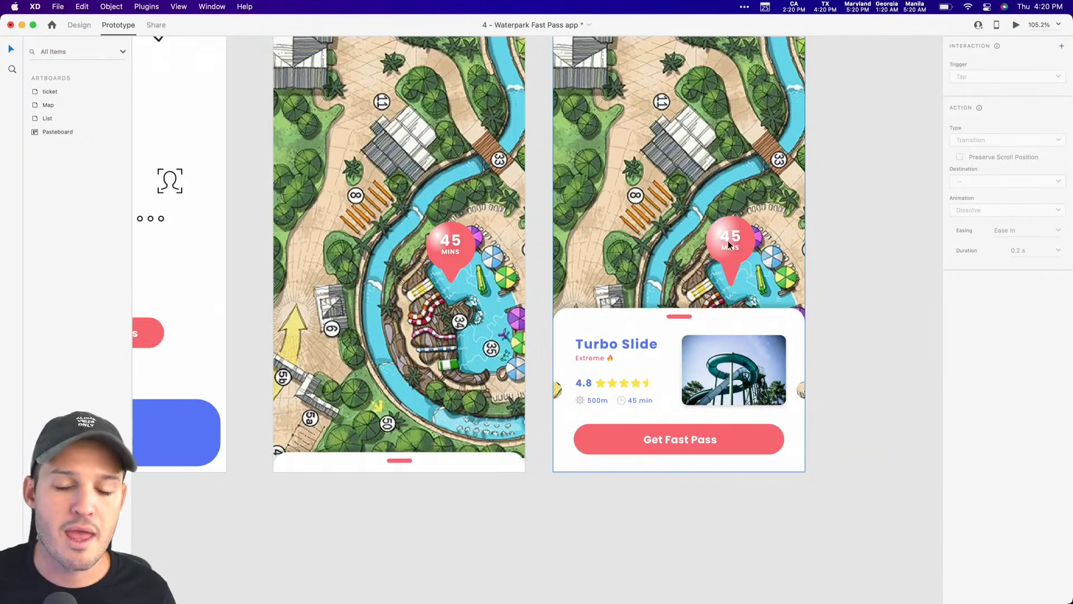
left_click(699, 347)
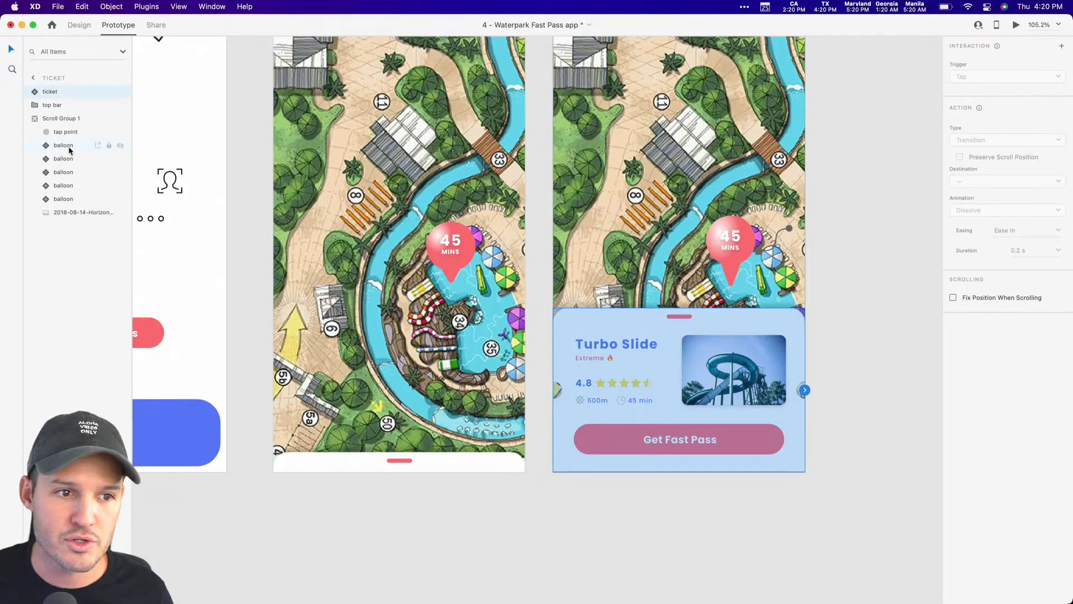
left_click(31, 118)
scroll(738, 387, "up", 5)
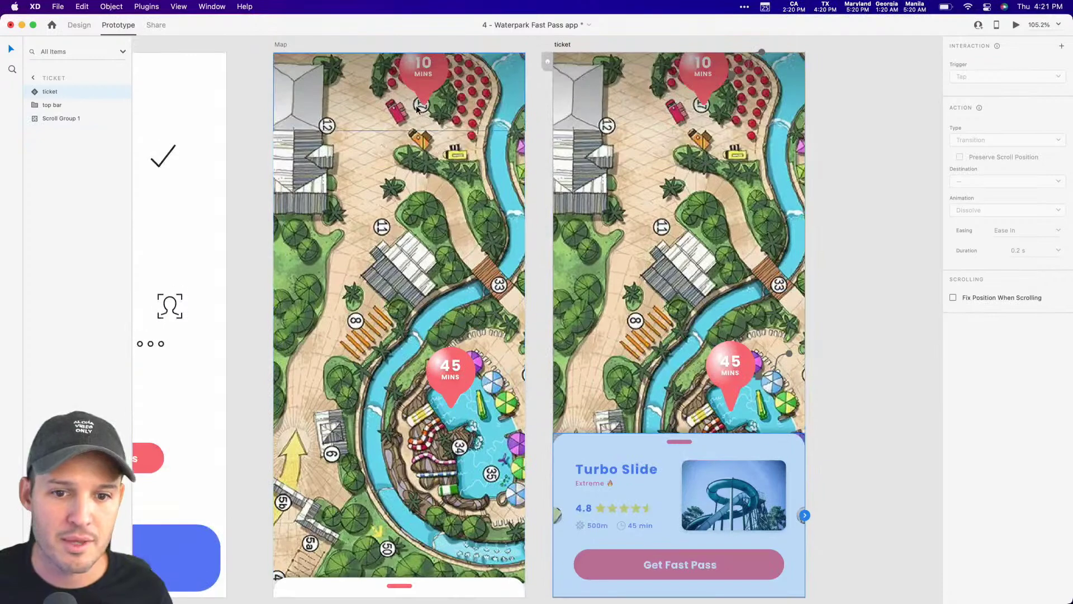
left_click(850, 441)
left_click_drag(850, 441, 832, 344)
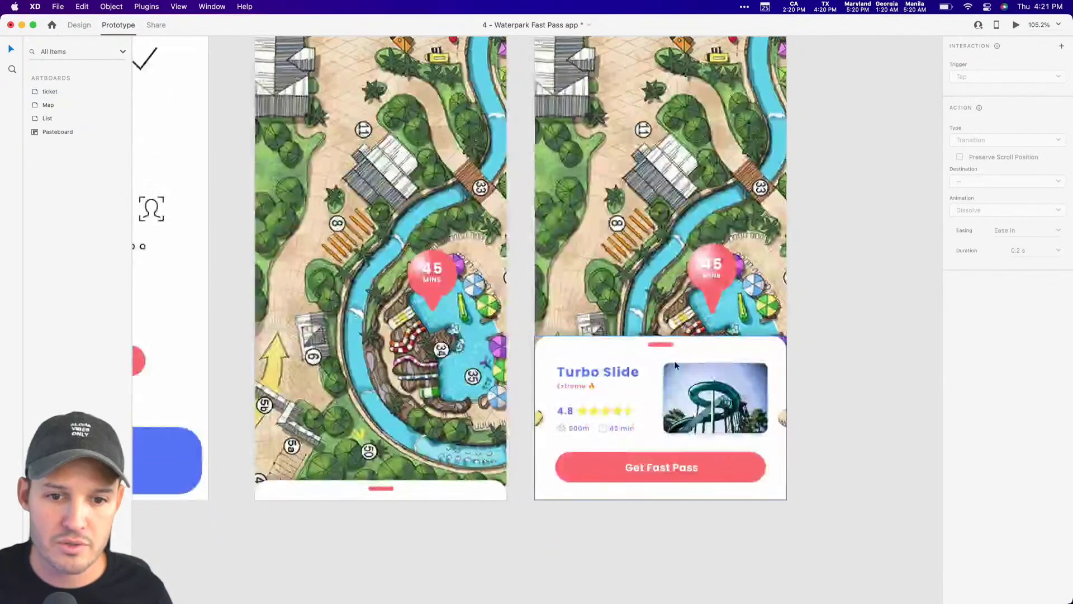
Link the ticket component on the ticket artboard to the Map artboard with a Drag trigger and Auto-Animate
left_click(674, 361)
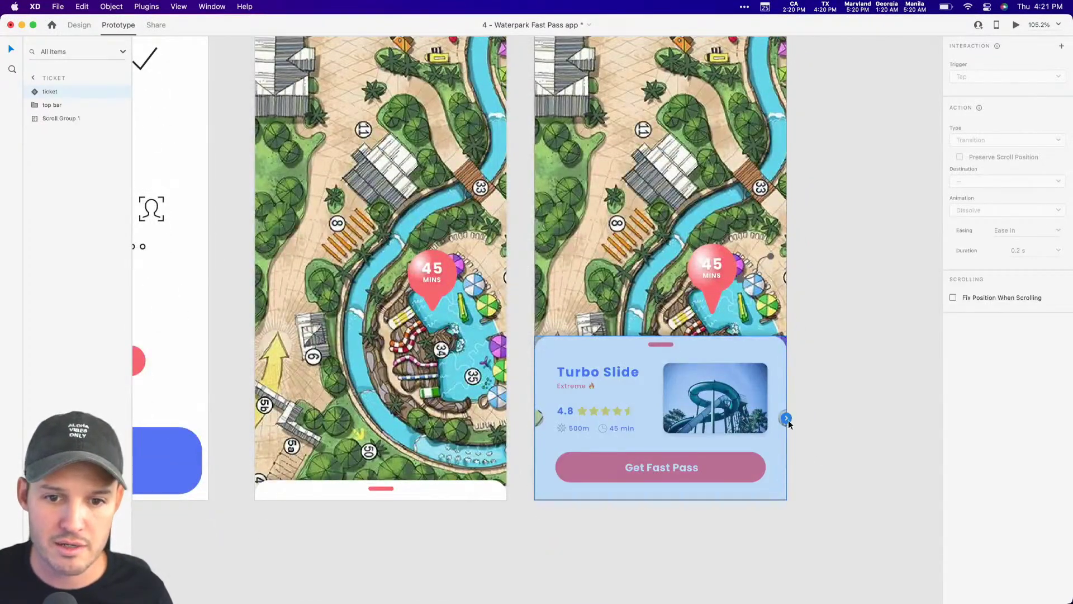
left_click_drag(786, 418, 418, 262)
left_click(969, 78)
left_click(968, 87)
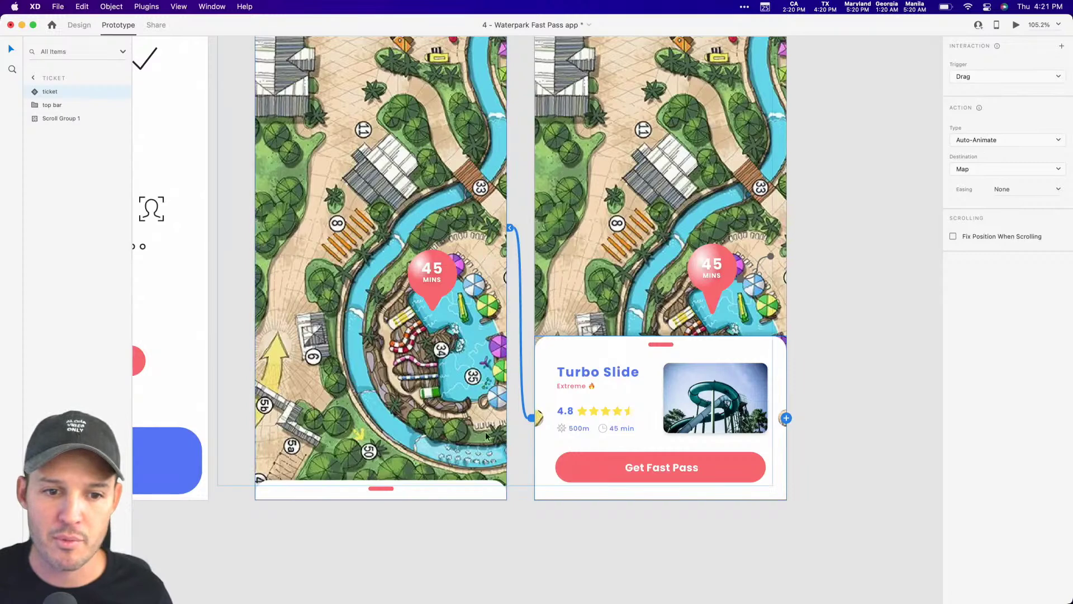
Check the tap point's interaction settings and set the Map artboard as the prototype flow's home screen
left_click(440, 271)
double_click(432, 270)
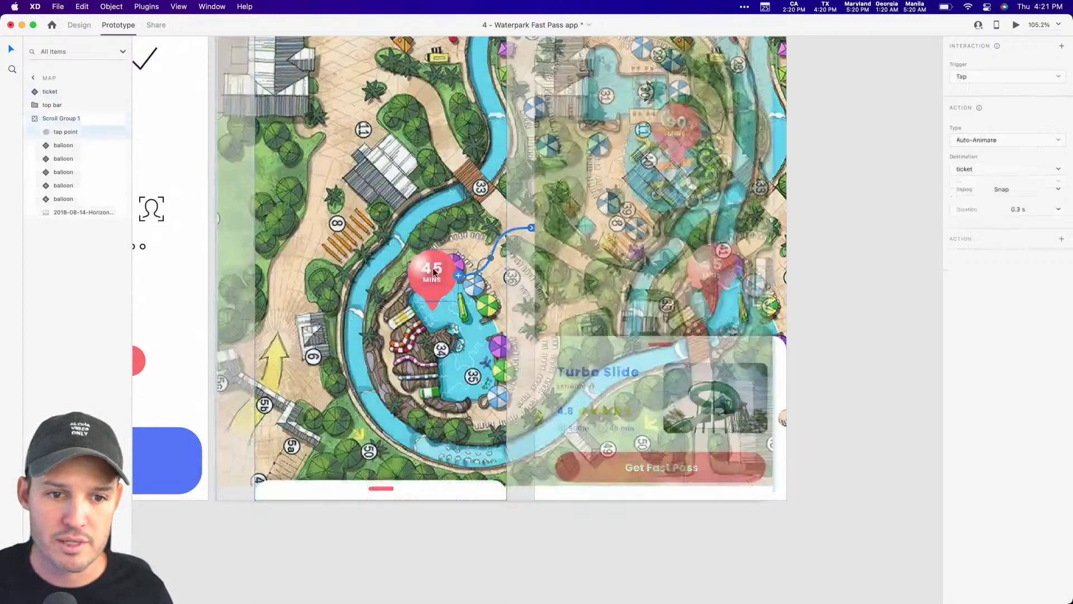
left_click(844, 225)
scroll(646, 176, "up", 3)
left_click(287, 66)
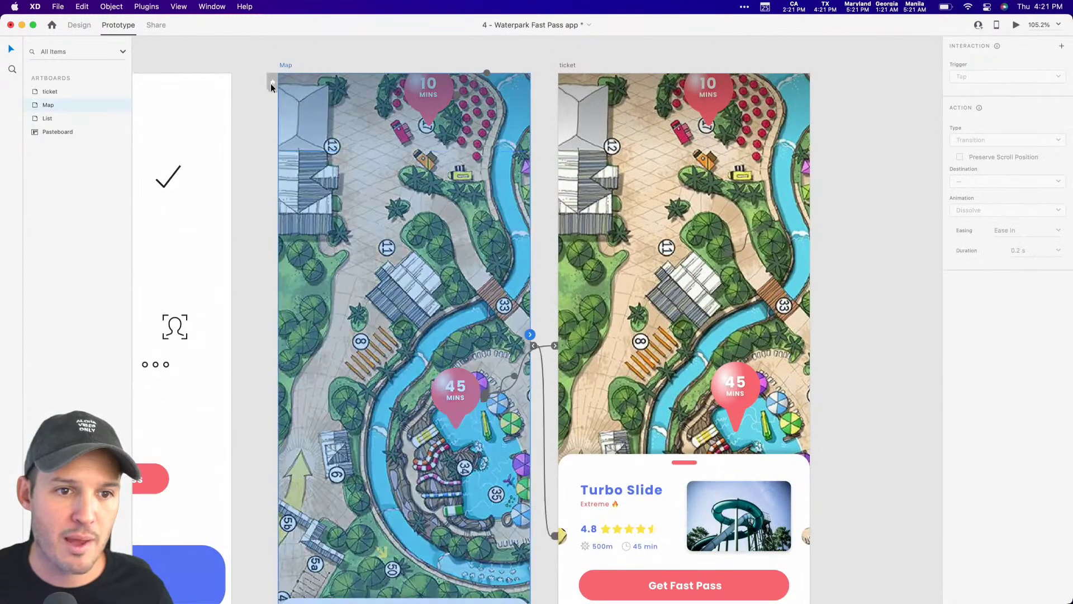
left_click(272, 83)
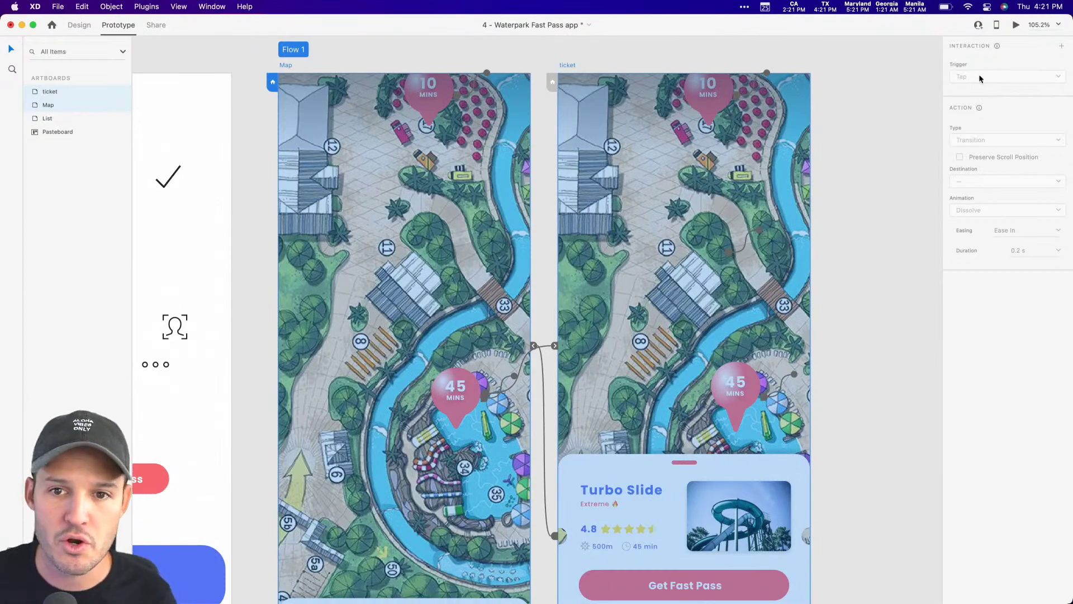
Preview the prototype from the Map screen and test the 45 mins balloon's tap interaction
left_click(1016, 24)
left_click_drag(713, 180, 696, 162)
mouse_move(545, 386)
left_mouse_down()
mouse_move(561, 394)
mouse_move(531, 458)
mouse_move(541, 381)
left_mouse_up()
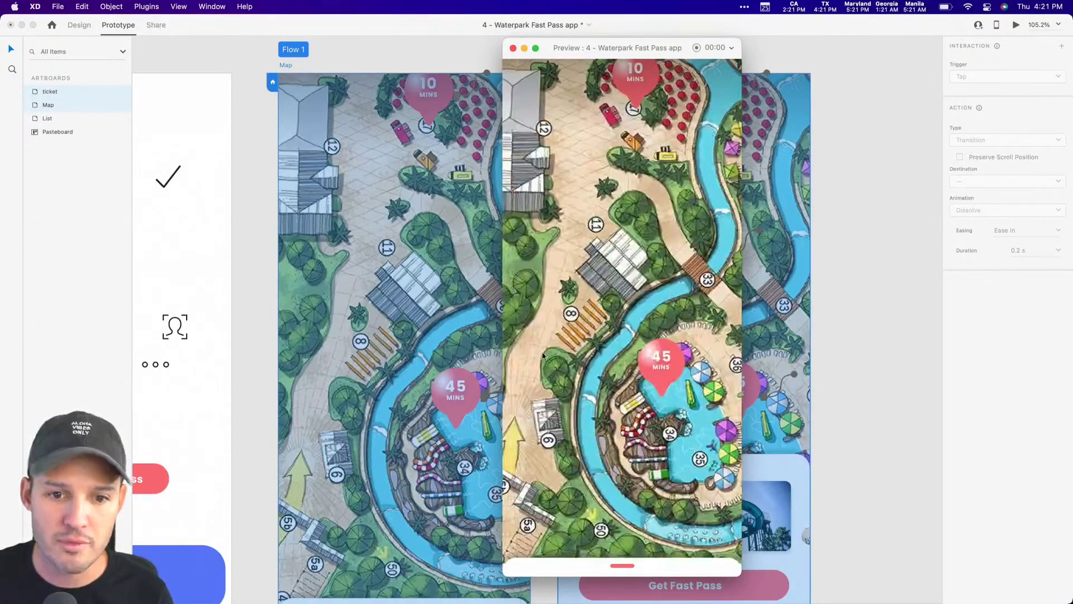
left_click(662, 363)
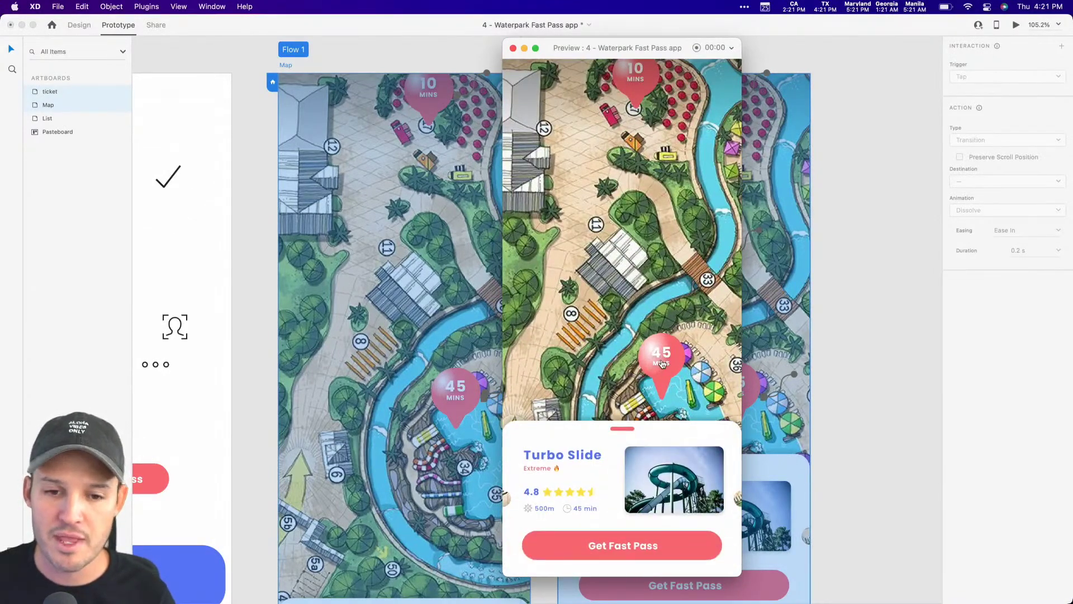
Test scrolling the map behind the open ticket in the prototype preview, and close the preview
left_click_drag(714, 248, 693, 286)
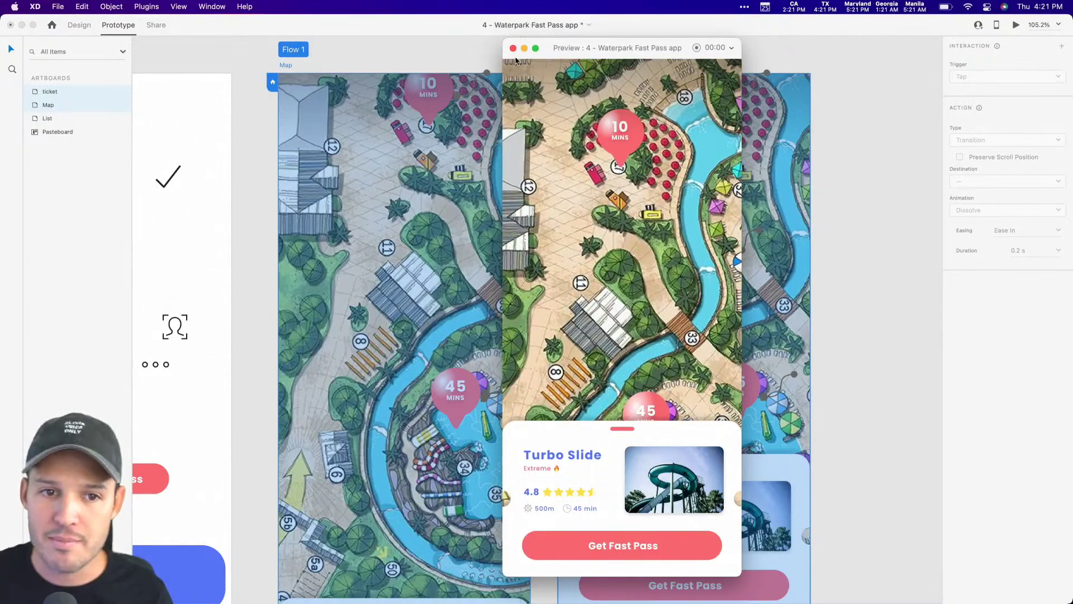
left_click(512, 48)
Return to design mode and duplicate the ticket artboard beside the original
left_click(79, 25)
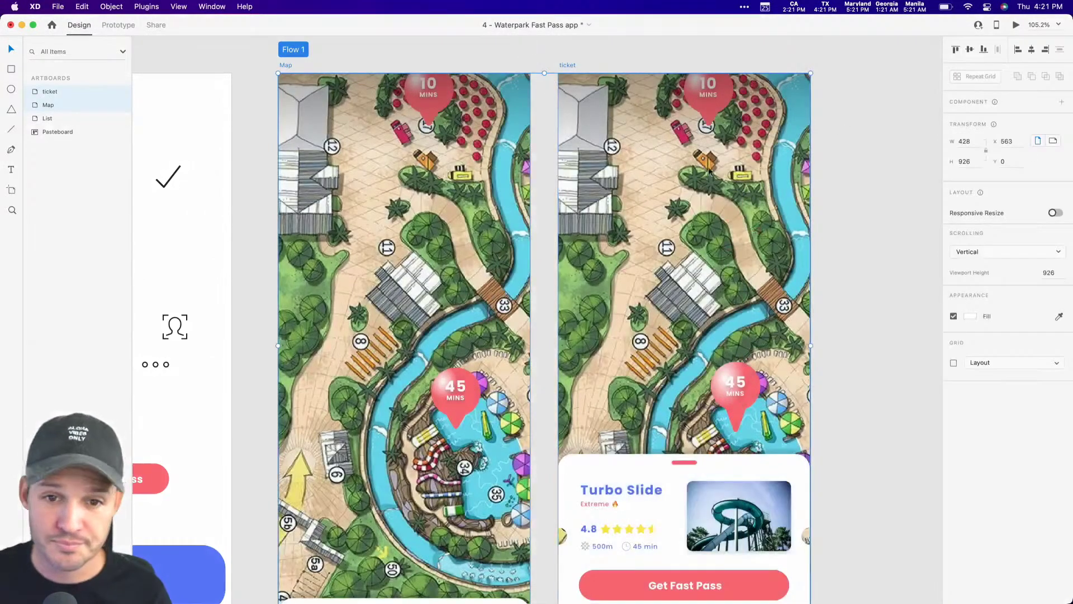
key("super+1")
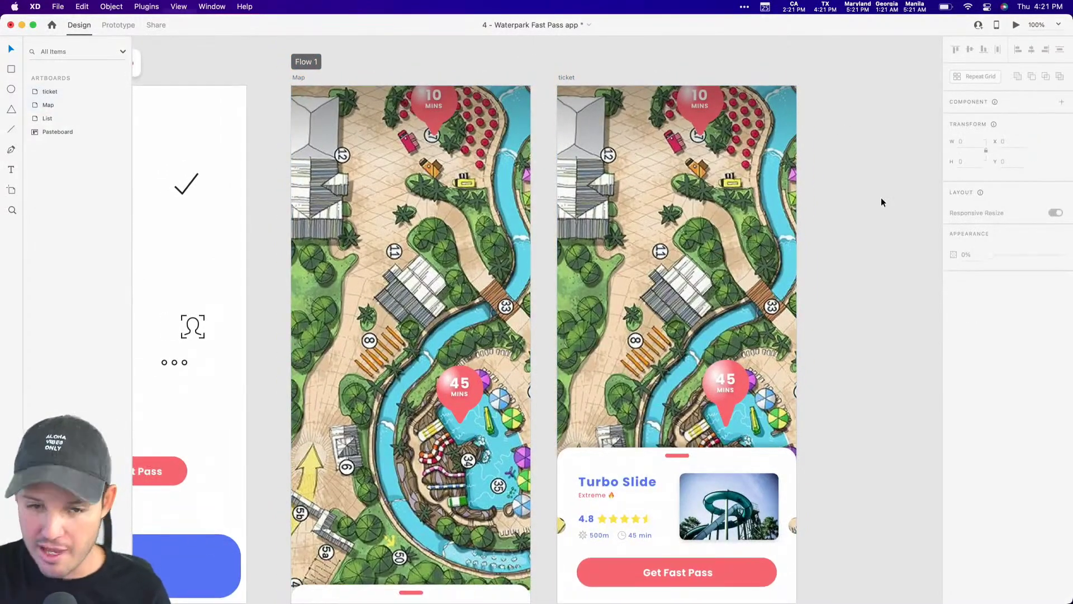
key("super+minus")
scroll(839, 268, "down", 2)
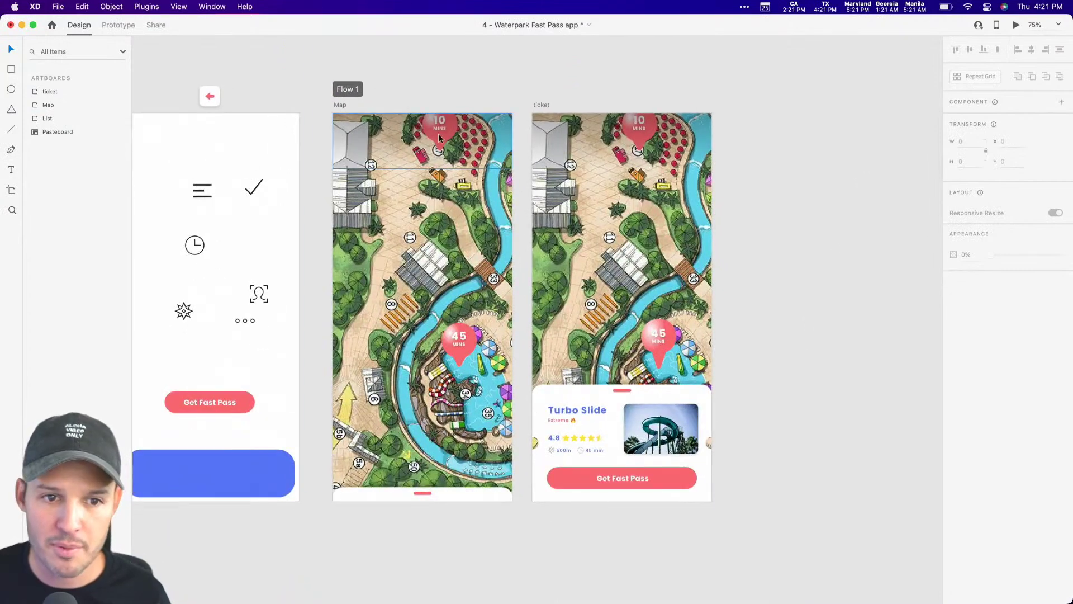
scroll(825, 470, "right", 2)
scroll(825, 470, "down", 1)
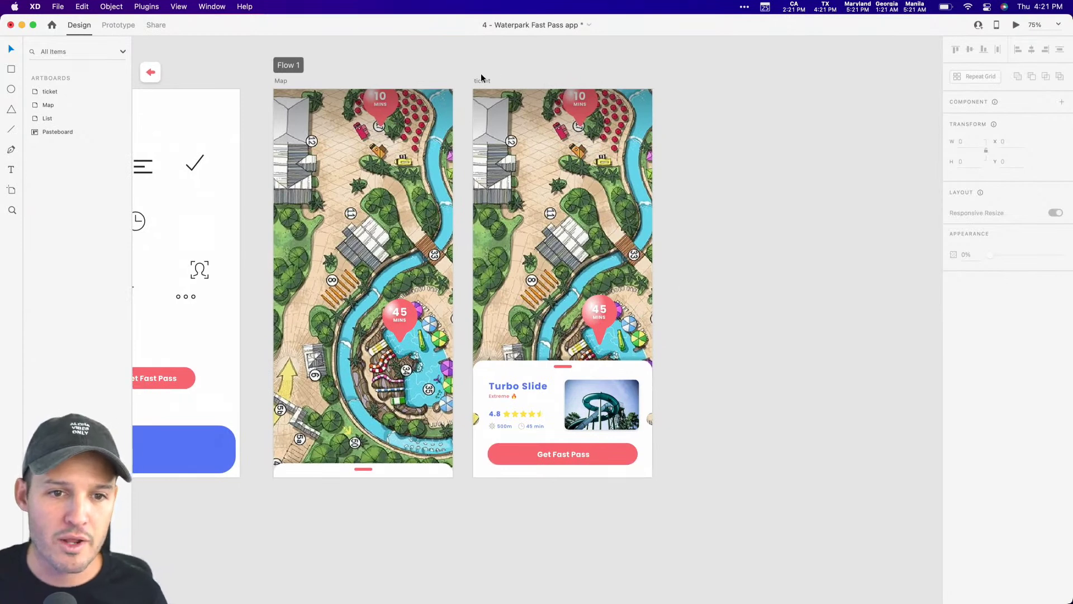
left_click_drag(481, 79, 669, 92)
Rename the original ticket artboard as ticket-slide
left_click(475, 83)
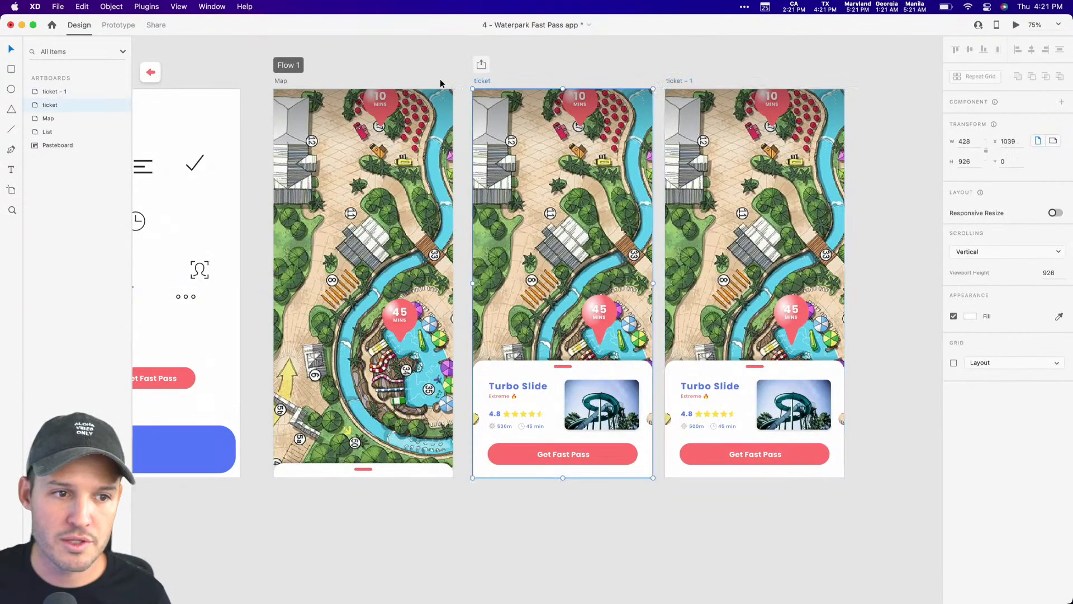
double_click(56, 105)
key("Right")
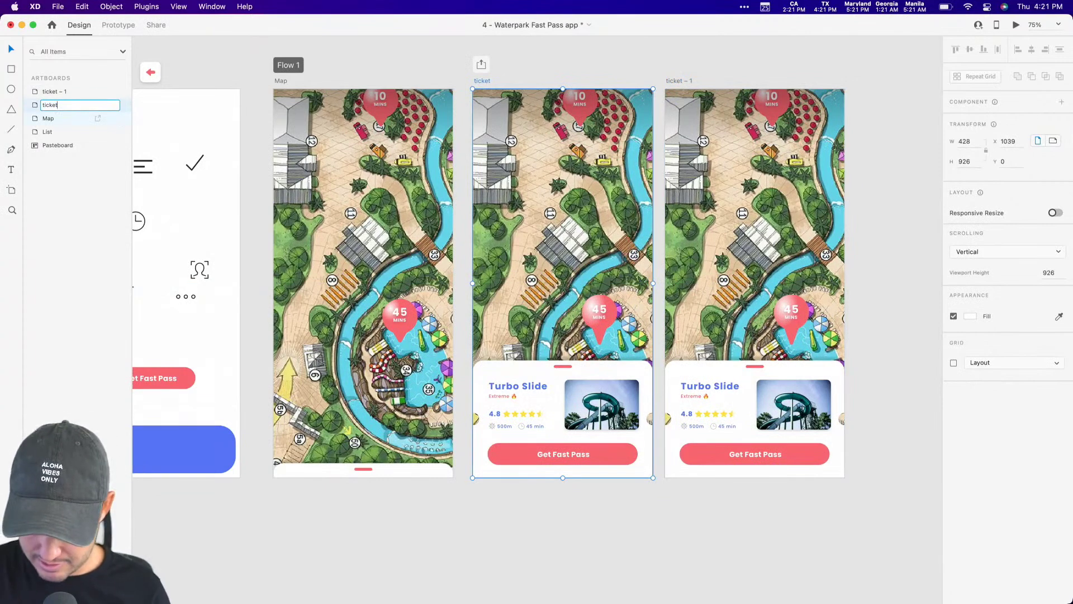
type("-slide")
key("Return")
Rename the duplicated ticket artboard as ticket-wavepool
double_click(55, 92)
key("Right")
key("shift+Left")
key("shift+Left")
key("shift+Left")
key("shift+Left")
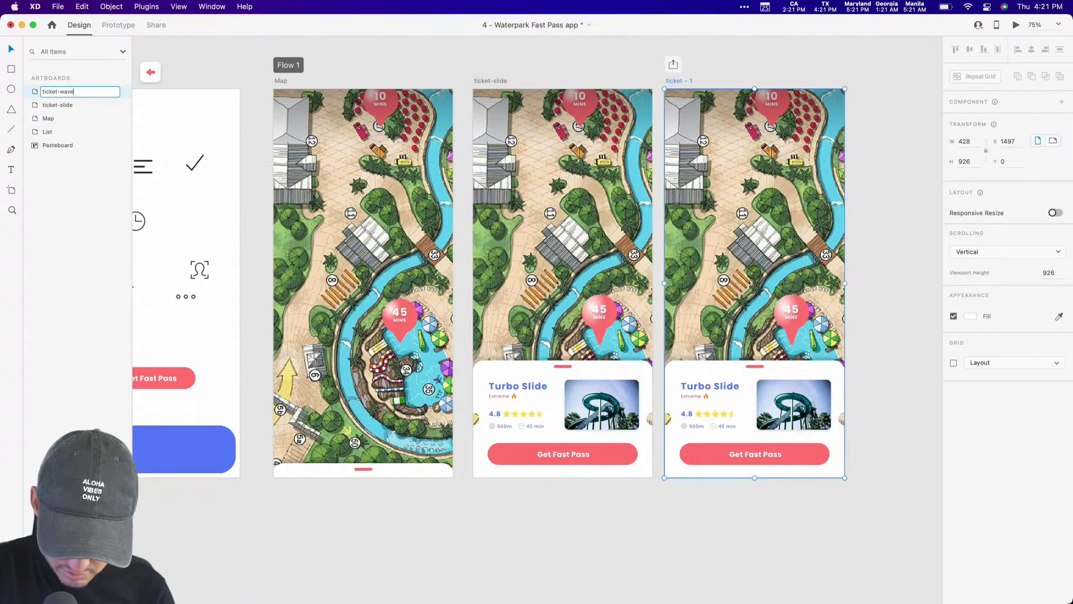
type("-wavepool")
key("Return")
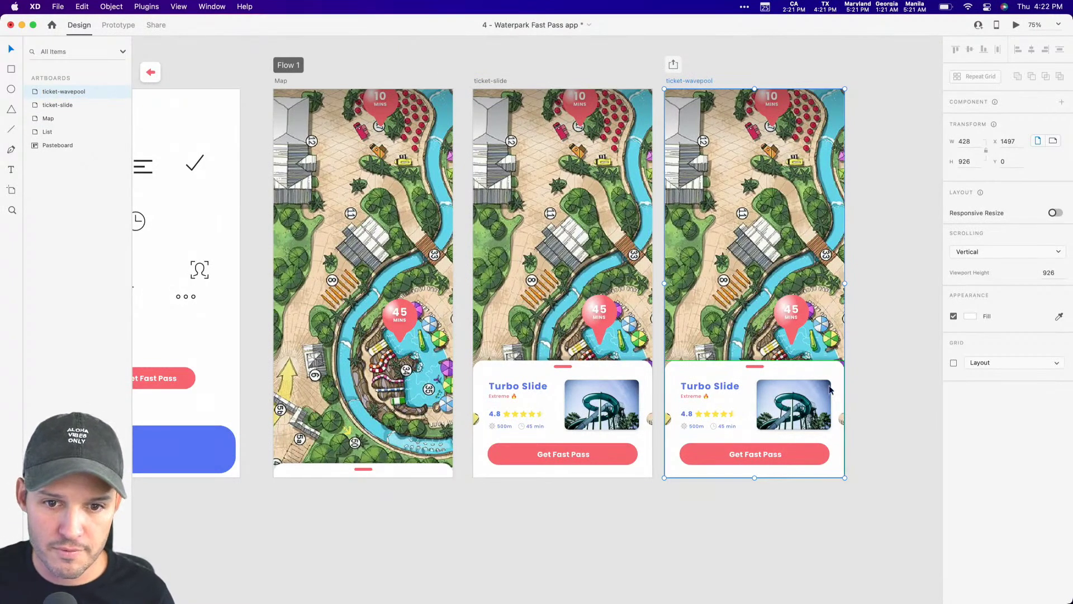
Lock the top bar group on the ticket-wavepool artboard
scroll(702, 280, "right", 5)
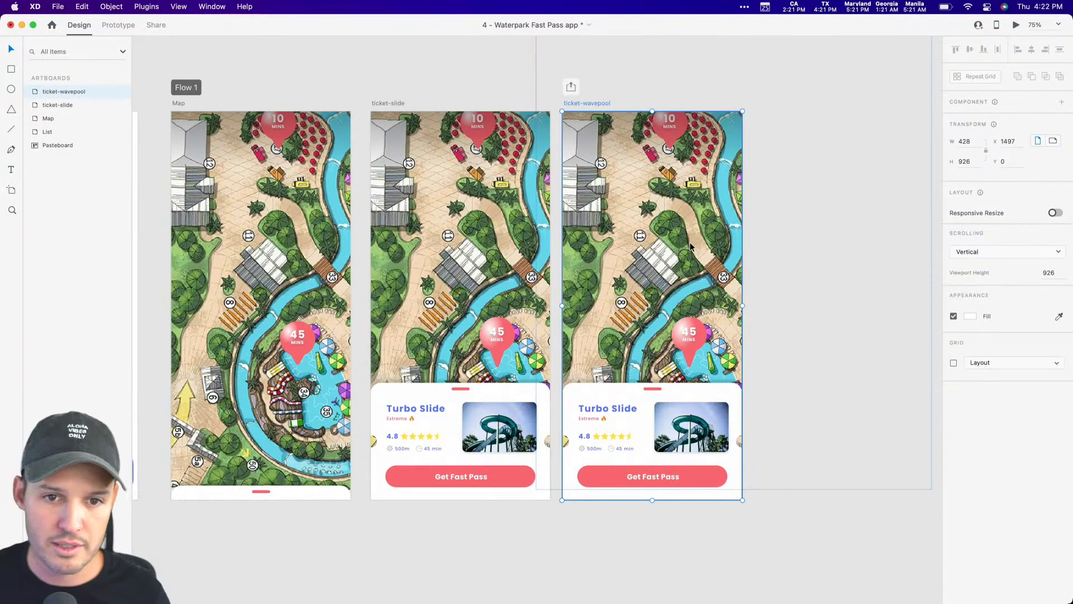
left_click(691, 246)
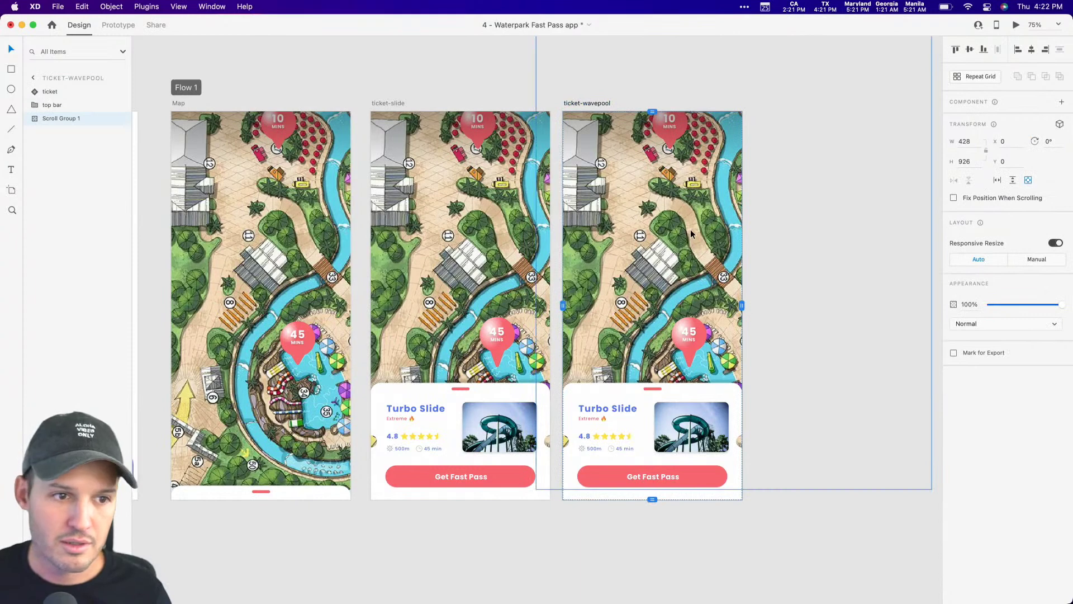
double_click(689, 229)
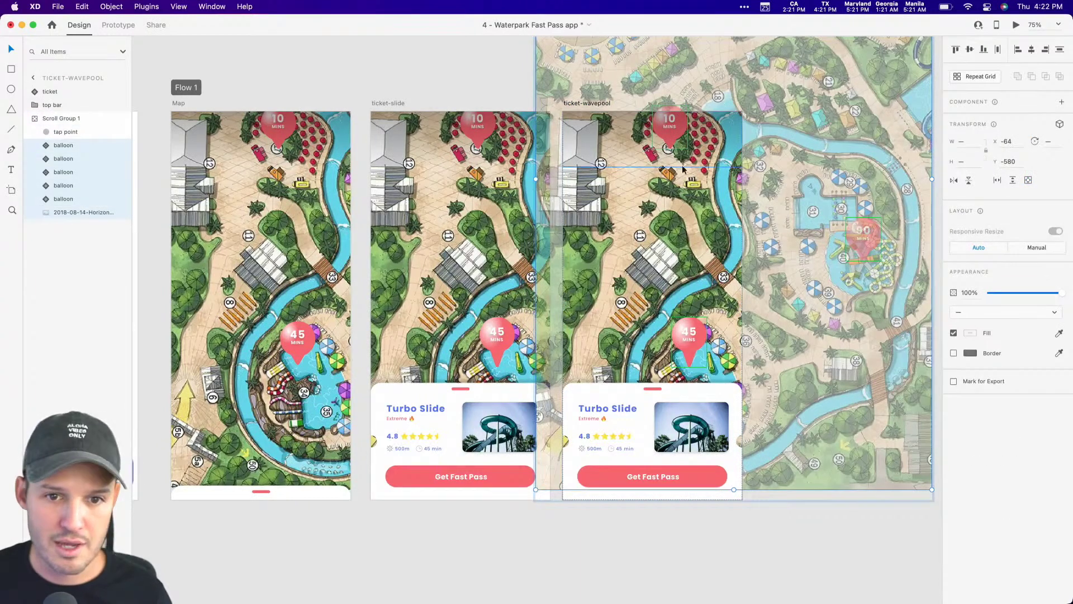
left_click(52, 105)
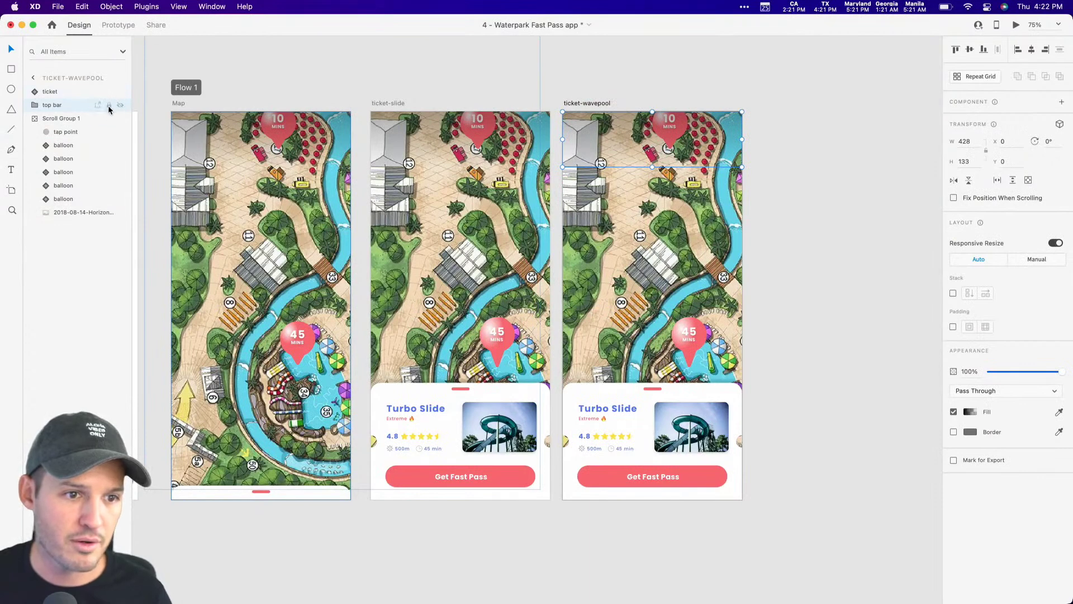
left_click(109, 105)
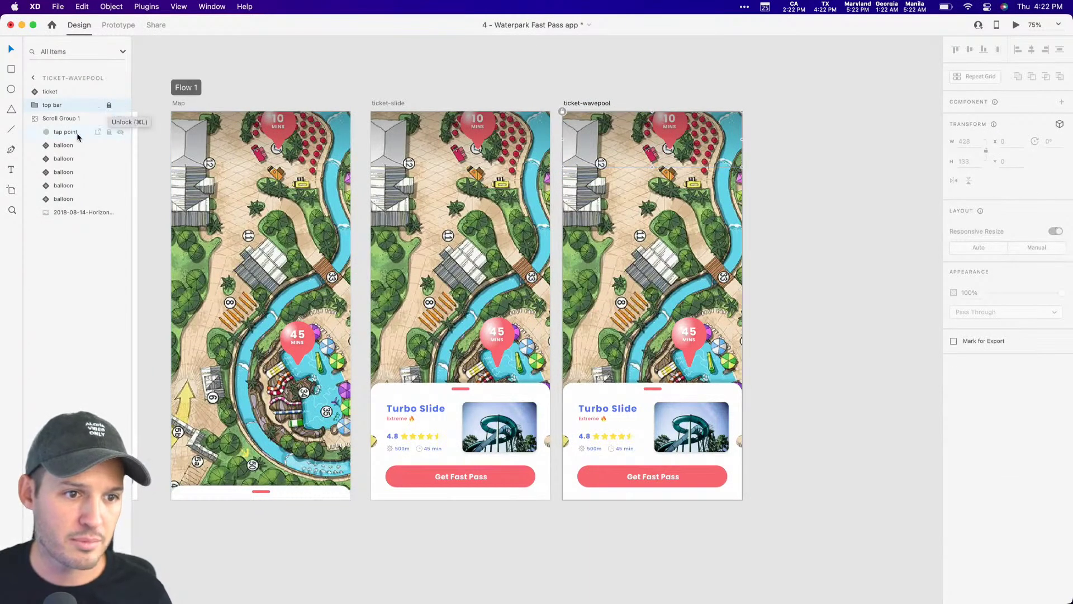
Move the tap point, all balloons and the map image together on the ticket-wavepool artboard to X -25, Y 0, bringing the wave pool into view
left_click(79, 133)
left_click(82, 200, "shift")
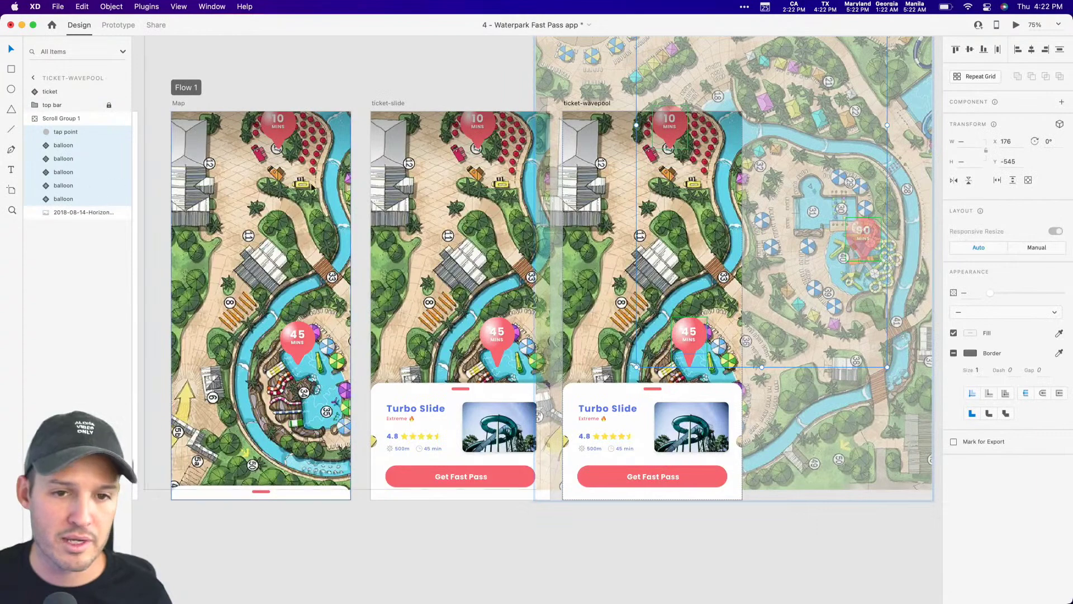
left_click(84, 215, "shift")
left_click_drag(706, 199, 721, 438)
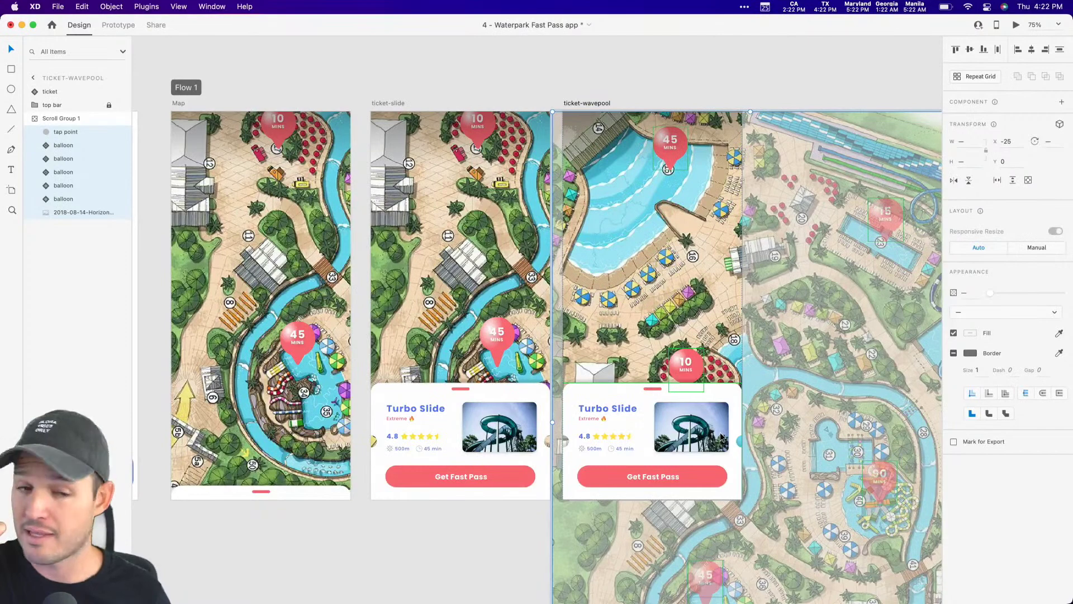
left_click(527, 528)
Replace the Wave Pool ticket's slide photo with a beach ball pool photo by searching PhotoSplash 2 for "pool"
scroll(727, 539, "right", 2)
scroll(727, 540, "down", 1)
scroll(744, 509, "down", 1)
scroll(744, 508, "left", 1)
double_click(662, 407)
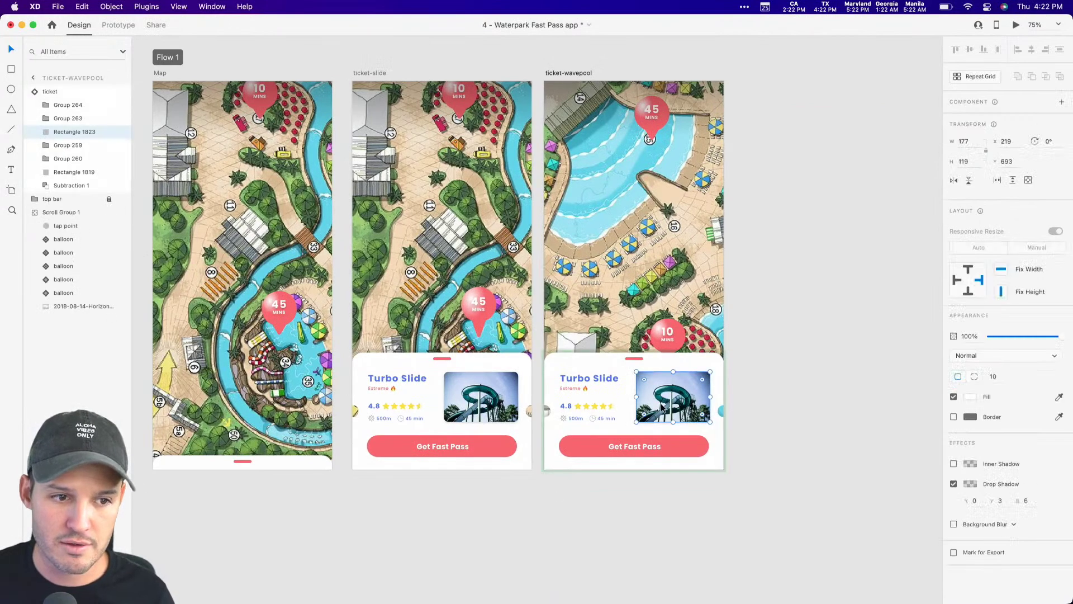
left_click(12, 591)
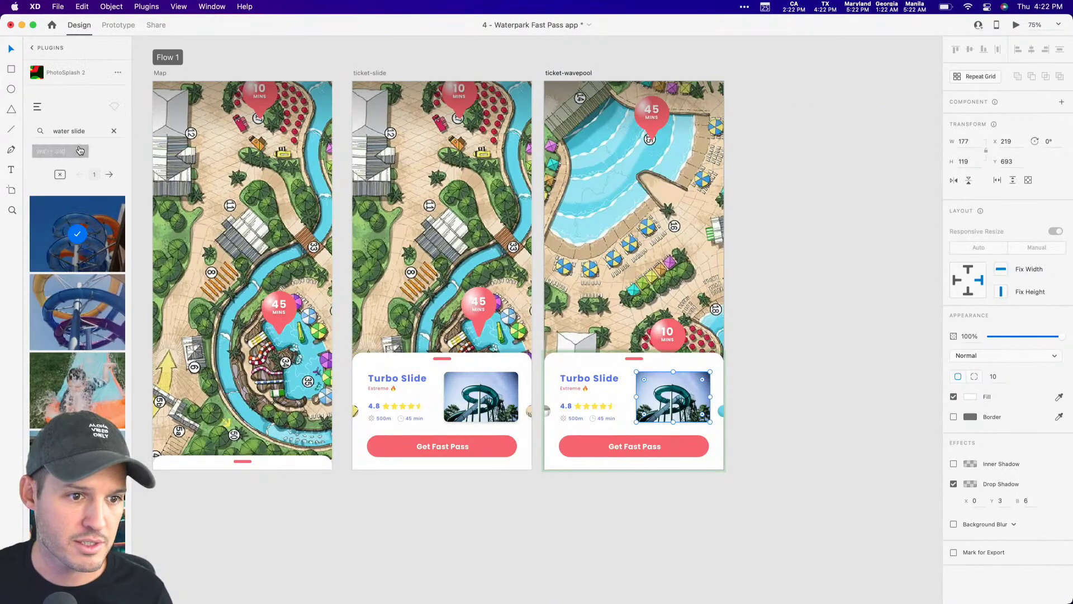
triple_click(82, 130)
type("po")
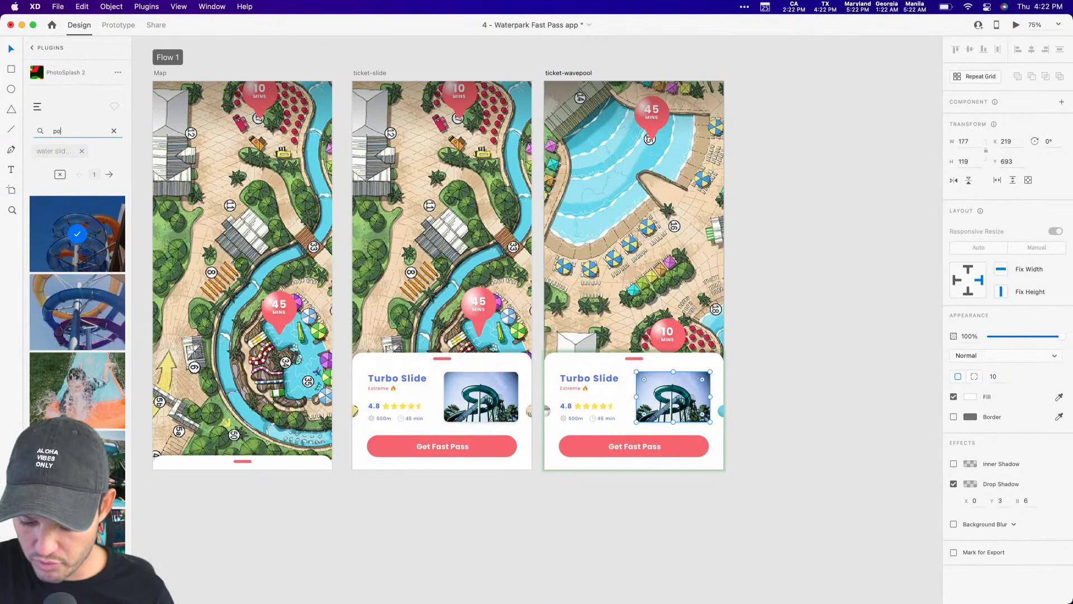
type("ol")
key("Return")
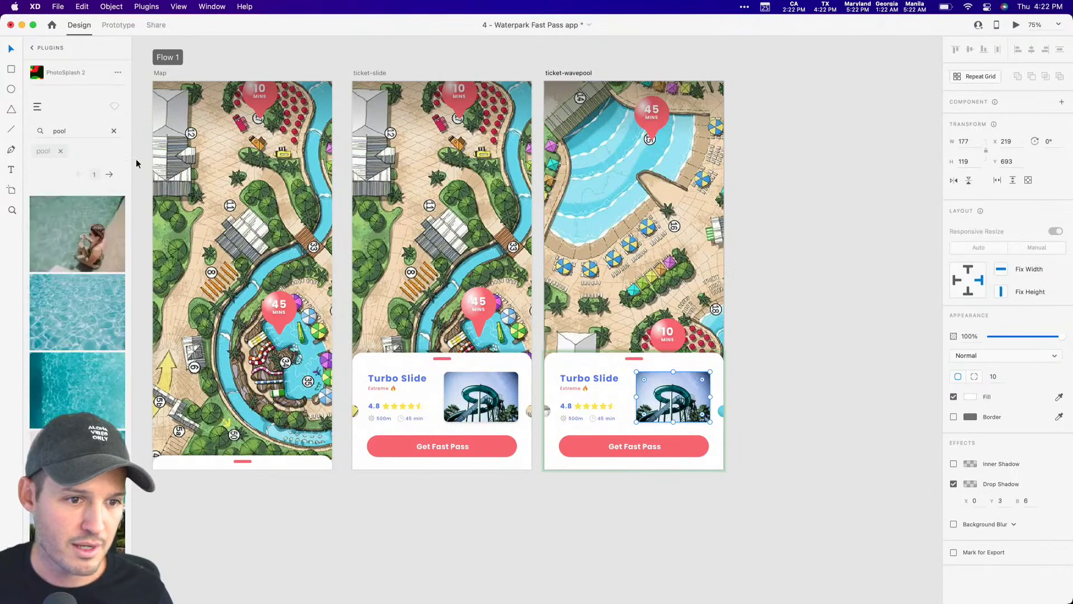
scroll(78, 252, "down", 5)
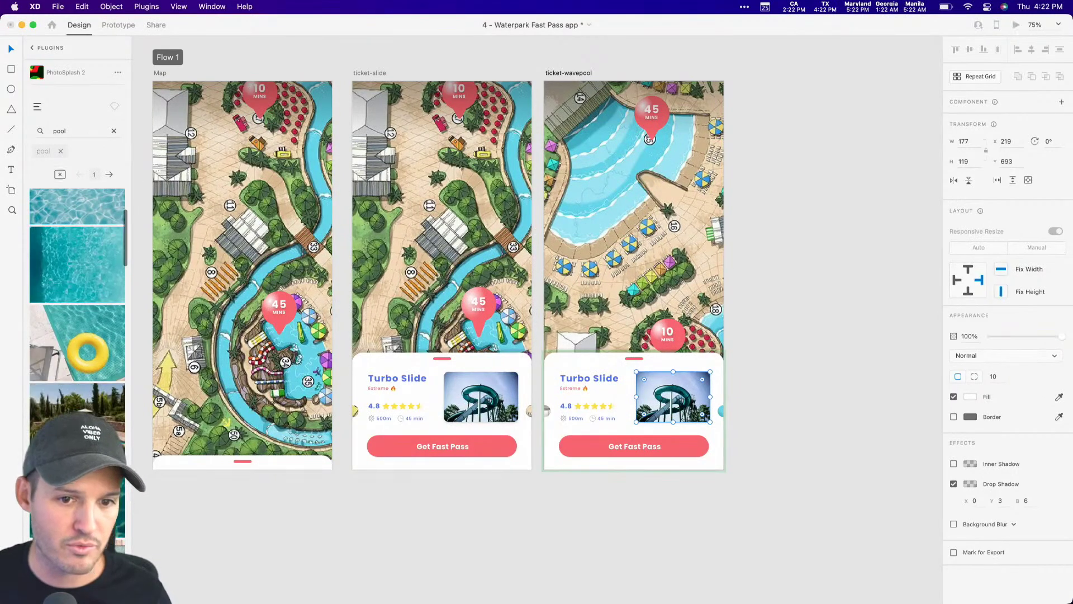
Change the ticket title on the ticket-wavepool artboard to "Wave Pool" and save the document
double_click(585, 379)
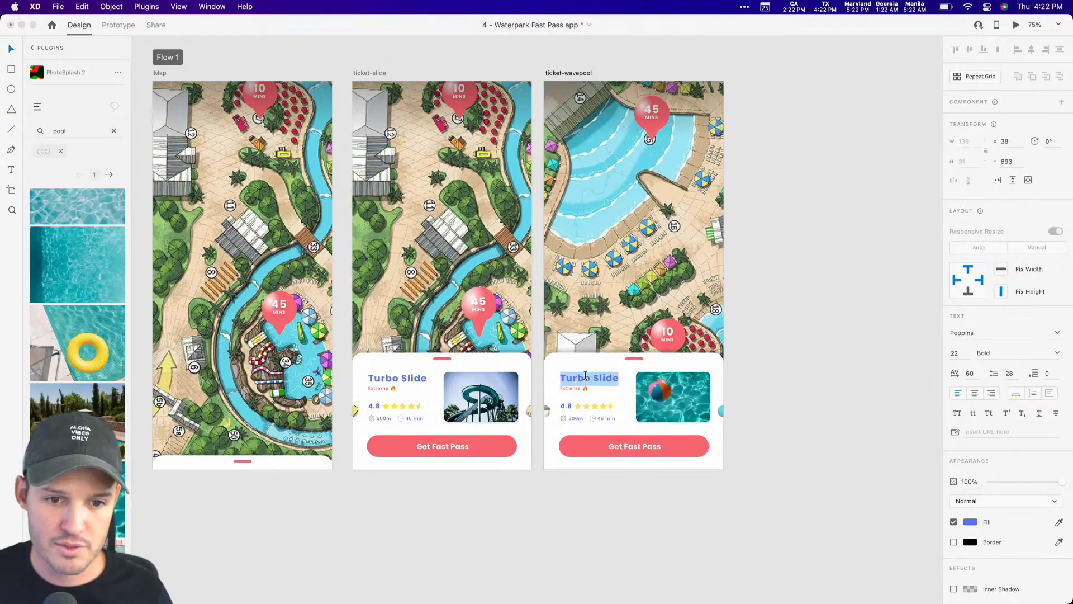
type("Wave Pool")
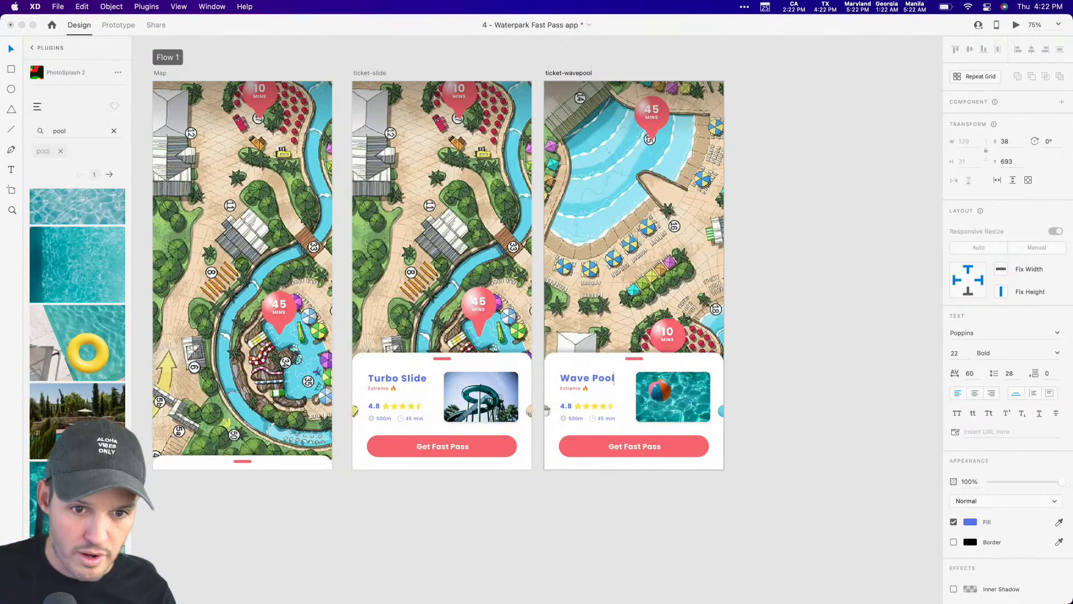
left_click(802, 358)
key("super+s")
Preview the prototype from the Map artboard and test opening the ticket from the 45 mins balloon
left_click_drag(807, 353, 837, 405)
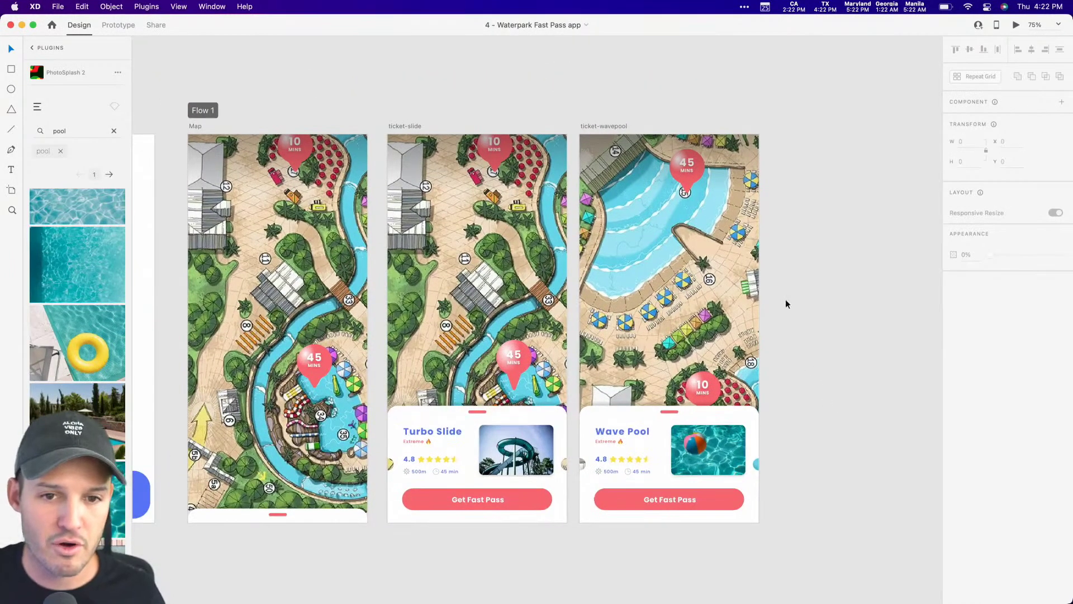
left_click(692, 165)
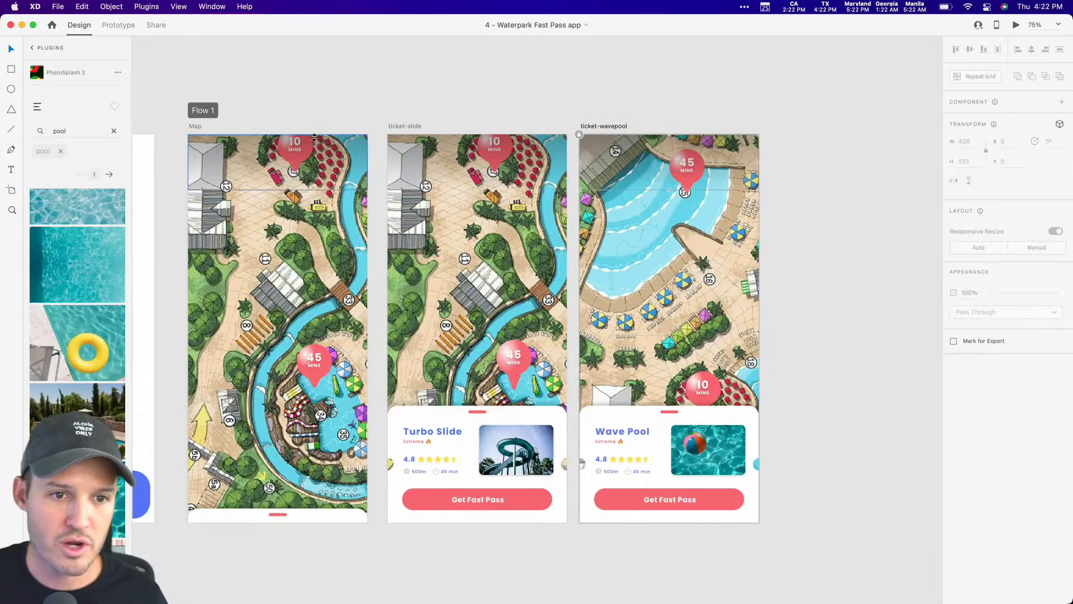
left_click(195, 126)
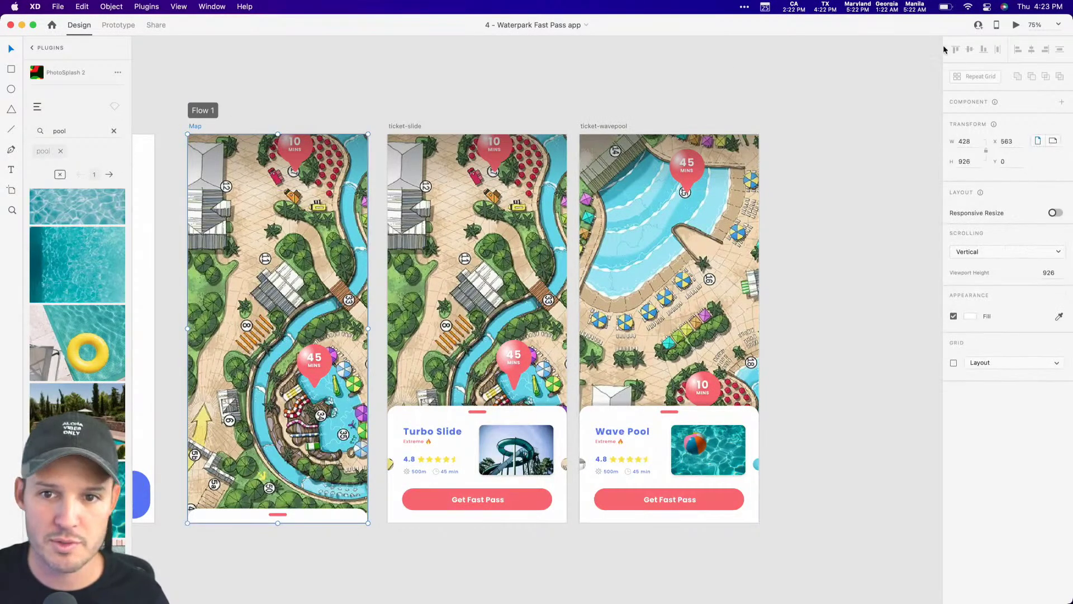
left_click(1016, 24)
scroll(652, 233, "left", 3)
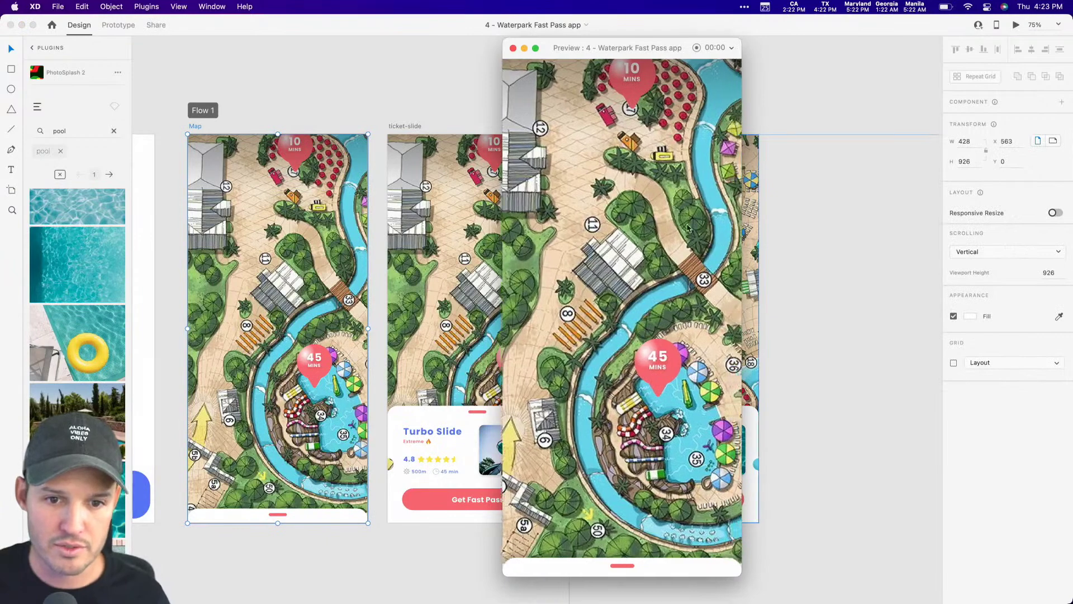
left_click(629, 382)
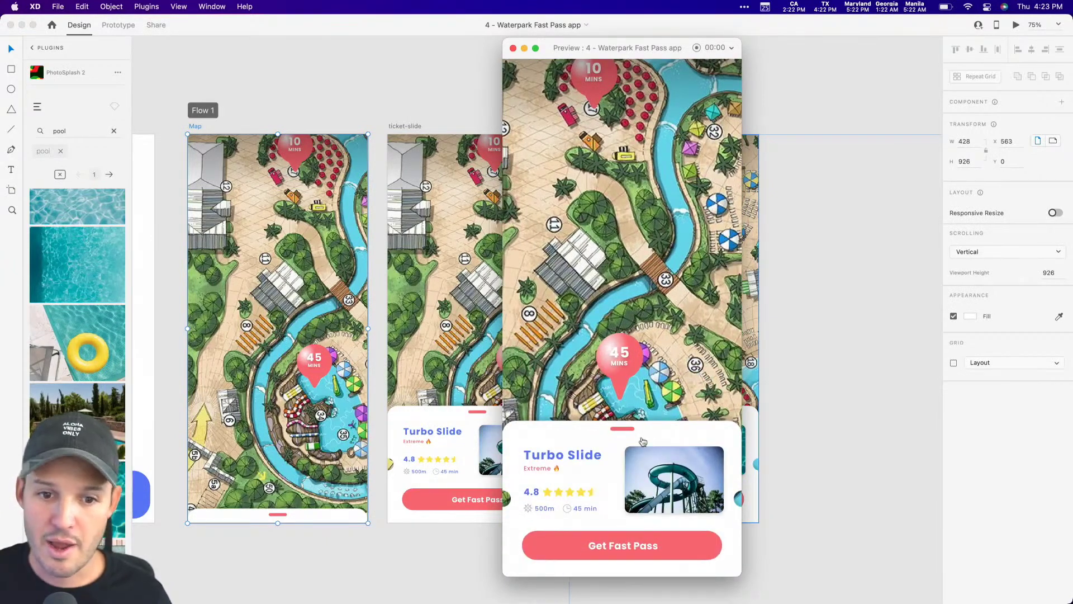
scroll(637, 463, "left", 3)
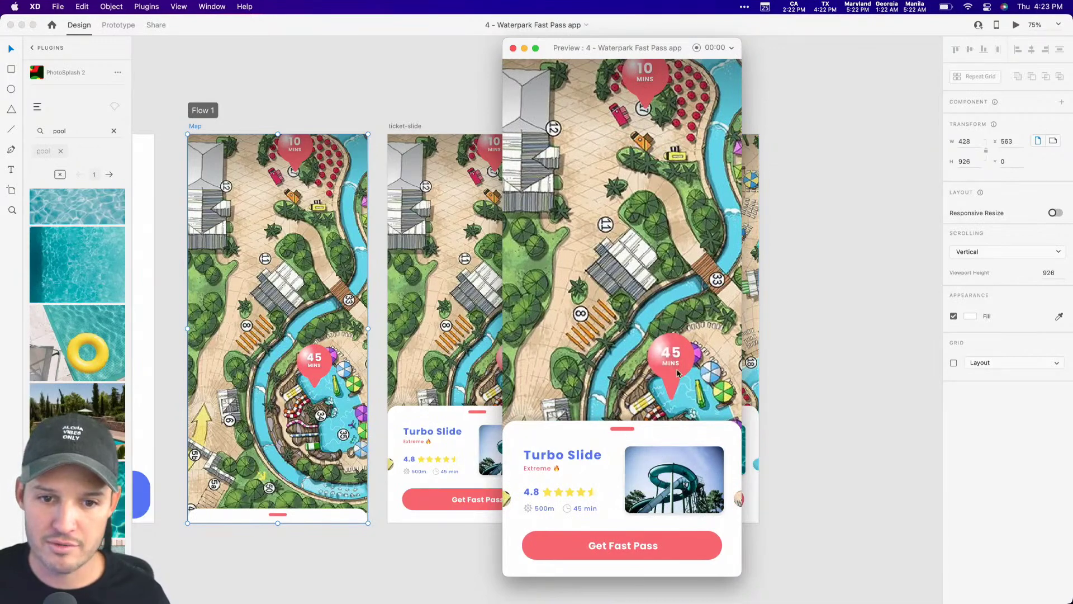
left_click(513, 48)
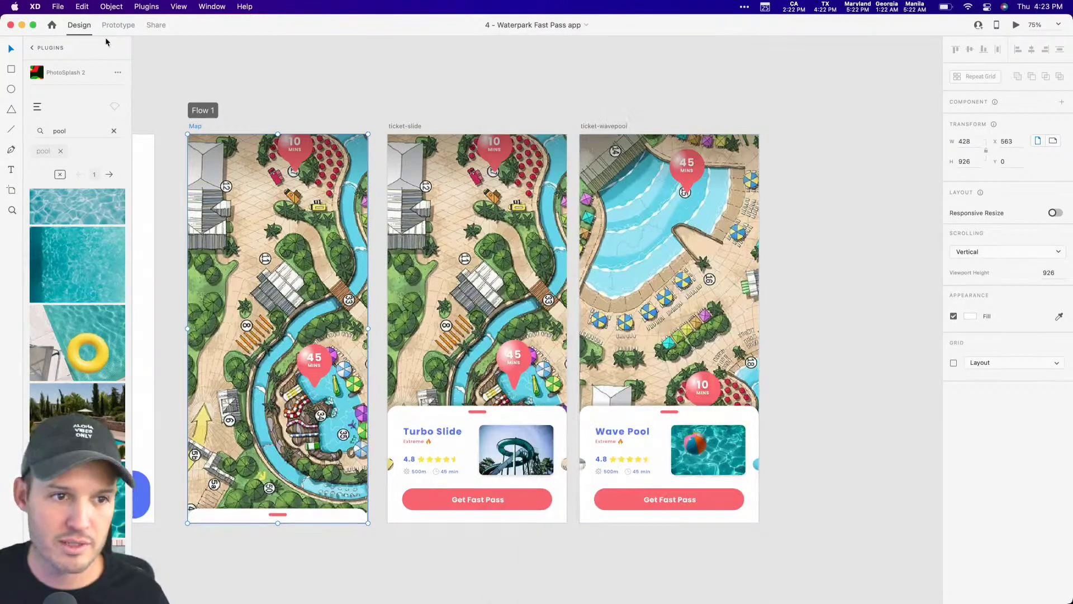
Link the 45 mins balloon on the ticket-slide artboard to the Map artboard with a Drag trigger and Auto-Animate
left_click(116, 25)
left_click(515, 359)
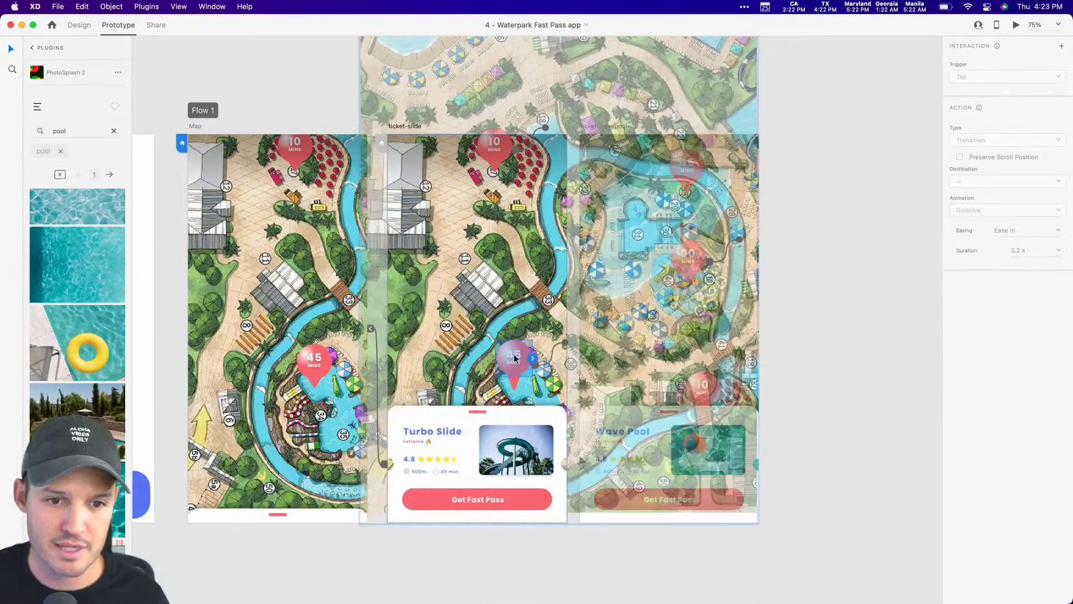
left_click_drag(532, 358, 280, 280)
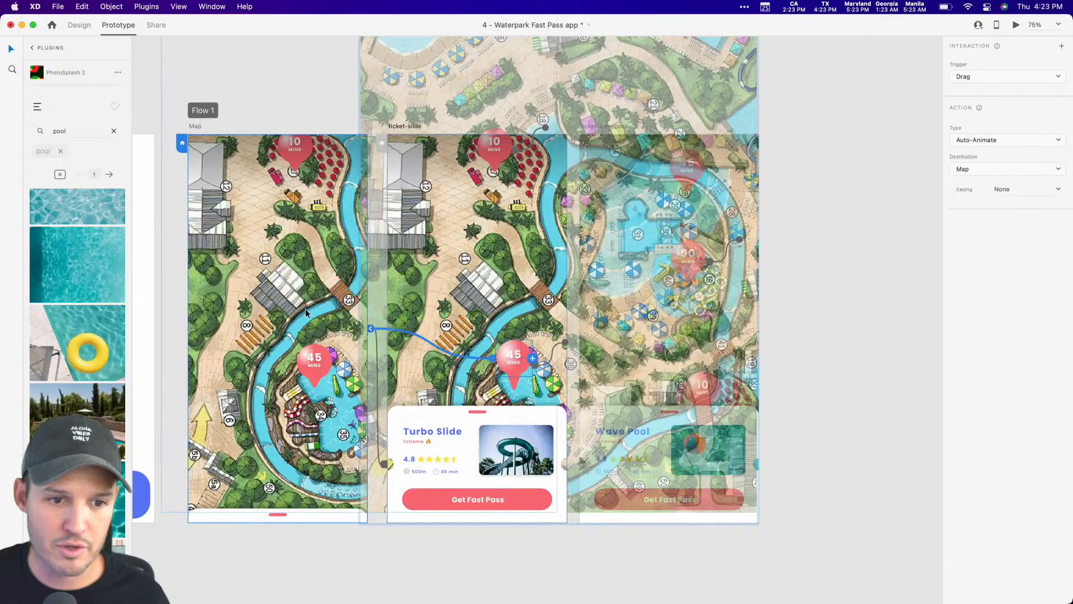
Preview the prototype from the Map artboard again to test the 45 mins balloon's new link, and close the preview
left_click(201, 128)
left_click(1016, 26)
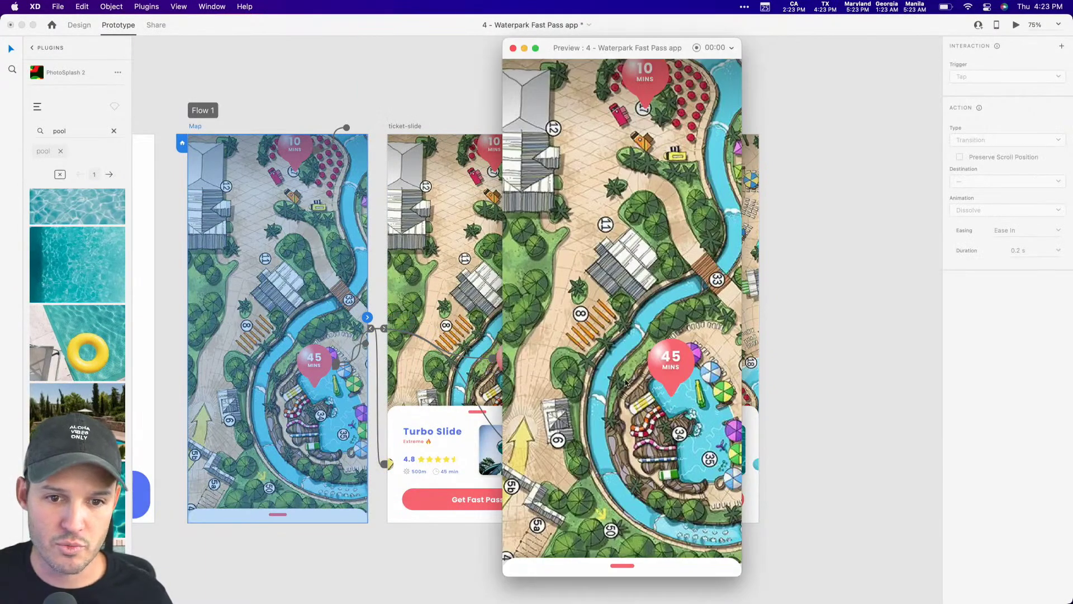
left_click(672, 367)
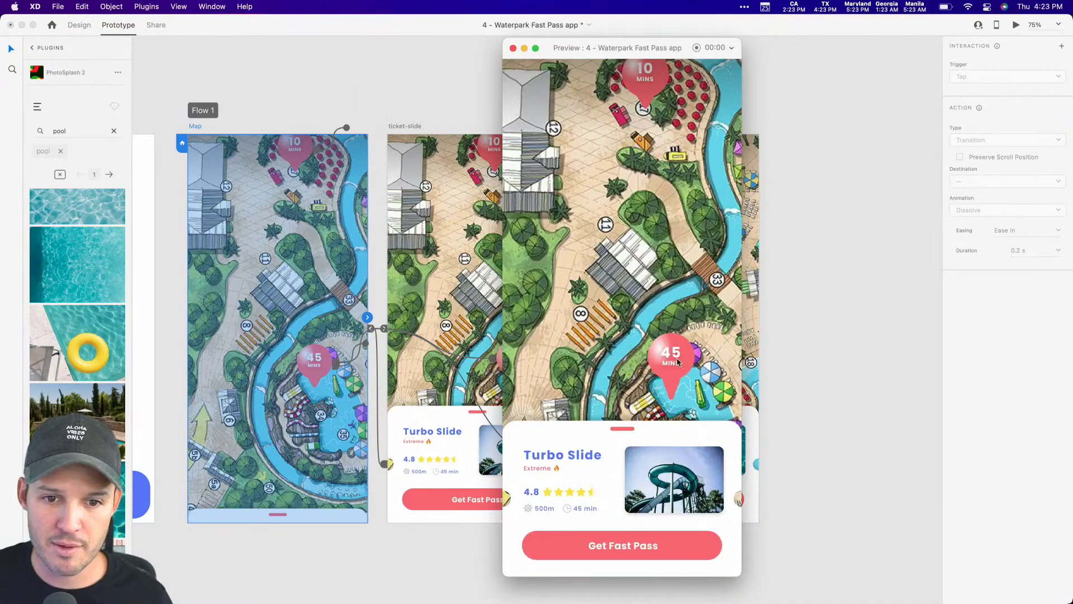
left_click(512, 49)
scroll(831, 252, "down", 5)
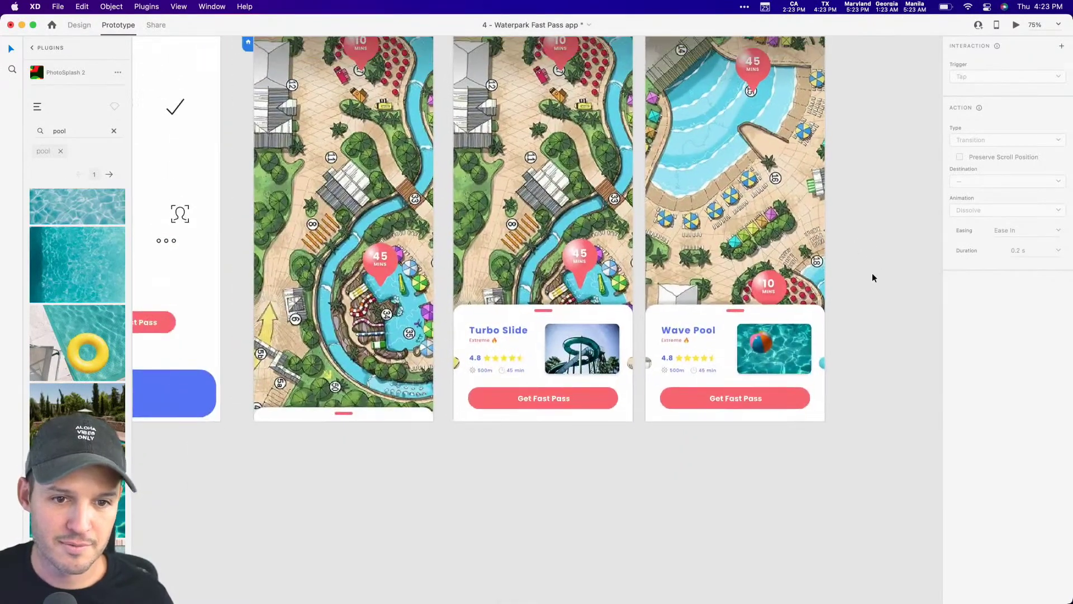
Change the trigger of the 45 mins balloon's link to Map on the ticket-slide artboard to Tap
left_click(600, 344)
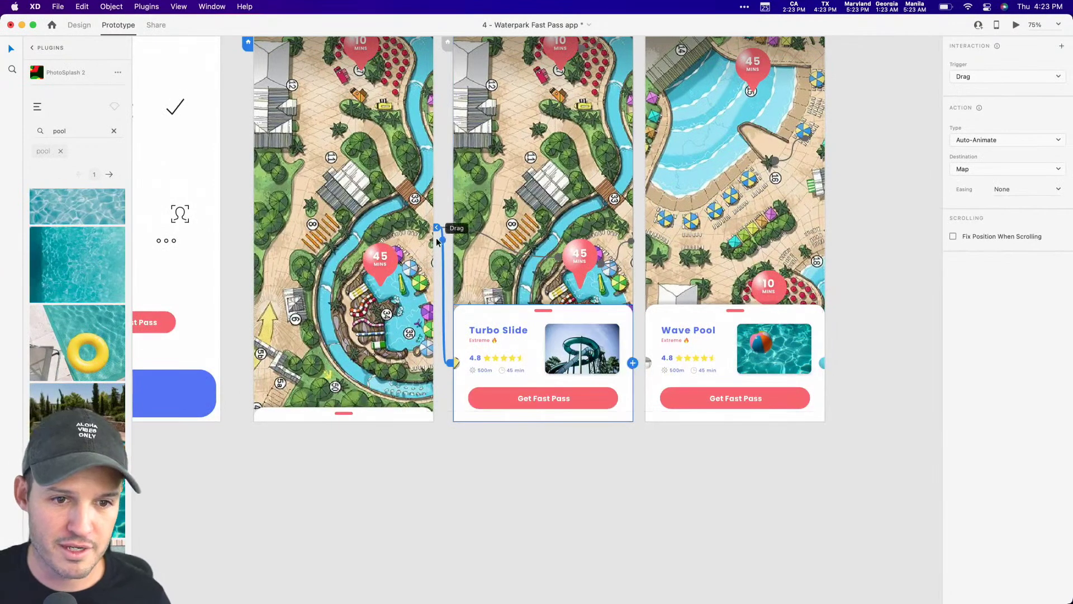
left_click(578, 259)
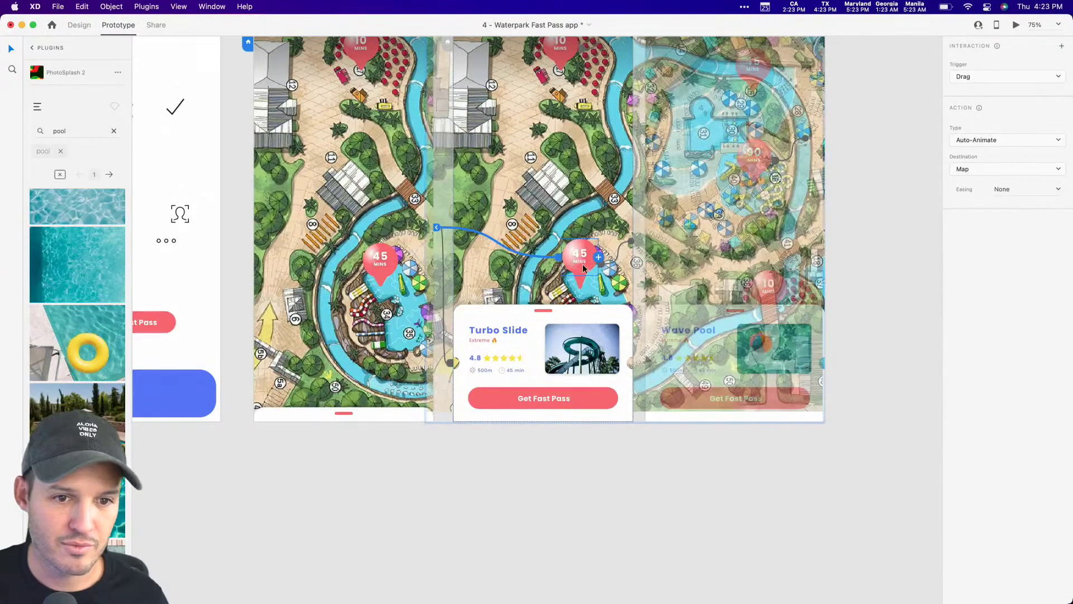
left_click(974, 78)
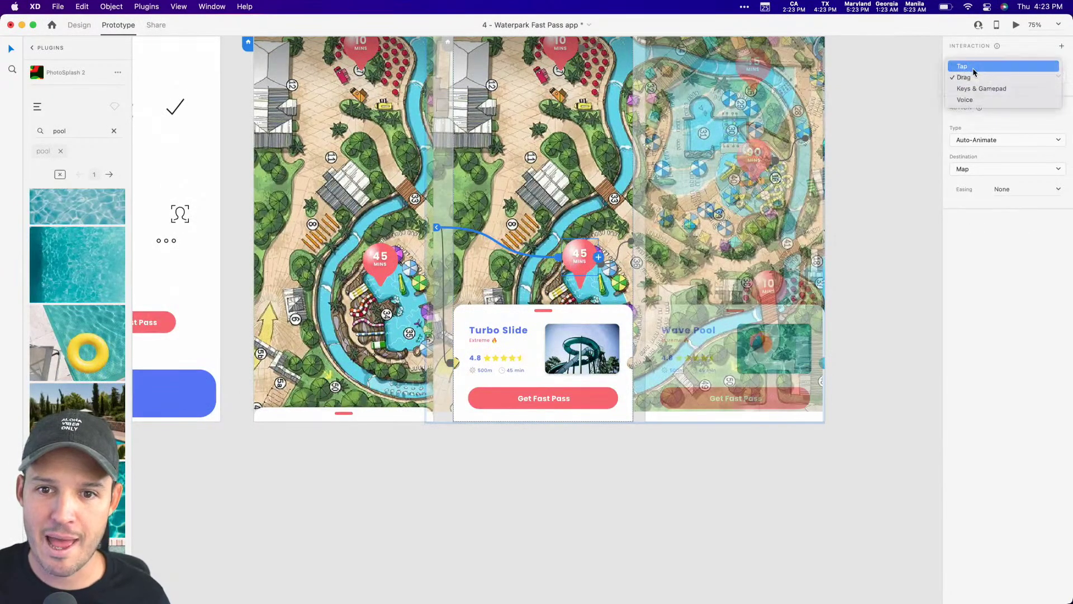
left_click(974, 68)
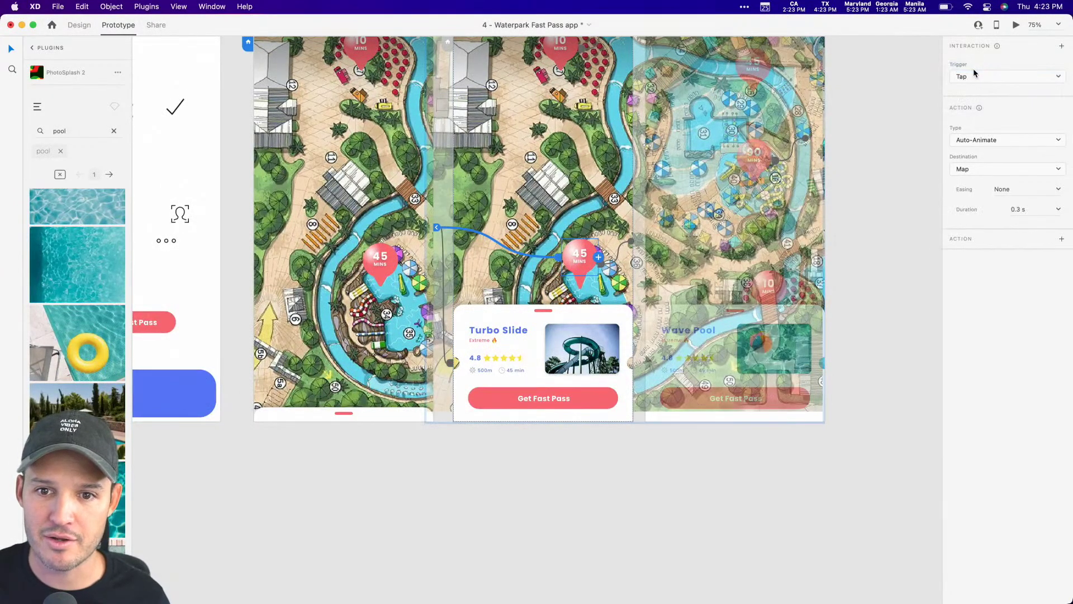
Preview the prototype, test toggling the Turbo Slide ticket with the 45 mins balloon and scrolling the map, and close the preview
left_click(1016, 25)
left_click(677, 368)
left_click(677, 367)
left_click(676, 368)
left_click(676, 369)
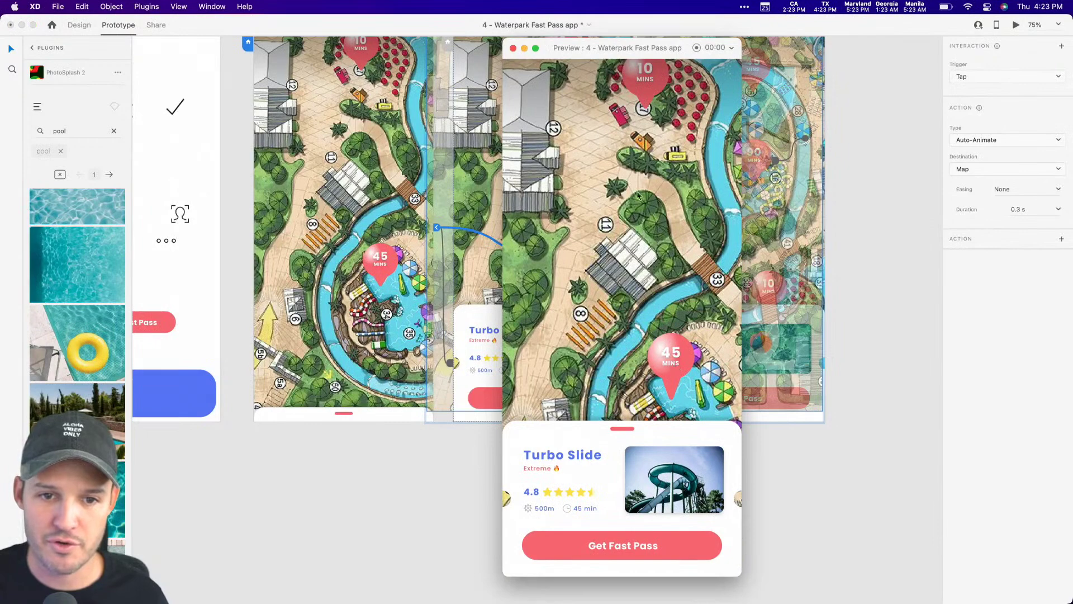
scroll(640, 213, "up", 10)
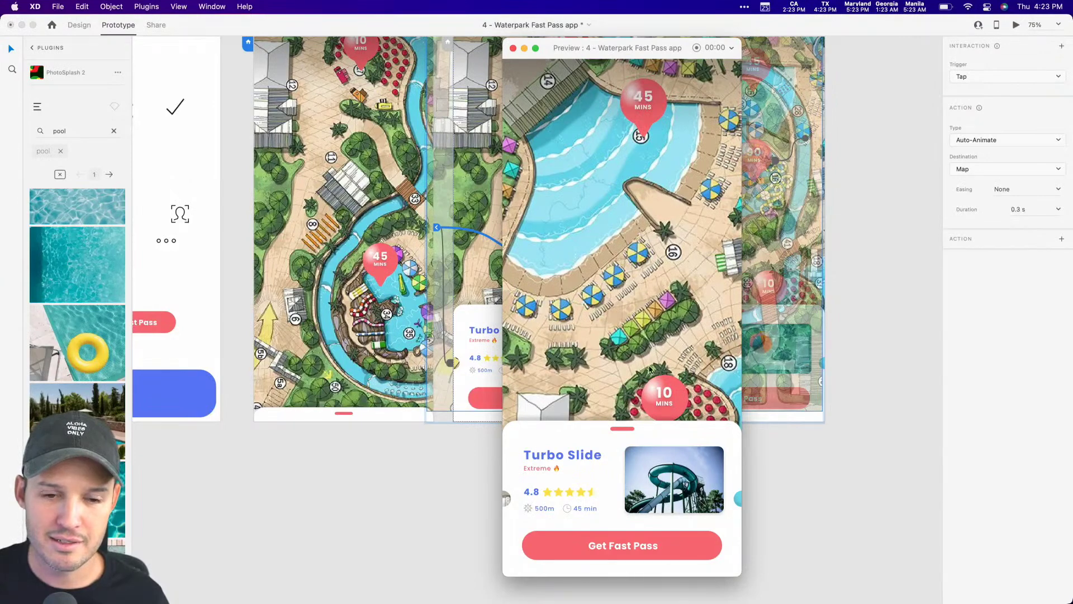
scroll(652, 371, "down", 10)
left_click(619, 230)
scroll(637, 168, "up", 10)
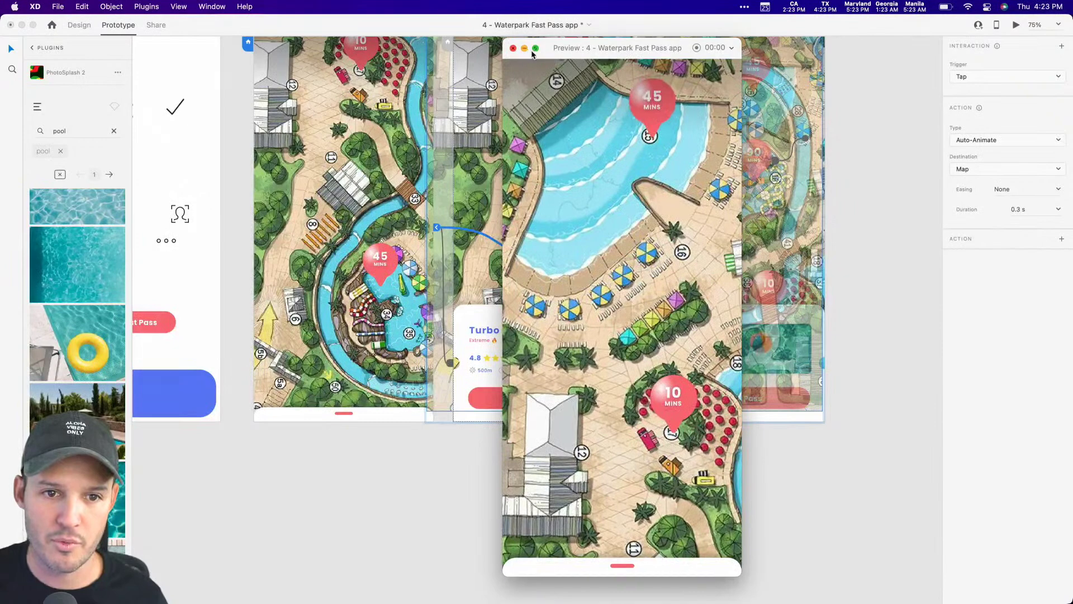
left_click(513, 48)
left_click_drag(928, 295, 939, 219)
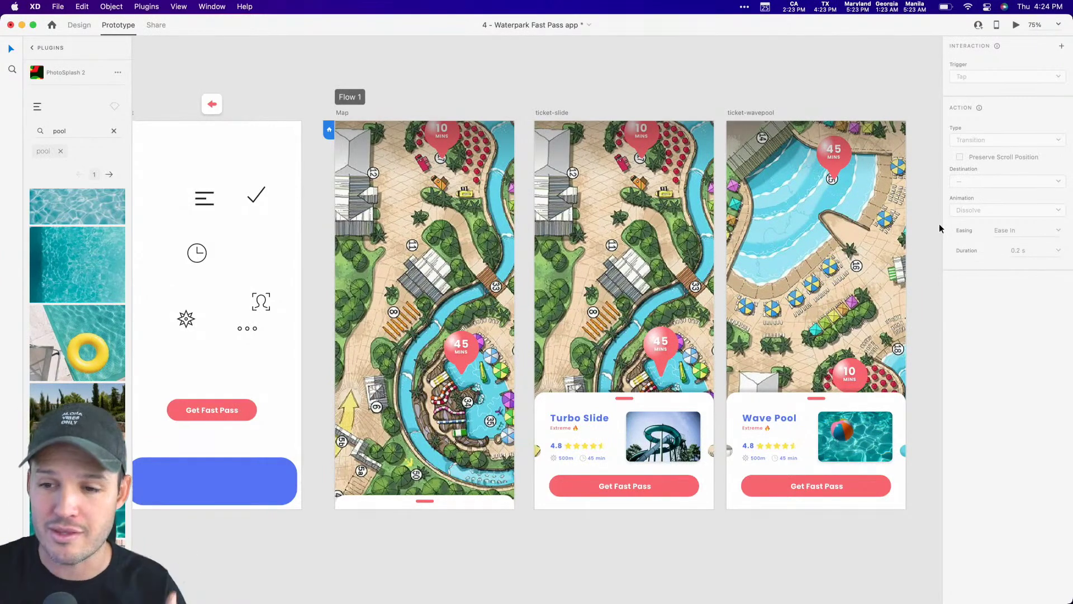
left_click_drag(793, 99, 782, 95)
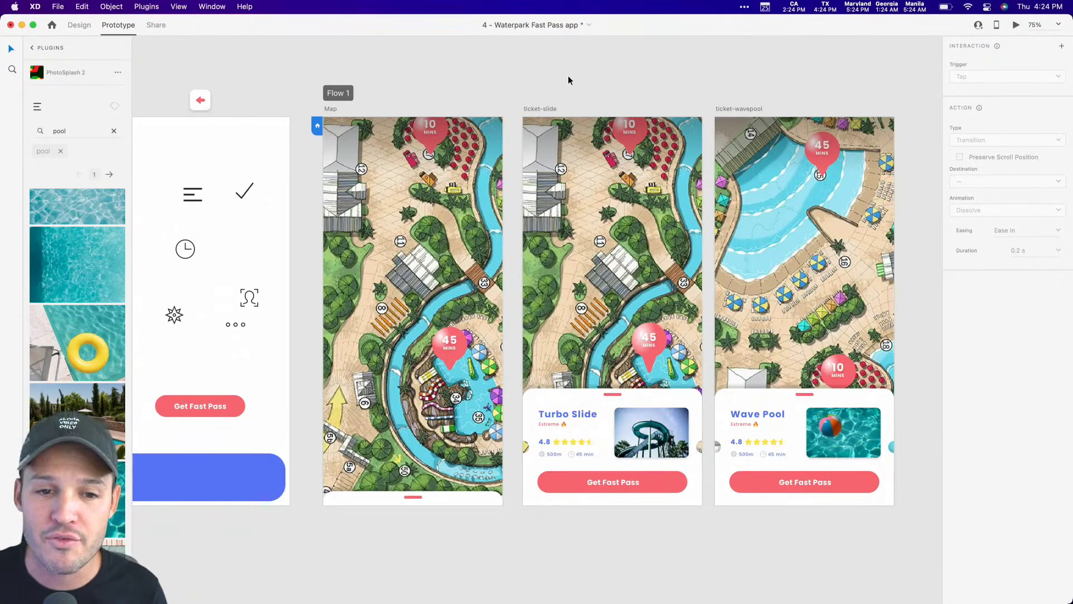
scroll(593, 73, "left", 3)
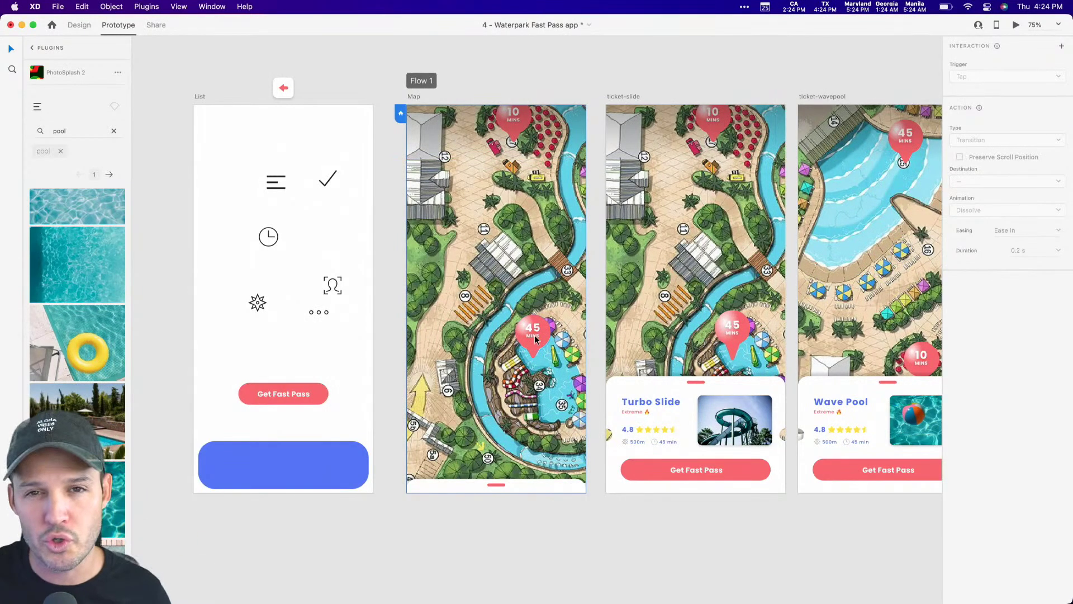
left_click_drag(213, 149, 319, 287)
Return to Design mode and replace the PhotoSplash 2 plugin view with the document's layers and artboards list
left_click(79, 25)
left_click(158, 58)
left_click(37, 106)
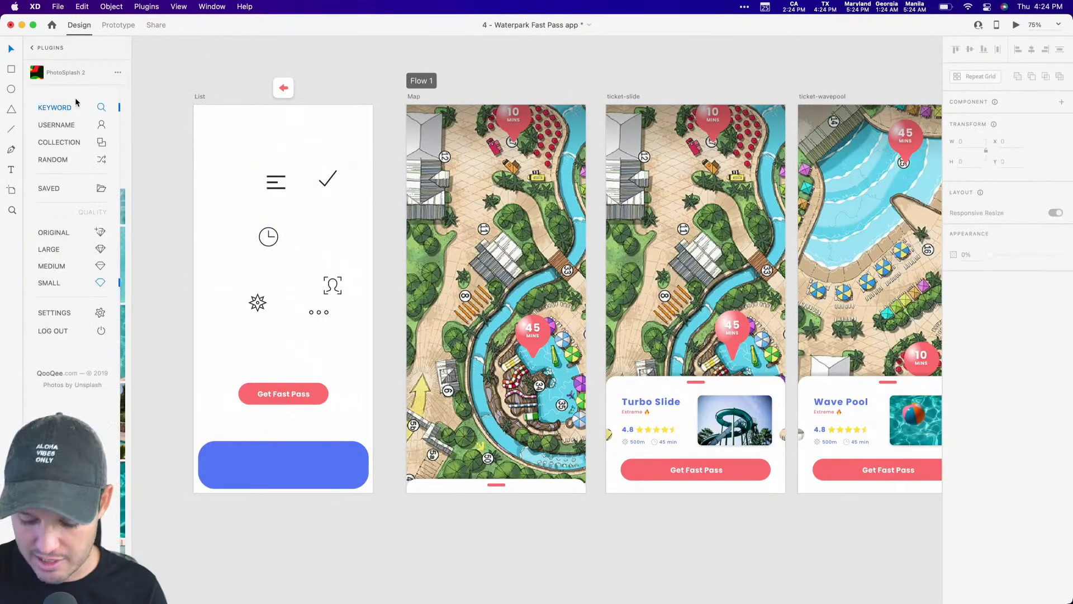
key("super+y")
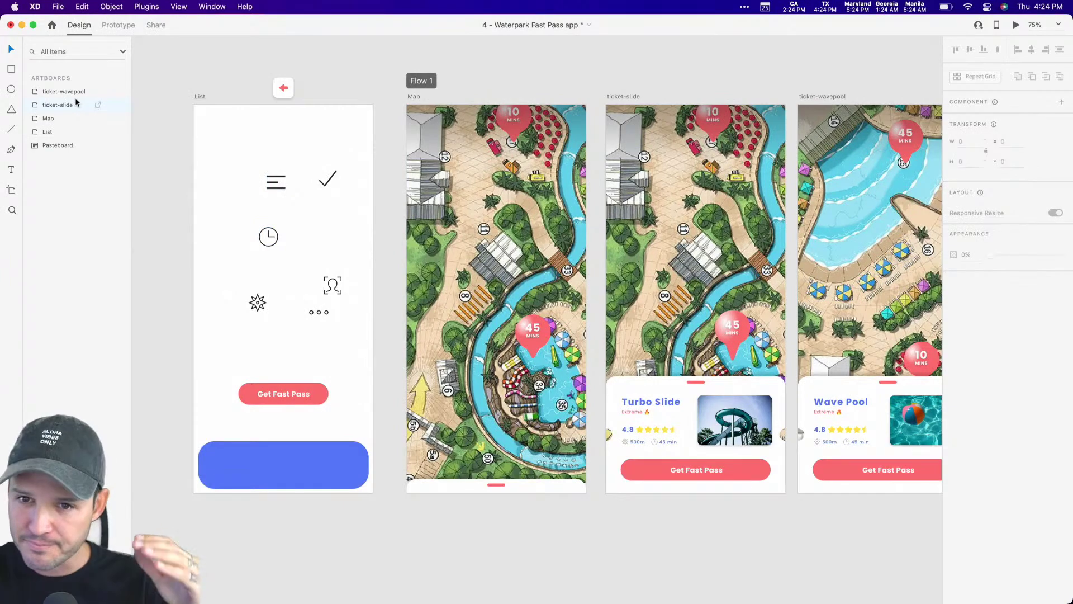